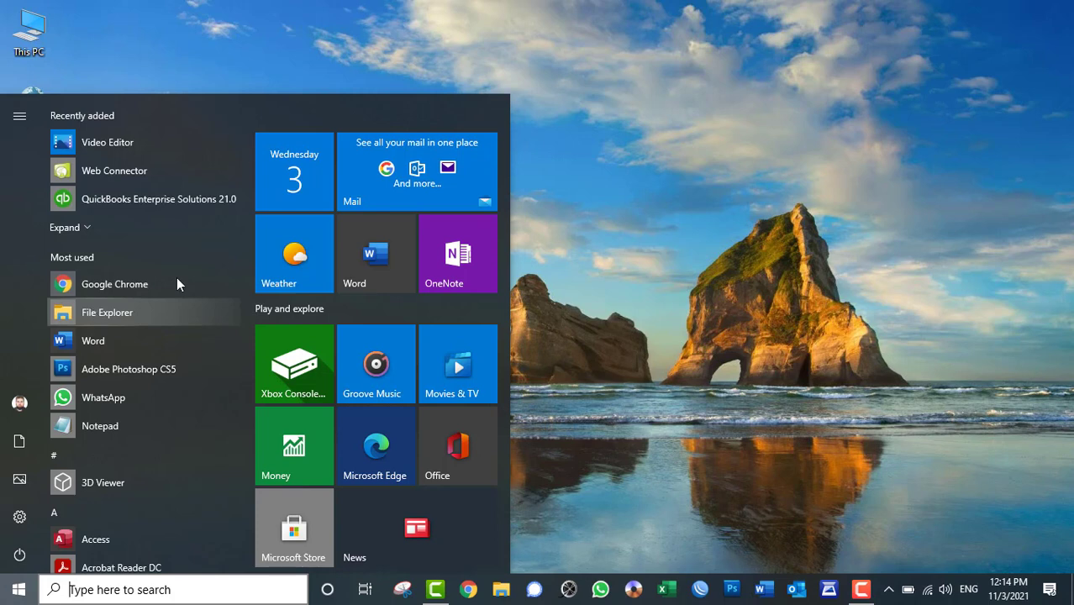
# Close the Start menu and refresh the desktop
pyautogui.click(598, 83)
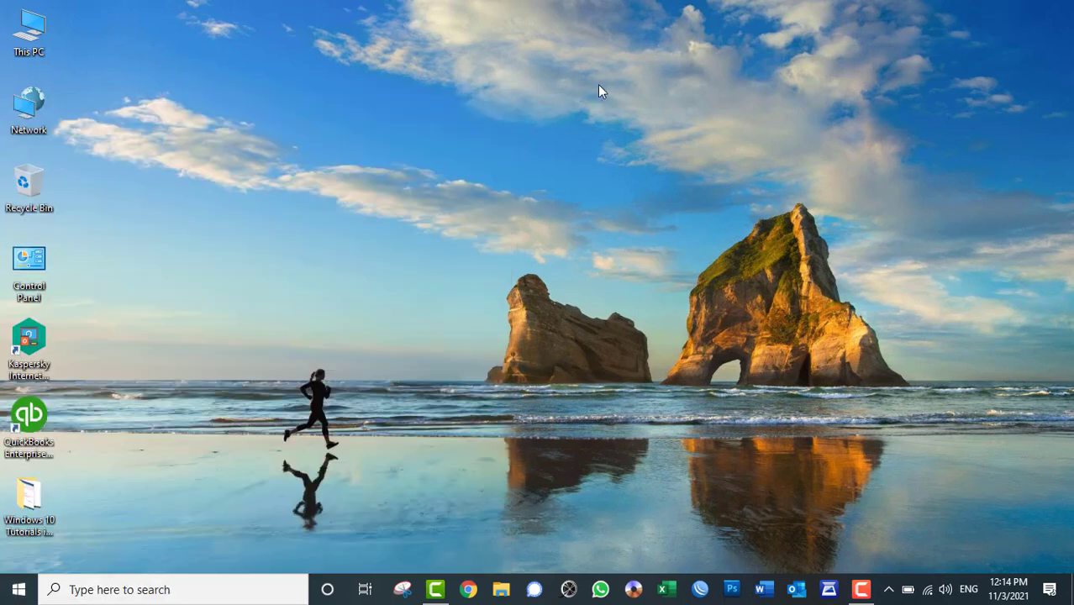
pyautogui.rightClick(546, 77)
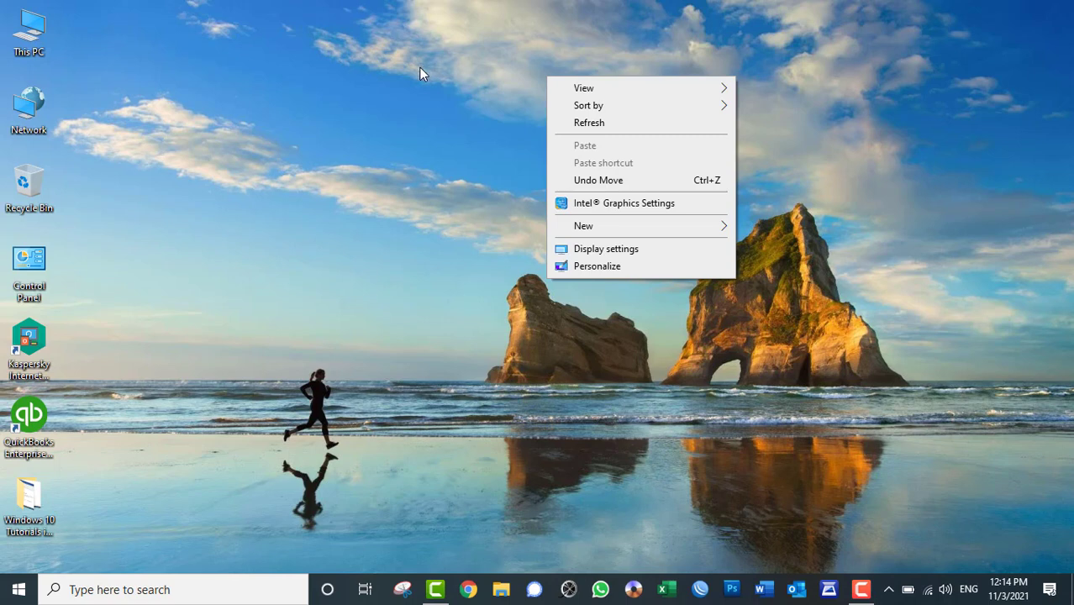
pyautogui.click(588, 123)
pyautogui.rightClick(590, 59)
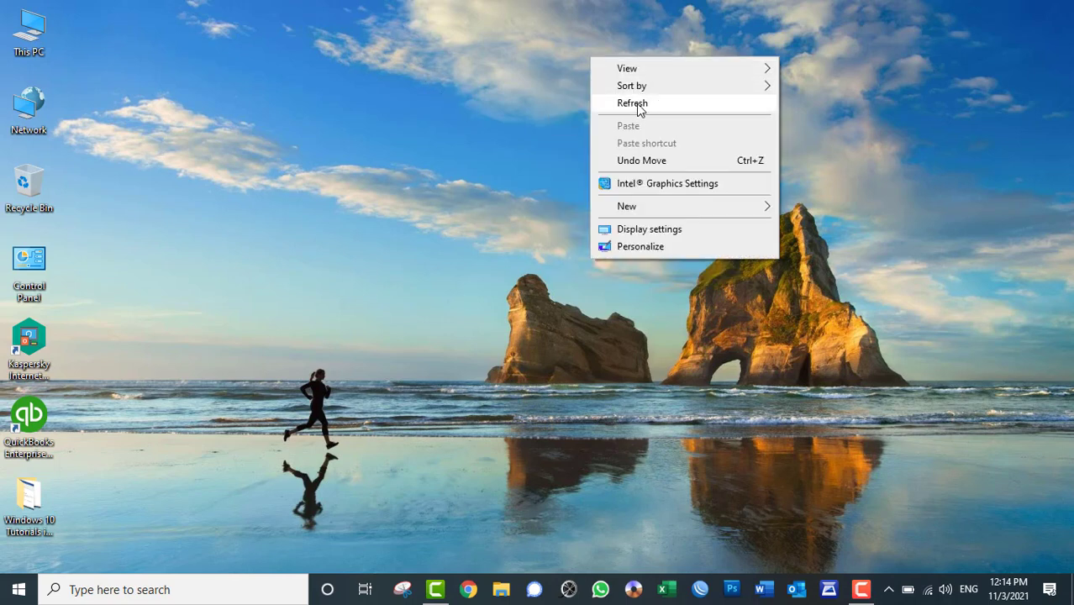
pyautogui.click(636, 103)
# Open the folder گزارشات کاری امریت تکنالوژی معلوماتی on the network drive it (Z:) in File Explorer
pyautogui.doubleClick(29, 30)
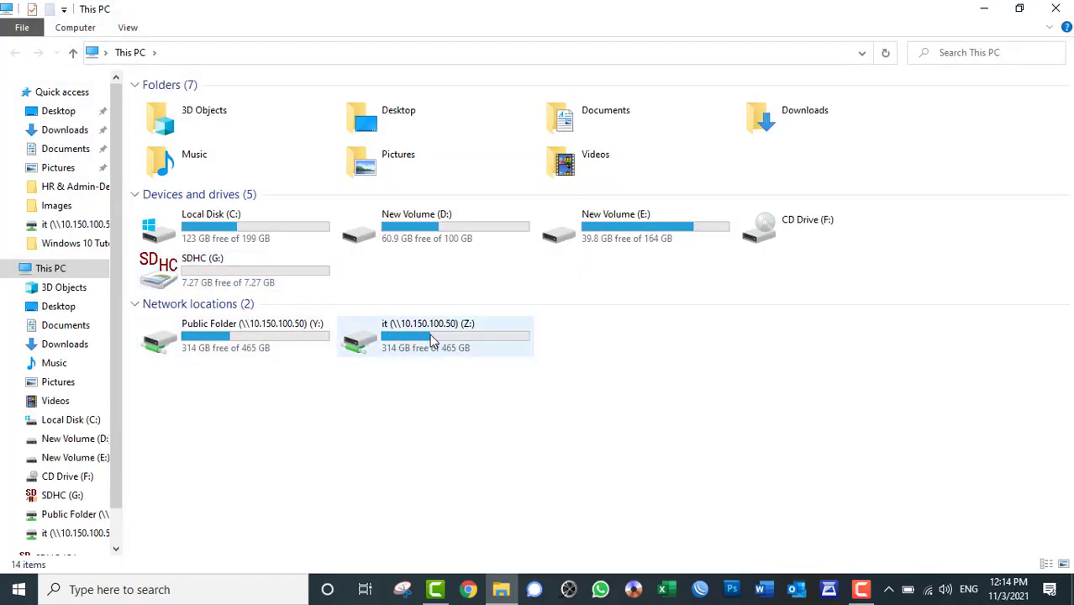
pyautogui.click(439, 336)
pyautogui.doubleClick(440, 336)
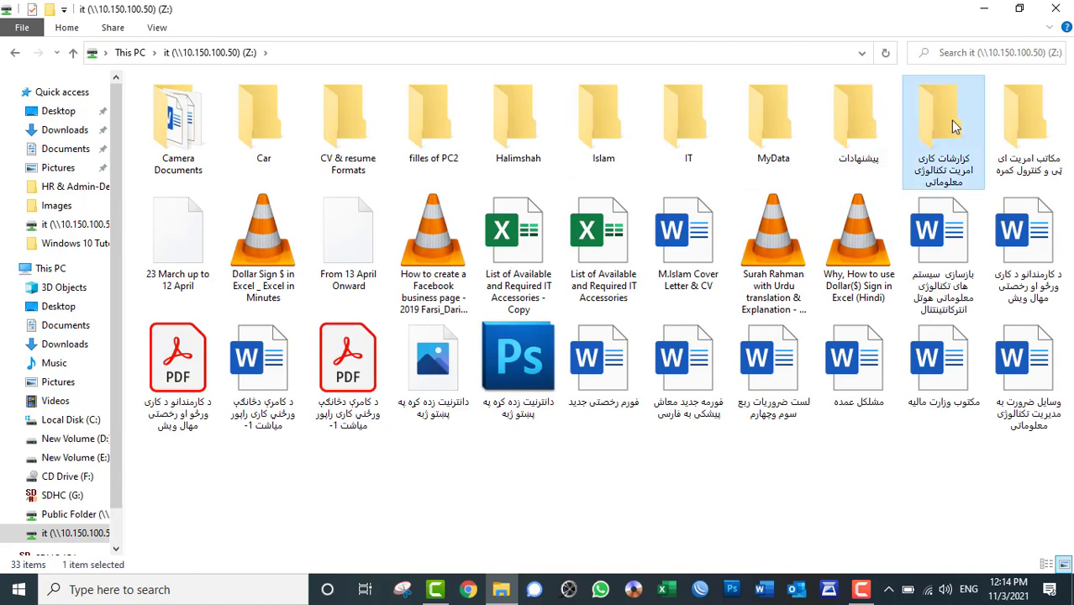
pyautogui.doubleClick(951, 131)
# Copy the last five Word documents in the folder's list to the desktop and refresh the desktop
pyautogui.moveTo(385, 409); pyautogui.dragTo(330, 284)
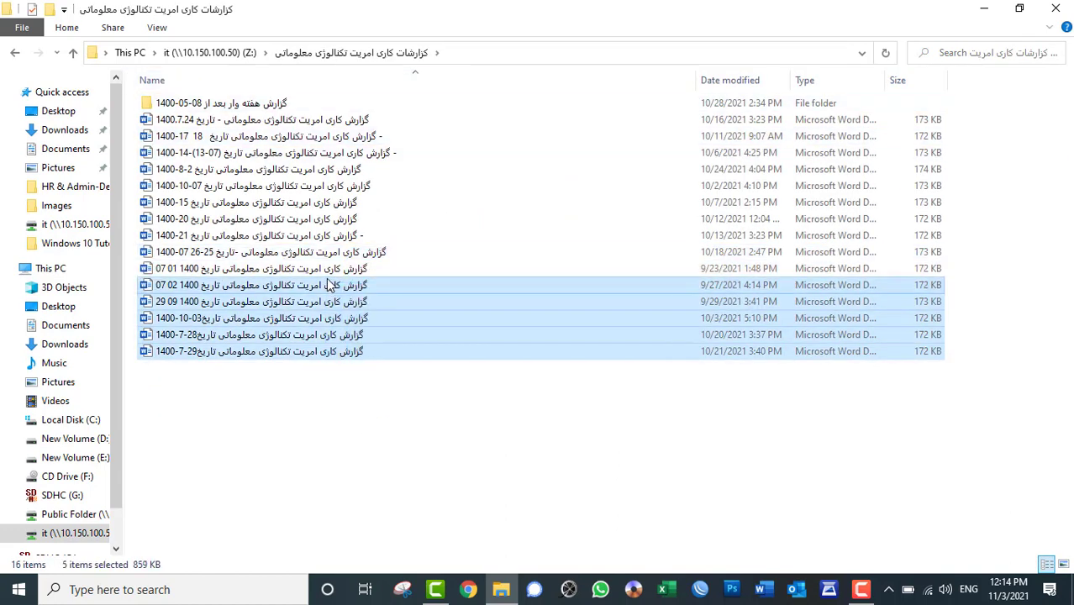
pyautogui.press('super+d')
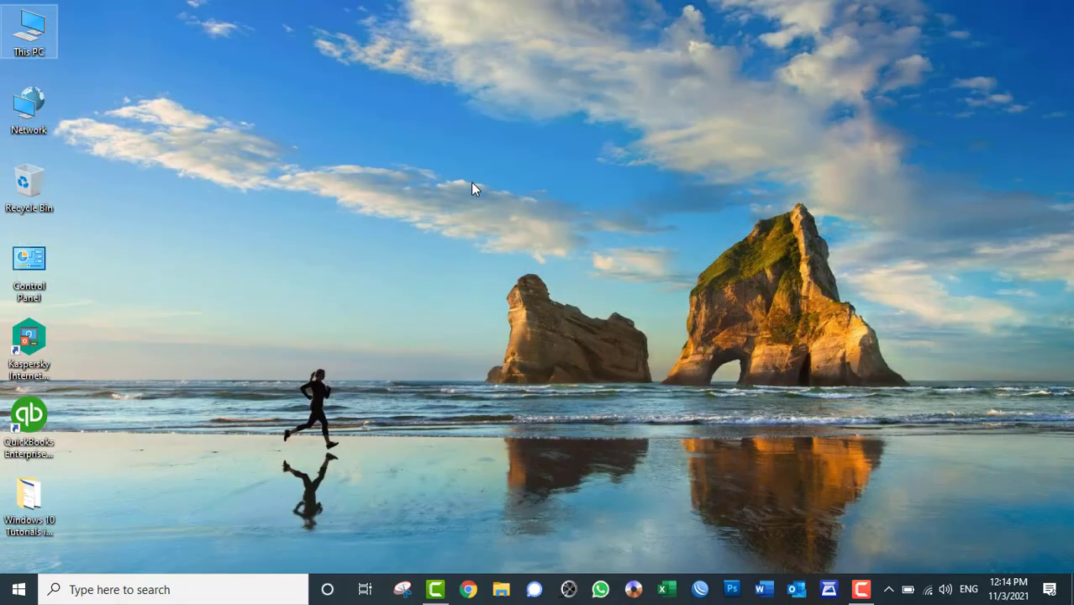
pyautogui.click(472, 188)
pyautogui.hotkey('ctrl', 'v')
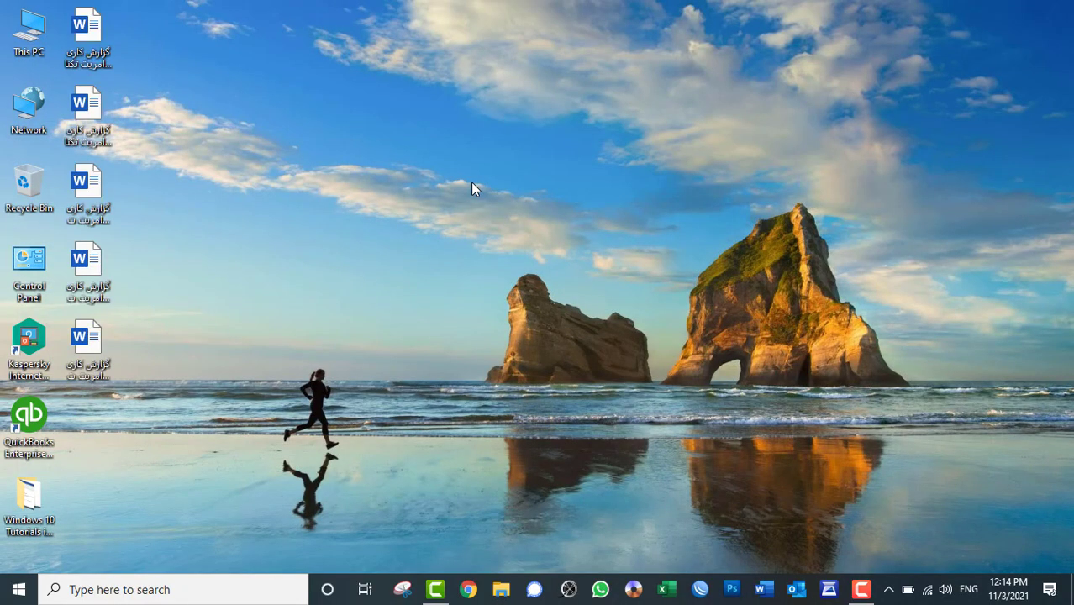
pyautogui.rightClick(371, 71)
pyautogui.click(400, 120)
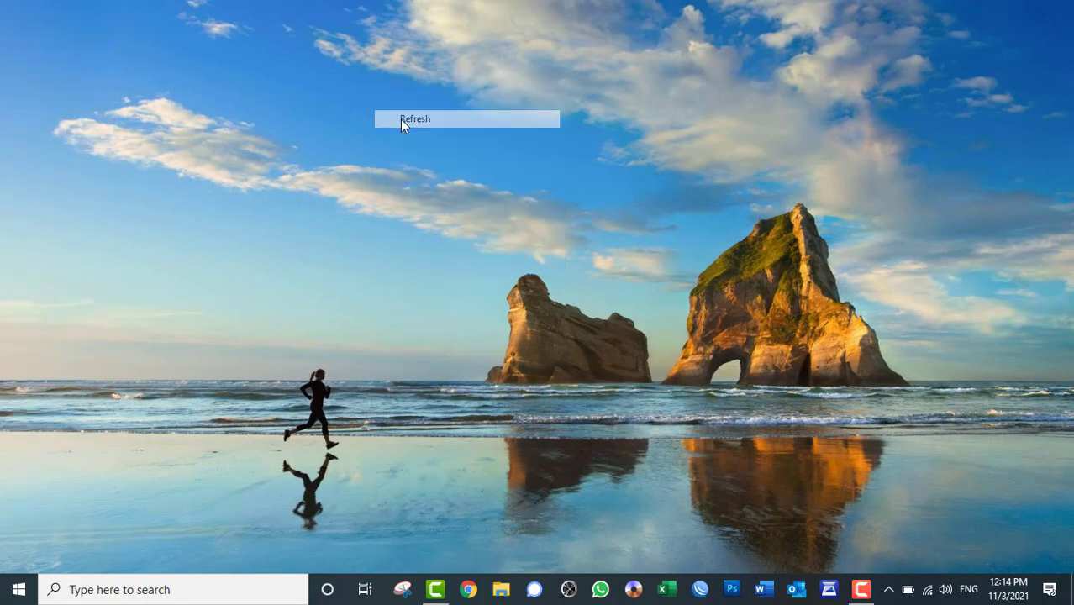
# Change the desktop icon size to Large icons
pyautogui.rightClick(570, 45)
pyautogui.moveTo(623, 57)
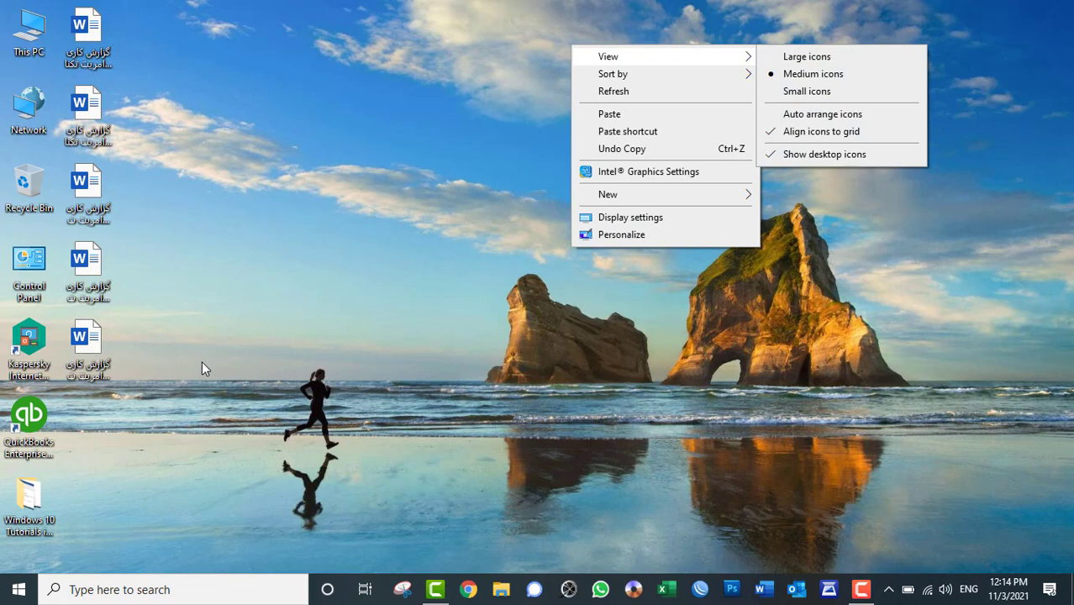
pyautogui.click(253, 260)
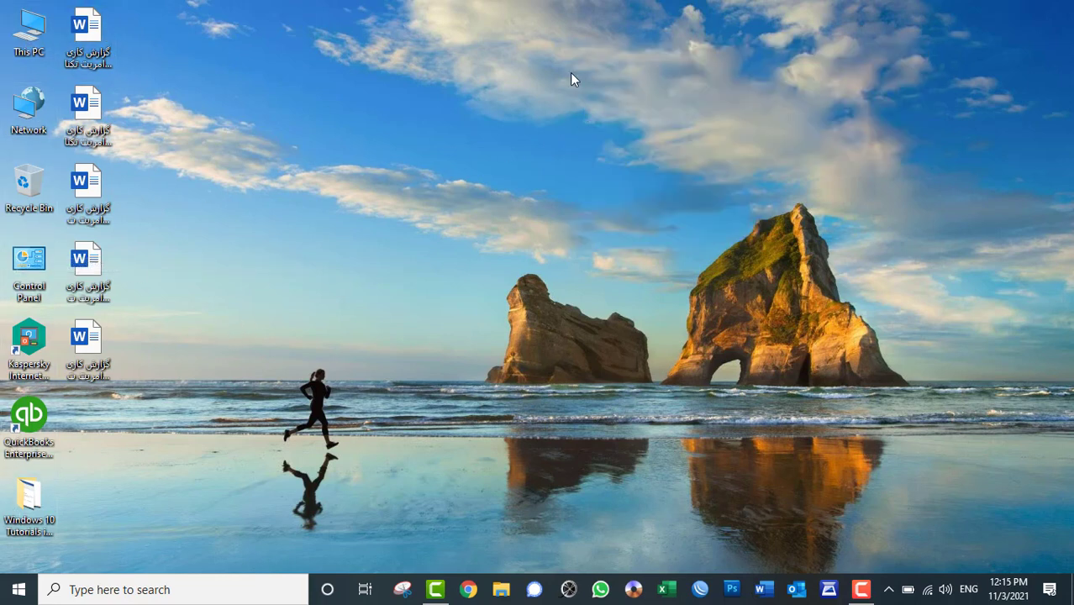
pyautogui.rightClick(562, 43)
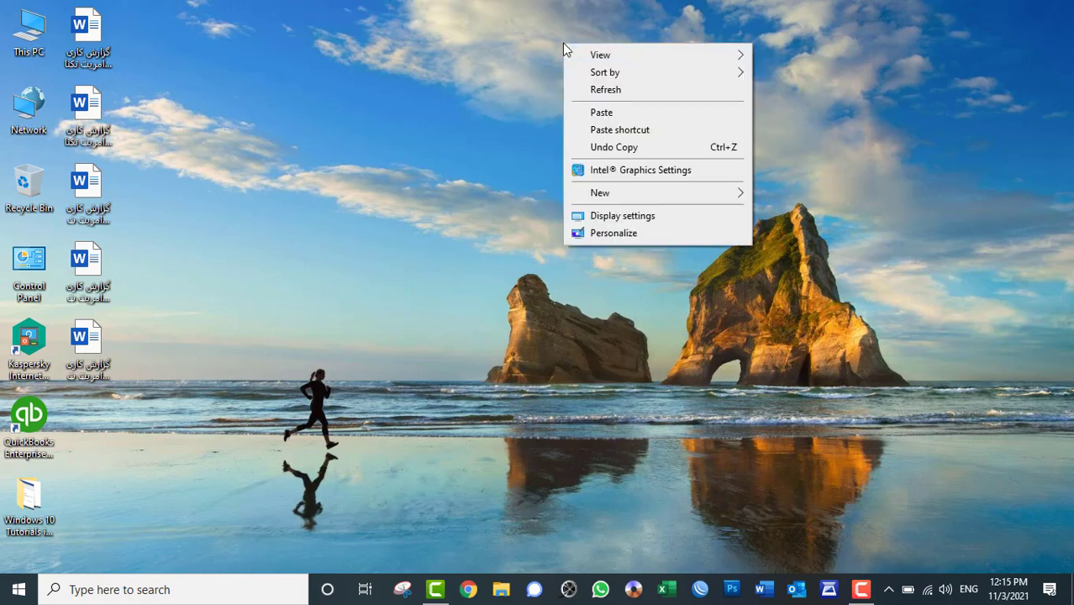
pyautogui.click(501, 40)
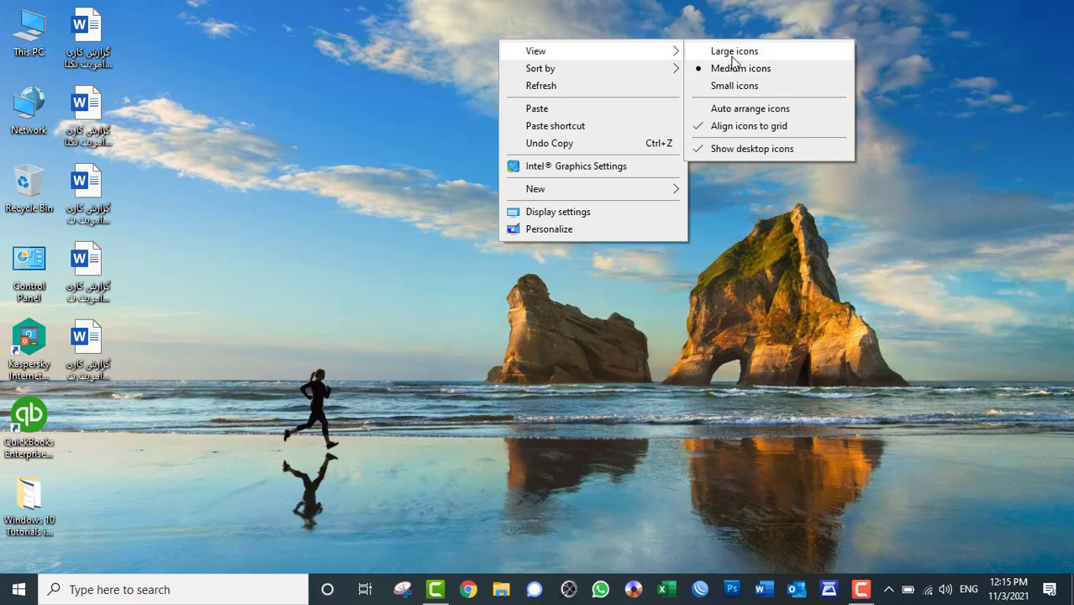
pyautogui.click(731, 54)
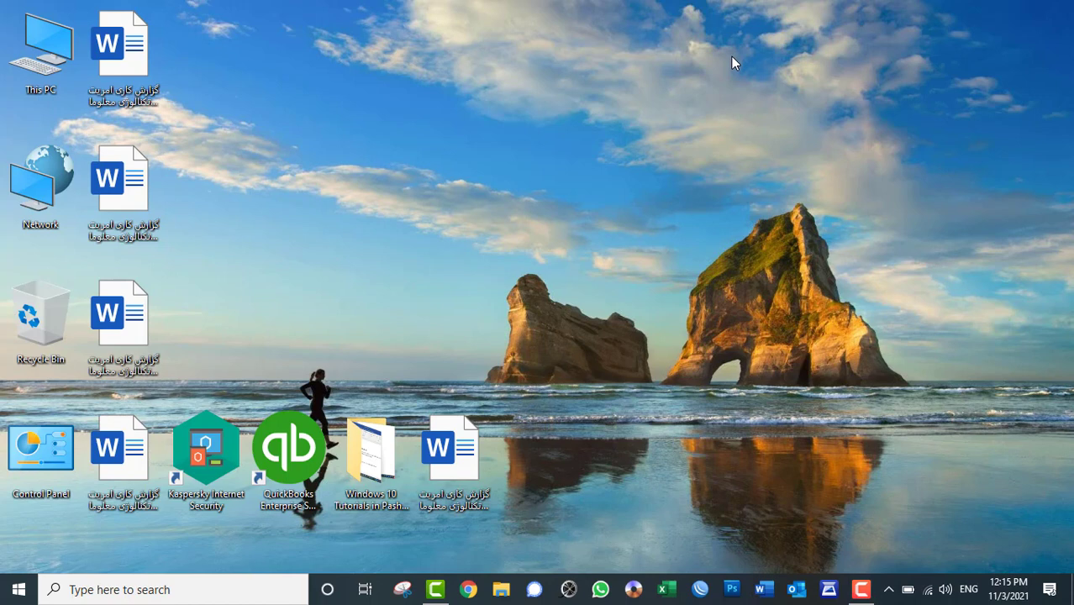
# Undo the copying of the Word documents and the preceding file move on the desktop
pyautogui.rightClick(479, 48)
pyautogui.rightClick(444, 25)
pyautogui.rightClick(883, 64)
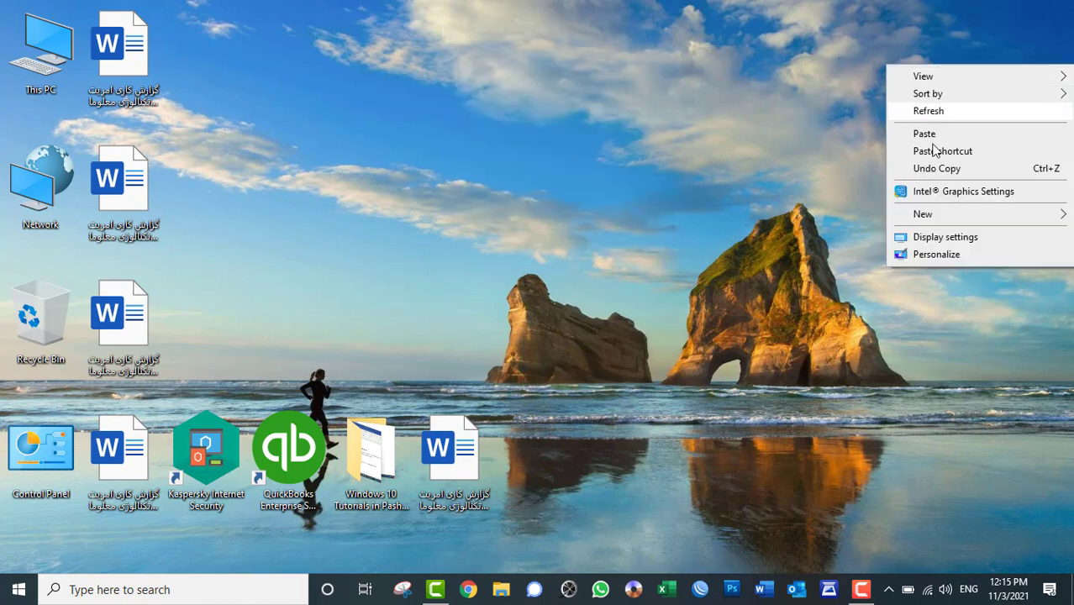
pyautogui.click(924, 169)
pyautogui.rightClick(597, 38)
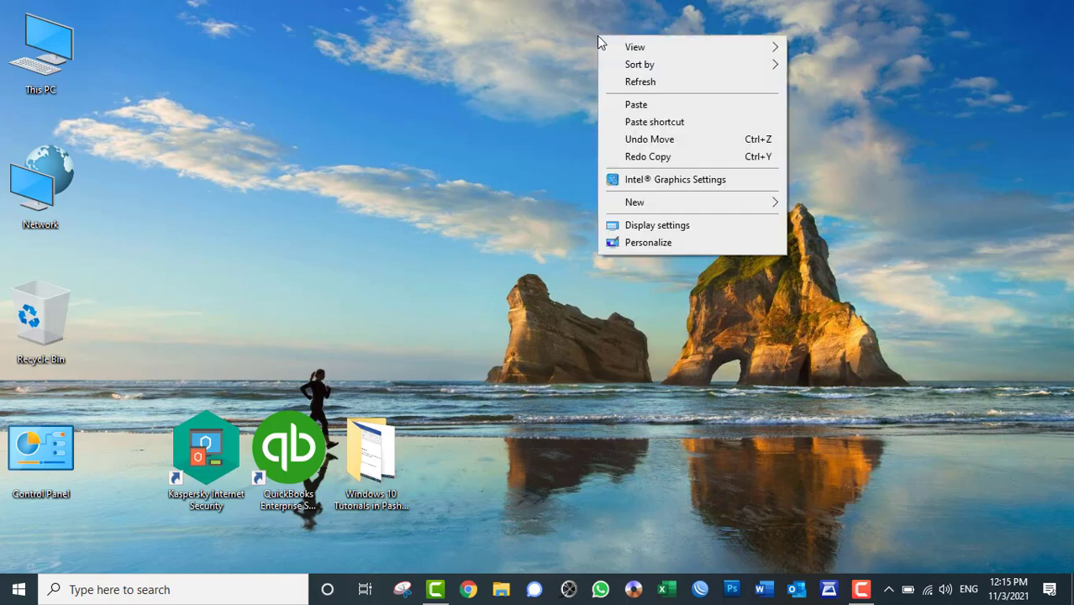
pyautogui.click(649, 139)
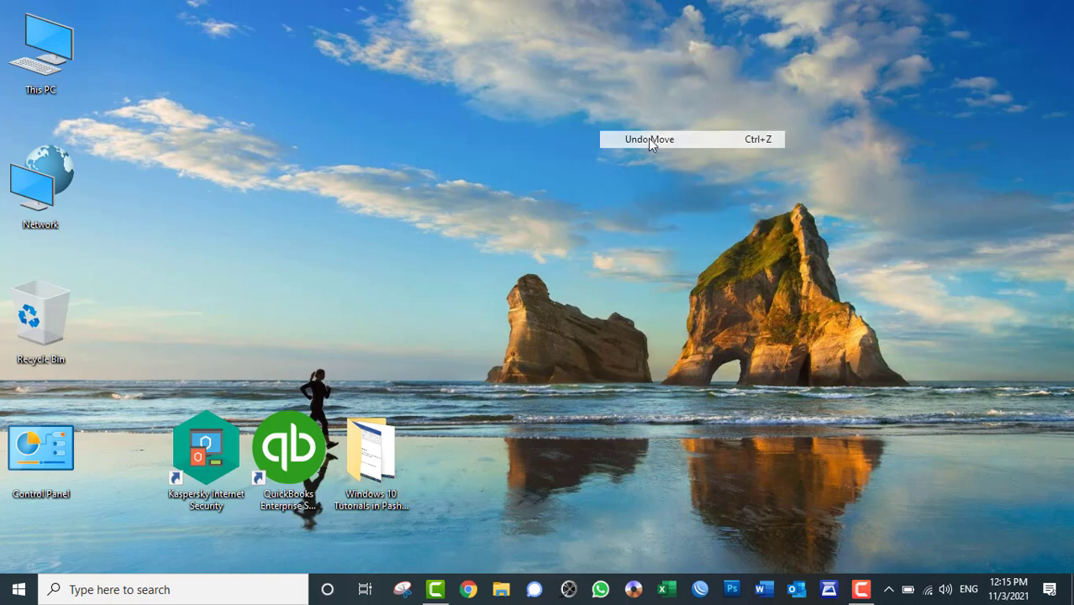
pyautogui.rightClick(675, 77)
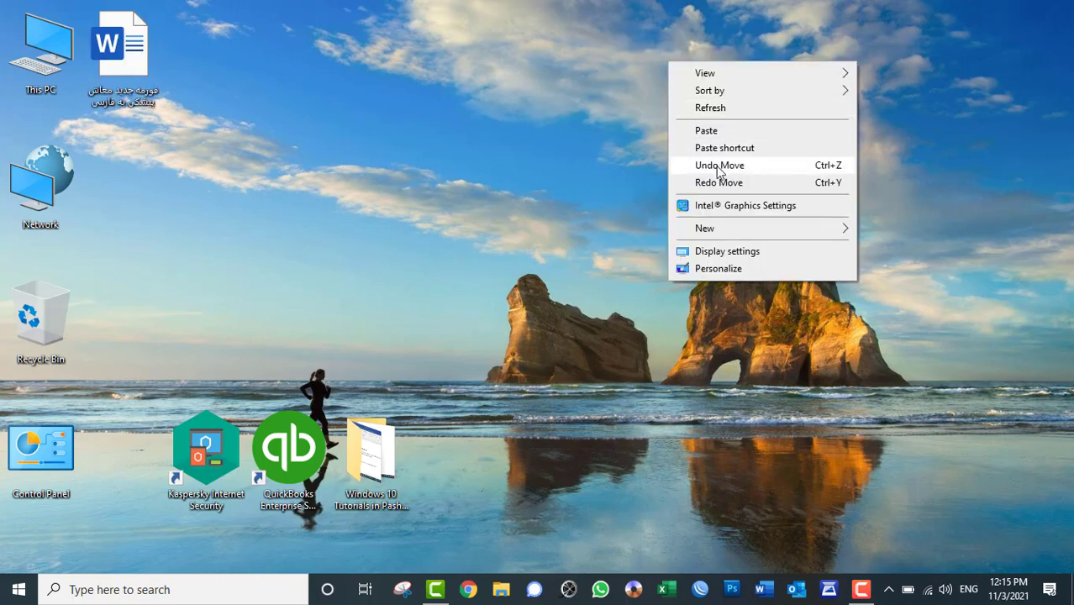
pyautogui.click(724, 180)
pyautogui.rightClick(646, 126)
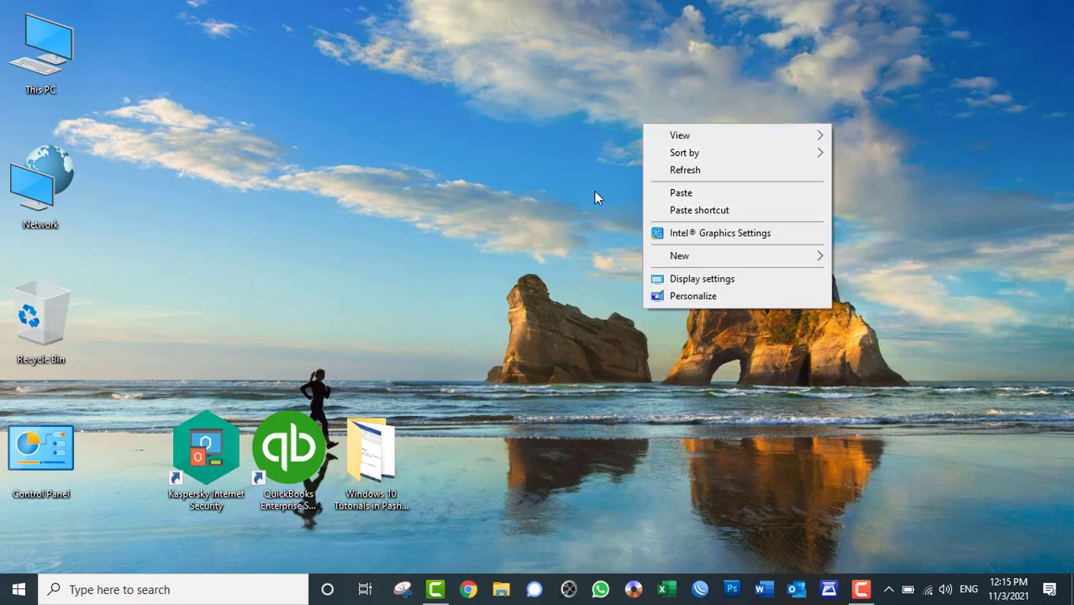
pyautogui.click(493, 140)
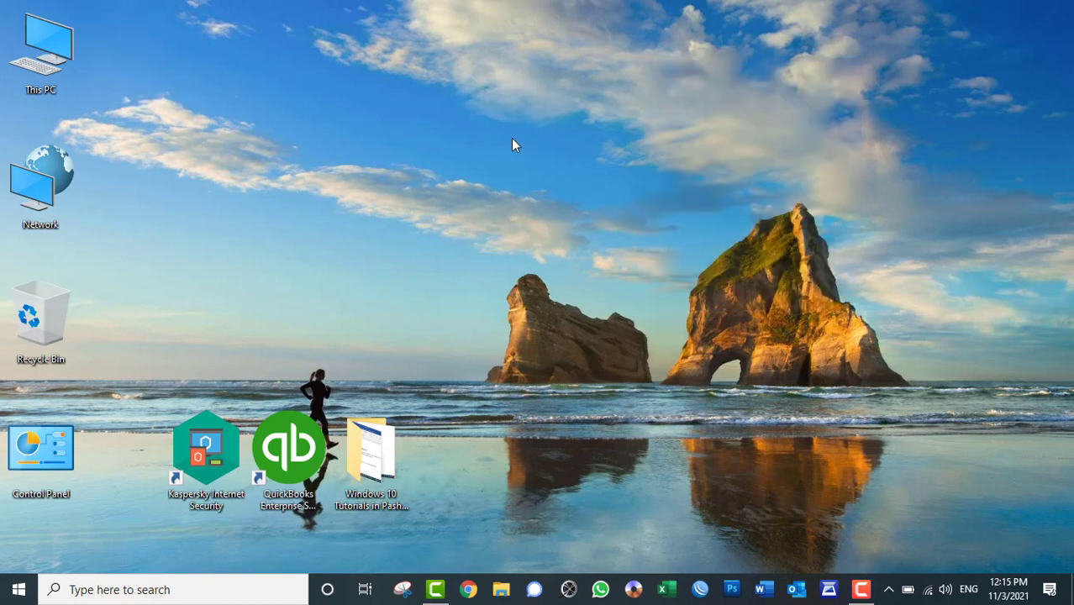
# Change the desktop icon size to Small icons and refresh the desktop
pyautogui.rightClick(691, 74)
pyautogui.moveTo(832, 86)
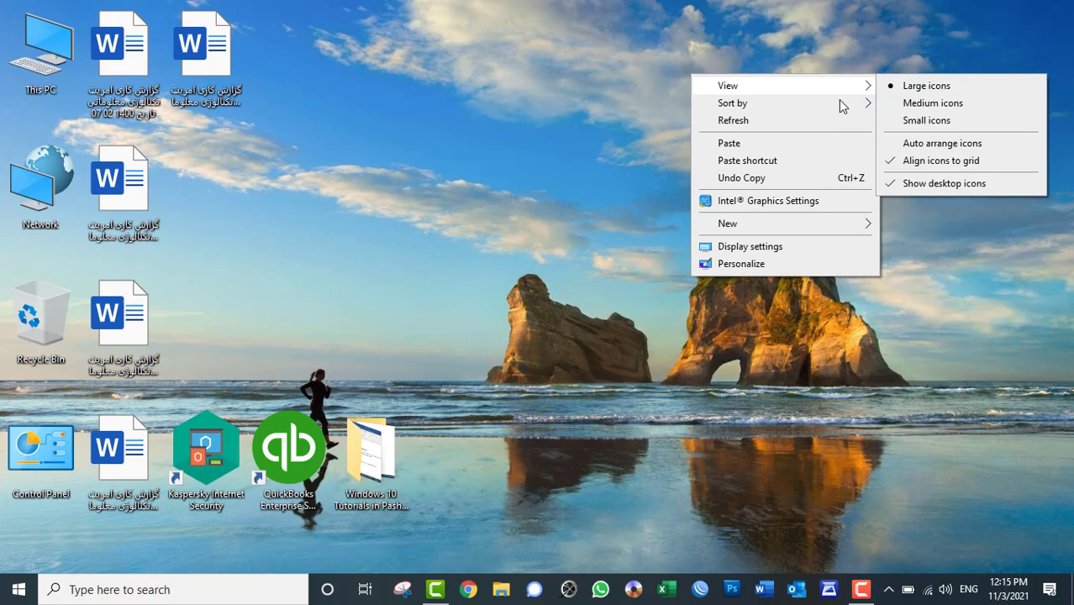
pyautogui.click(912, 121)
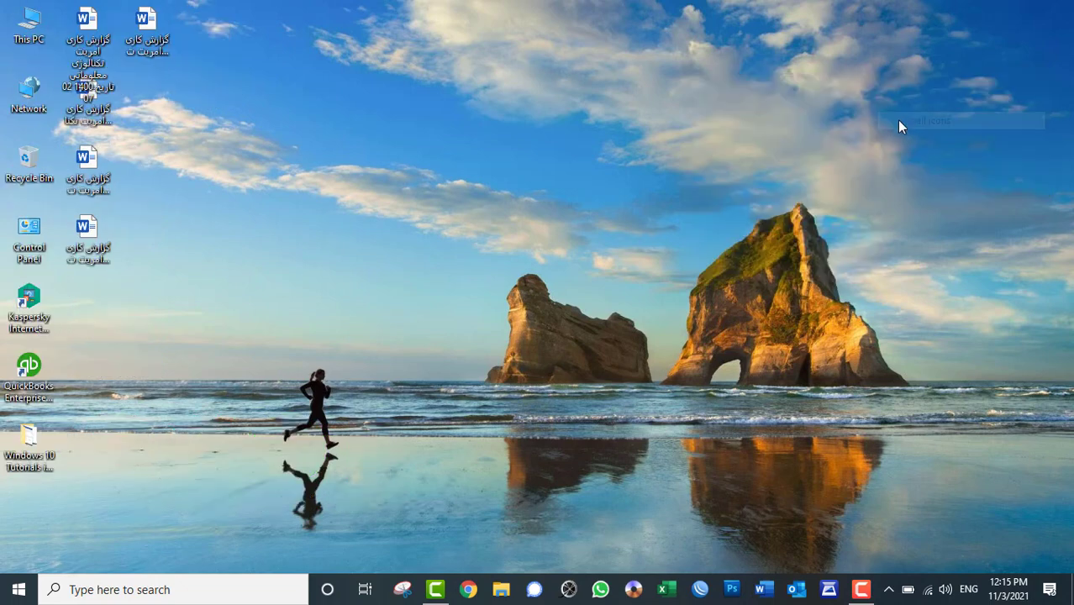
pyautogui.rightClick(256, 74)
pyautogui.click(296, 126)
# Set the desktop icon size to Medium icons
pyautogui.rightClick(461, 27)
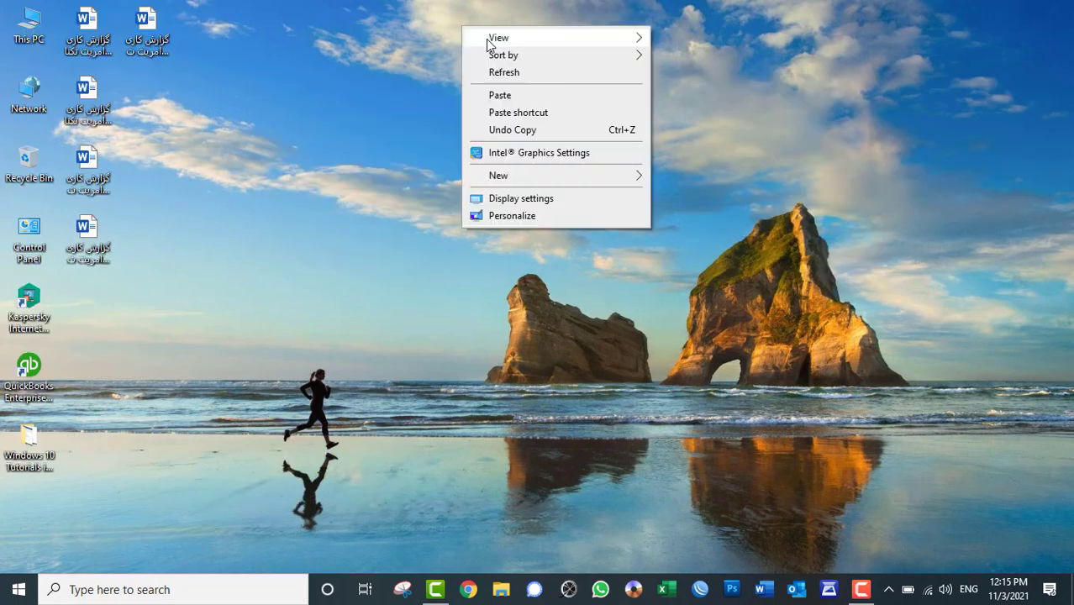
pyautogui.moveTo(504, 38)
pyautogui.click(715, 55)
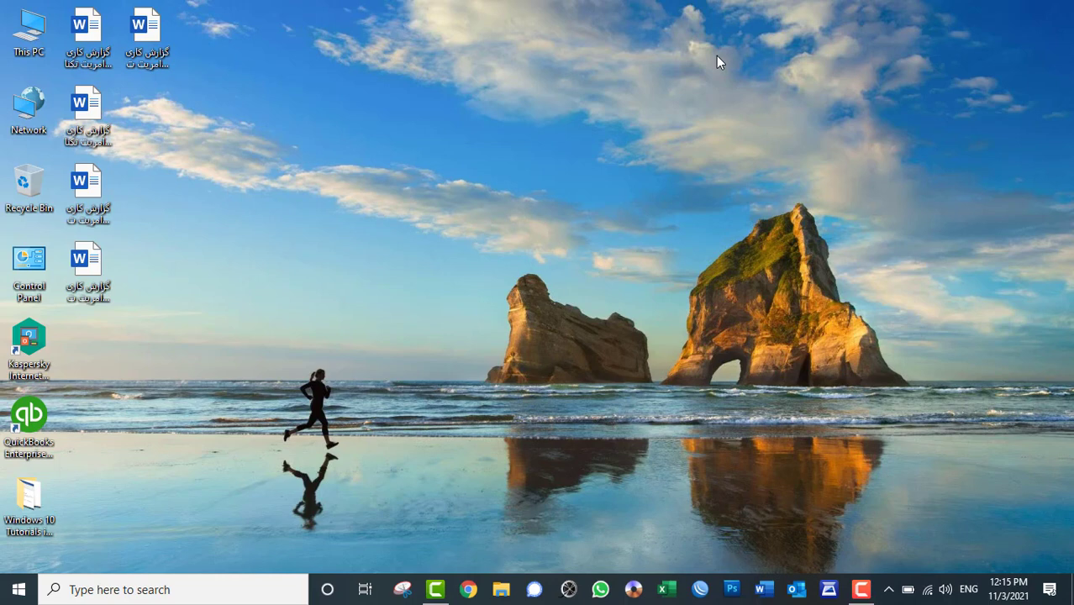
pyautogui.rightClick(517, 28)
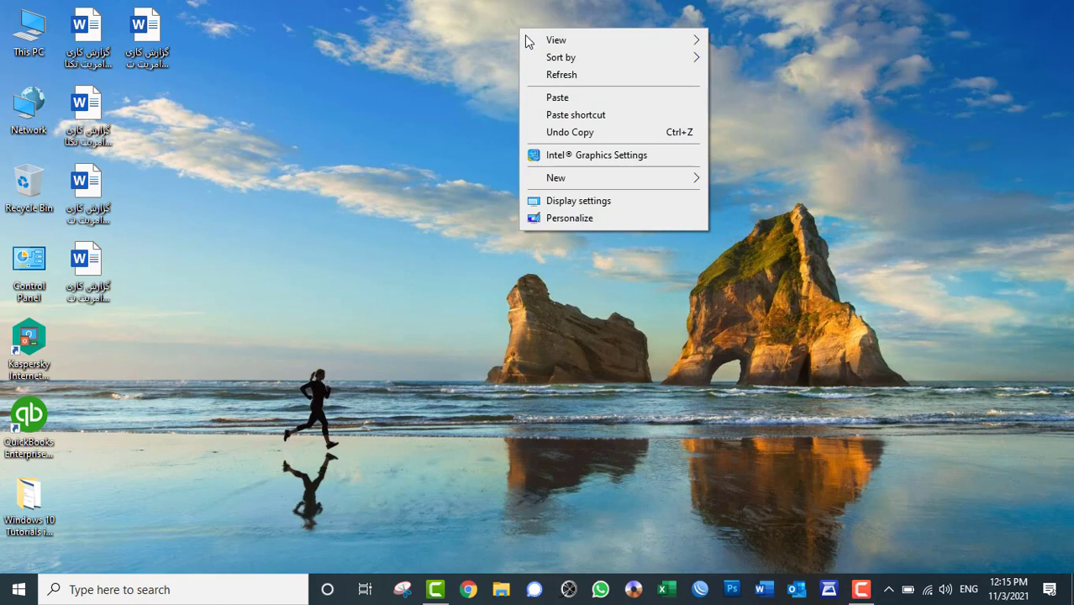
pyautogui.moveTo(529, 42)
pyautogui.moveTo(673, 40)
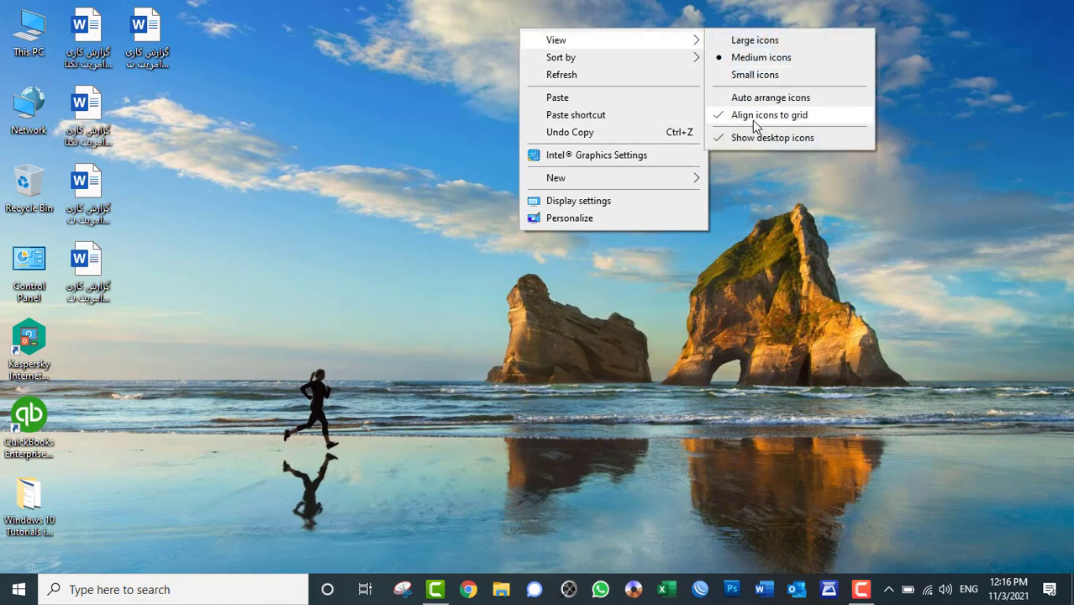
pyautogui.click(735, 255)
pyautogui.moveTo(673, 11); pyautogui.dragTo(686, 526)
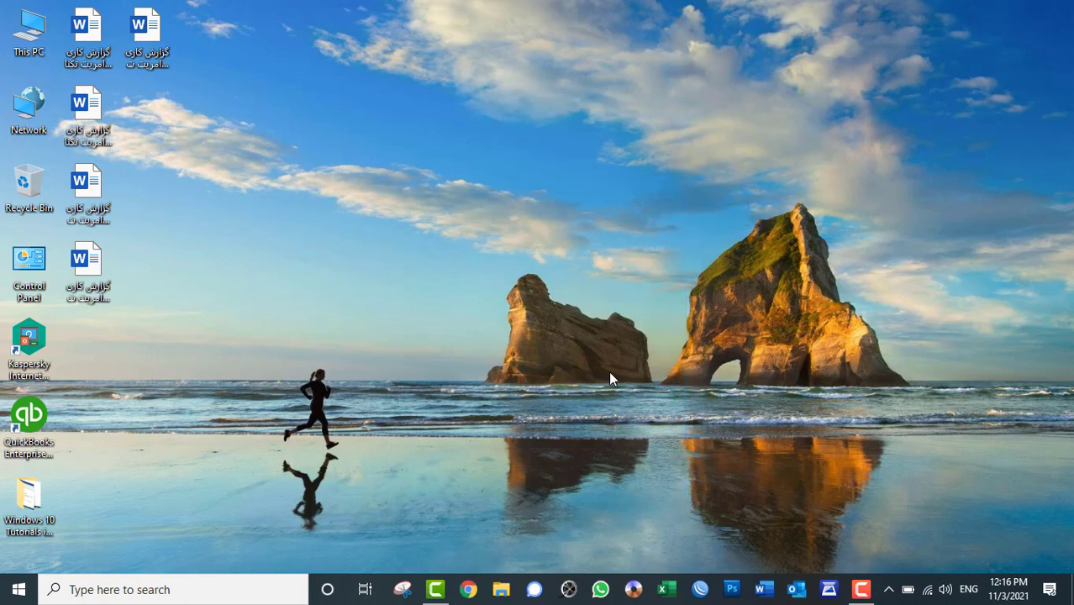
# Turn on Auto arrange icons for the desktop and try to move two of the Word documents elsewhere
pyautogui.rightClick(519, 159)
pyautogui.click(580, 206)
pyautogui.rightClick(529, 17)
pyautogui.moveTo(588, 29)
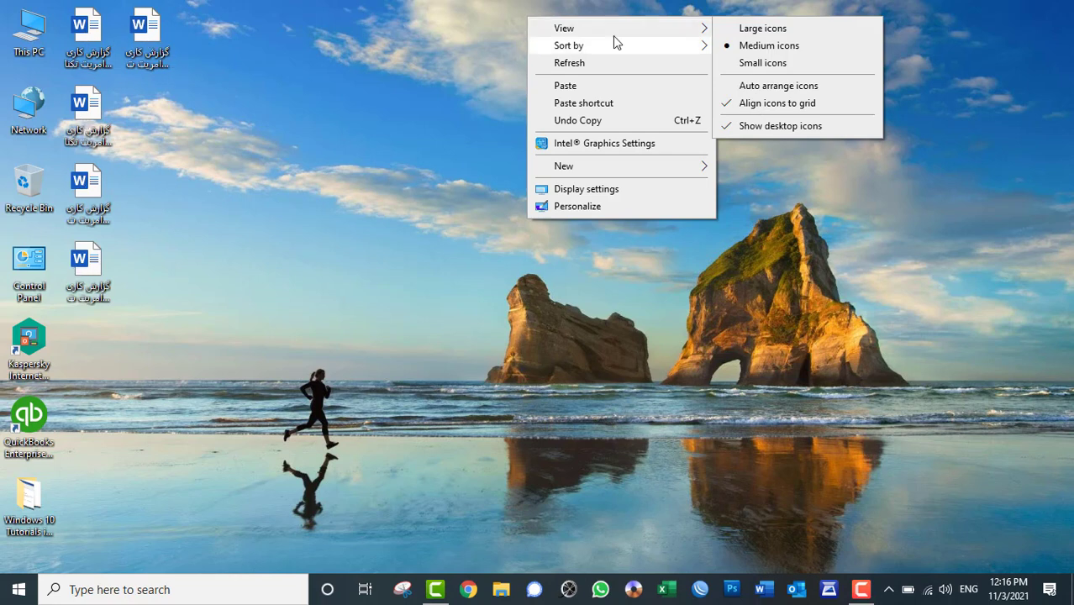
pyautogui.click(774, 87)
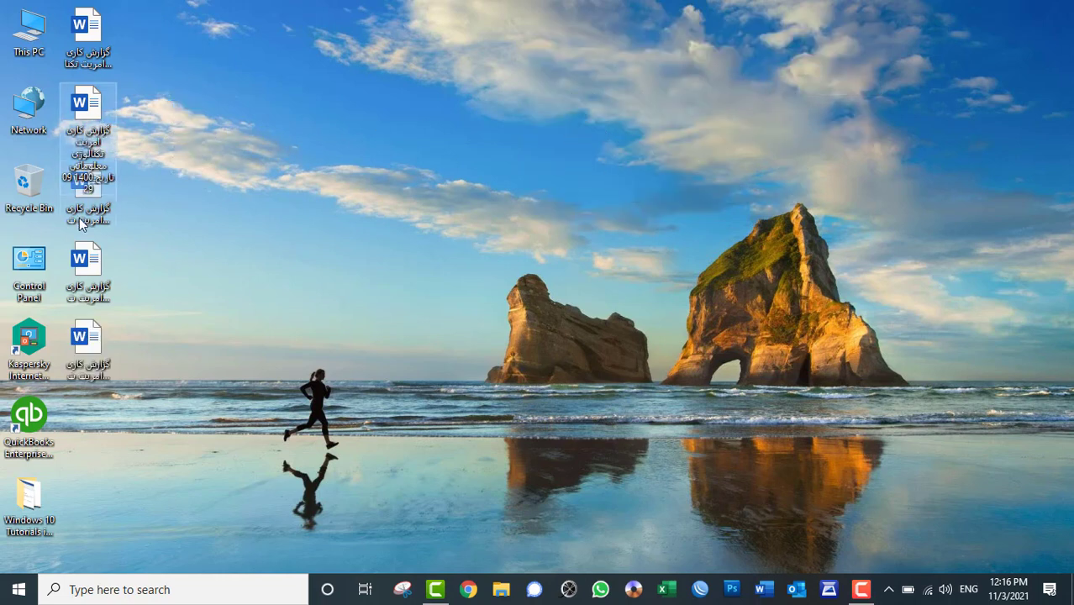
pyautogui.moveTo(79, 218); pyautogui.dragTo(865, 243)
pyautogui.moveTo(80, 334); pyautogui.dragTo(537, 269)
# Turn off Auto arrange icons and move three of the Word documents to separate free spots across the desktop
pyautogui.rightClick(698, 125)
pyautogui.moveTo(840, 138)
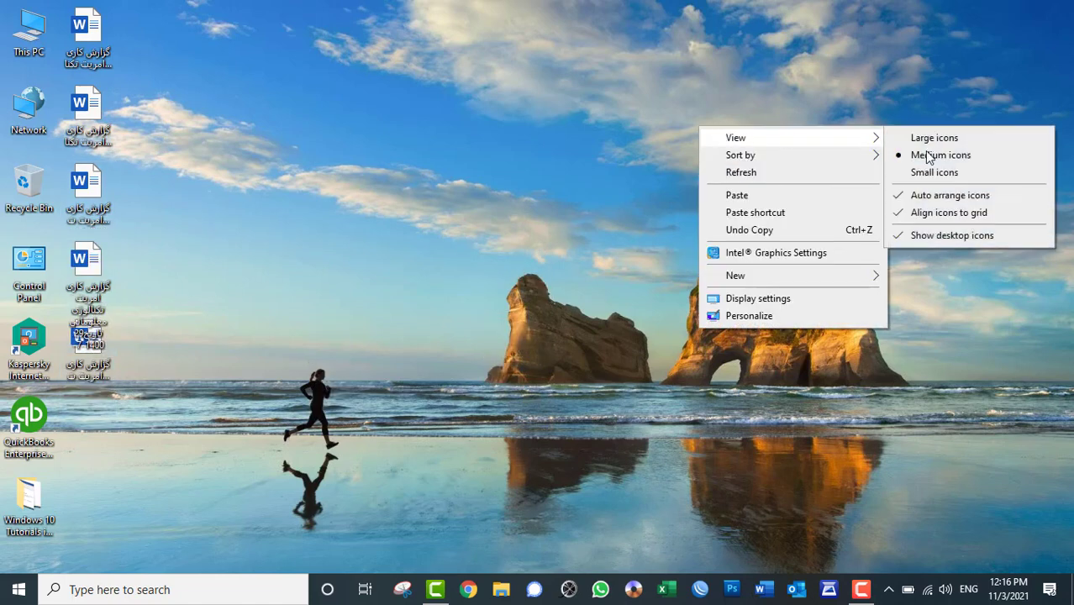
pyautogui.click(971, 199)
pyautogui.moveTo(100, 193); pyautogui.dragTo(965, 75)
pyautogui.moveTo(87, 105); pyautogui.dragTo(823, 100)
pyautogui.moveTo(96, 27); pyautogui.dragTo(218, 105)
pyautogui.moveTo(736, 19); pyautogui.dragTo(1029, 213)
pyautogui.moveTo(260, 1); pyautogui.dragTo(525, 148)
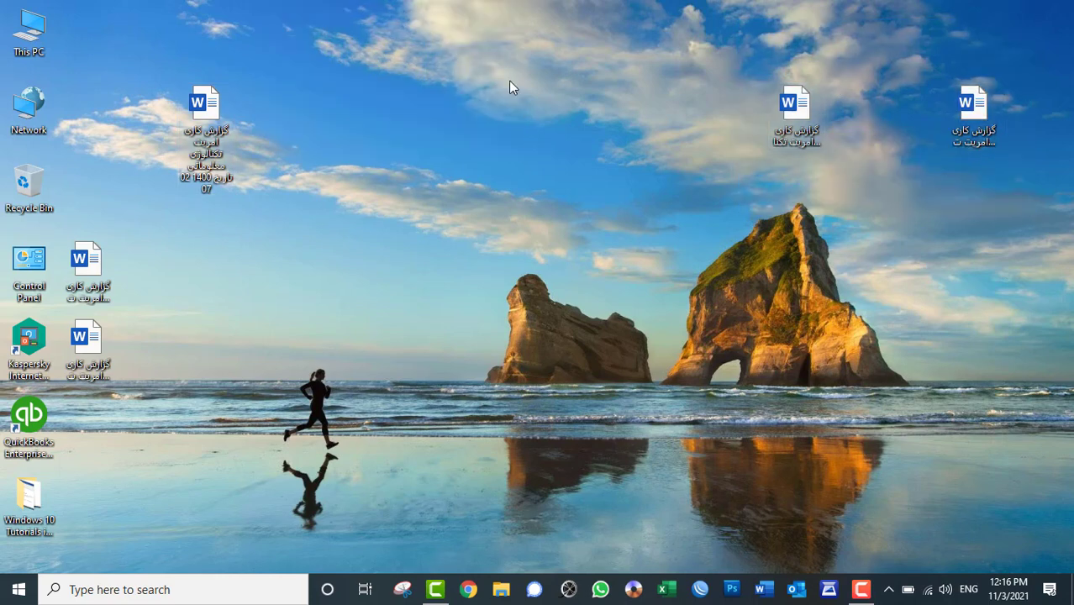
# Turn Auto arrange icons back on for the desktop and refresh it
pyautogui.rightClick(499, 35)
pyautogui.click(724, 102)
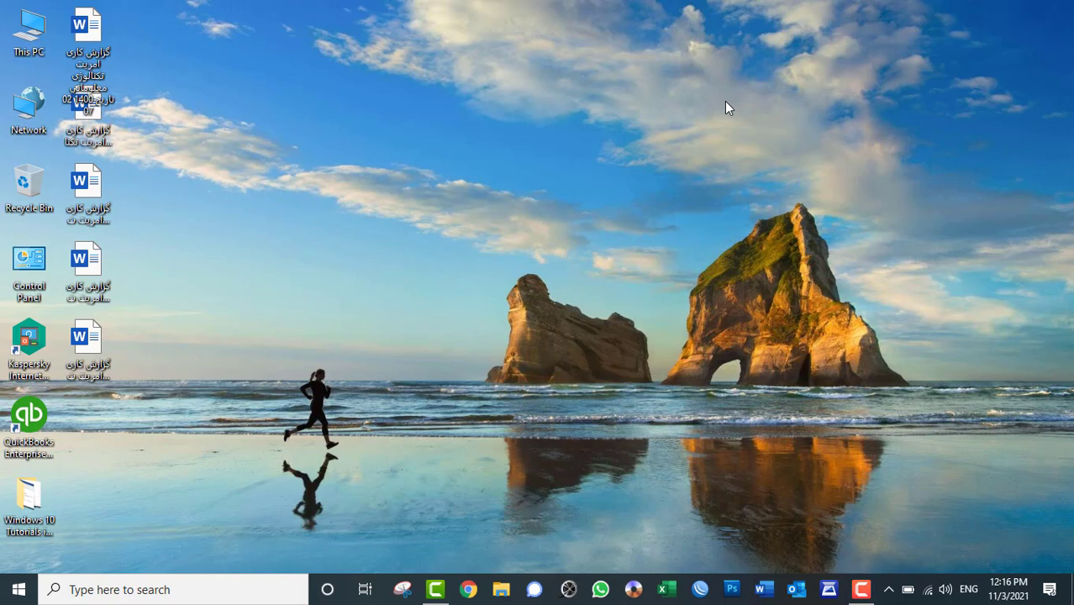
pyautogui.rightClick(682, 80)
pyautogui.click(717, 132)
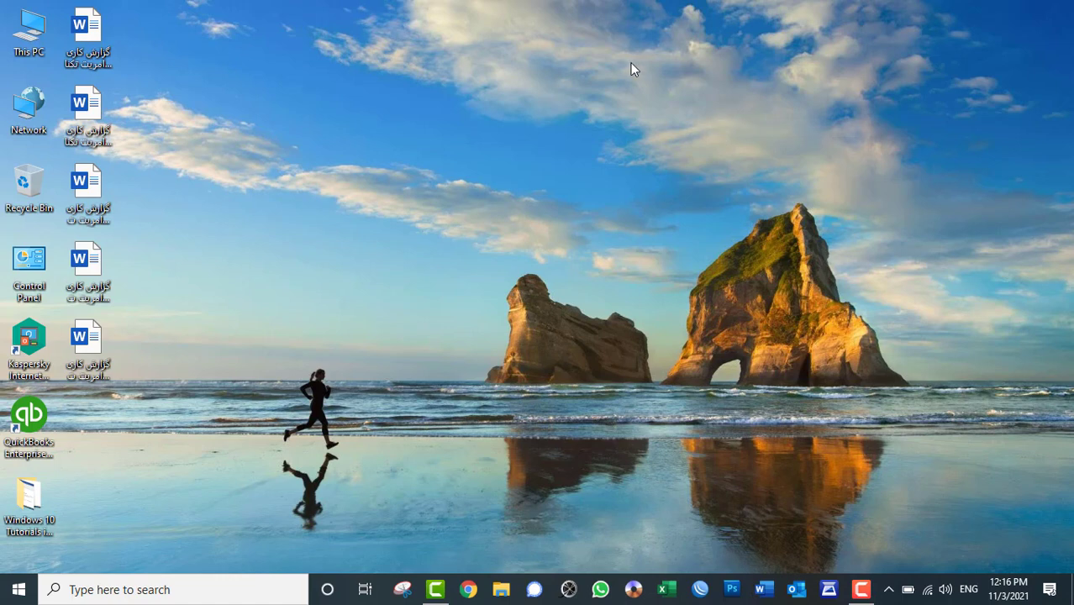
# With Auto arrange and Align icons to grid both on, try to move the Word documents to free spots on the desktop
pyautogui.rightClick(602, 36)
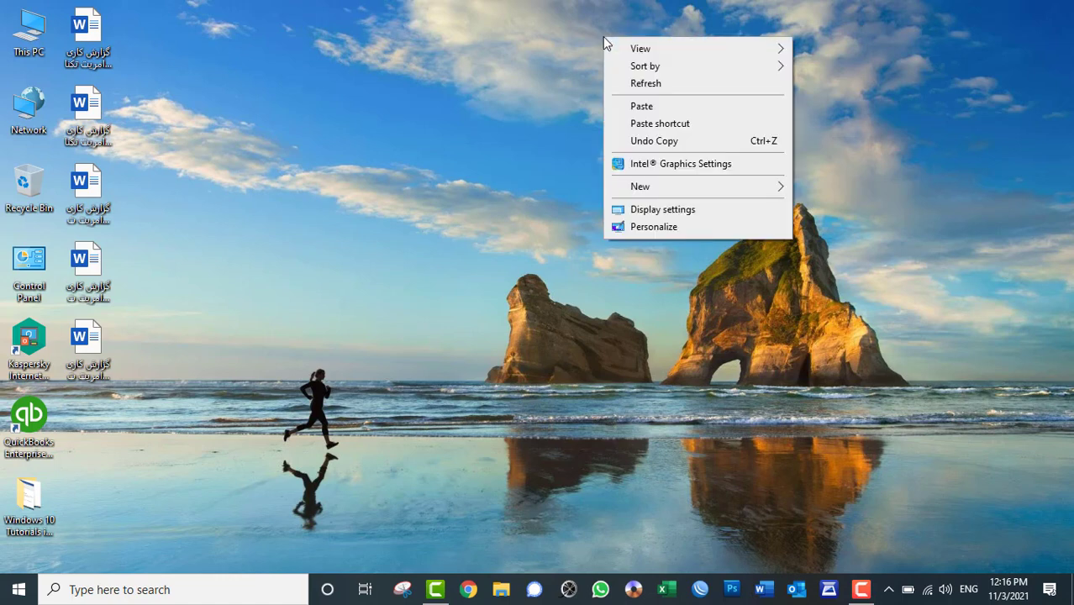
pyautogui.moveTo(618, 54)
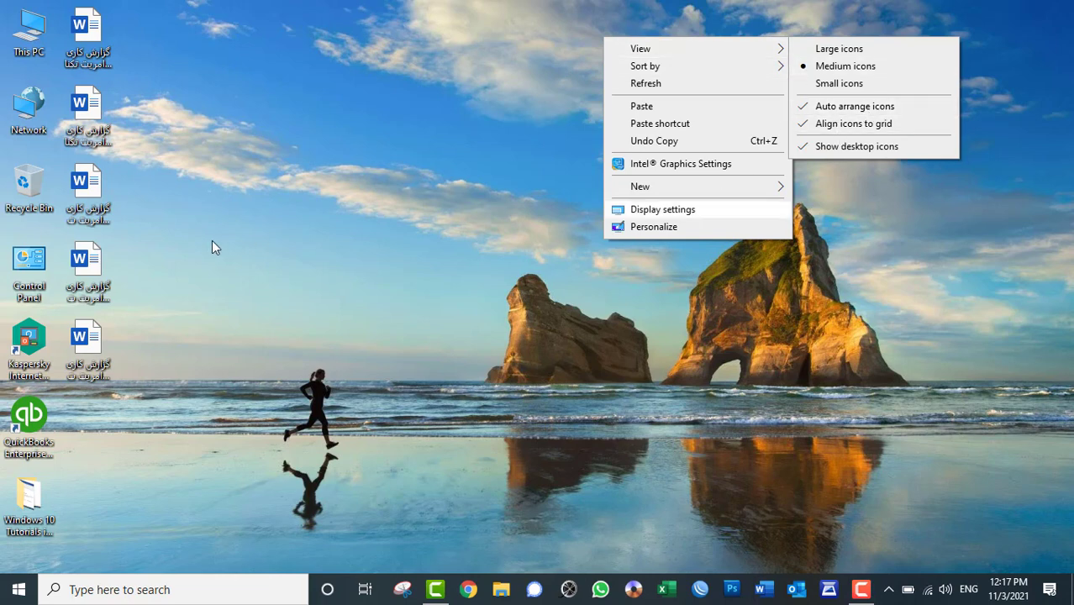
pyautogui.click(181, 269)
pyautogui.moveTo(94, 341); pyautogui.dragTo(99, 496)
pyautogui.moveTo(87, 370); pyautogui.dragTo(260, 452)
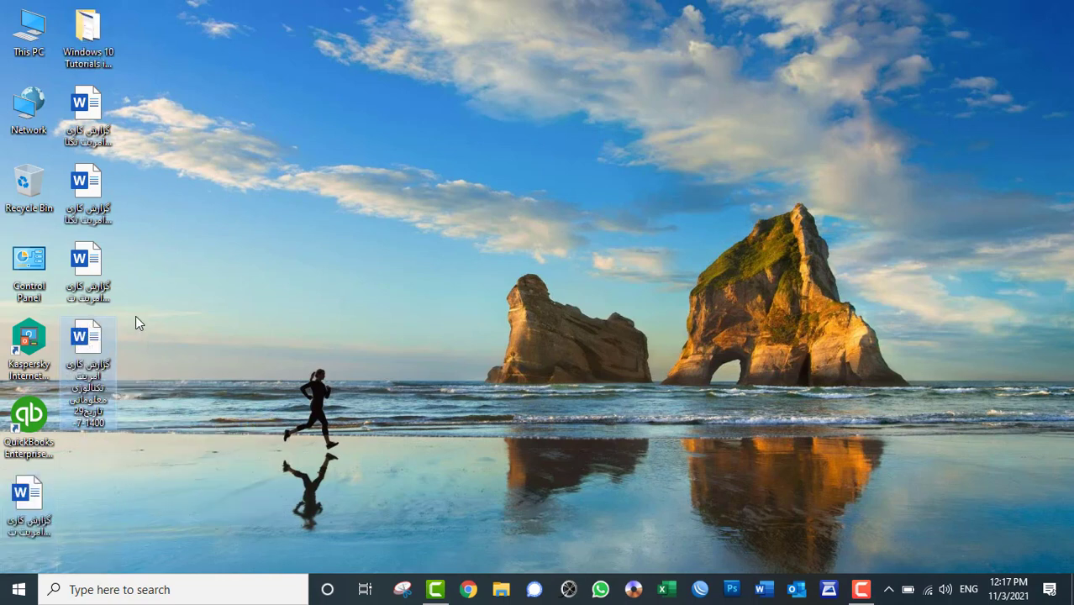
pyautogui.moveTo(110, 377); pyautogui.dragTo(89, 504)
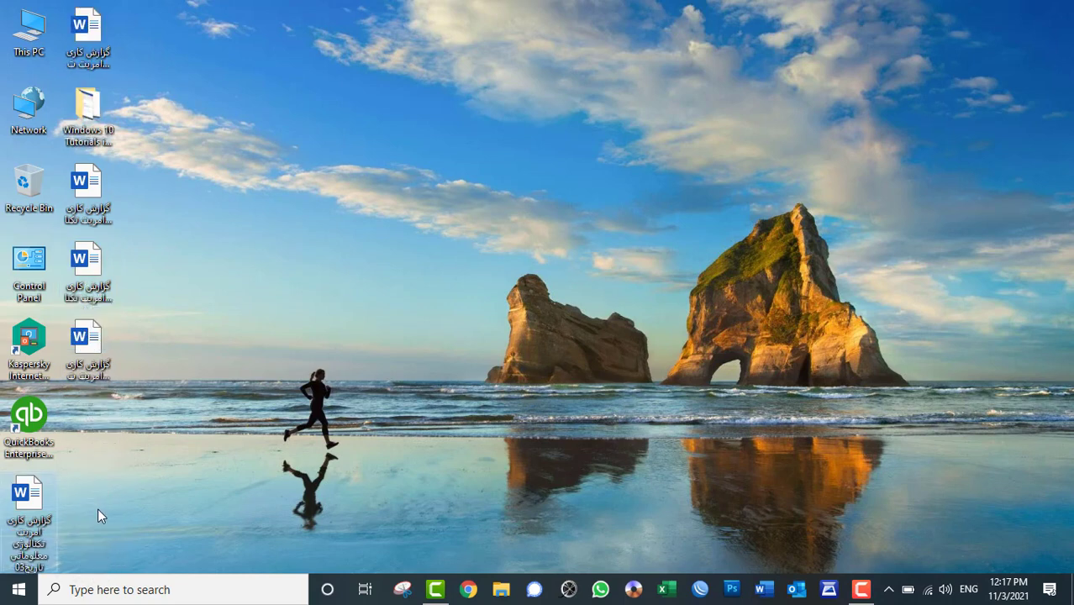
# Turn off Align icons to grid and try to move a Word document to an empty spot on the desktop
pyautogui.rightClick(591, 74)
pyautogui.moveTo(639, 83)
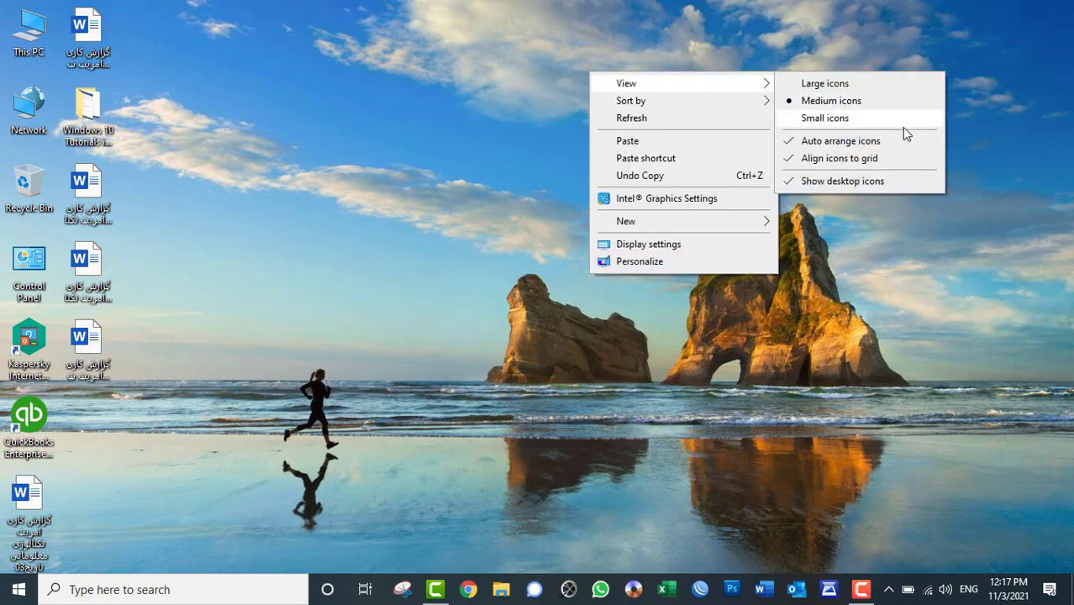
pyautogui.click(862, 158)
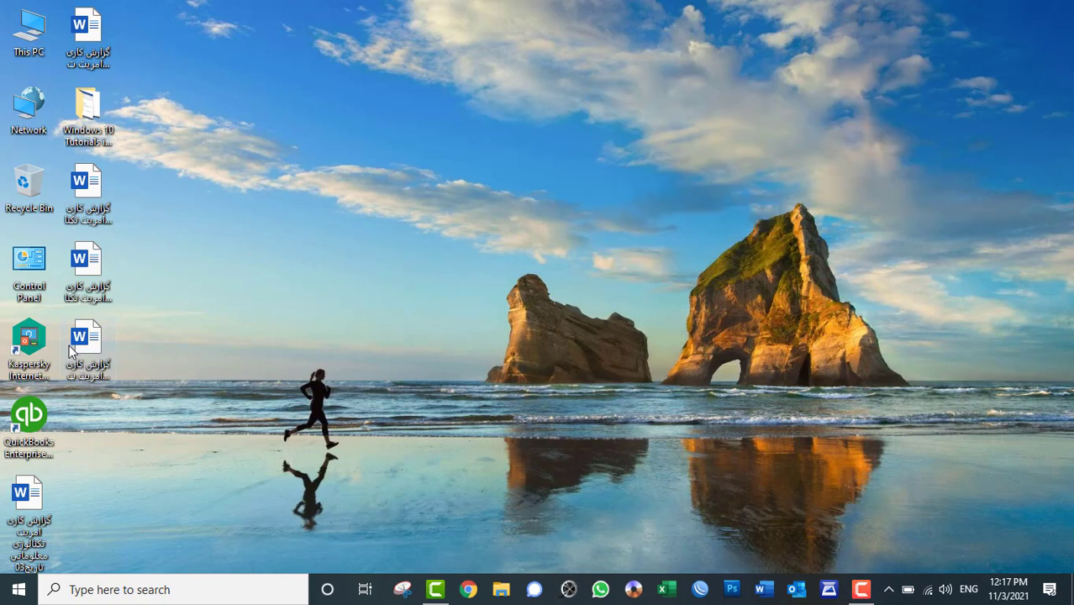
pyautogui.moveTo(70, 351); pyautogui.dragTo(122, 468)
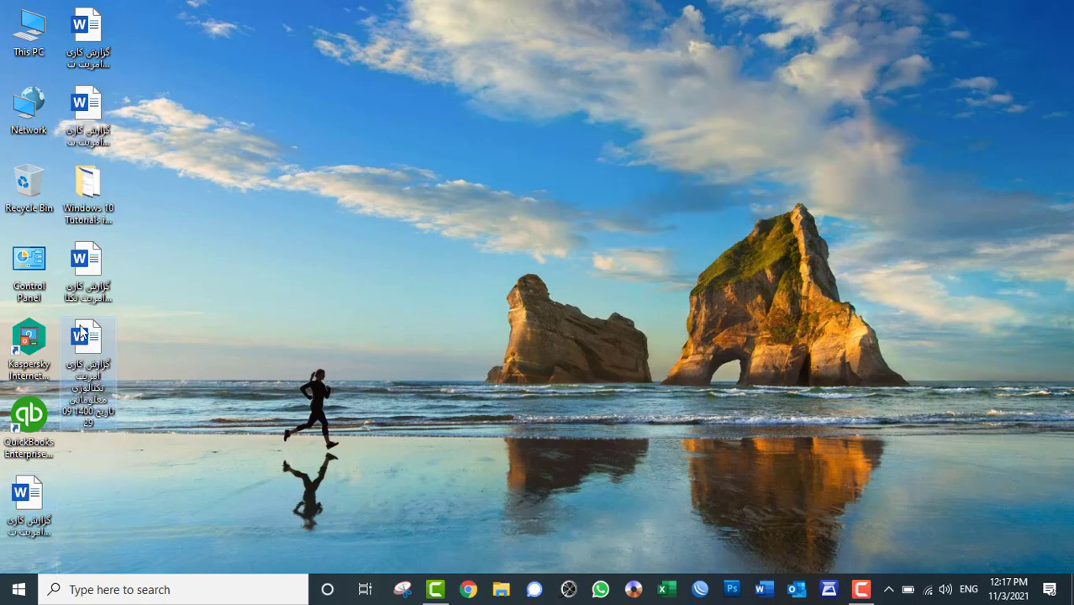
pyautogui.moveTo(88, 184); pyautogui.dragTo(88, 105)
# Turn off Auto arrange icons for the desktop and refresh it
pyautogui.rightClick(384, 55)
pyautogui.moveTo(424, 66)
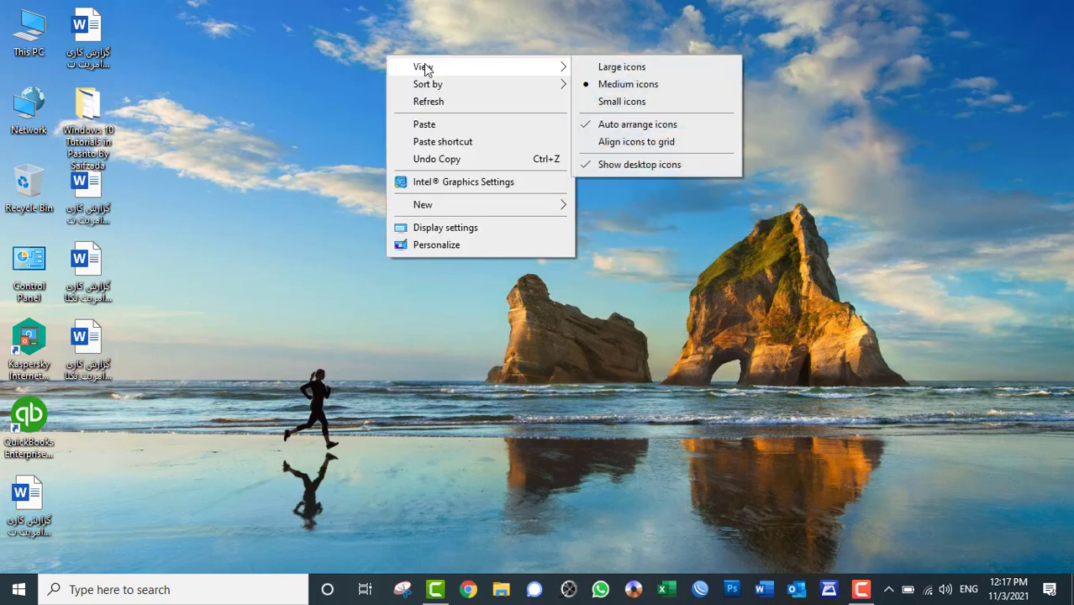
pyautogui.click(672, 126)
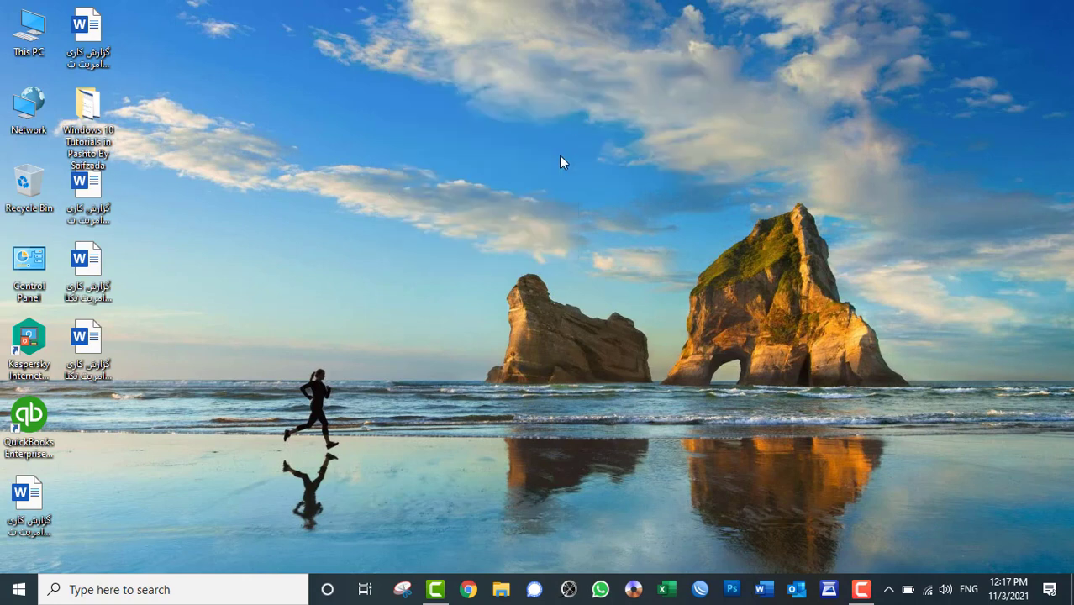
pyautogui.rightClick(358, 64)
pyautogui.click(407, 109)
# Move three of the Word documents out of their column to free, off-grid spots on the desktop
pyautogui.rightClick(384, 52)
pyautogui.moveTo(424, 62)
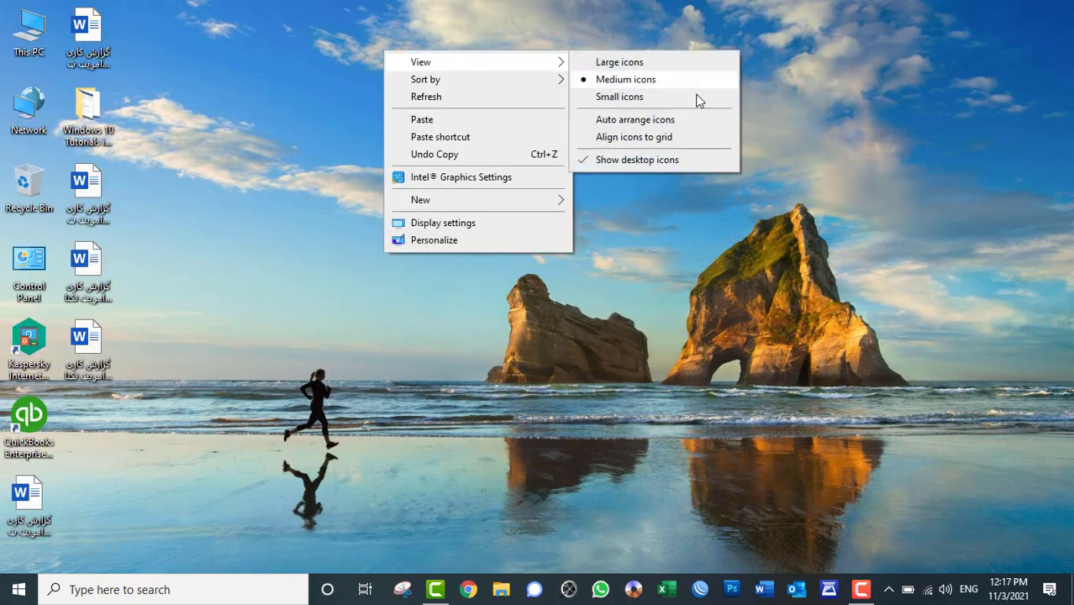
pyautogui.click(600, 142)
pyautogui.moveTo(80, 288); pyautogui.dragTo(98, 482)
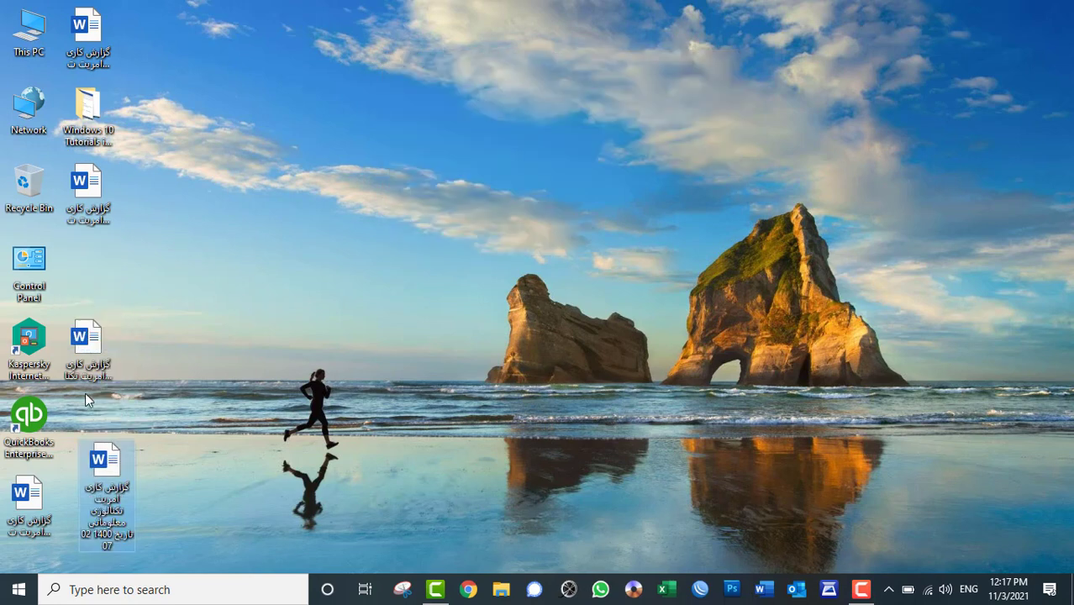
pyautogui.moveTo(85, 369); pyautogui.dragTo(173, 400)
pyautogui.moveTo(89, 210); pyautogui.dragTo(192, 387)
pyautogui.click(193, 271)
# Turn on Align icons to grid for the desktop and refresh it
pyautogui.rightClick(611, 4)
pyautogui.moveTo(628, 13)
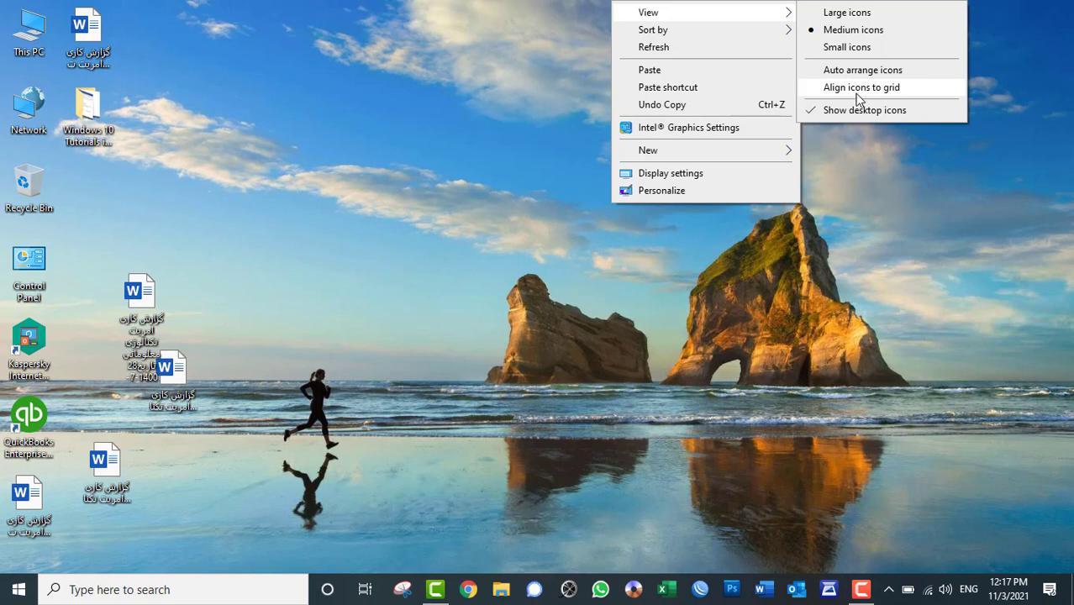
pyautogui.click(859, 91)
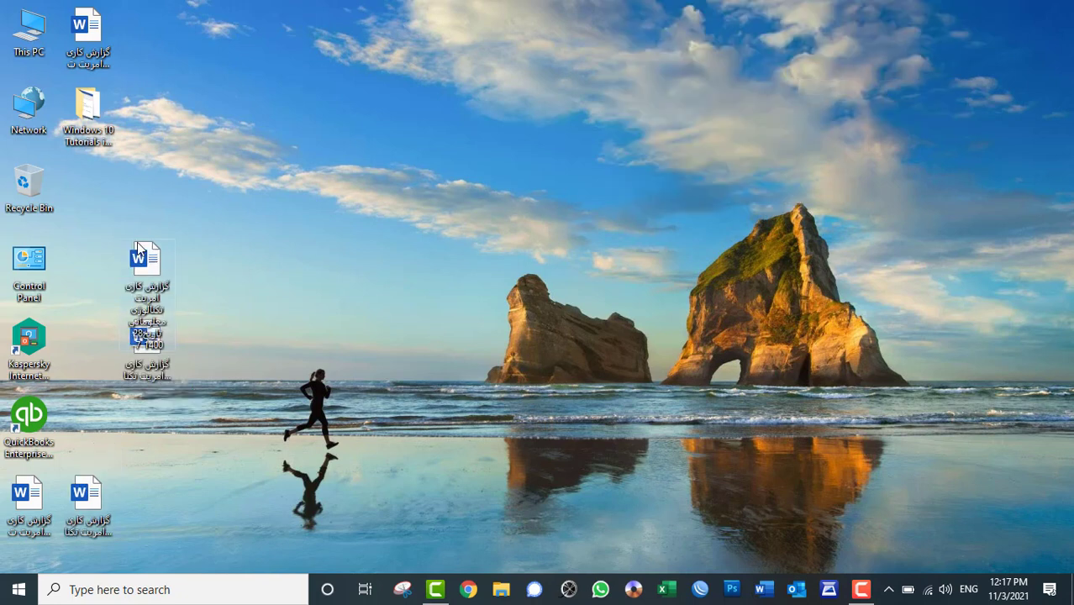
pyautogui.rightClick(269, 206)
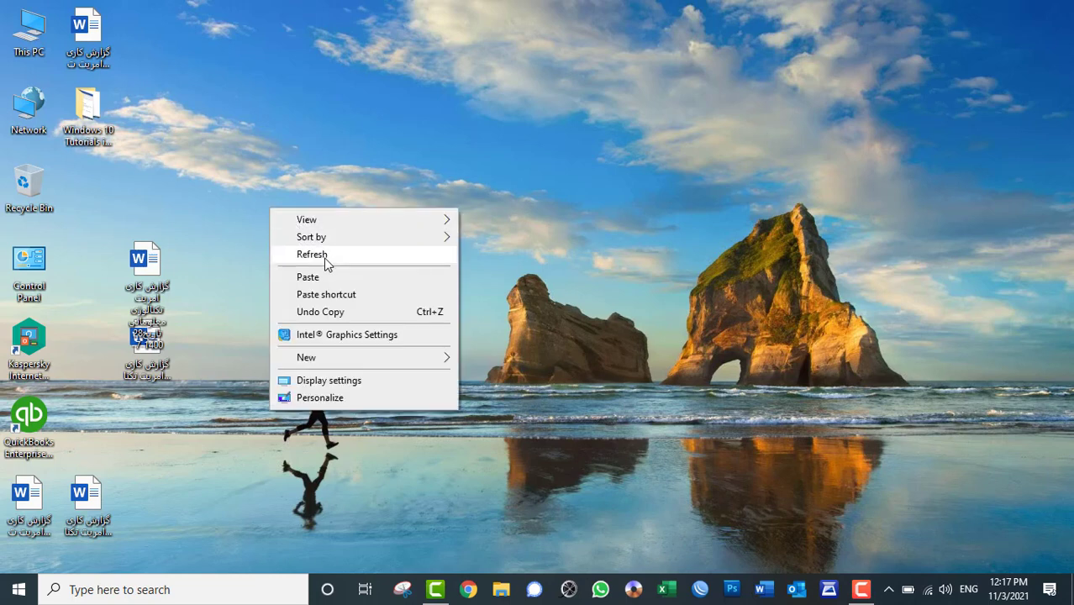
pyautogui.click(357, 255)
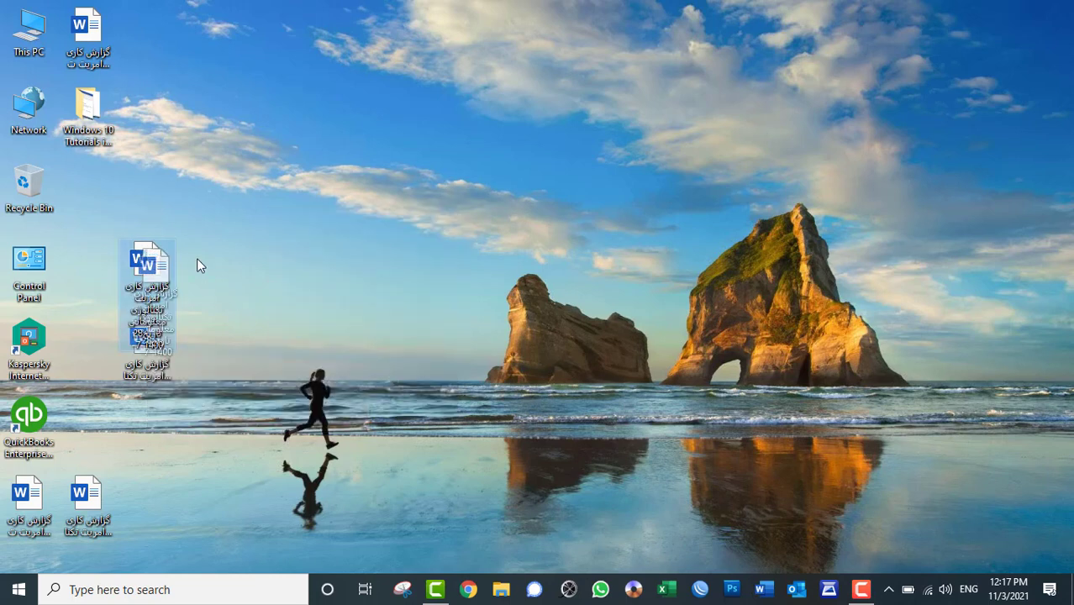
# Move two of the Word documents across the desktop to above the rock arch and turn Auto arrange icons on
pyautogui.moveTo(144, 357); pyautogui.dragTo(817, 116)
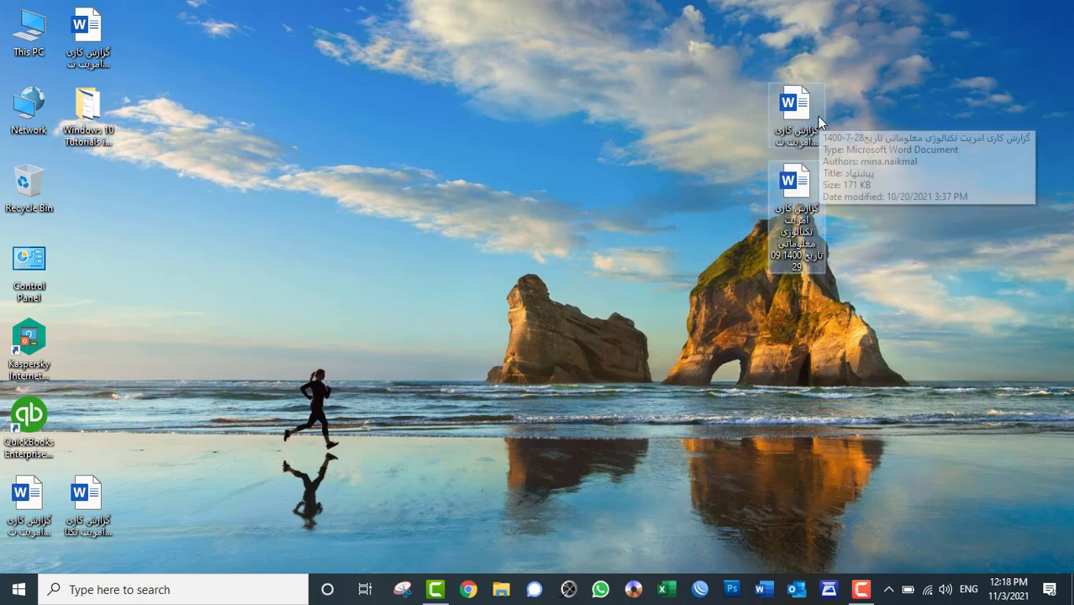
pyautogui.rightClick(574, 78)
pyautogui.moveTo(596, 90)
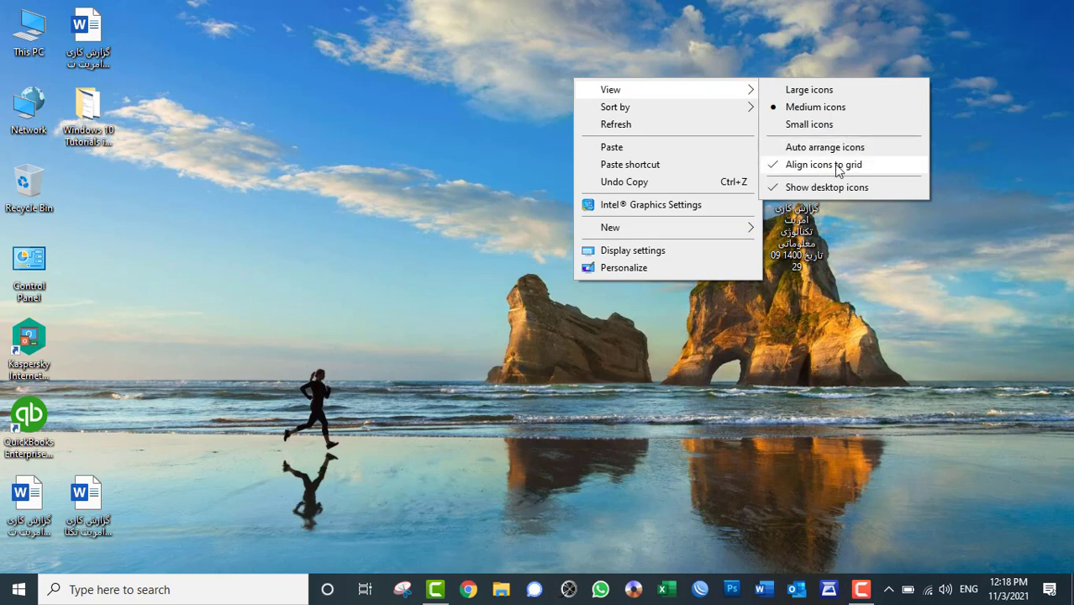
pyautogui.click(794, 148)
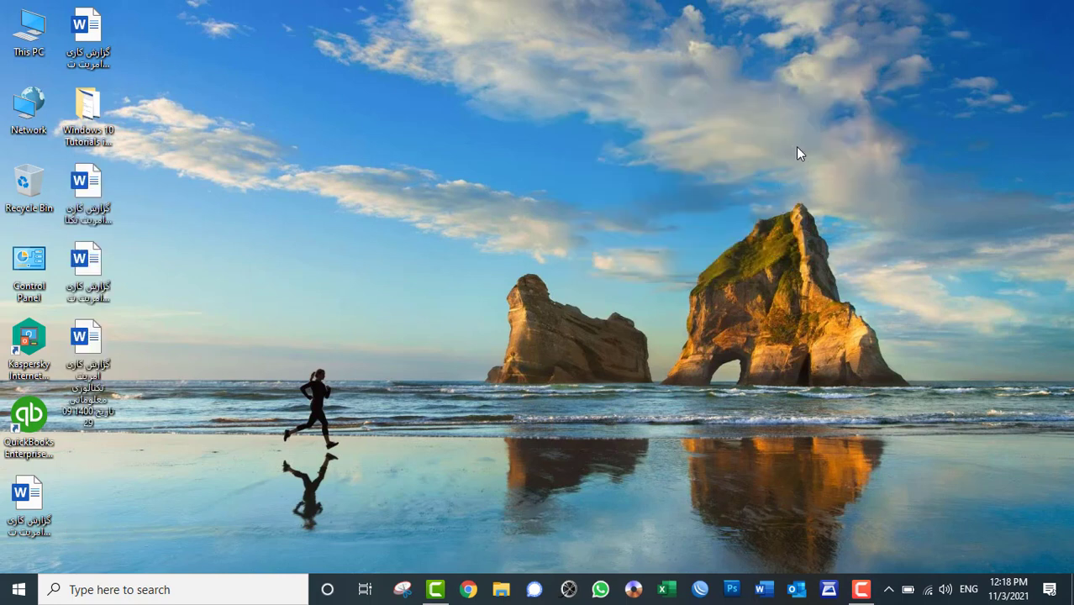
# Review the desktop's View options for arranging, aligning and showing icons, and refresh the desktop
pyautogui.rightClick(350, 98)
pyautogui.rightClick(432, 68)
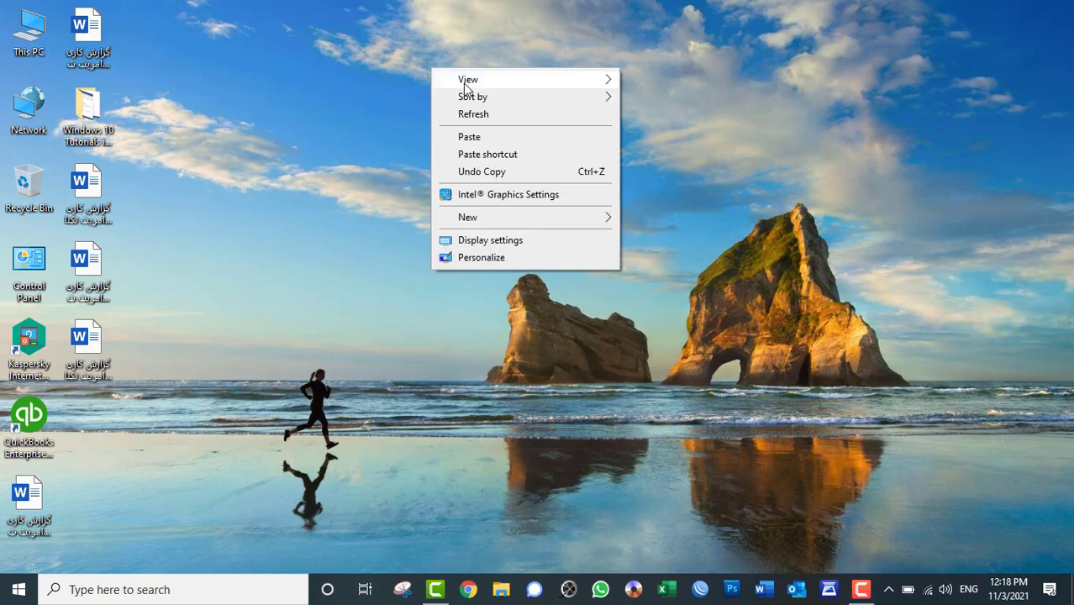
pyautogui.moveTo(467, 80)
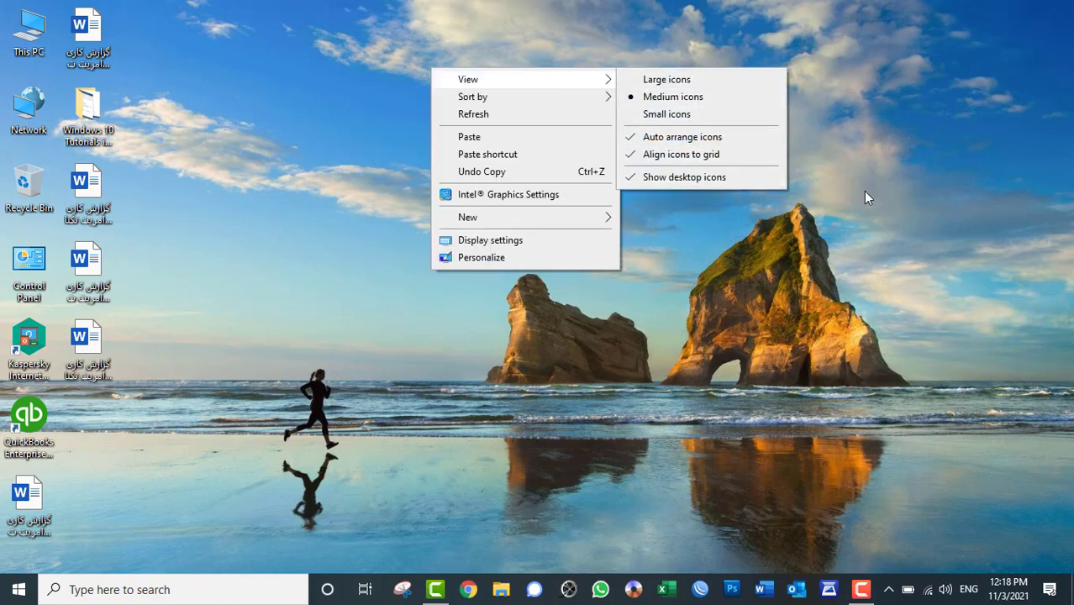
pyautogui.rightClick(923, 63)
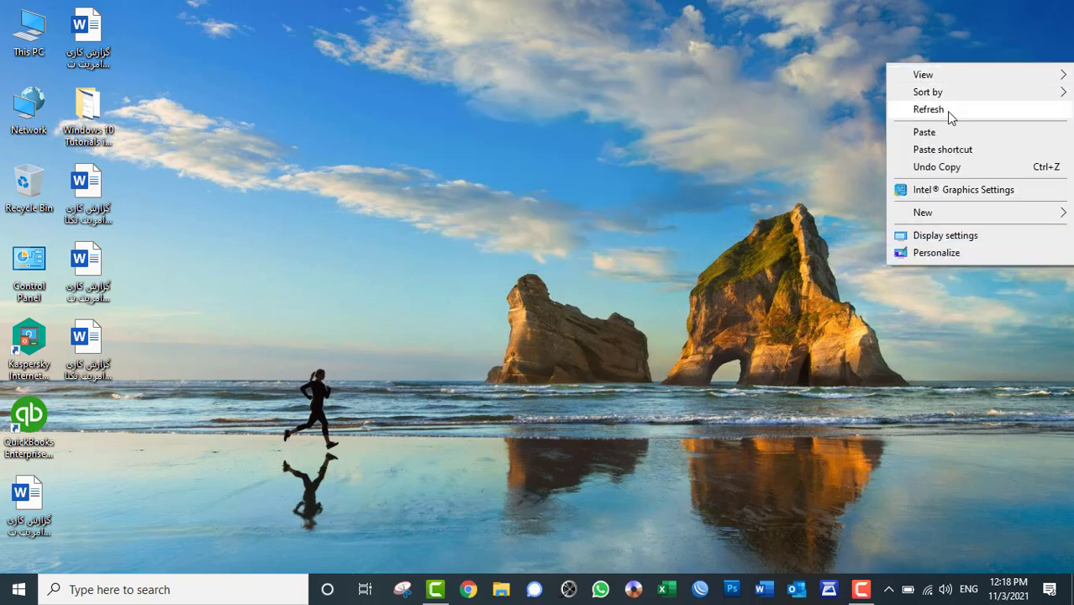
pyautogui.click(945, 110)
# Hide all icons on the desktop by turning off Show desktop icons
pyautogui.rightClick(623, 34)
pyautogui.moveTo(756, 43)
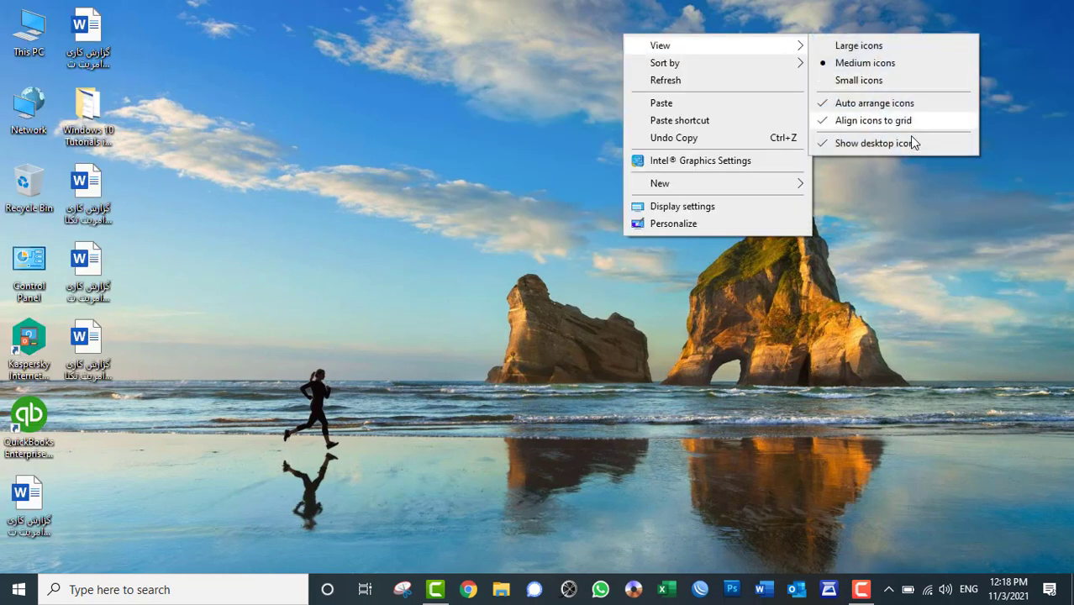
pyautogui.click(910, 139)
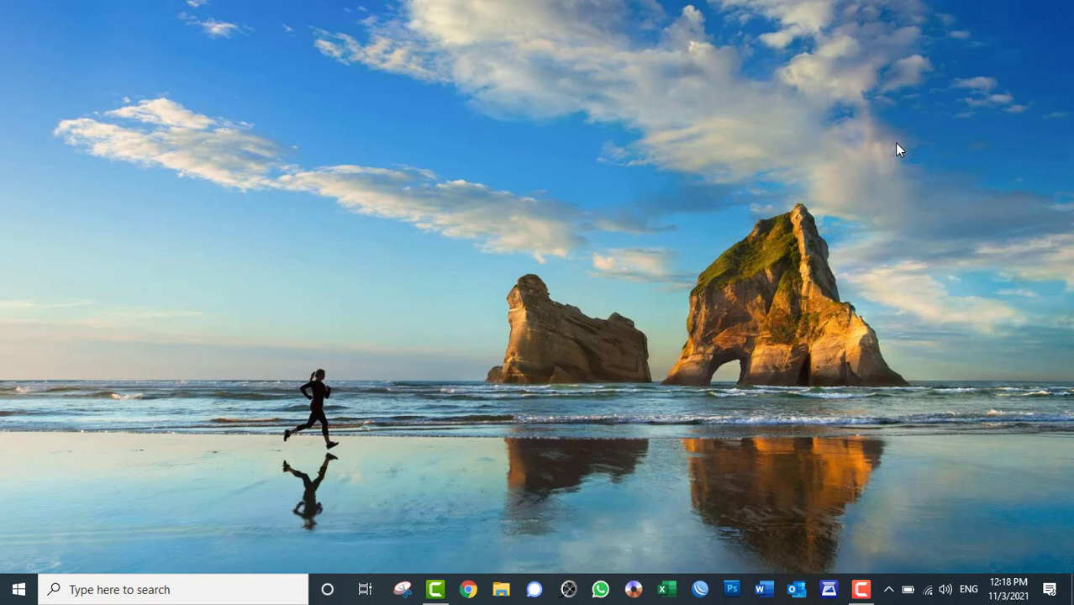
# Bring all the desktop icons back by turning on Show desktop icons
pyautogui.rightClick(436, 12)
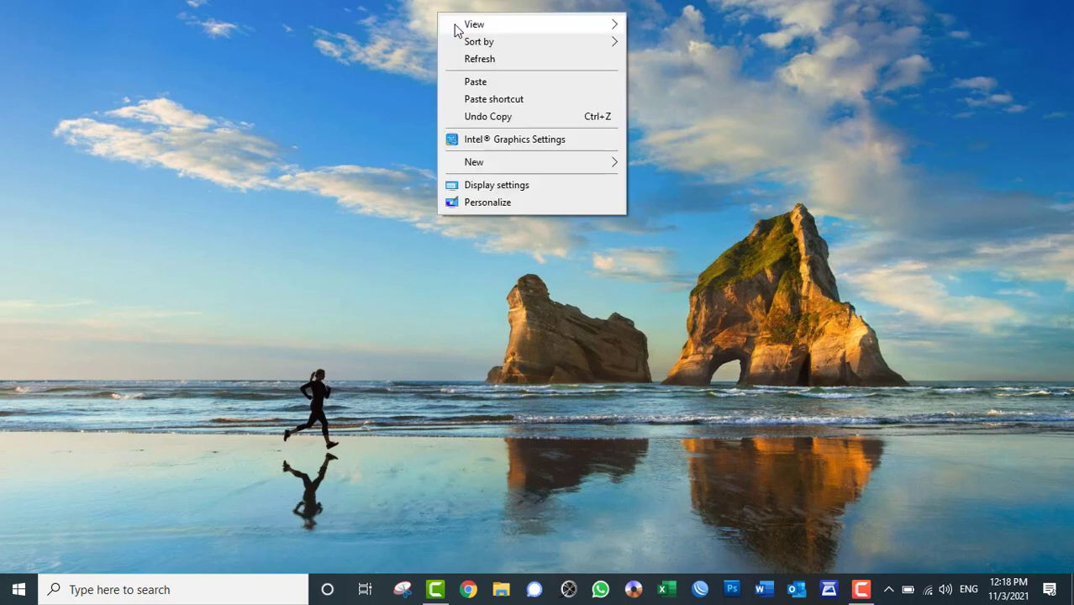
pyautogui.moveTo(502, 25)
pyautogui.click(683, 123)
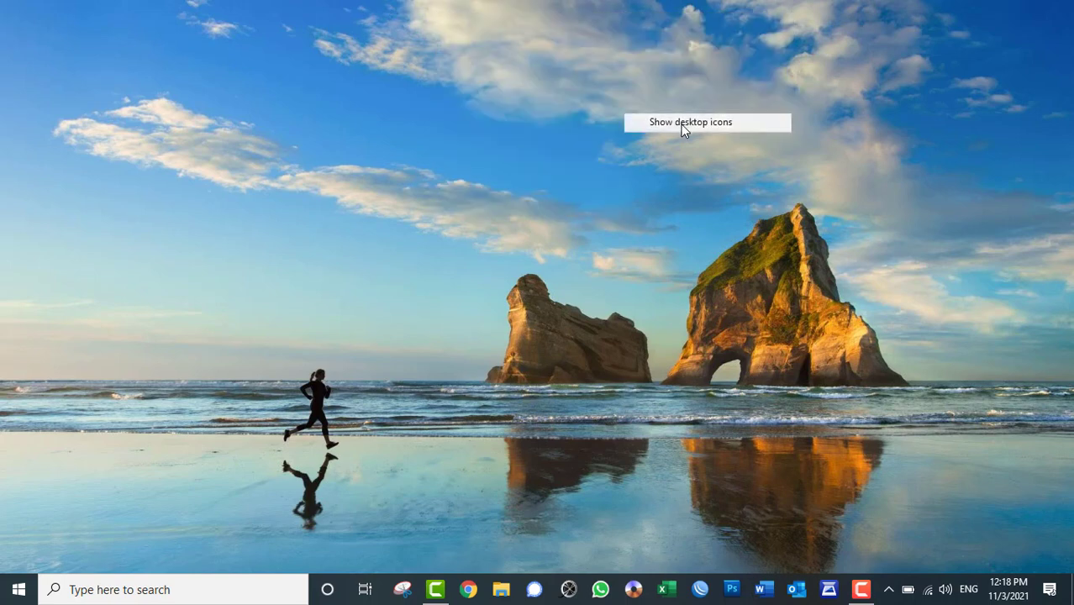
# View the Themes page of the desktop's Personalization settings, reposition the Settings window and close it
pyautogui.rightClick(711, 108)
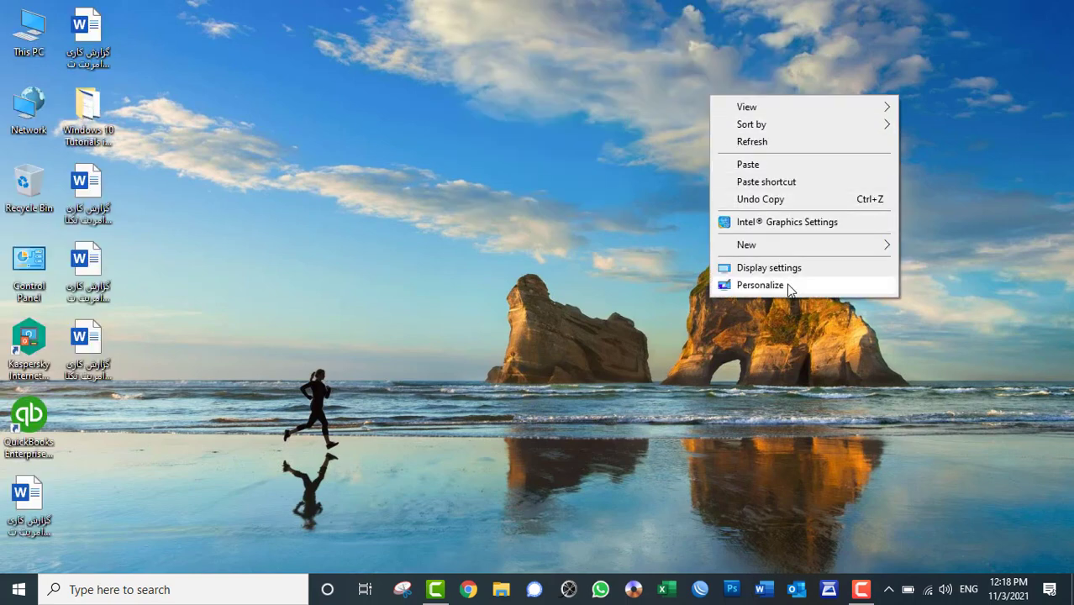
pyautogui.click(760, 285)
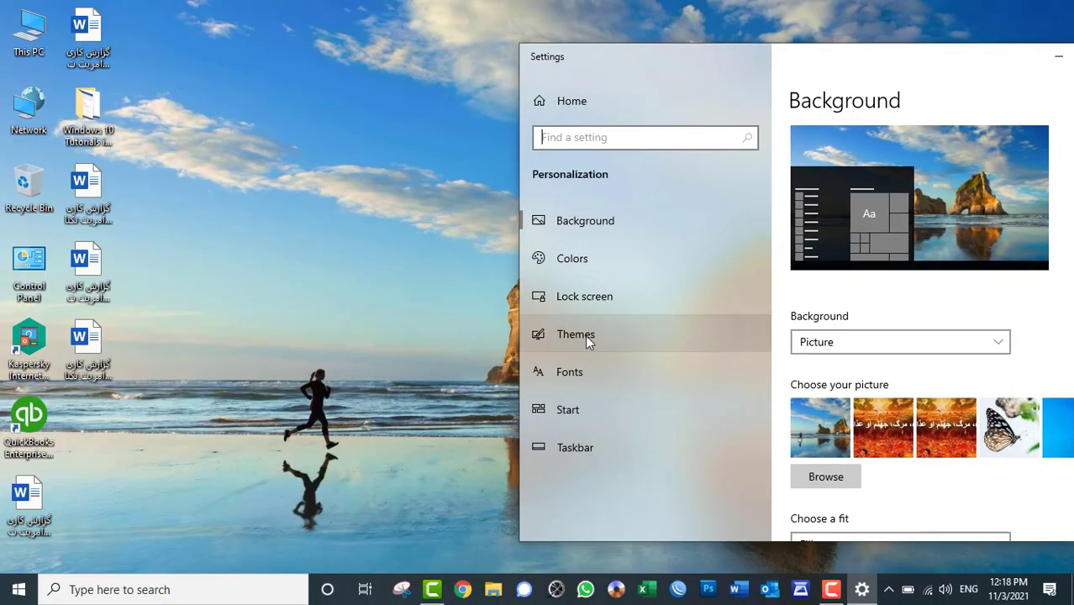
pyautogui.click(529, 345)
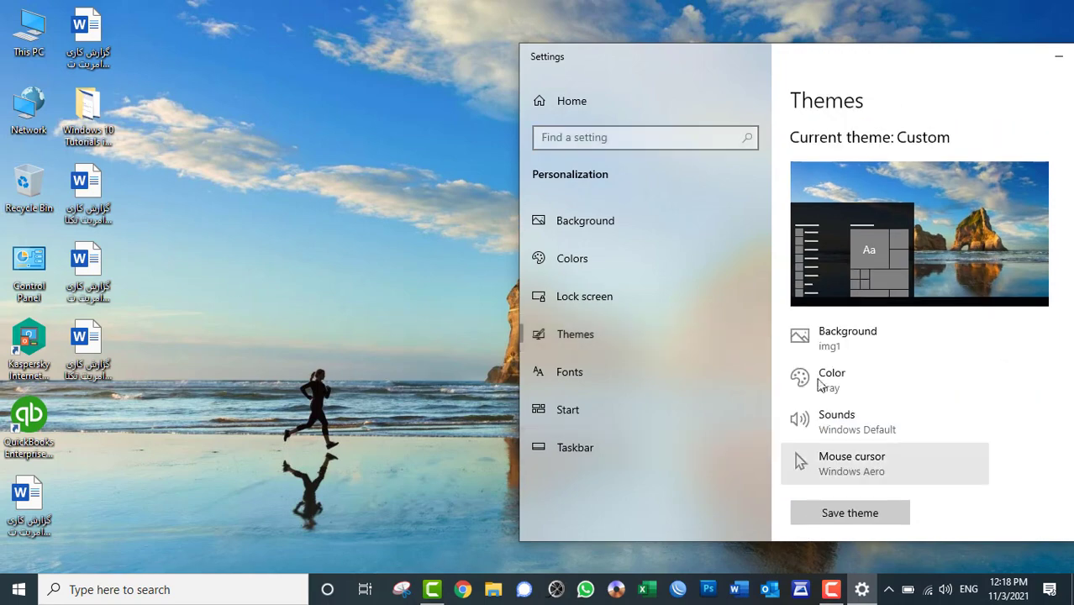
pyautogui.moveTo(730, 46); pyautogui.dragTo(530, 8)
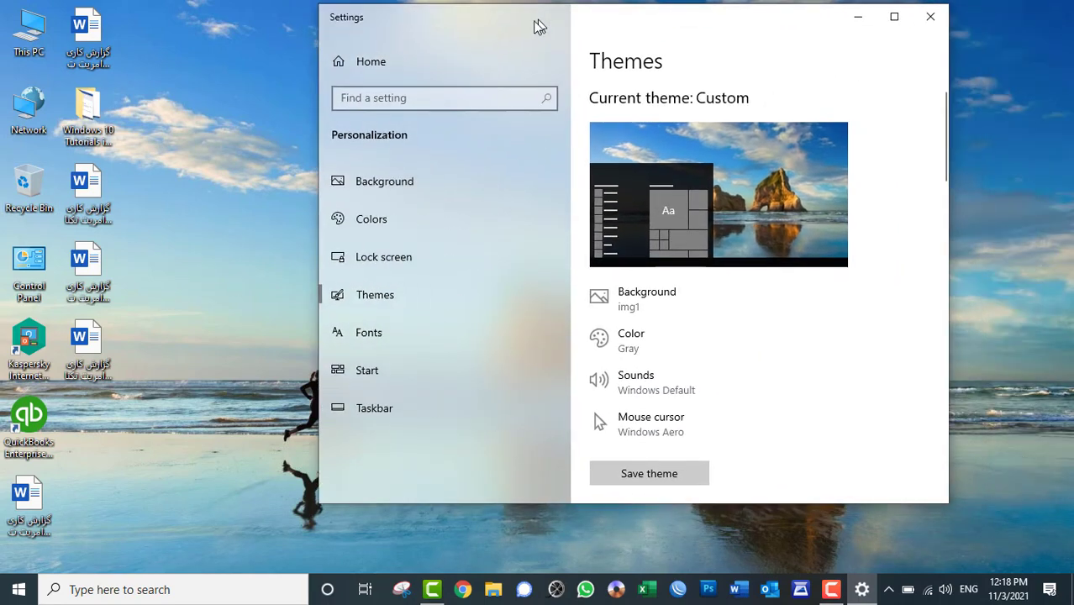
pyautogui.click(929, 17)
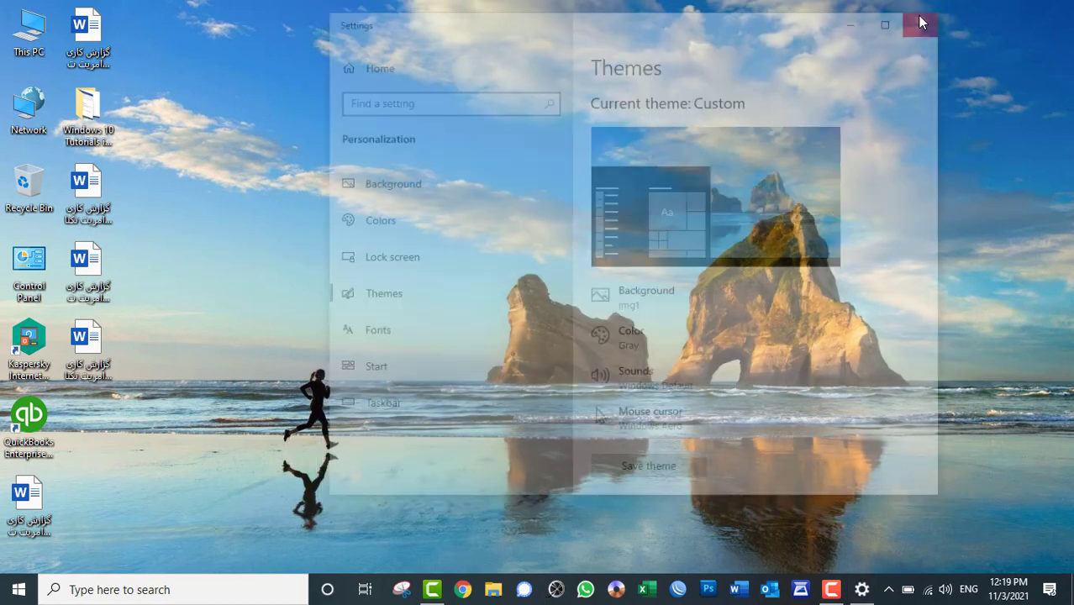
# Select the second column of desktop icons, clear the selection and turn off Show desktop icons
pyautogui.moveTo(140, 15); pyautogui.dragTo(112, 409)
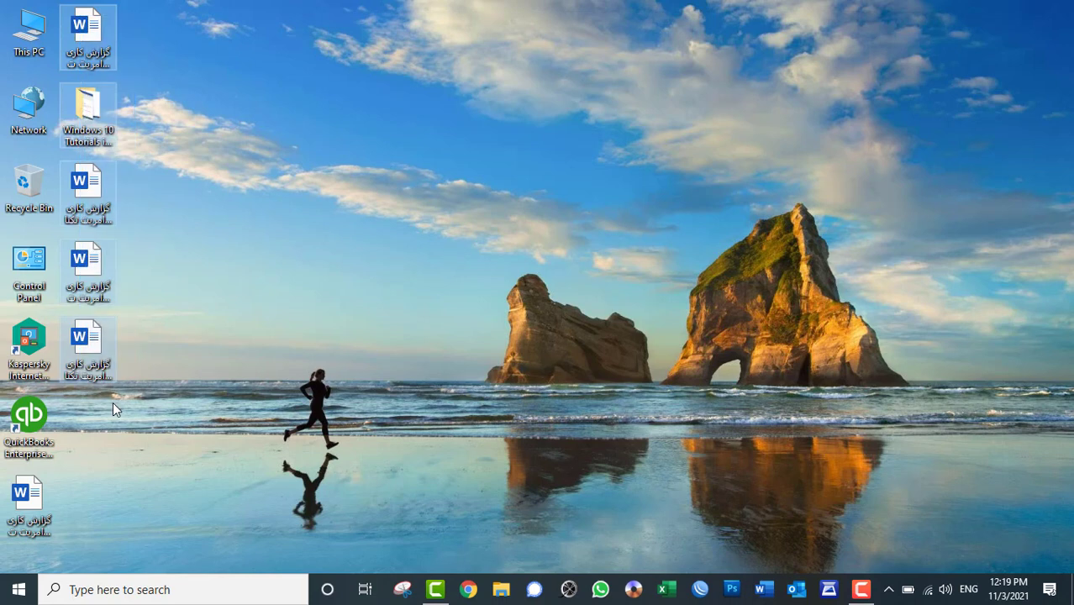
pyautogui.click(251, 471)
pyautogui.rightClick(593, 197)
pyautogui.moveTo(635, 207)
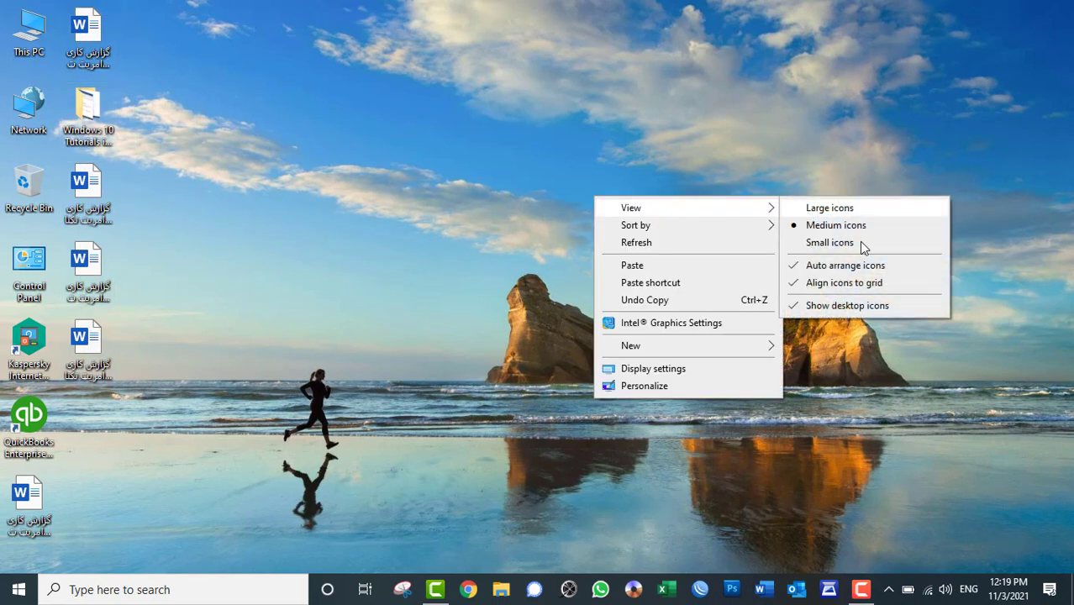
pyautogui.click(850, 306)
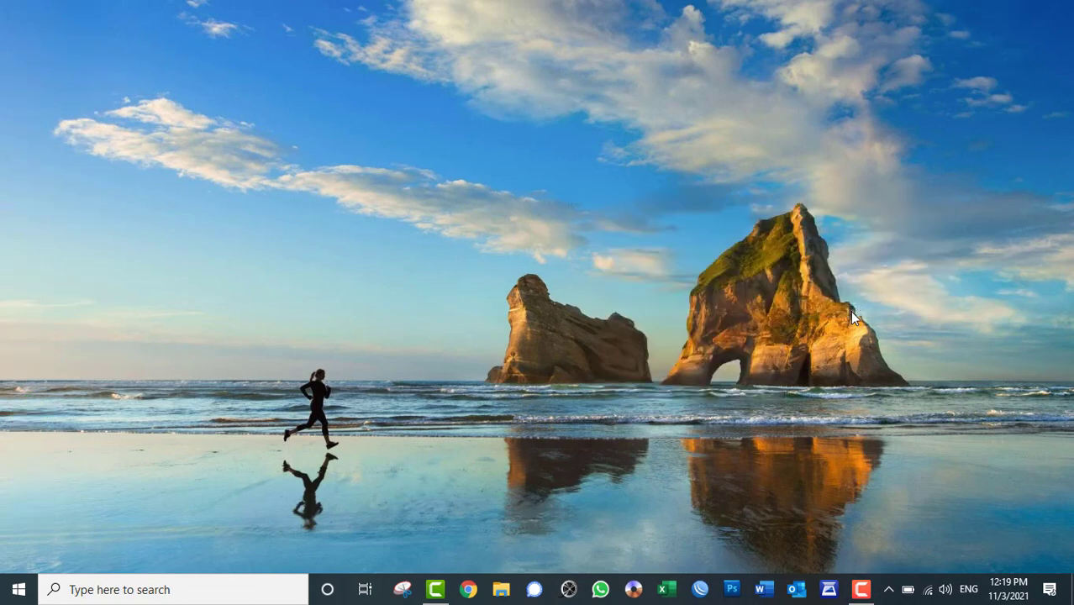
# Turn Show desktop icons back on
pyautogui.rightClick(558, 71)
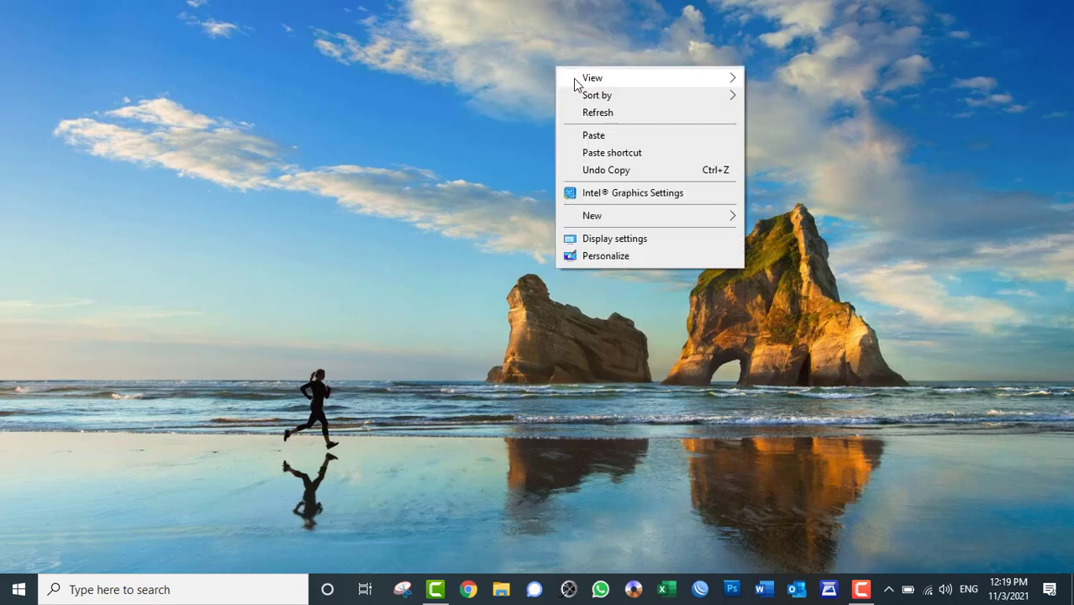
pyautogui.moveTo(722, 77)
pyautogui.click(815, 175)
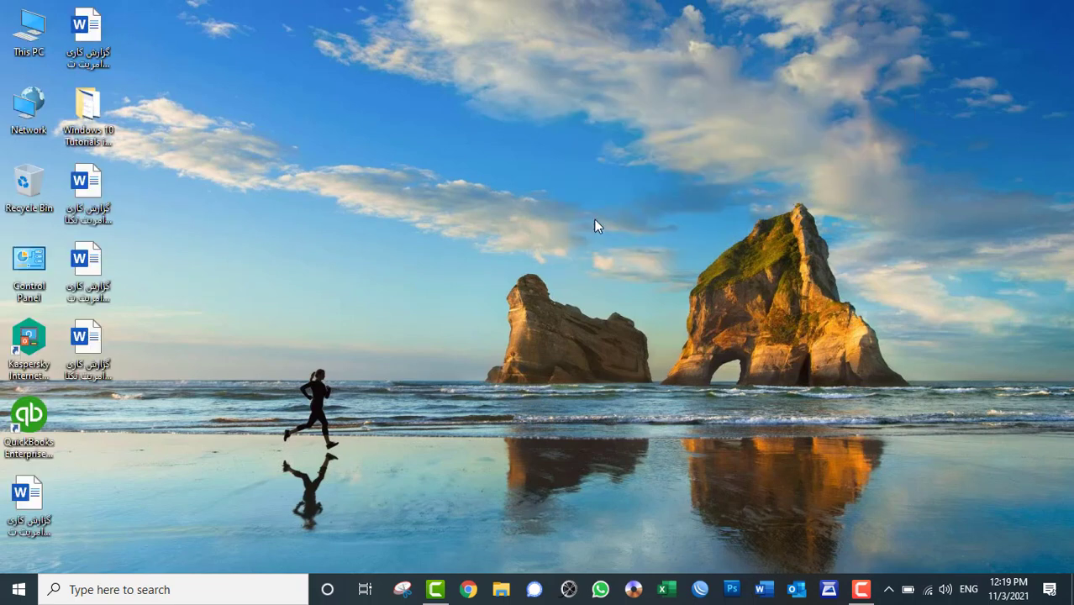
# Delete all the Word documents from the desktop, moving them to the Recycle Bin
pyautogui.moveTo(146, 216); pyautogui.dragTo(64, 414)
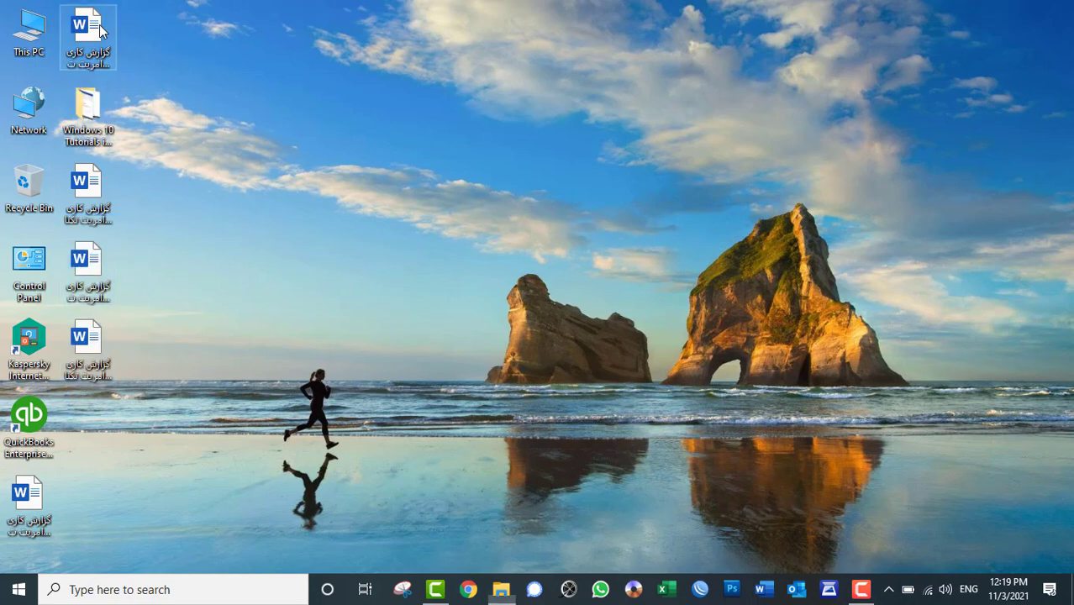
pyautogui.press('Delete')
pyautogui.click(599, 309)
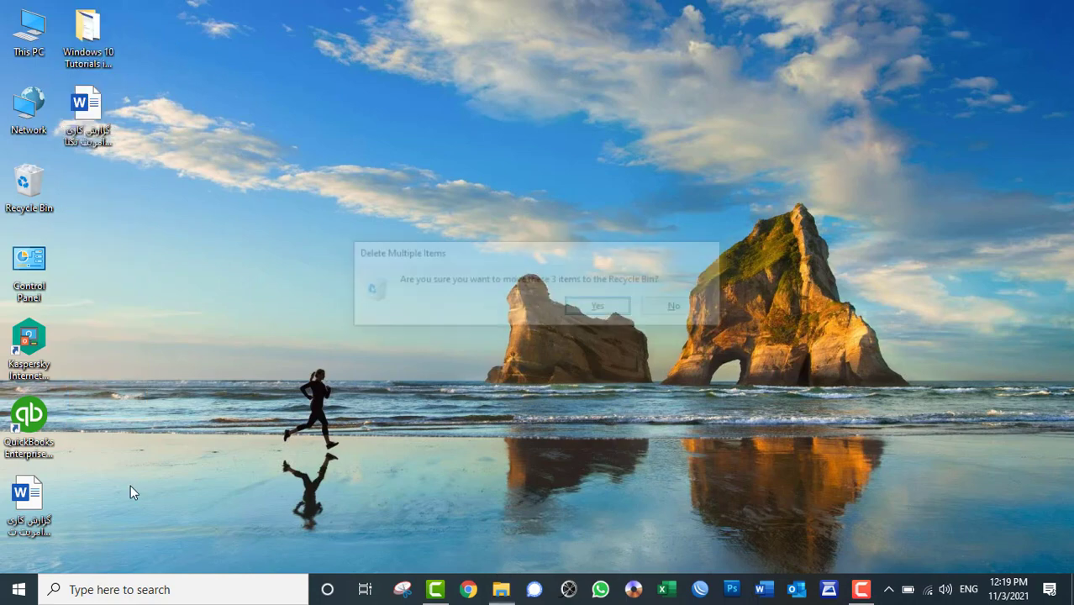
pyautogui.click(29, 526)
pyautogui.press('Delete')
pyautogui.press('Return')
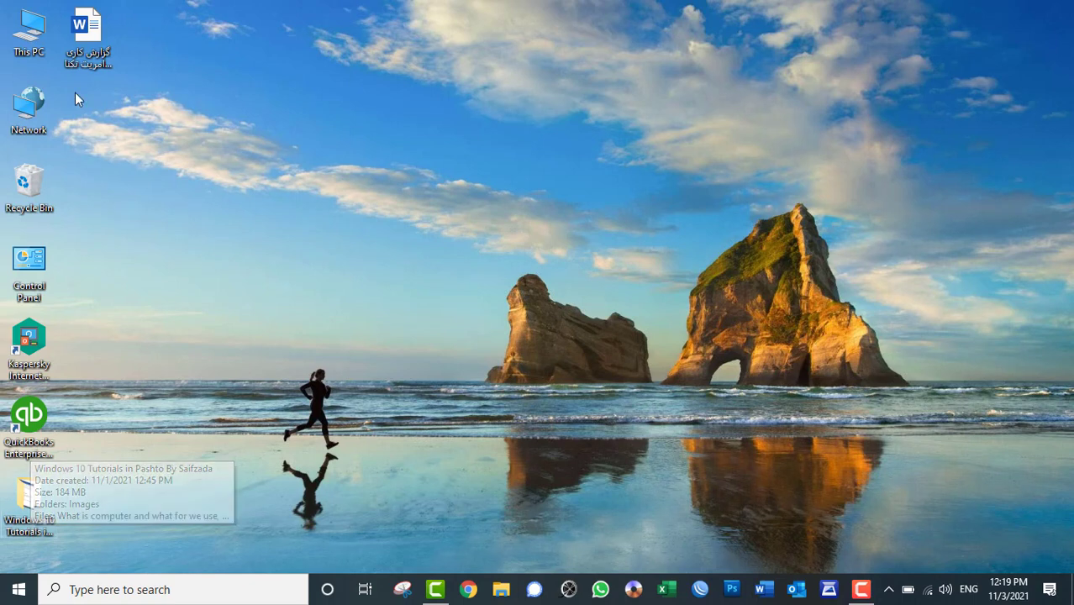
pyautogui.moveTo(106, 31); pyautogui.dragTo(50, 176)
# Empty the Recycle Bin and confirm the permanent deletion of its items
pyautogui.rightClick(52, 176)
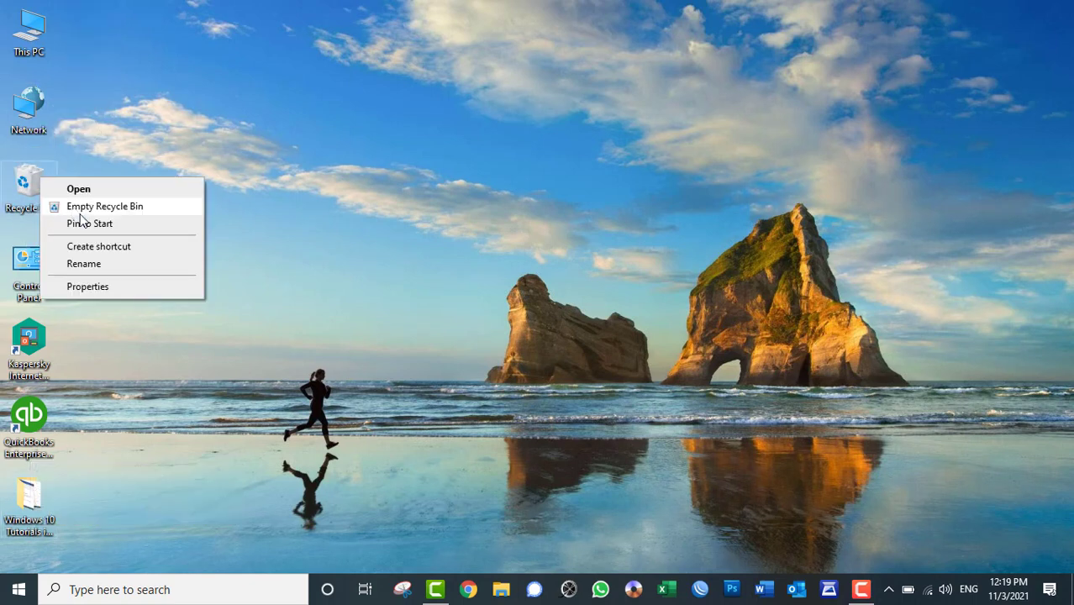
pyautogui.click(99, 206)
pyautogui.rightClick(38, 180)
pyautogui.click(92, 208)
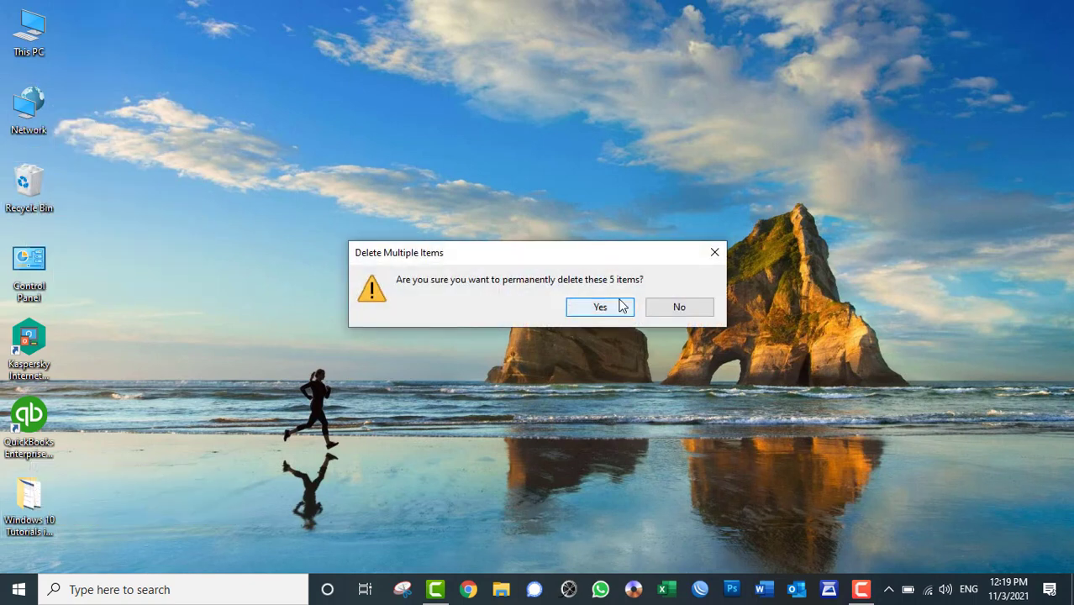
pyautogui.click(611, 306)
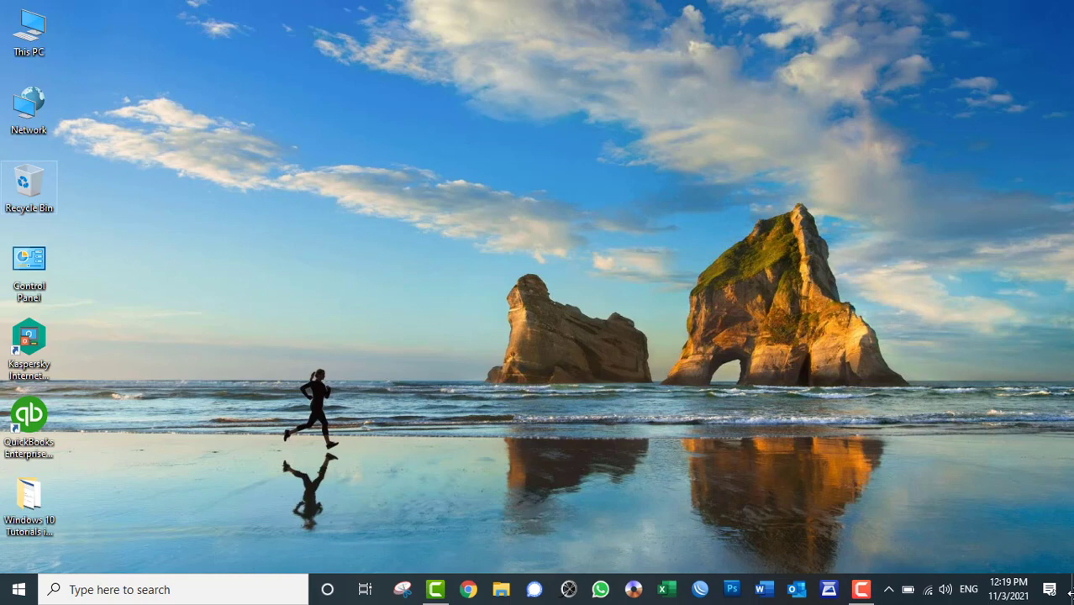
# Open the On-Screen Keyboard with the run command osk, reposition it to show the PrtScn key and close it
pyautogui.press('super+r')
pyautogui.write('temp')
pyautogui.press('Return')
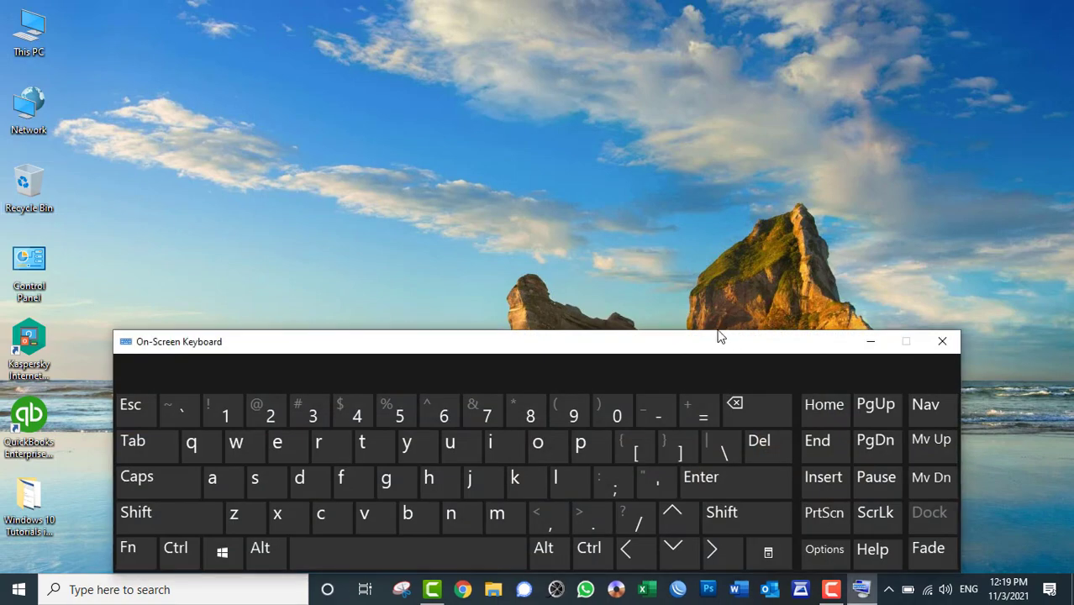
pyautogui.moveTo(719, 339); pyautogui.dragTo(687, 239)
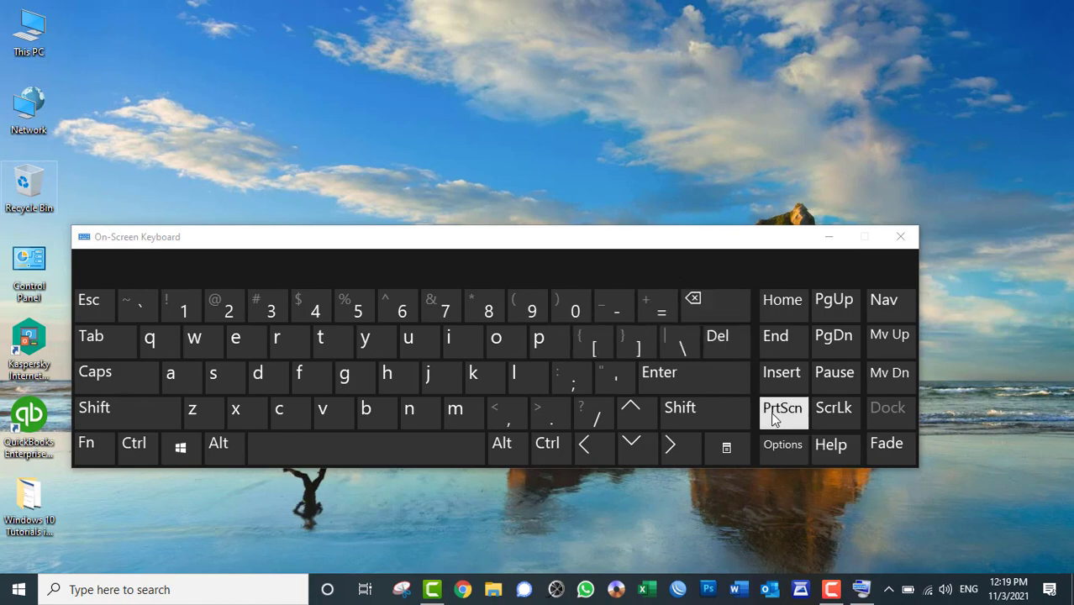
pyautogui.click(899, 240)
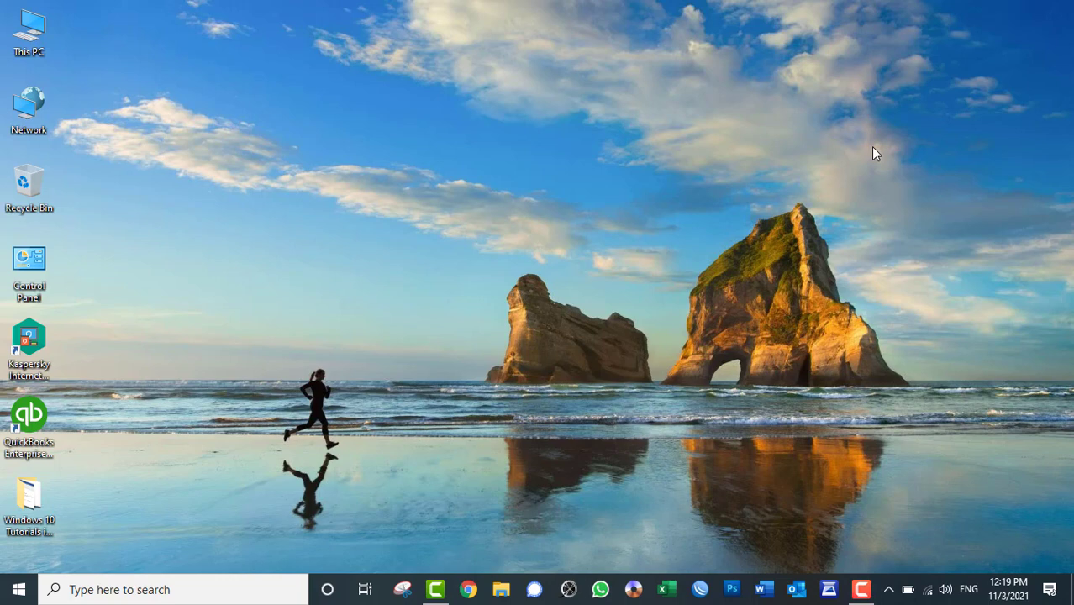
# Open Paint with the run command mspaint, paste the captured desktop screenshot and look over the pasted image
pyautogui.press('super+r')
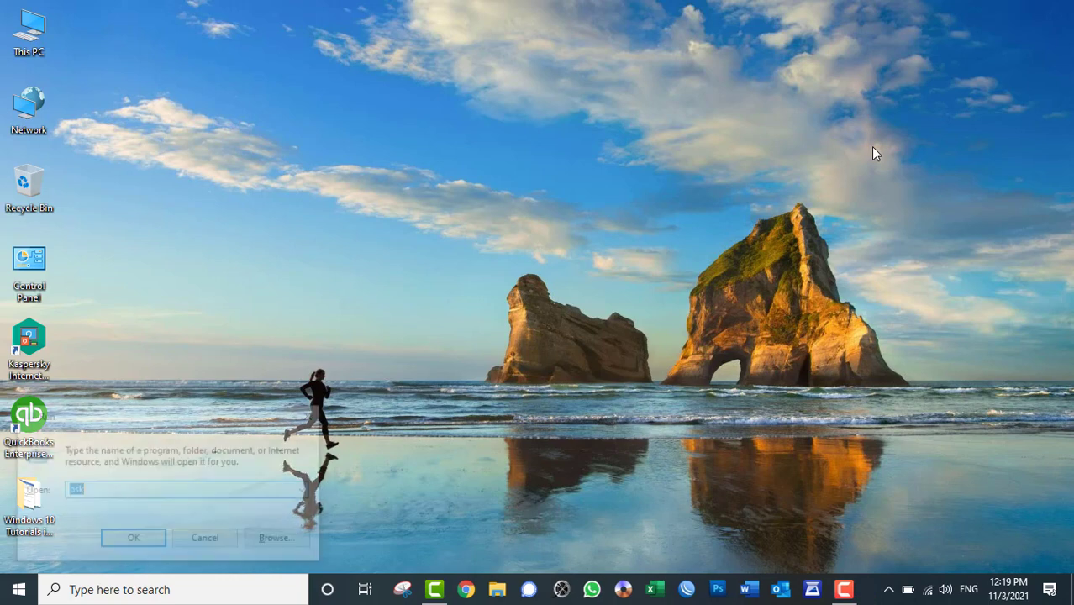
pyautogui.write('mspain')
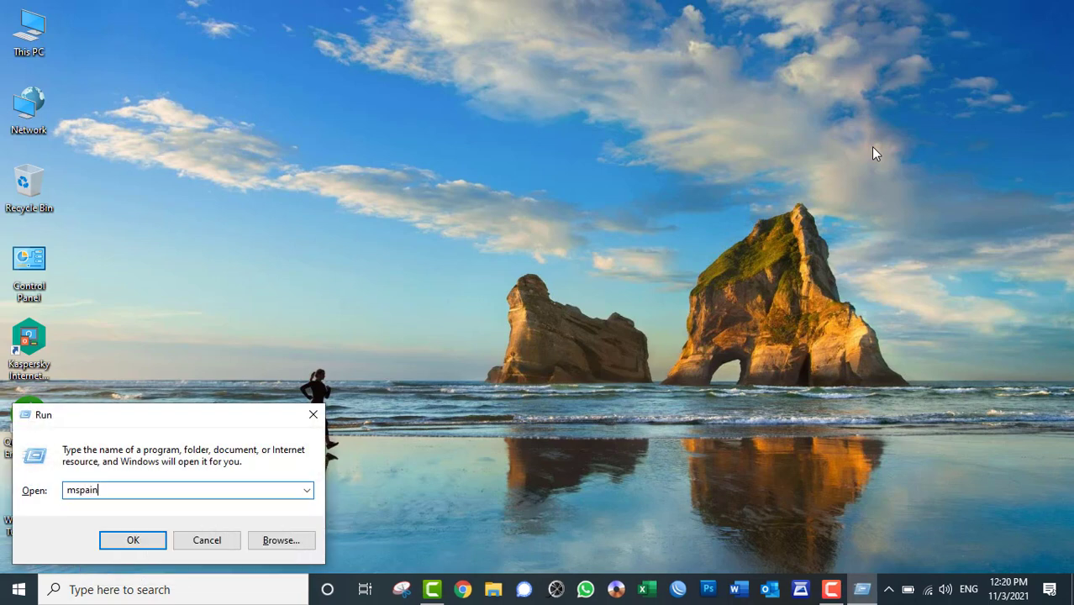
pyautogui.press('BackSpace')
pyautogui.press('BackSpace')
pyautogui.press('BackSpace')
pyautogui.write('p')
pyautogui.press('BackSpace')
pyautogui.write('aint')
pyautogui.press('Return')
pyautogui.hotkey('ctrl', 'v')
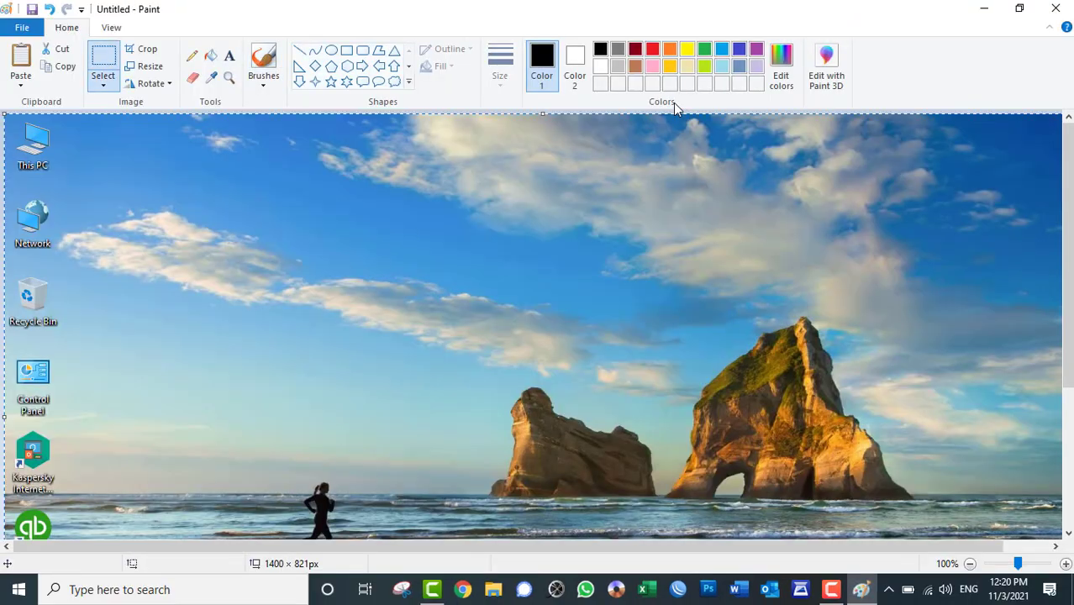
pyautogui.scroll(-3, 638, 235)
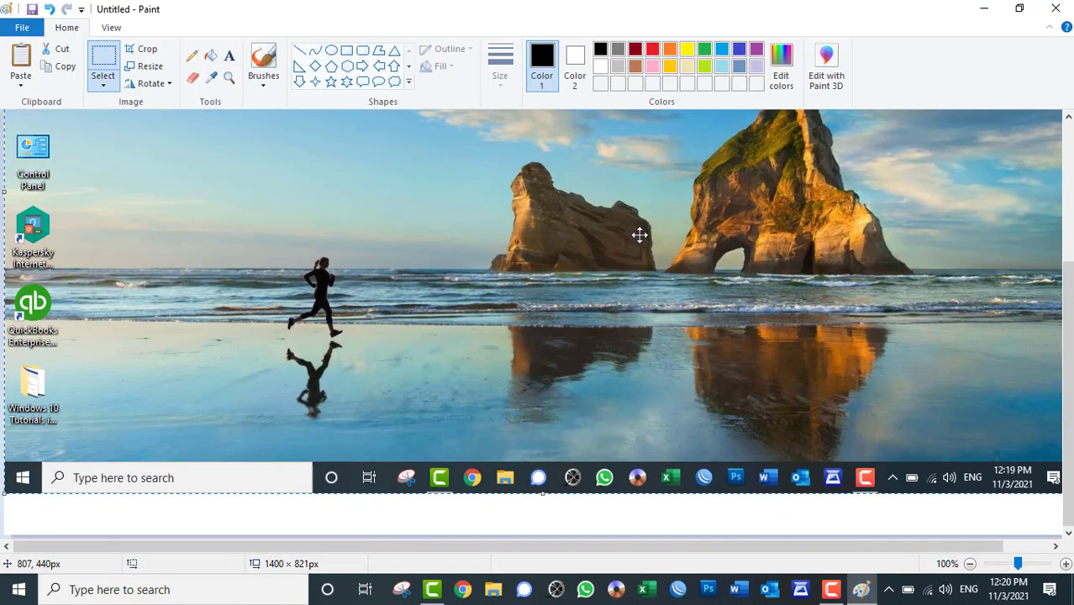
pyautogui.scroll(3, 638, 236)
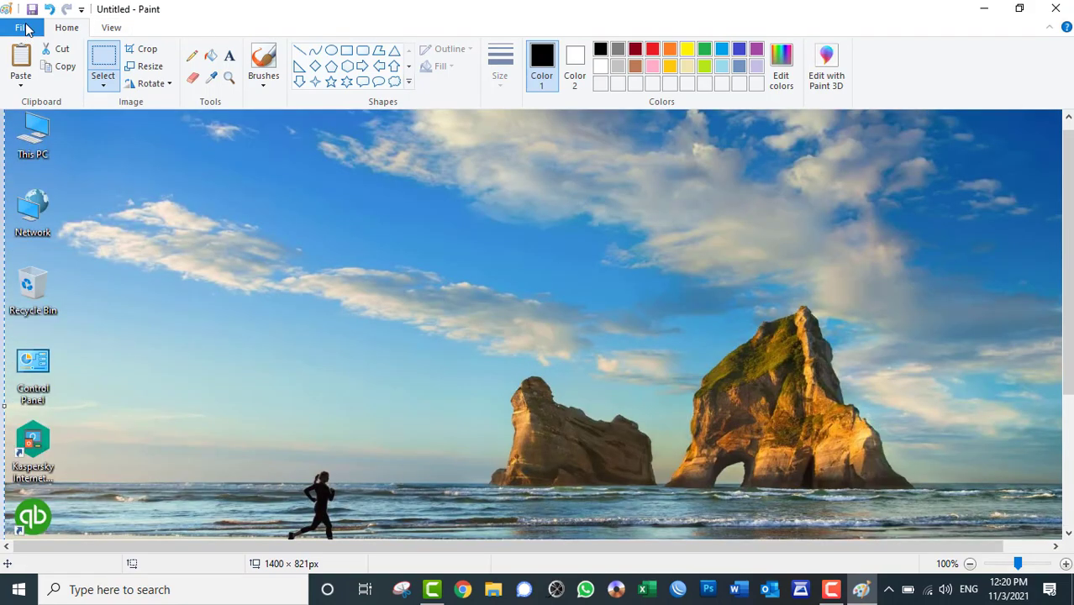
# Save the screenshot as a PNG named Desktop in the Documents folder and close Paint
pyautogui.click(22, 27)
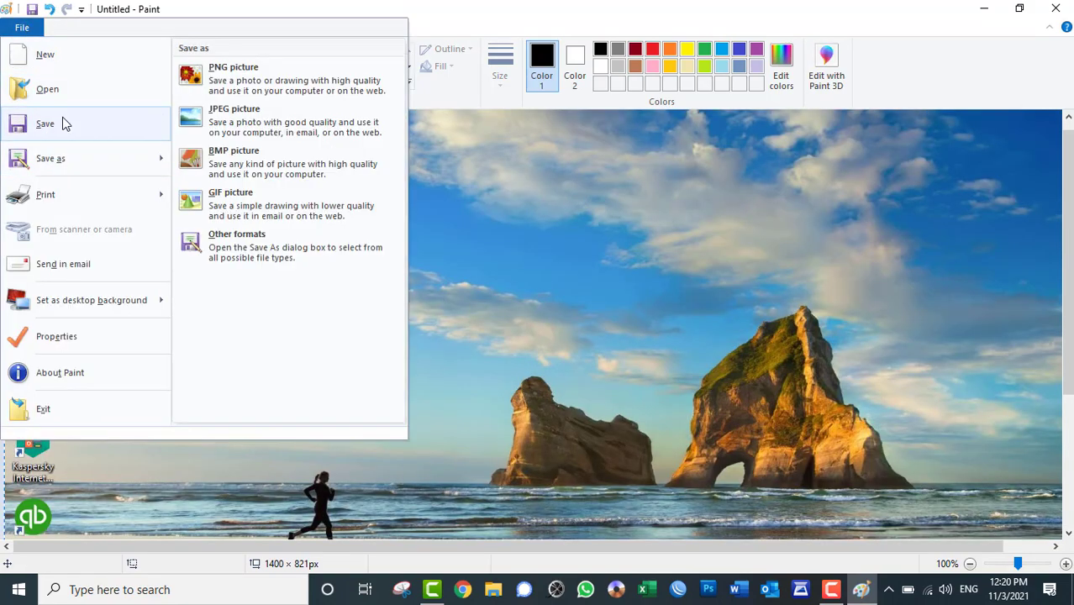
pyautogui.click(65, 125)
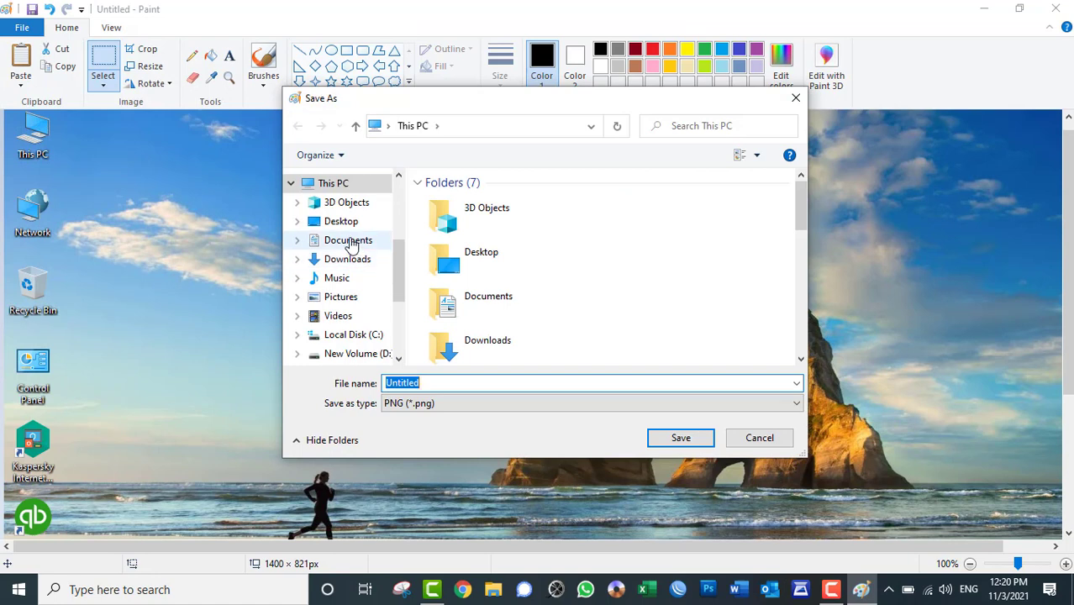
pyautogui.click(350, 240)
pyautogui.doubleClick(475, 383)
pyautogui.write('Desktop')
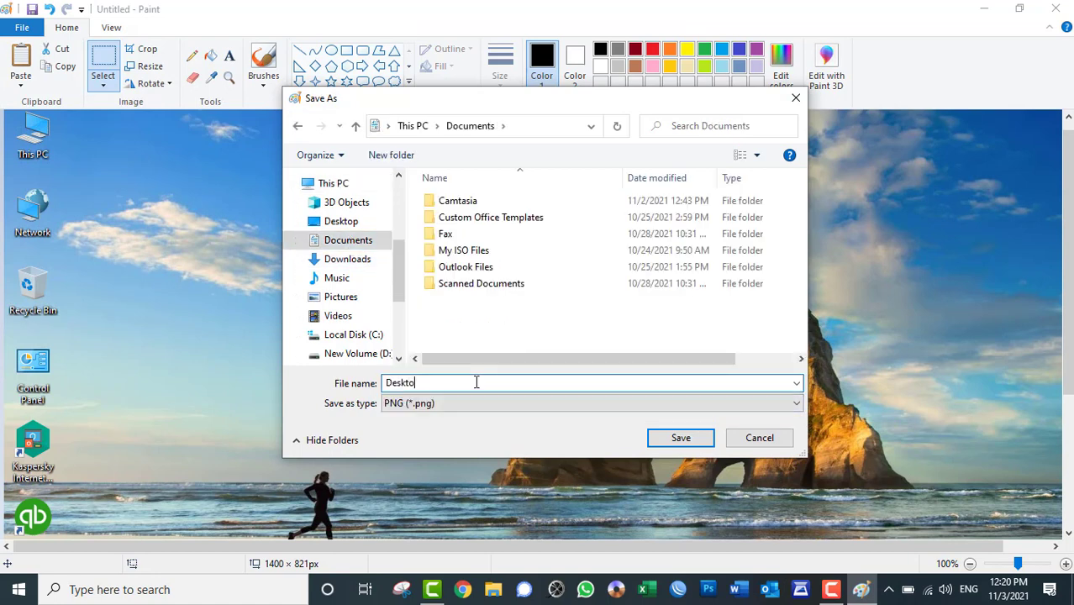
pyautogui.click(662, 440)
pyautogui.click(1055, 9)
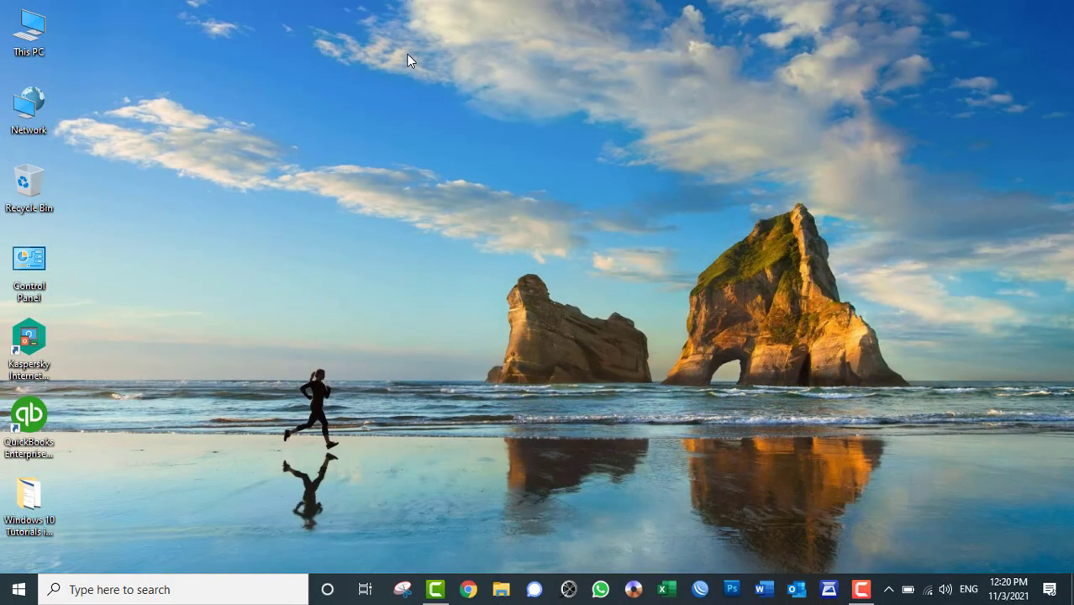
# Hide all the desktop icons by turning off Show desktop icons
pyautogui.rightClick(529, 42)
pyautogui.moveTo(572, 54)
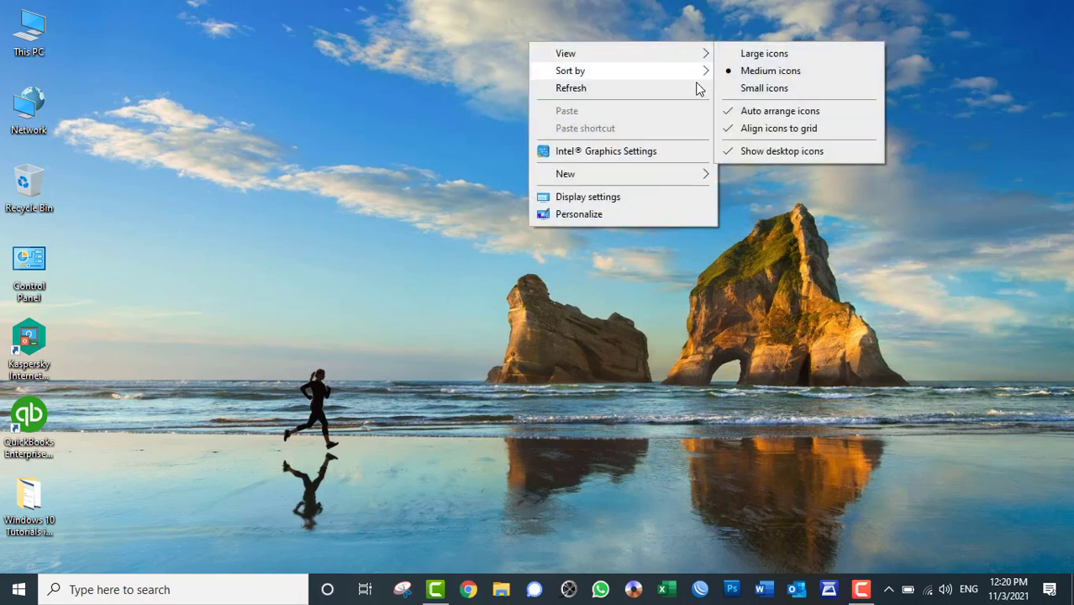
pyautogui.click(767, 152)
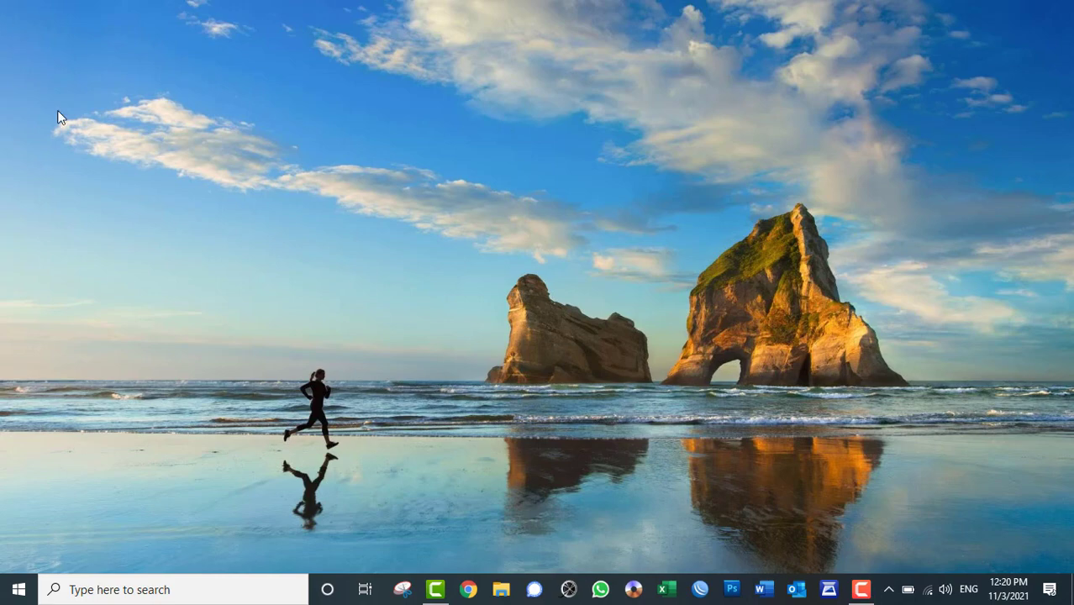
# Open the Desktop picture from the Documents folder, set it as the desktop background and close the open windows
pyautogui.click(503, 588)
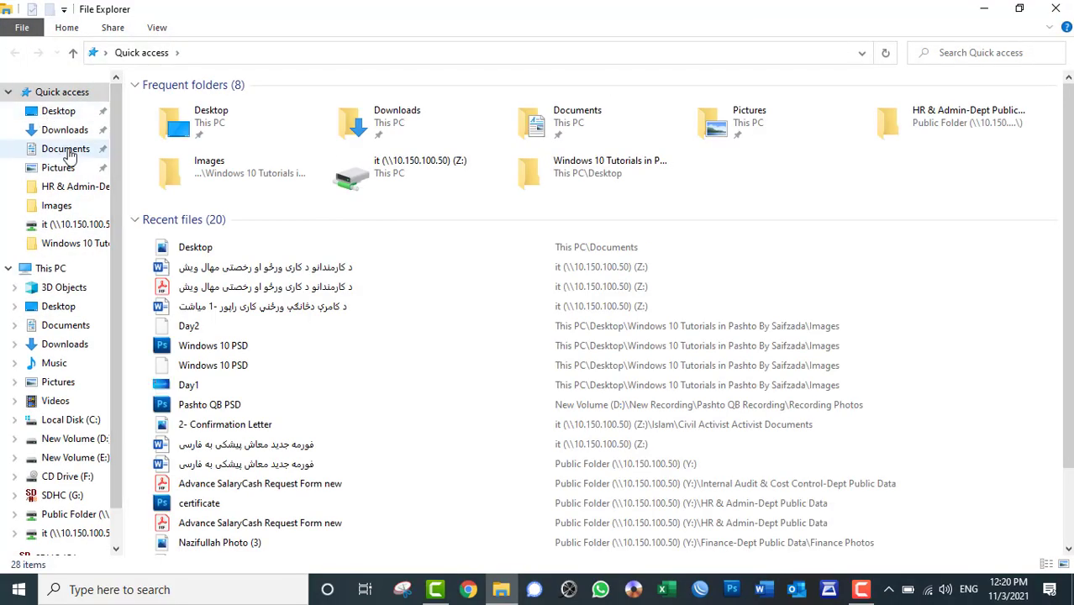
pyautogui.click(63, 149)
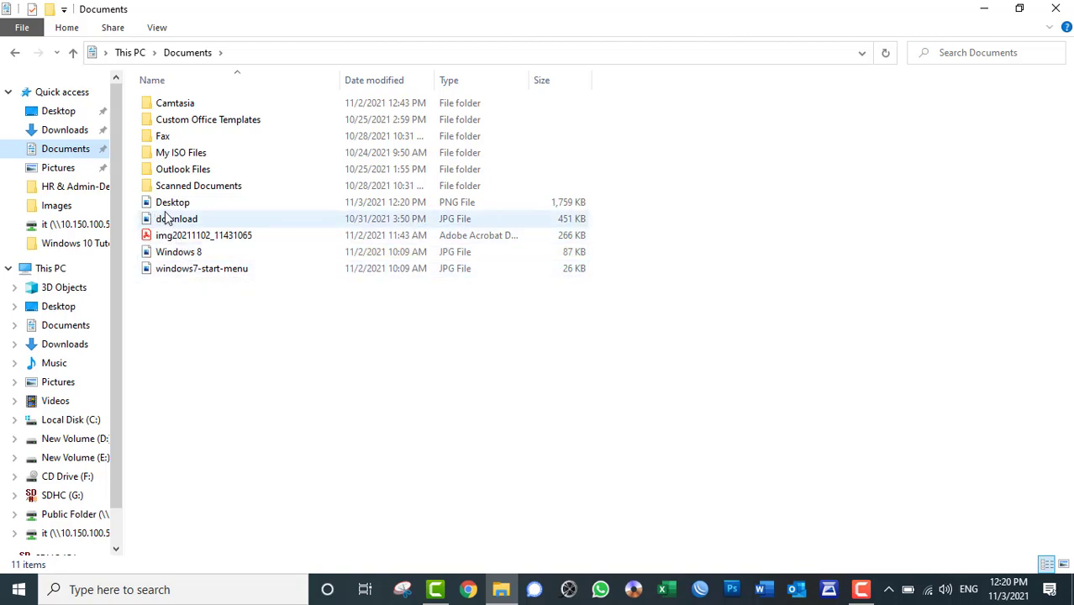
pyautogui.doubleClick(168, 203)
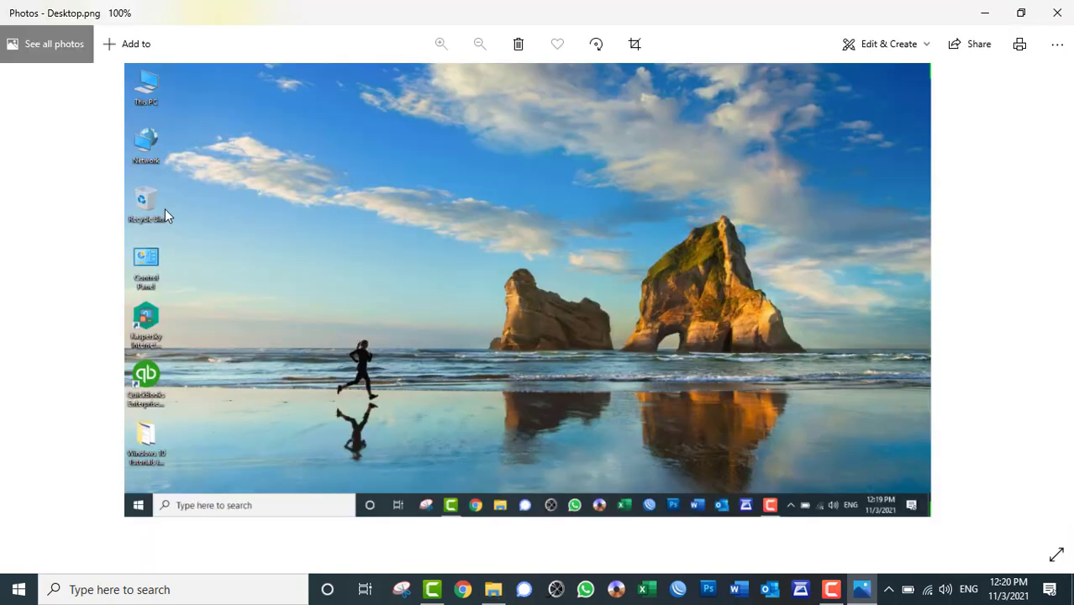
pyautogui.rightClick(364, 171)
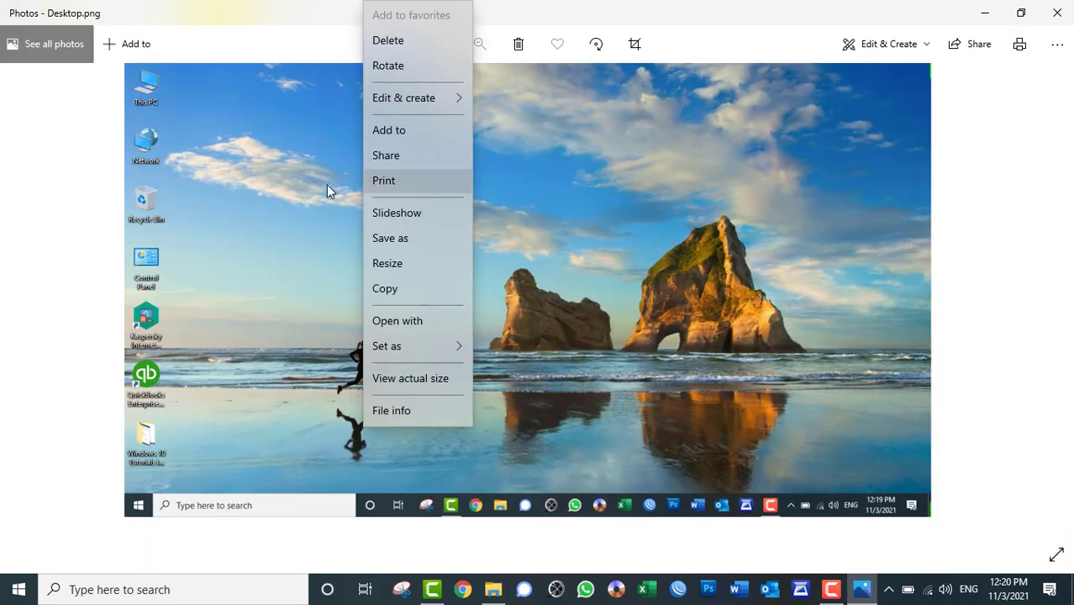
pyautogui.moveTo(454, 351)
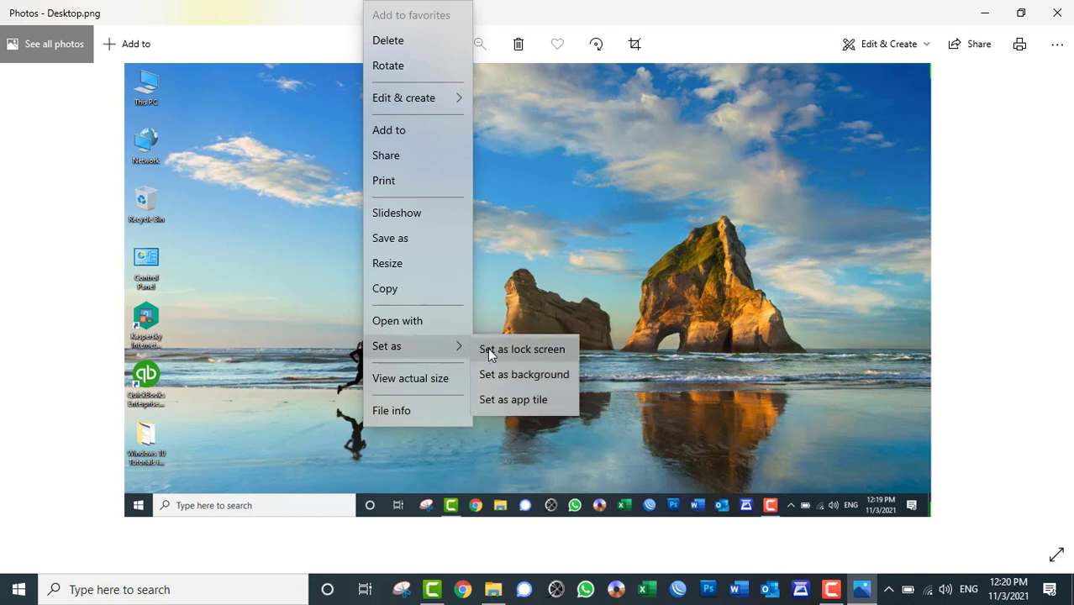
pyautogui.click(501, 375)
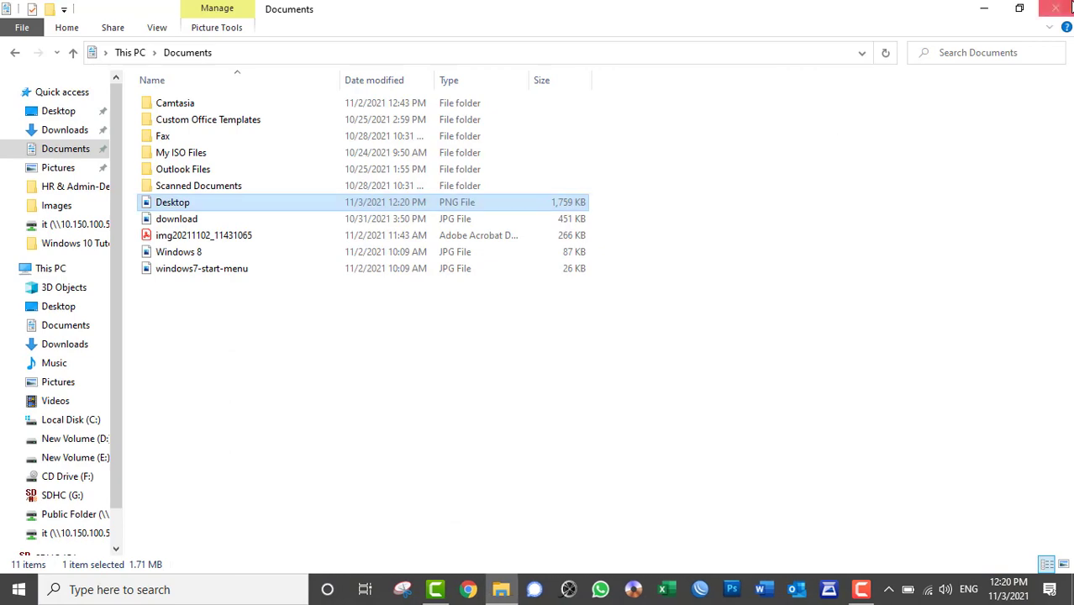
pyautogui.click(1055, 9)
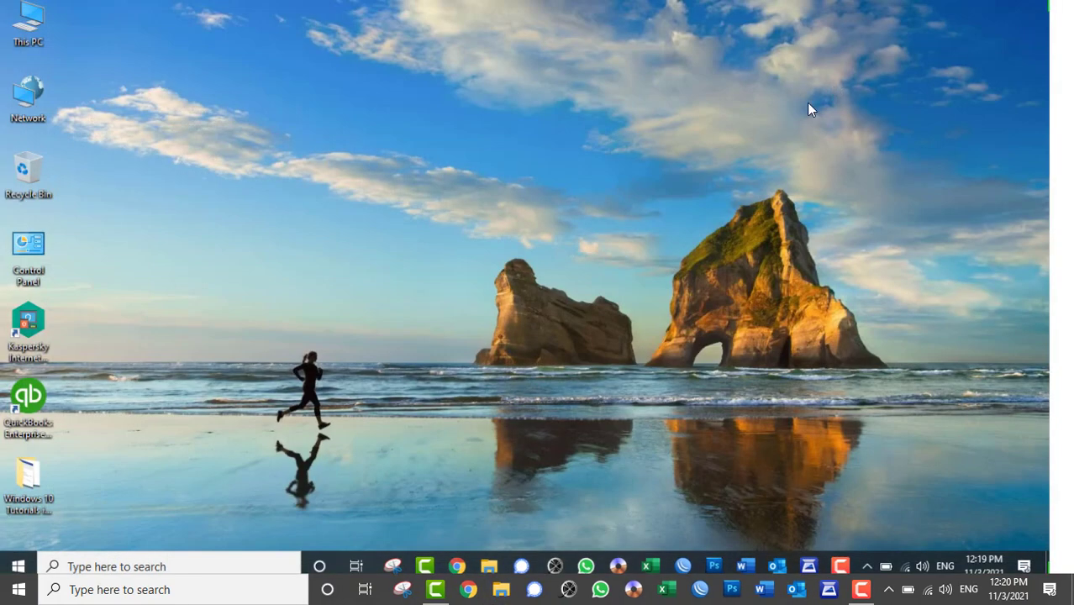
# Refresh the desktop, review the Display settings down to Scale and layout and Multiple displays, and close Settings
pyautogui.rightClick(744, 143)
pyautogui.click(803, 188)
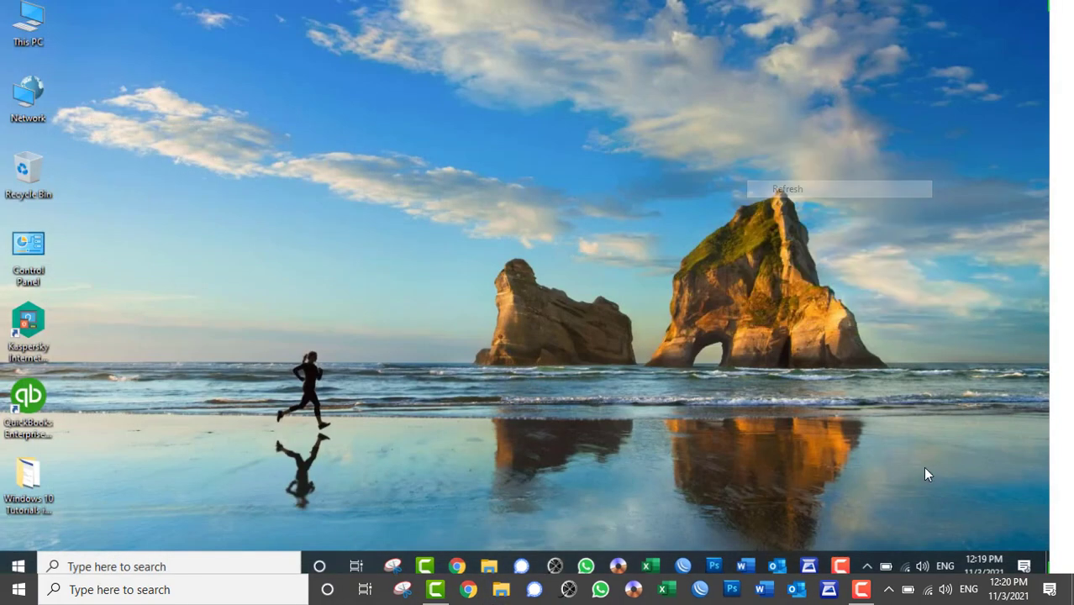
pyautogui.rightClick(459, 2)
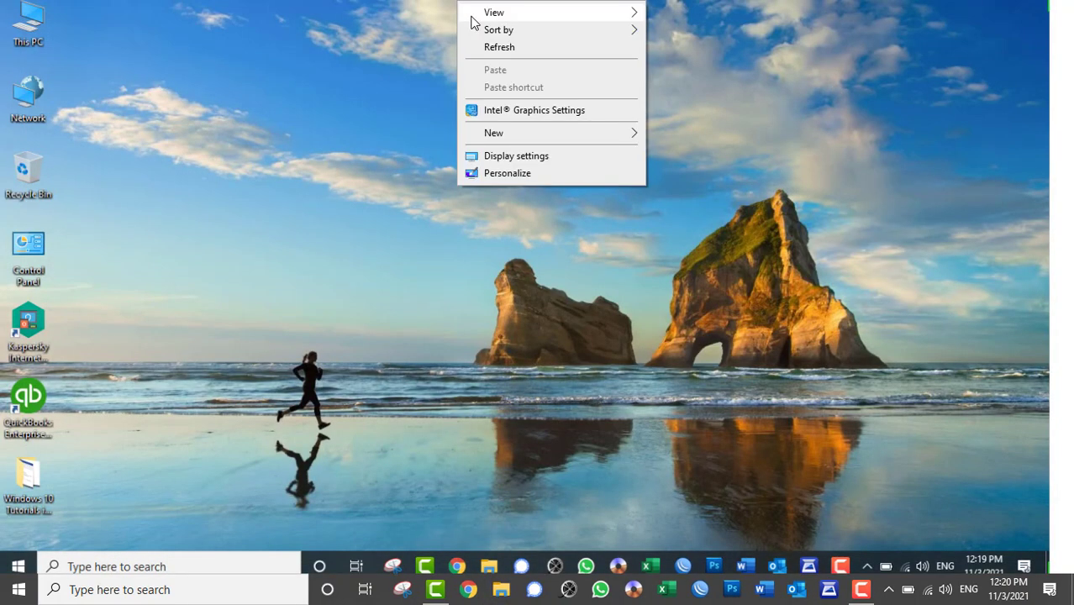
pyautogui.click(539, 158)
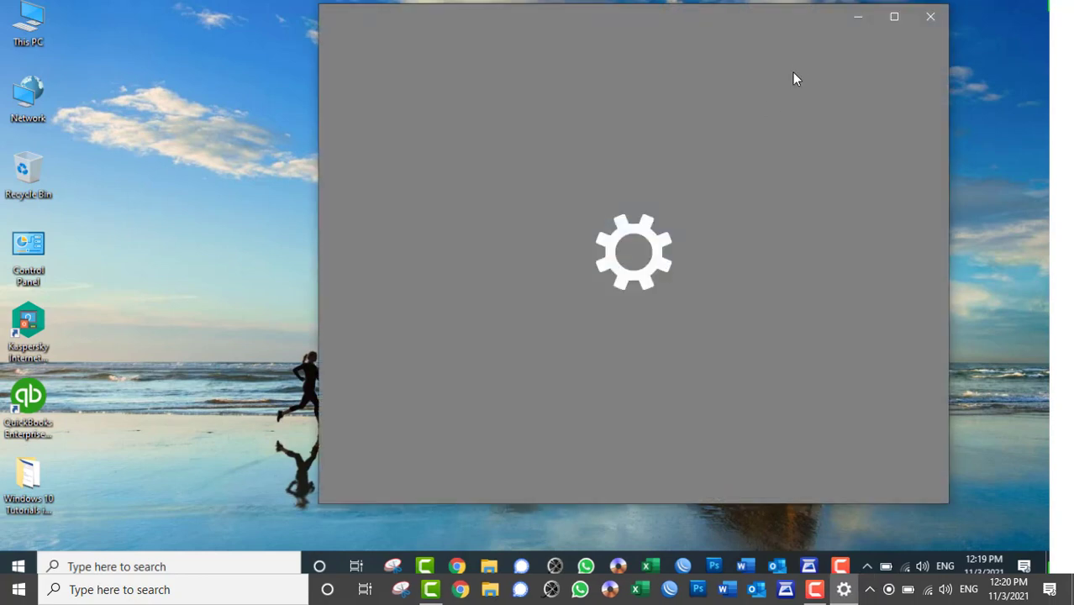
pyautogui.scroll(-2, 633, 286)
pyautogui.scroll(-3, 634, 290)
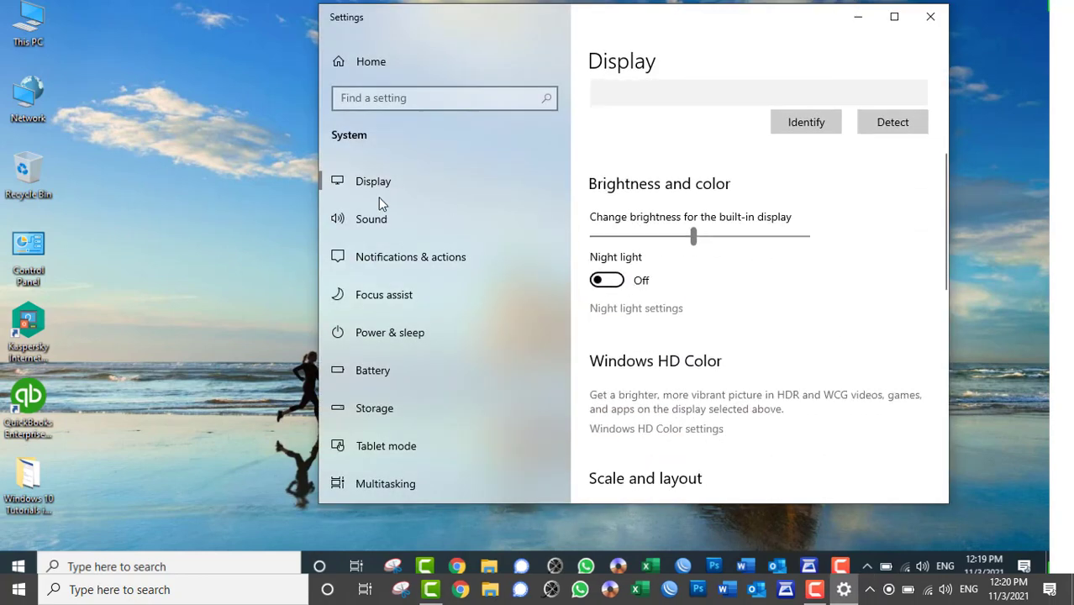
pyautogui.scroll(-6, 779, 314)
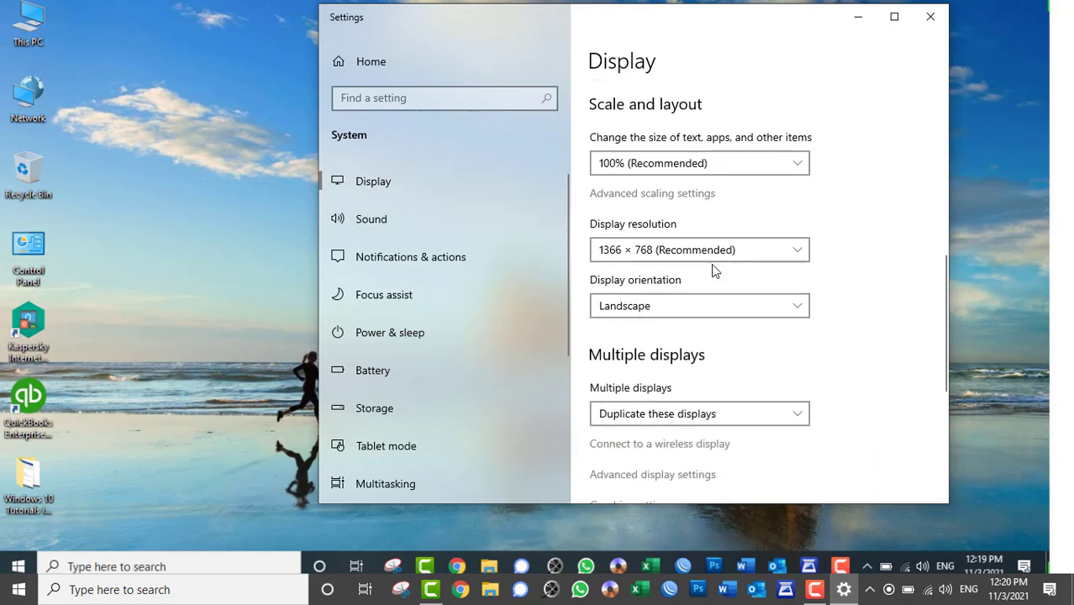
pyautogui.click(930, 21)
# Open the Background personalization settings and try the Stretch, Center and Span fits for the picture before returning to Fill
pyautogui.rightClick(519, 282)
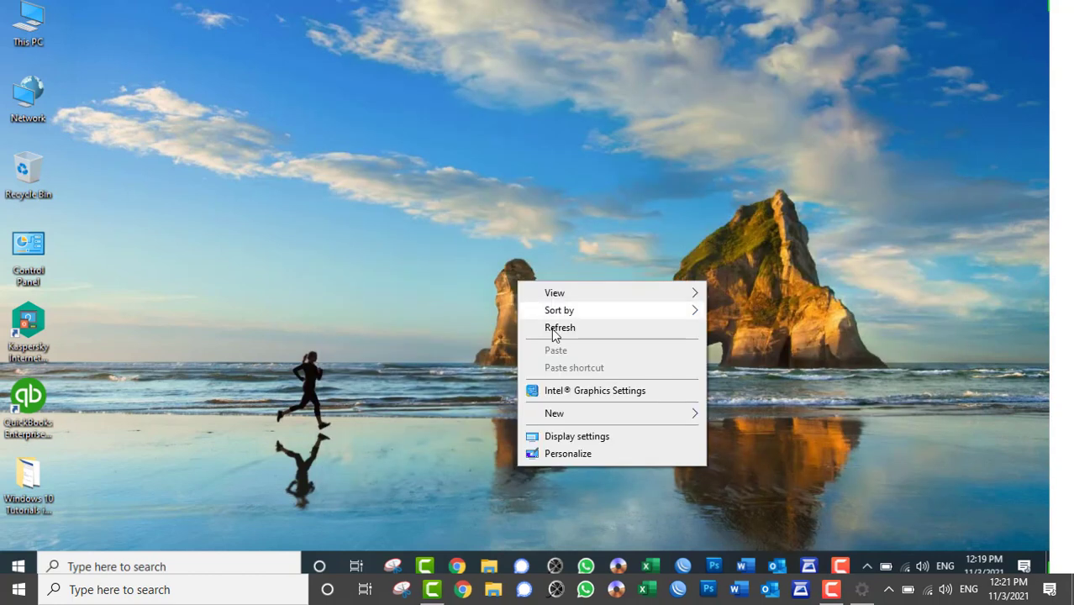
pyautogui.click(559, 435)
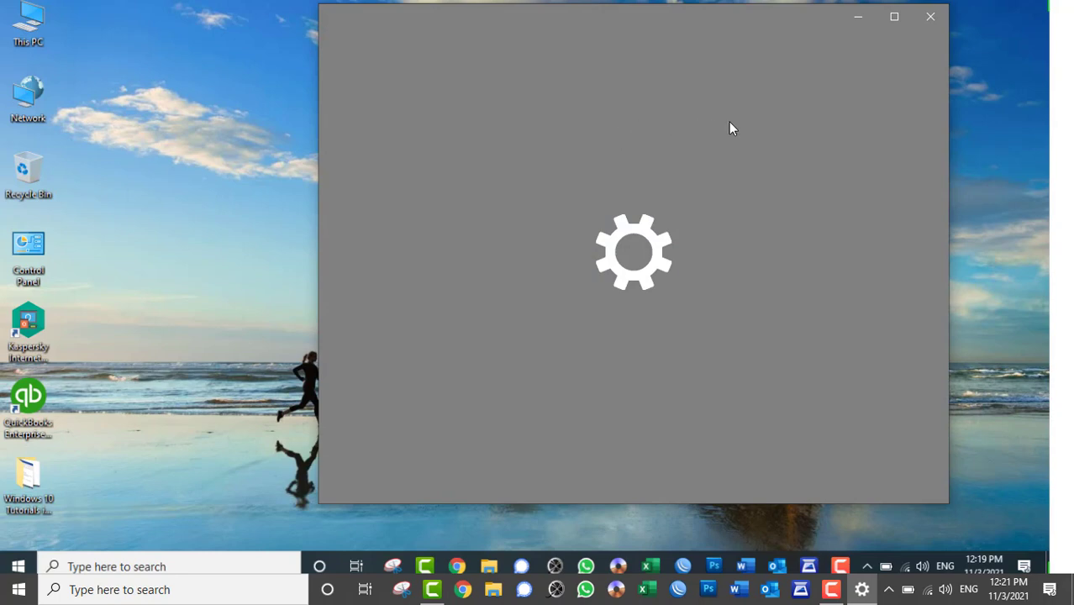
pyautogui.scroll(-3, 689, 371)
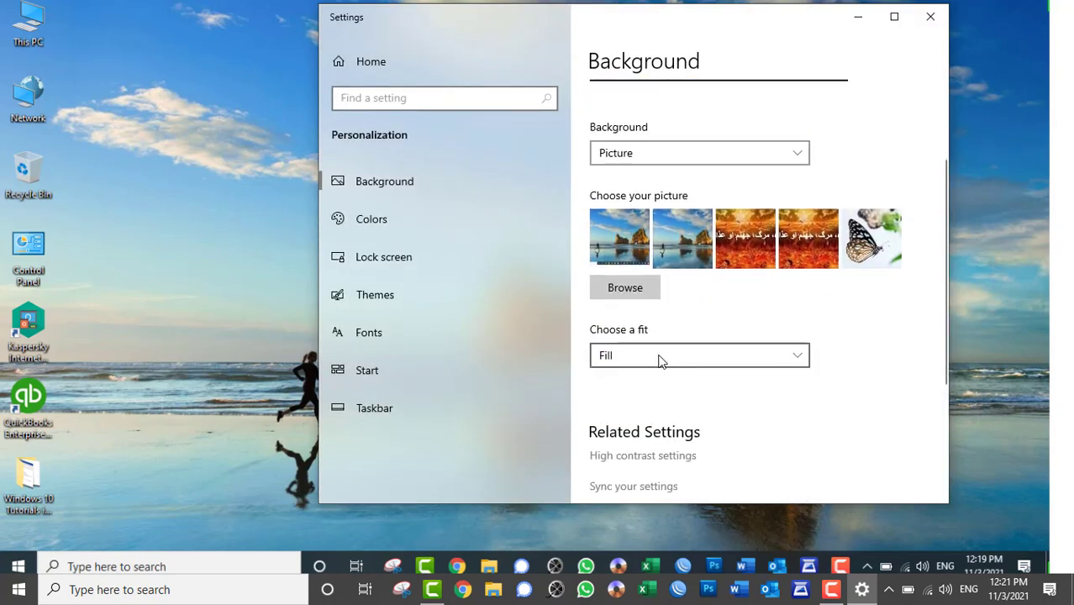
pyautogui.click(659, 357)
pyautogui.click(645, 409)
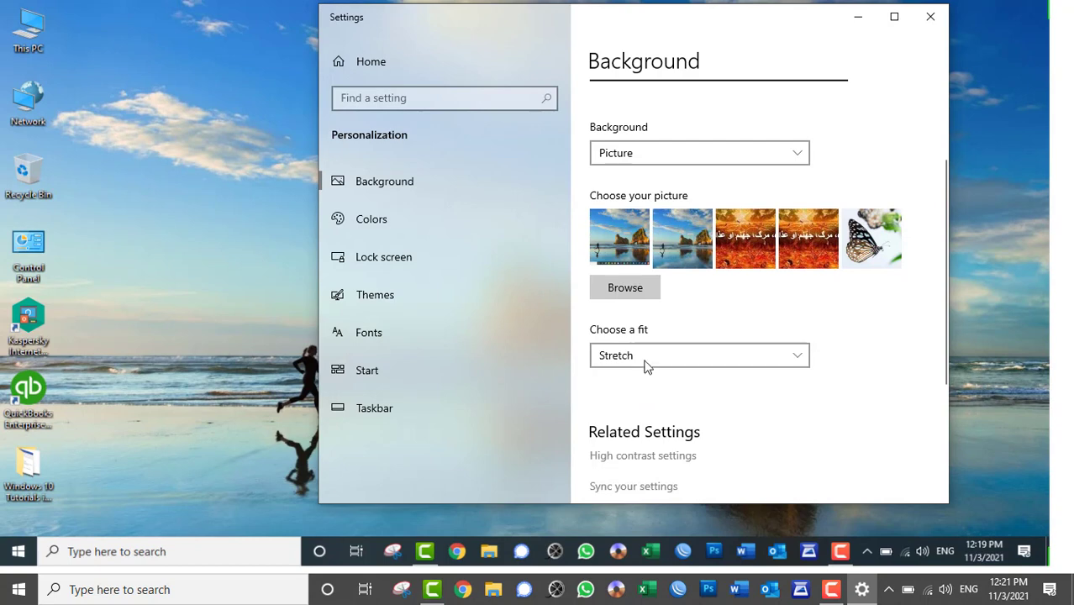
pyautogui.click(644, 361)
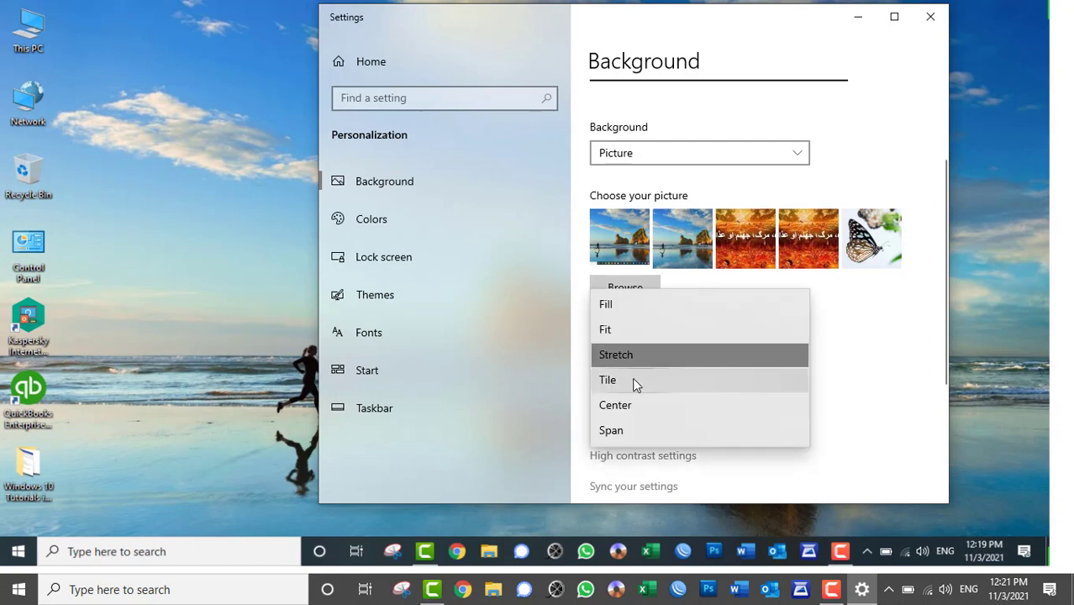
pyautogui.click(629, 406)
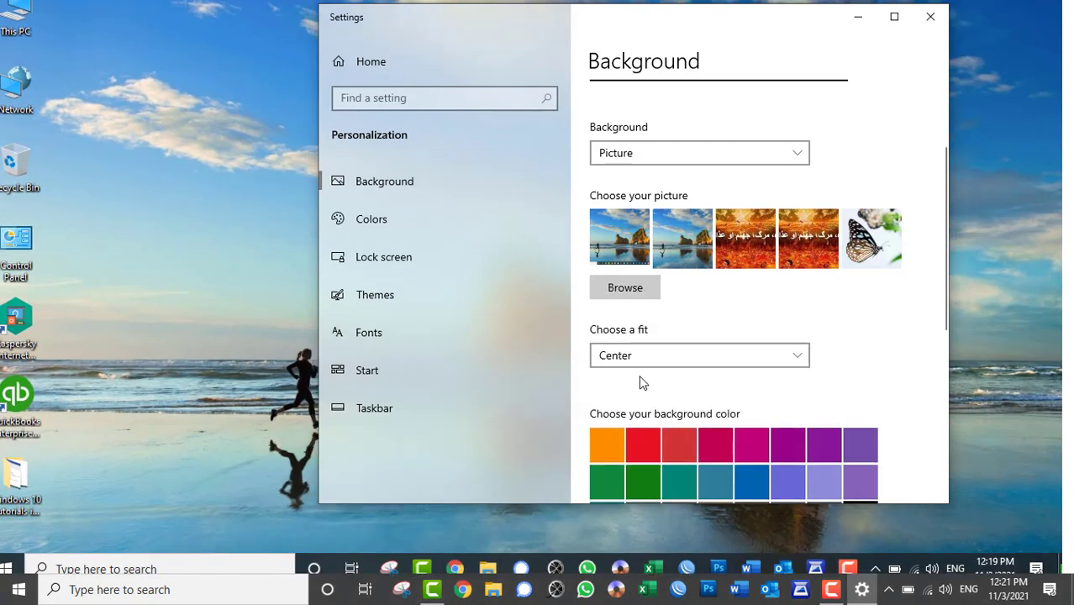
pyautogui.click(641, 359)
pyautogui.click(630, 383)
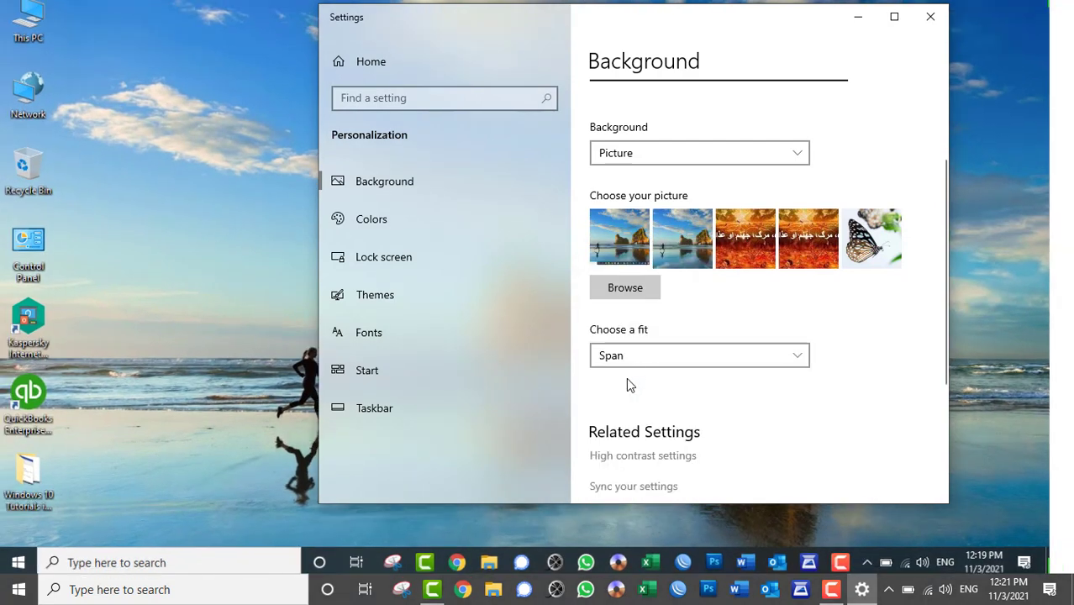
pyautogui.click(630, 362)
pyautogui.click(618, 231)
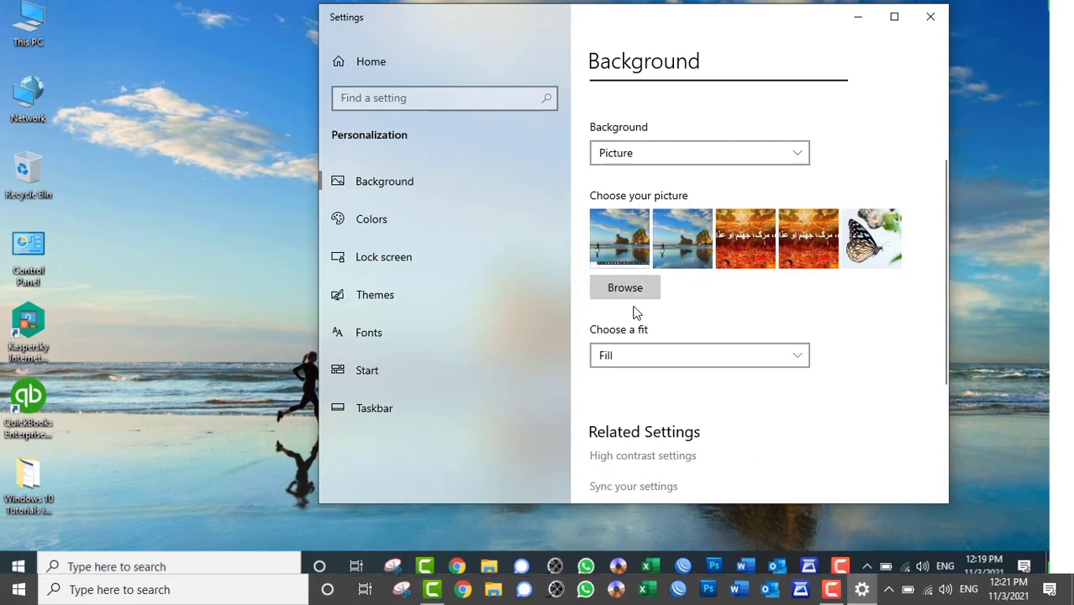
# Compare the Fit, Fill and Stretch options for the background picture, restore Fill and close Settings
pyautogui.click(647, 360)
pyautogui.click(631, 390)
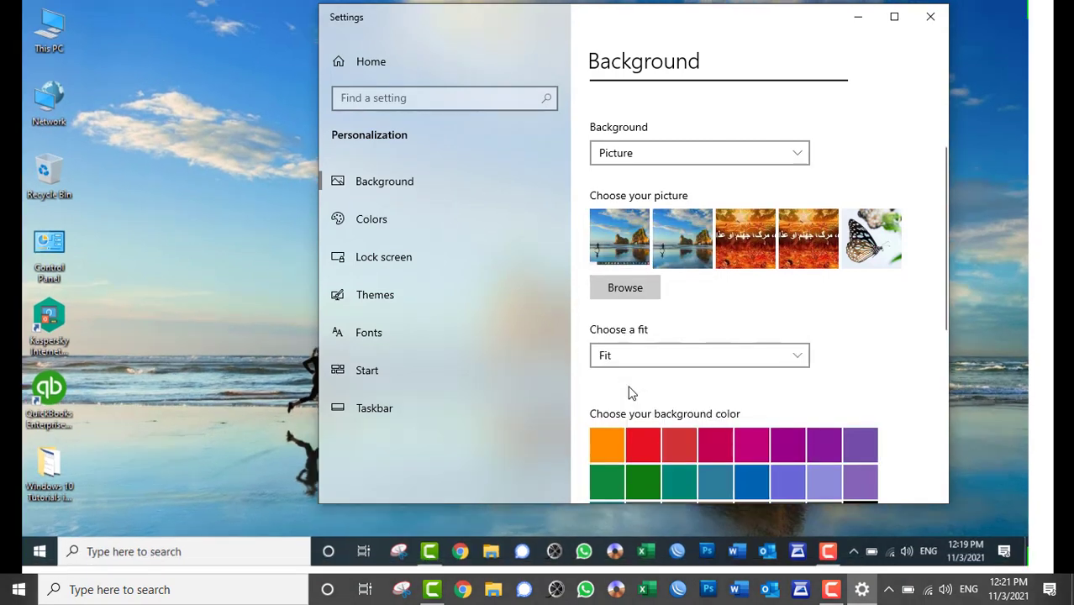
pyautogui.click(628, 359)
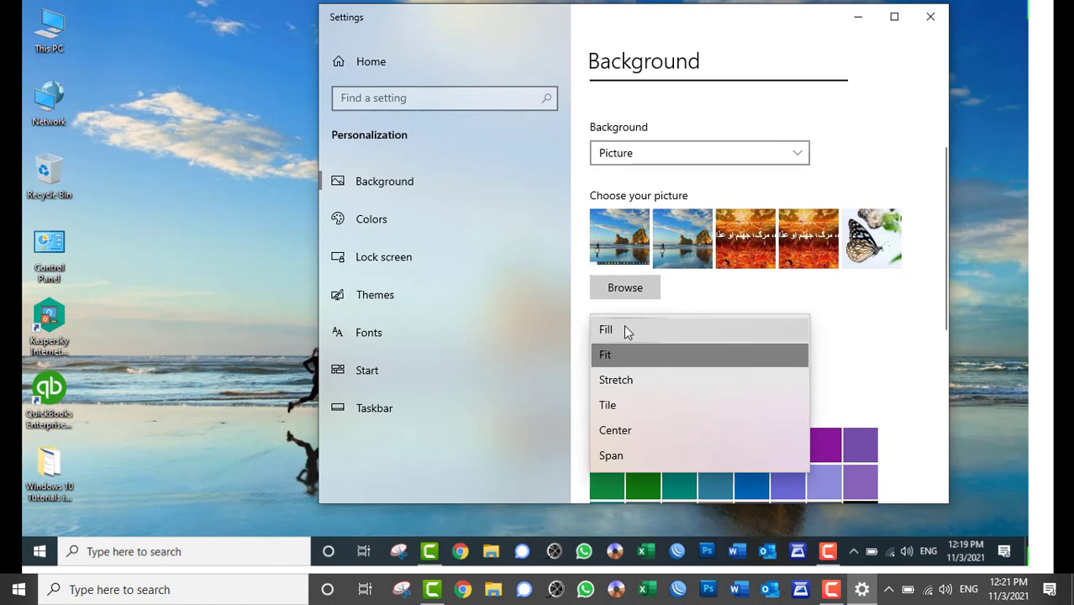
pyautogui.click(626, 330)
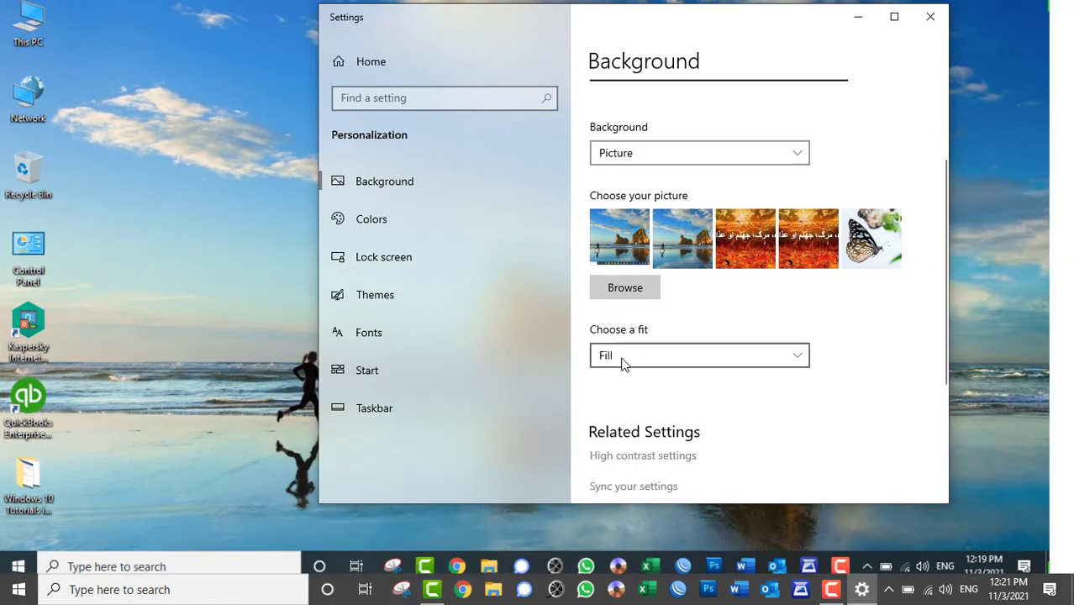
pyautogui.click(623, 359)
pyautogui.click(632, 406)
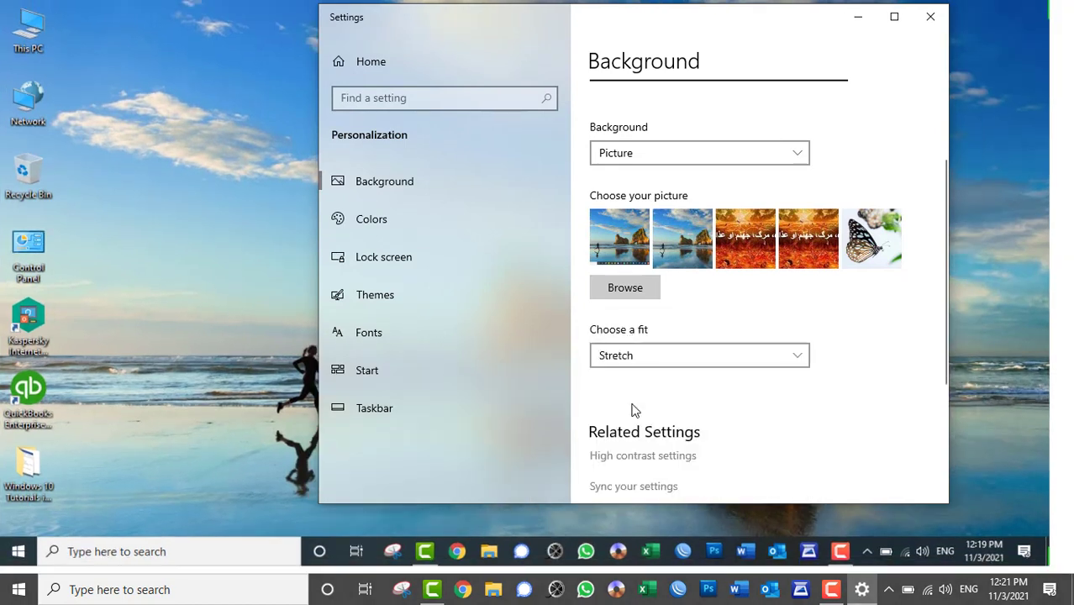
pyautogui.click(628, 366)
pyautogui.click(616, 304)
pyautogui.click(924, 24)
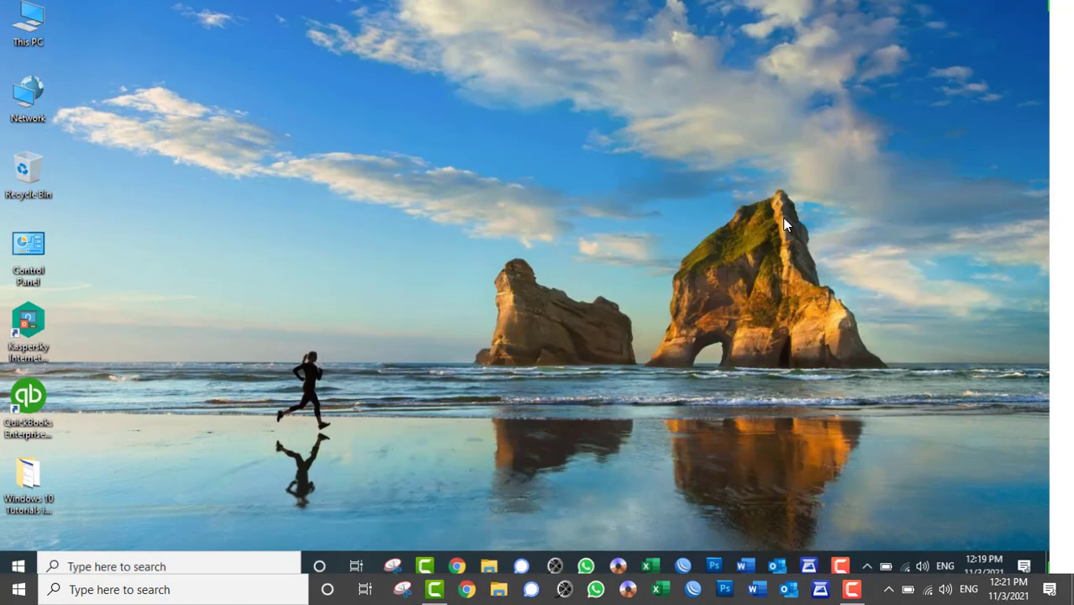
# Refresh the desktop, set the plain beach picture without icons as the desktop background and close Settings
pyautogui.rightClick(785, 217)
pyautogui.click(814, 260)
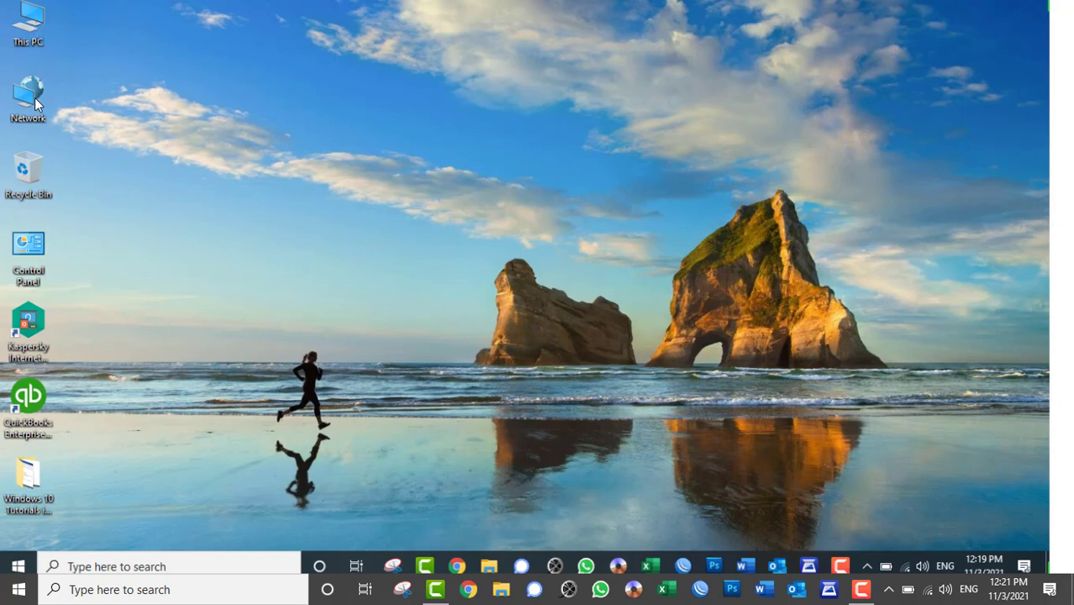
pyautogui.rightClick(191, 123)
pyautogui.click(243, 172)
pyautogui.rightClick(262, 64)
pyautogui.click(308, 237)
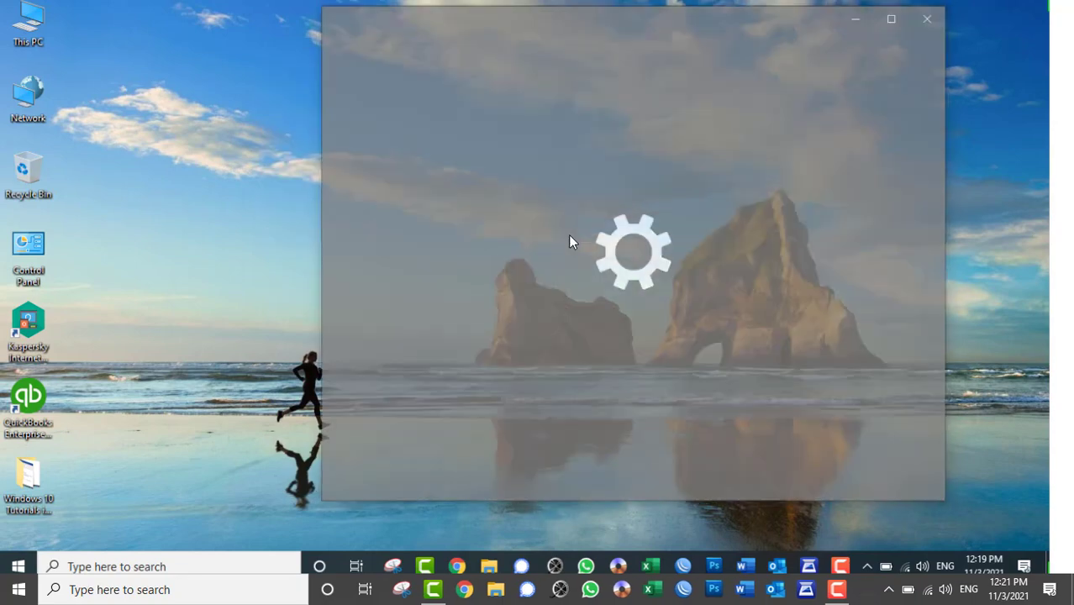
pyautogui.scroll(-2, 695, 339)
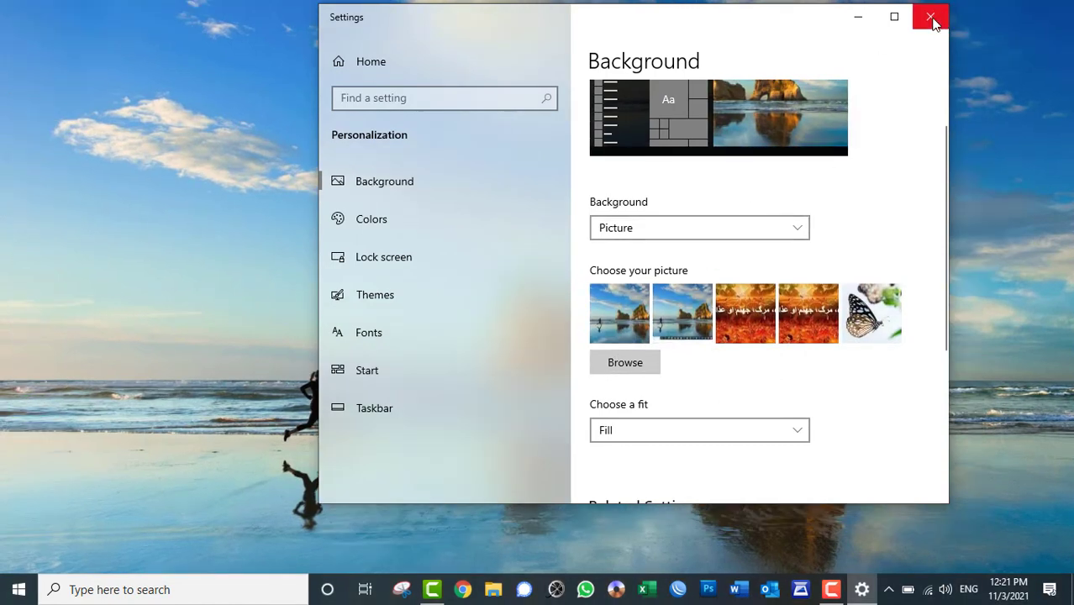
pyautogui.click(931, 17)
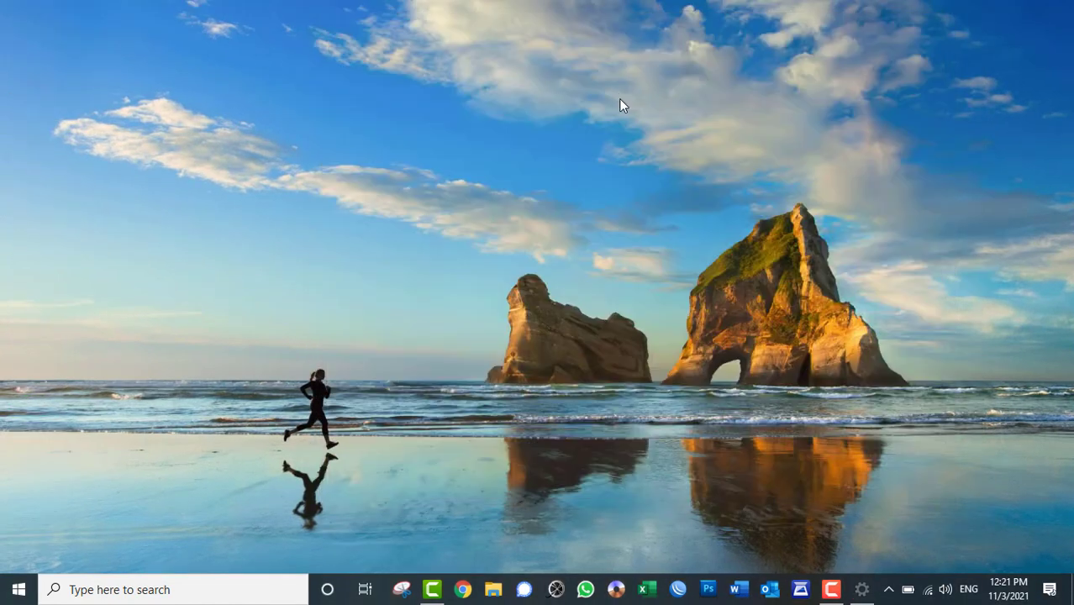
# Turn Show desktop icons back on and refresh the desktop
pyautogui.rightClick(618, 98)
pyautogui.moveTo(638, 102)
pyautogui.click(865, 202)
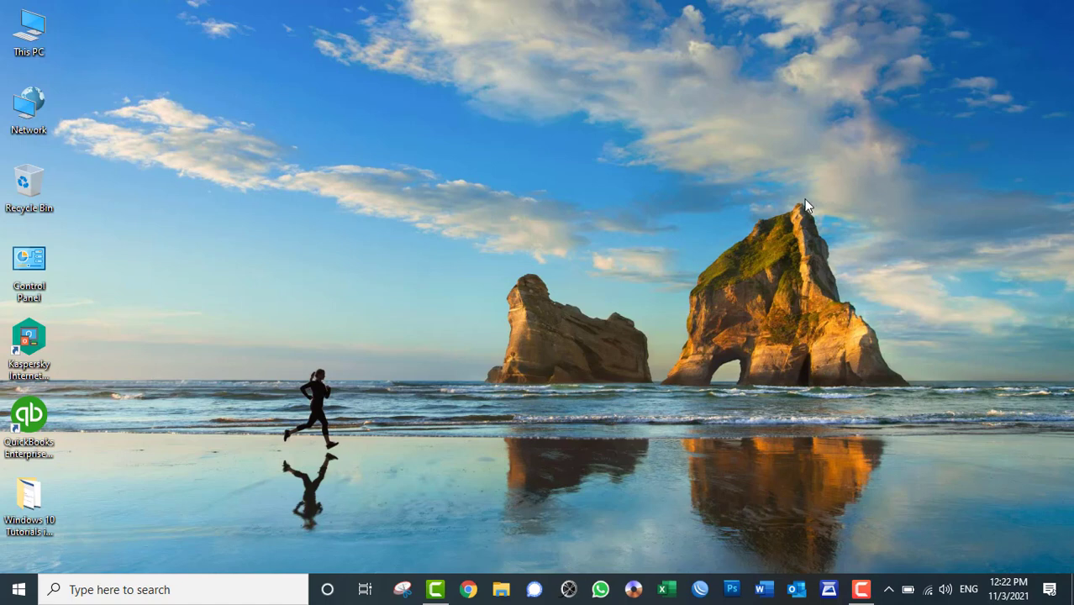
pyautogui.rightClick(405, 139)
pyautogui.click(427, 183)
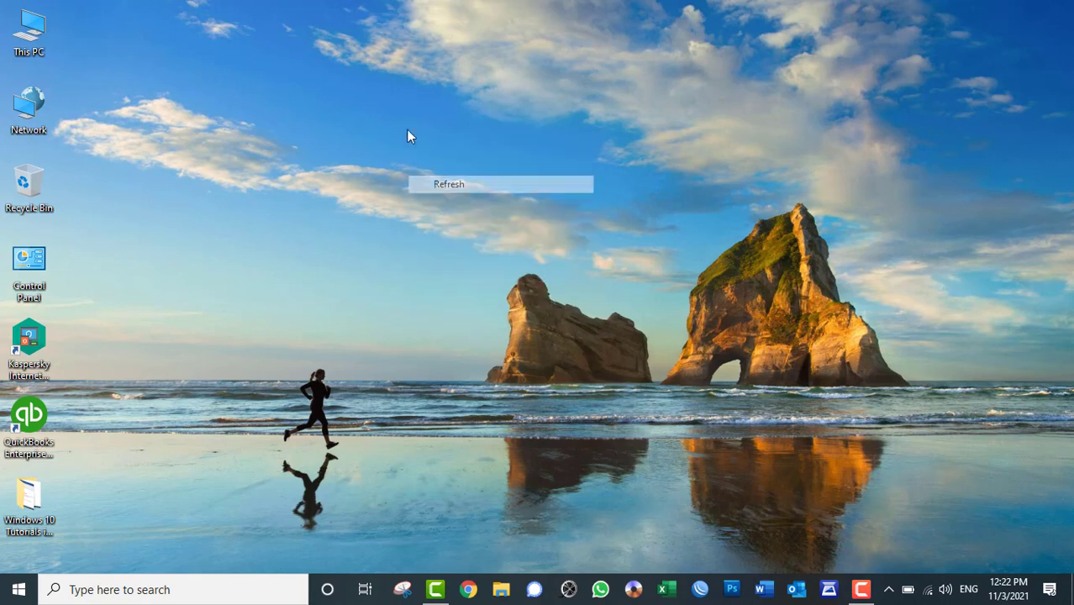
pyautogui.rightClick(404, 108)
pyautogui.click(432, 154)
# Review the desktop's Sort by options: Name, Size, Item type and Date modified
pyautogui.rightClick(573, 55)
pyautogui.moveTo(613, 66)
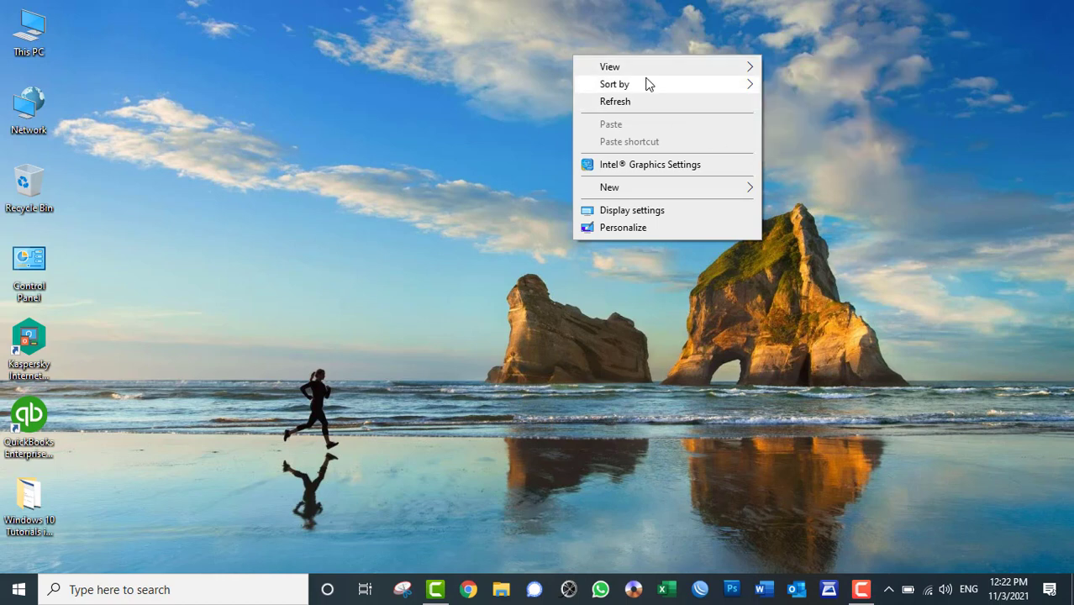
pyautogui.moveTo(648, 84)
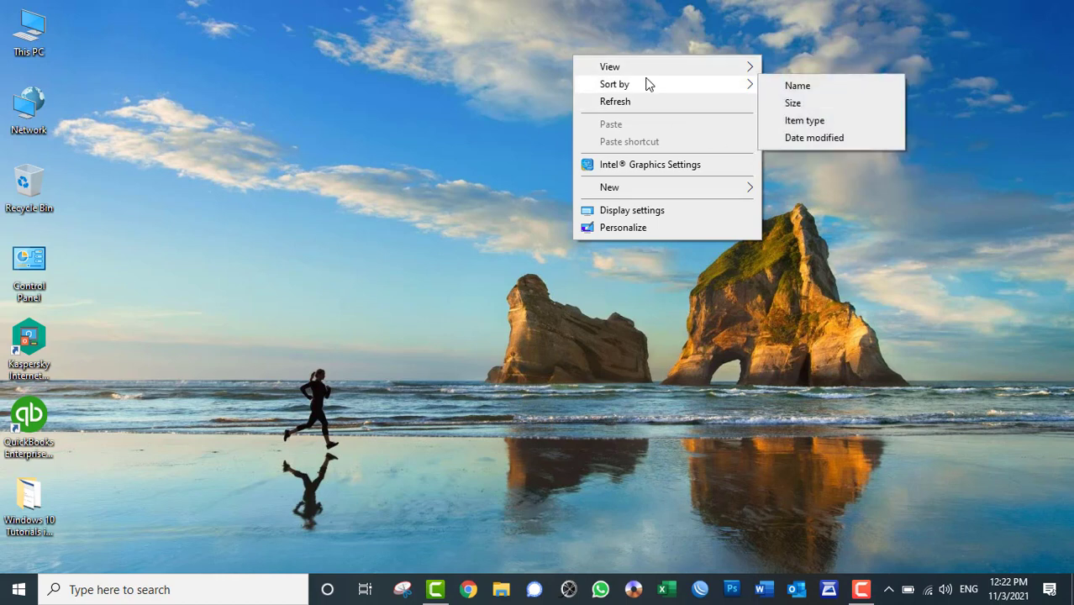
pyautogui.rightClick(265, 62)
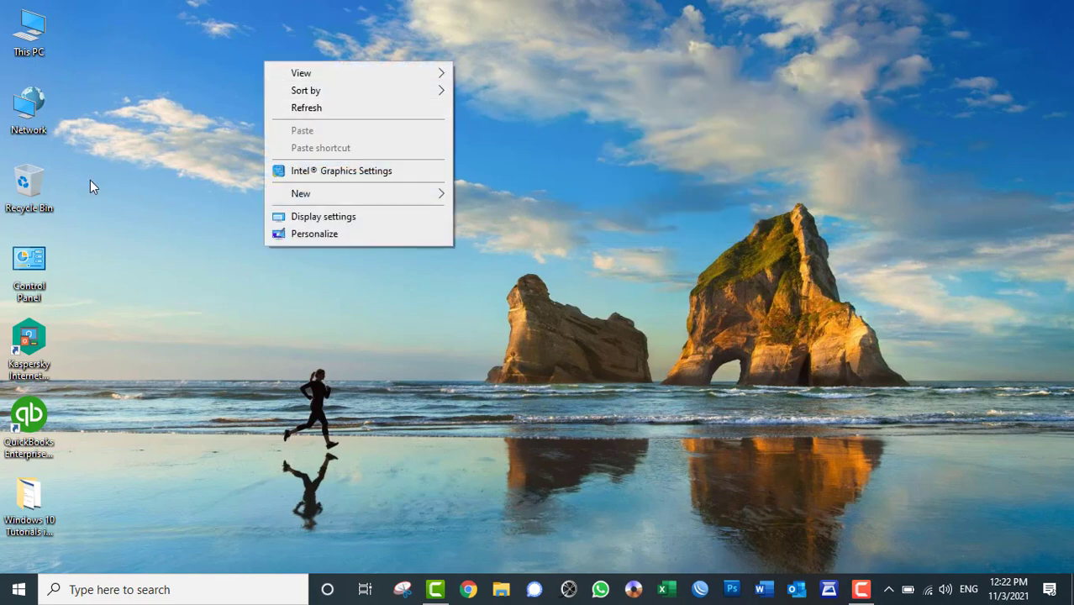
# Copy all the Word documents from the پیشنهادات folder on the Z: network drive to the desktop and refresh it
pyautogui.doubleClick(42, 22)
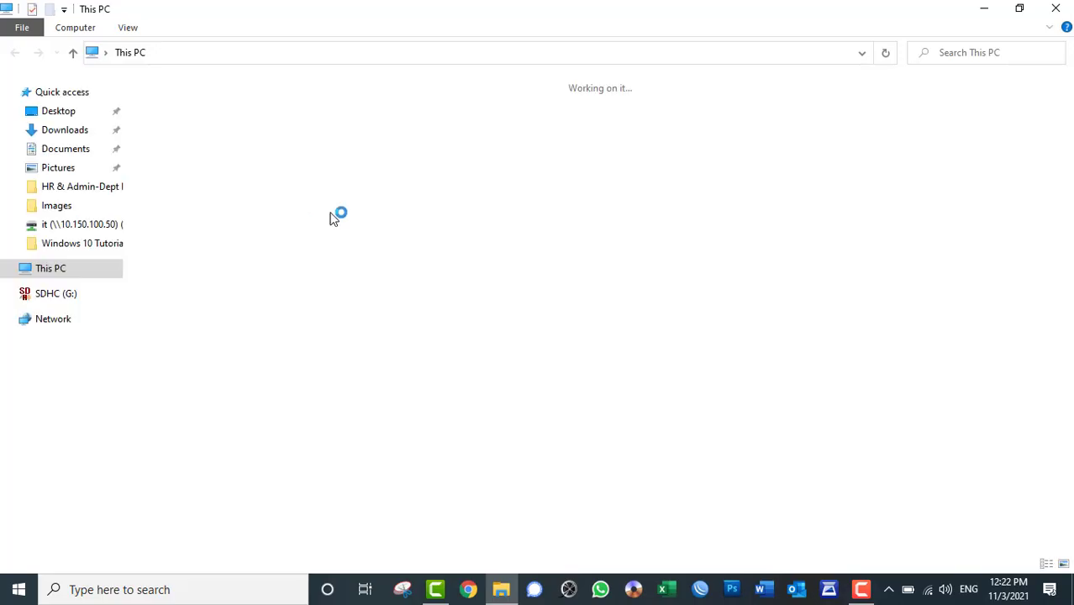
pyautogui.doubleClick(417, 341)
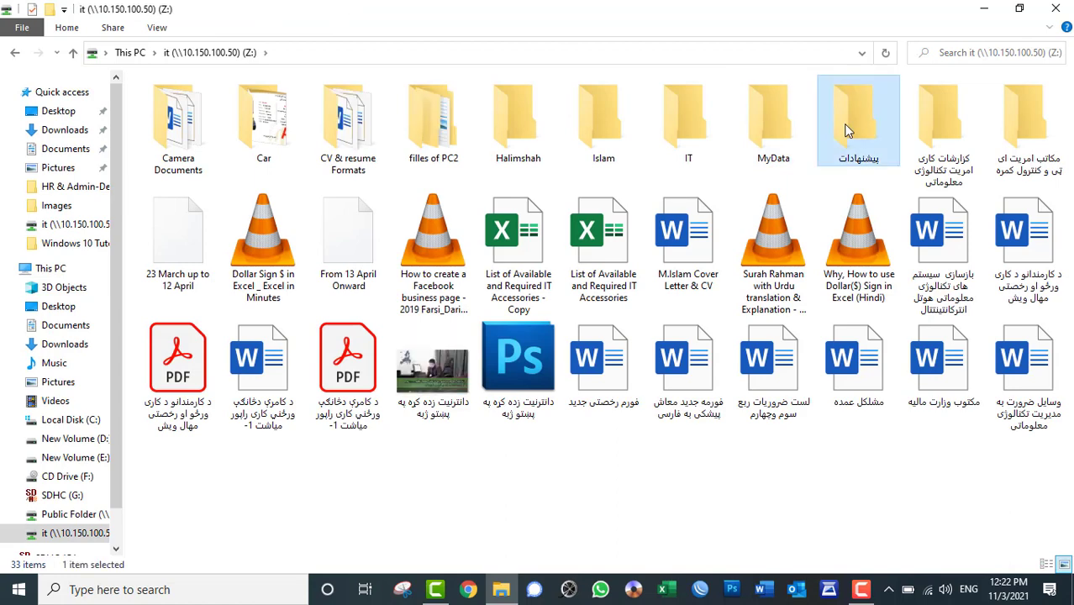
pyautogui.doubleClick(853, 126)
pyautogui.moveTo(359, 245); pyautogui.dragTo(247, 103)
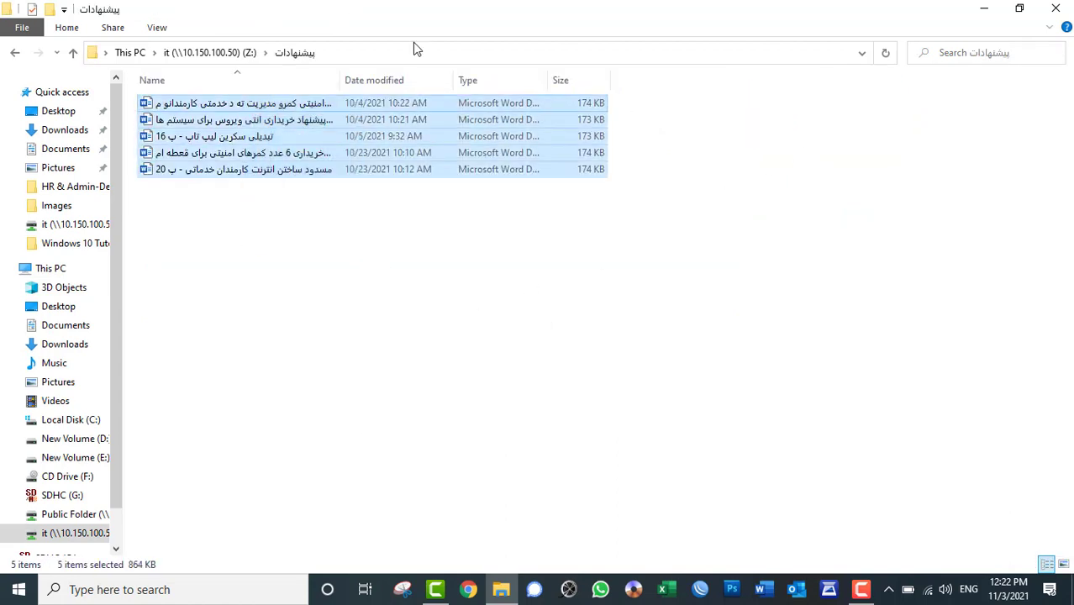
pyautogui.press('super+d')
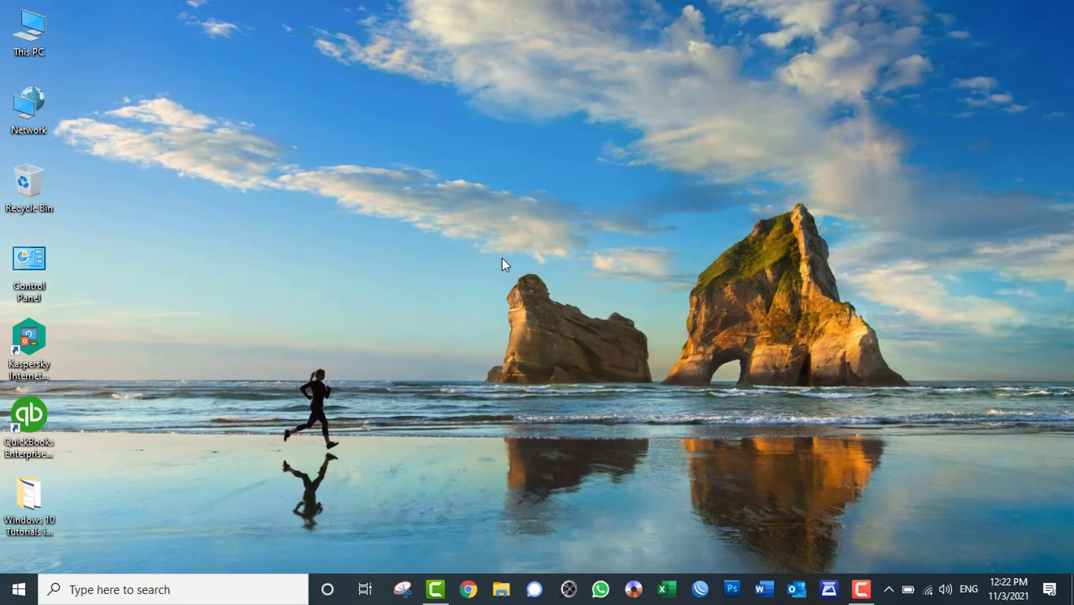
pyautogui.hotkey('ctrl', 'v')
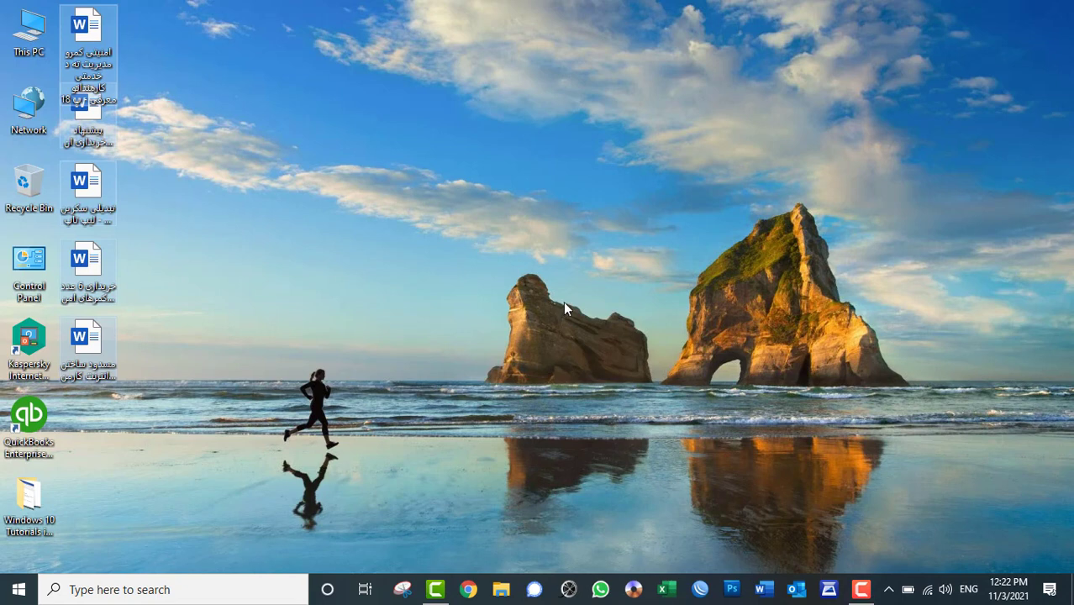
pyautogui.rightClick(589, 193)
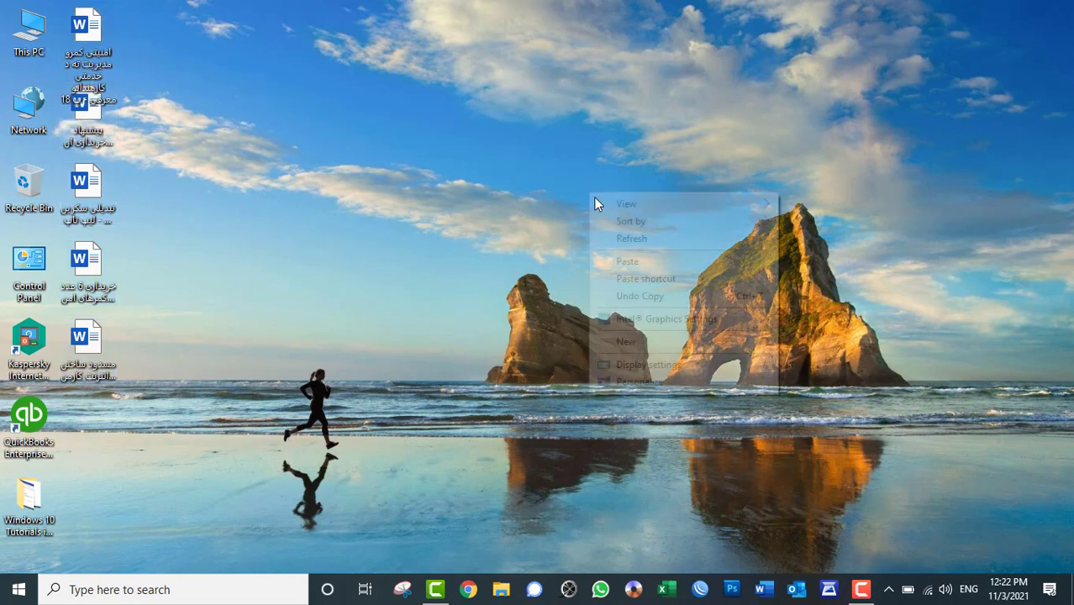
pyautogui.click(626, 239)
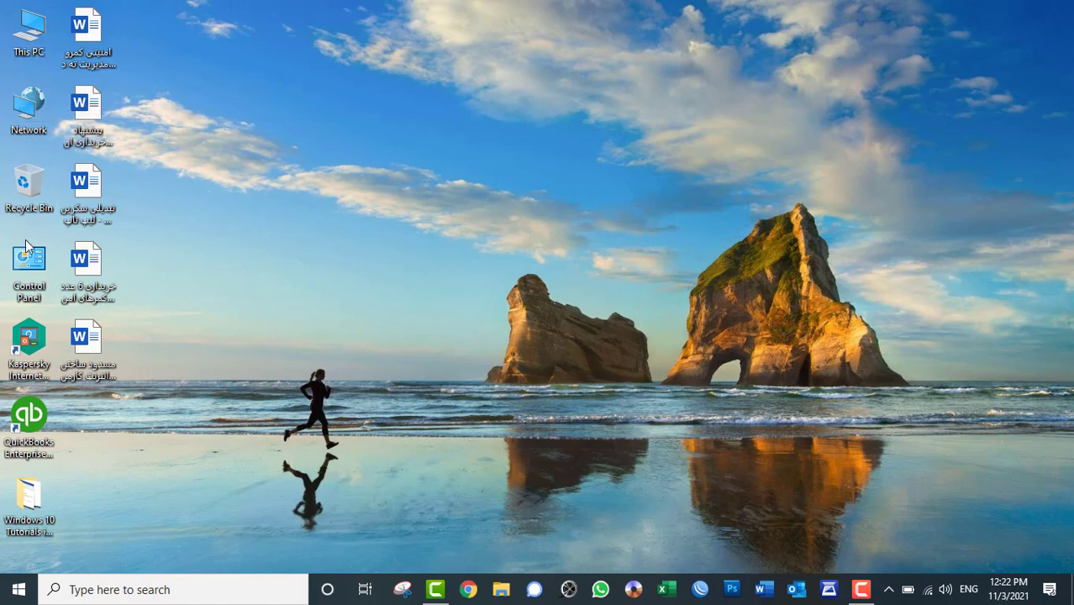
# Sort the desktop icons by Name
pyautogui.rightClick(783, 45)
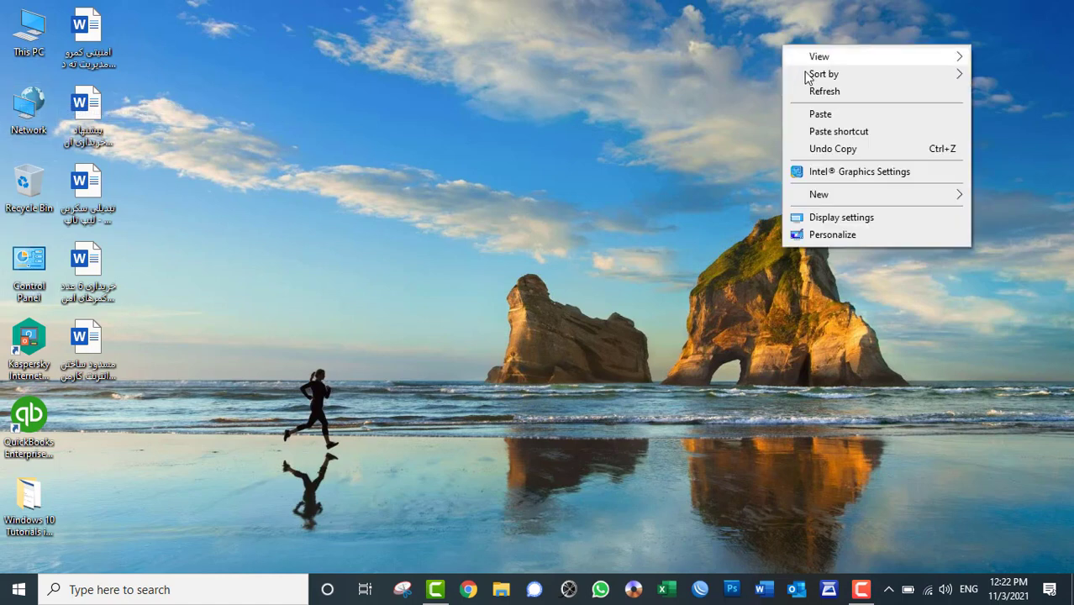
pyautogui.moveTo(815, 75)
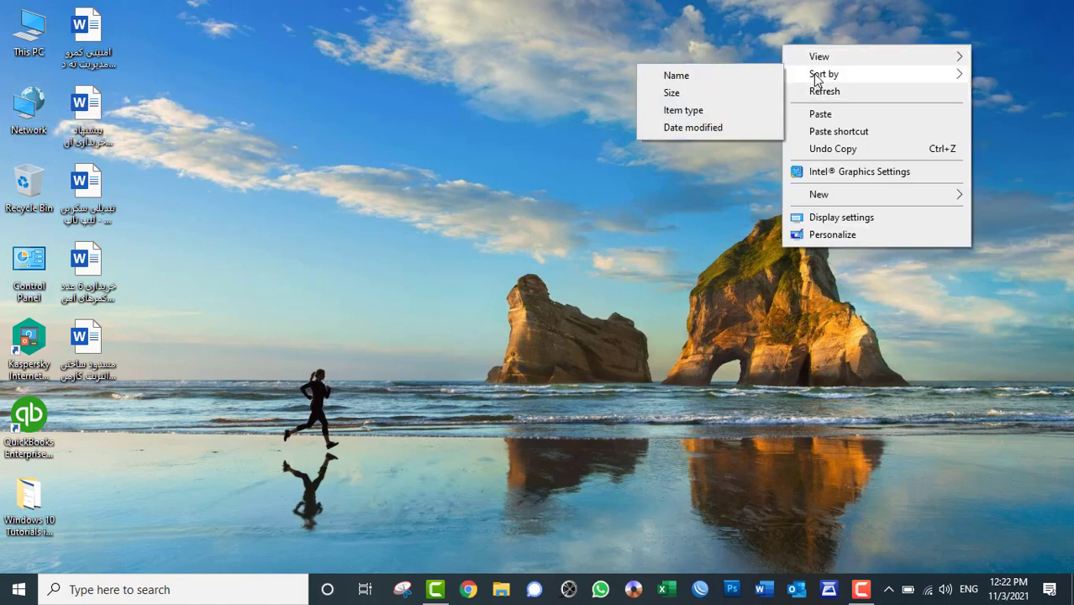
pyautogui.click(694, 78)
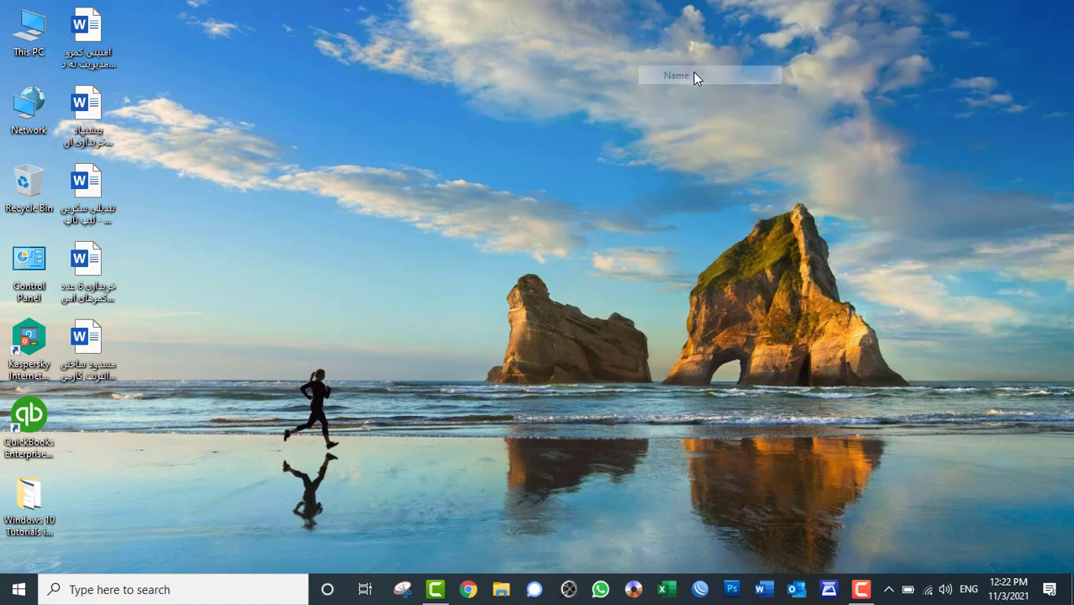
# Browse This PC to the Recording folder inside D:\New Recording\Pashto QB Recording and view its QuickBooks tutorial files
pyautogui.doubleClick(26, 44)
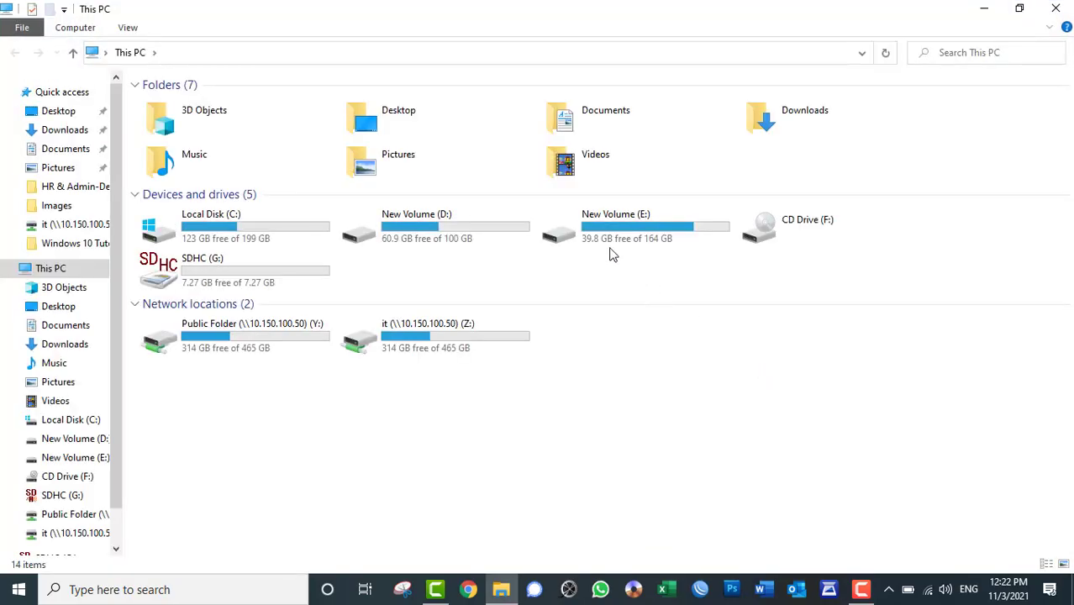
pyautogui.doubleClick(419, 216)
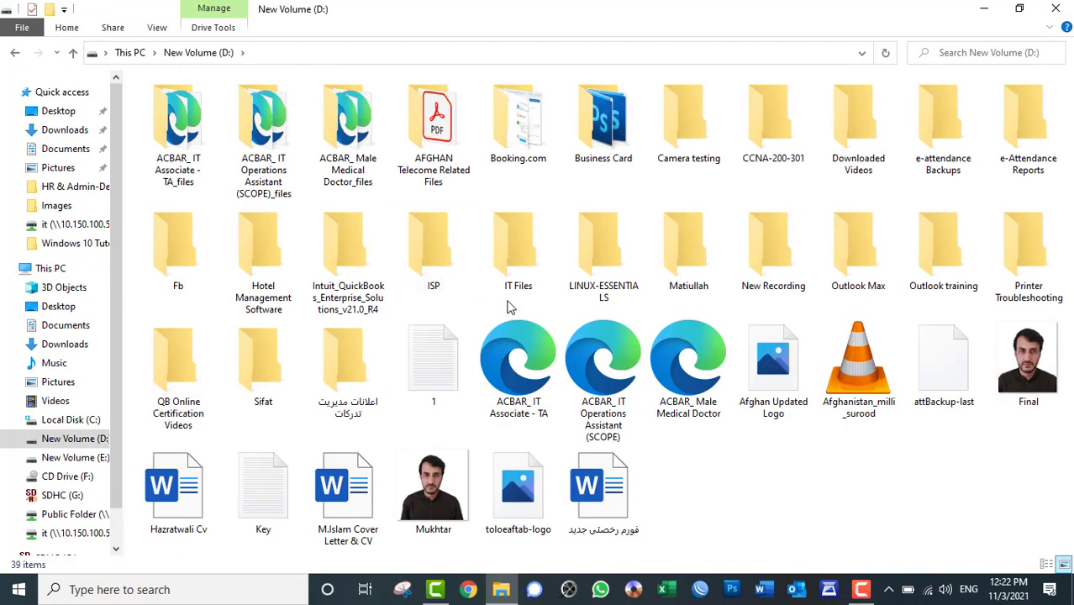
pyautogui.doubleClick(763, 243)
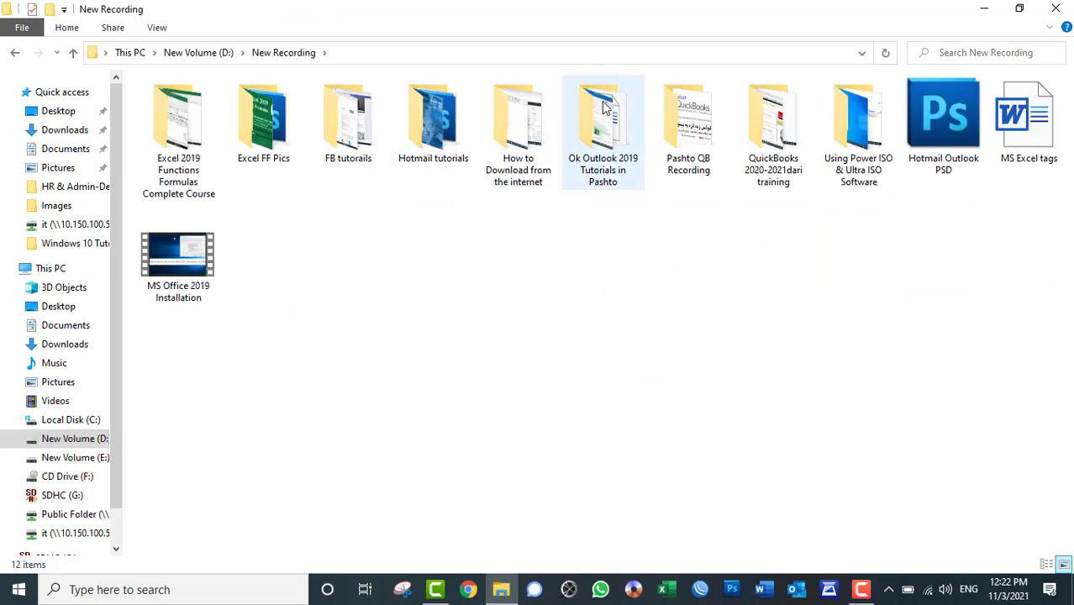
pyautogui.doubleClick(684, 115)
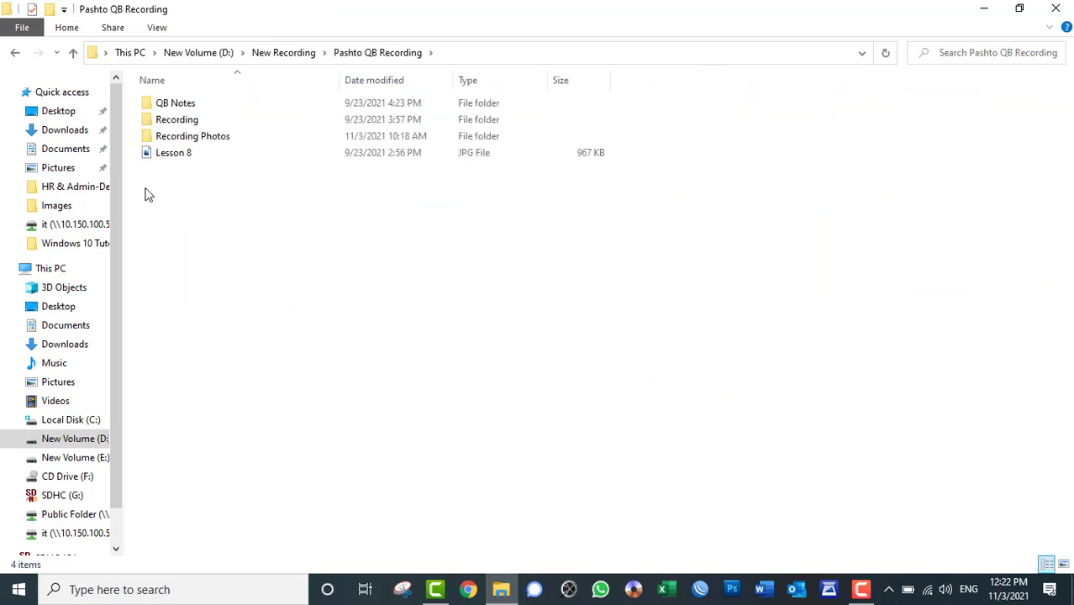
pyautogui.doubleClick(163, 124)
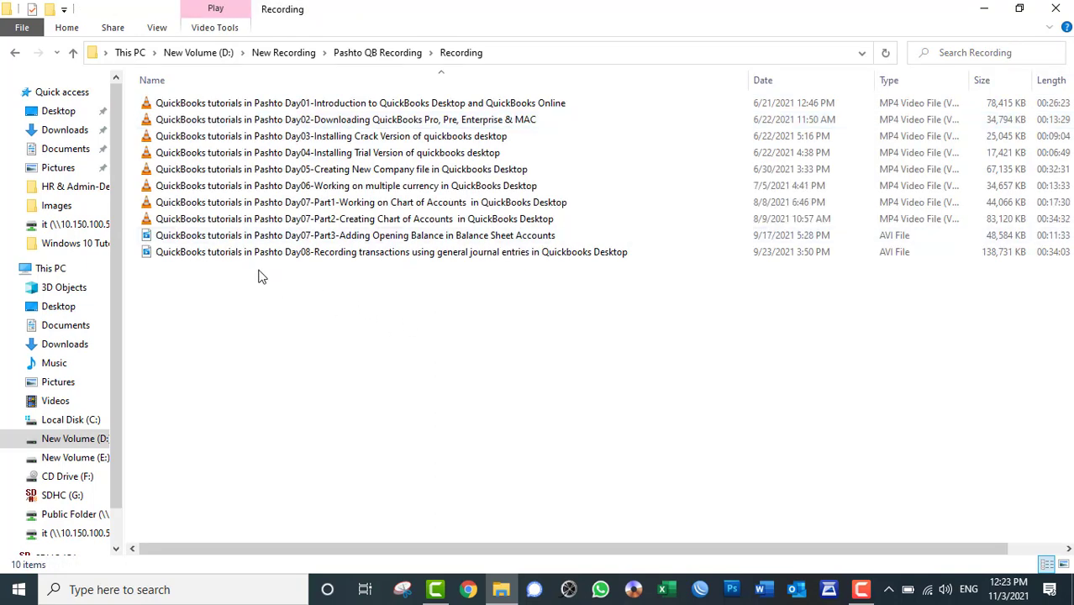
# Return to New Recording, view the Excel 2019 Functions Formulas Complete Course folder, and close the file window
pyautogui.click(15, 53)
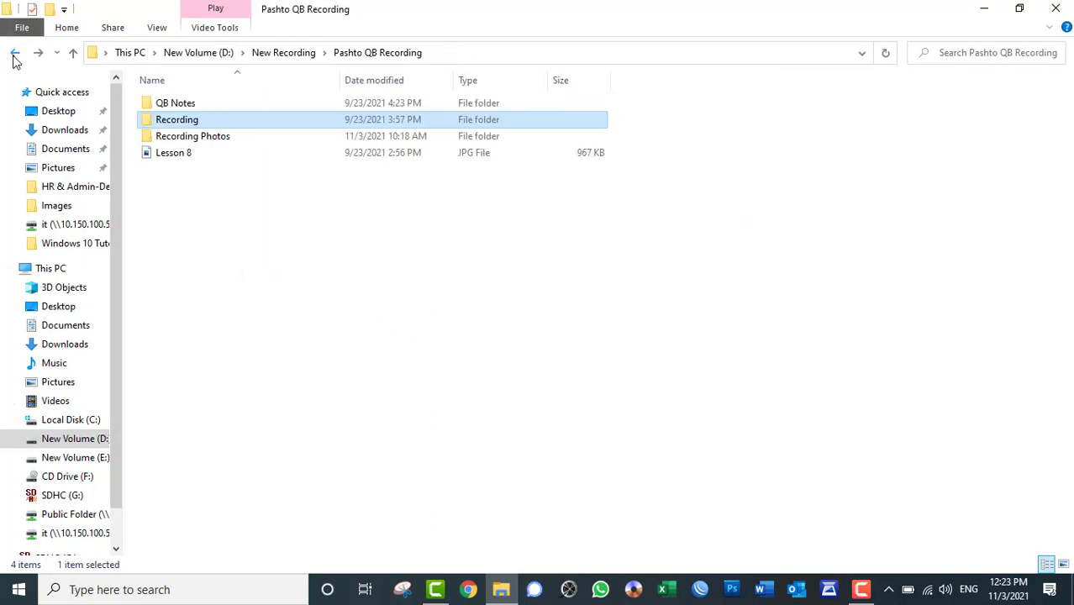
pyautogui.click(14, 54)
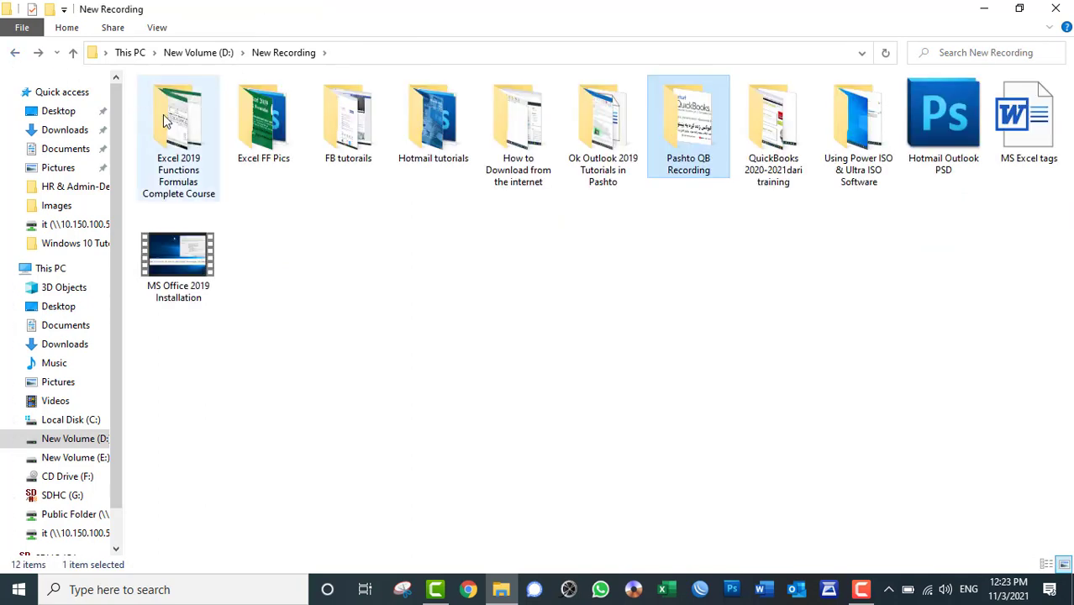
pyautogui.click(163, 114)
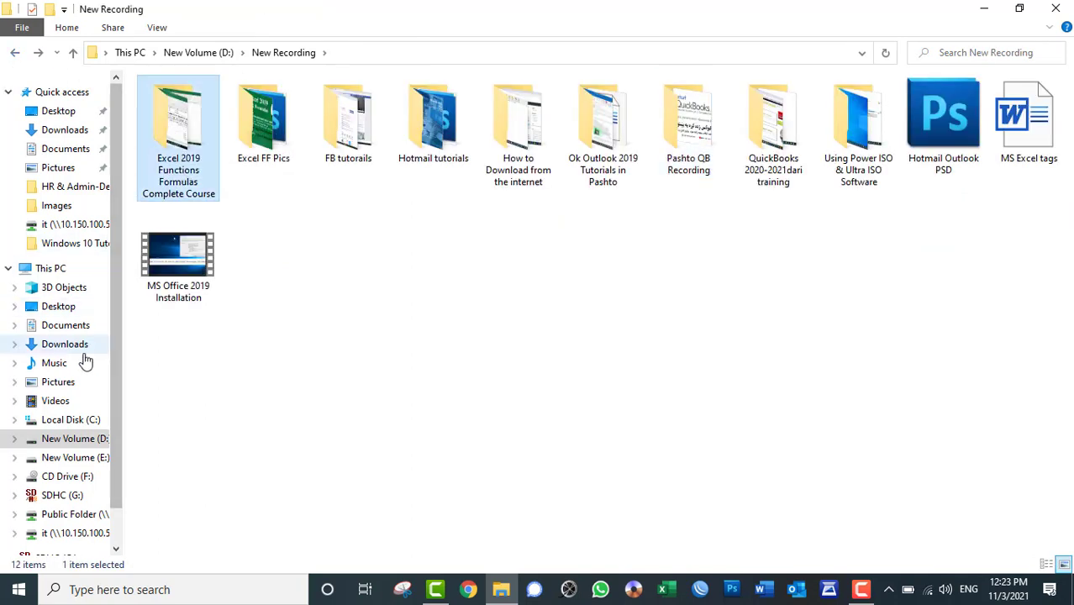
pyautogui.doubleClick(172, 147)
pyautogui.click(1055, 9)
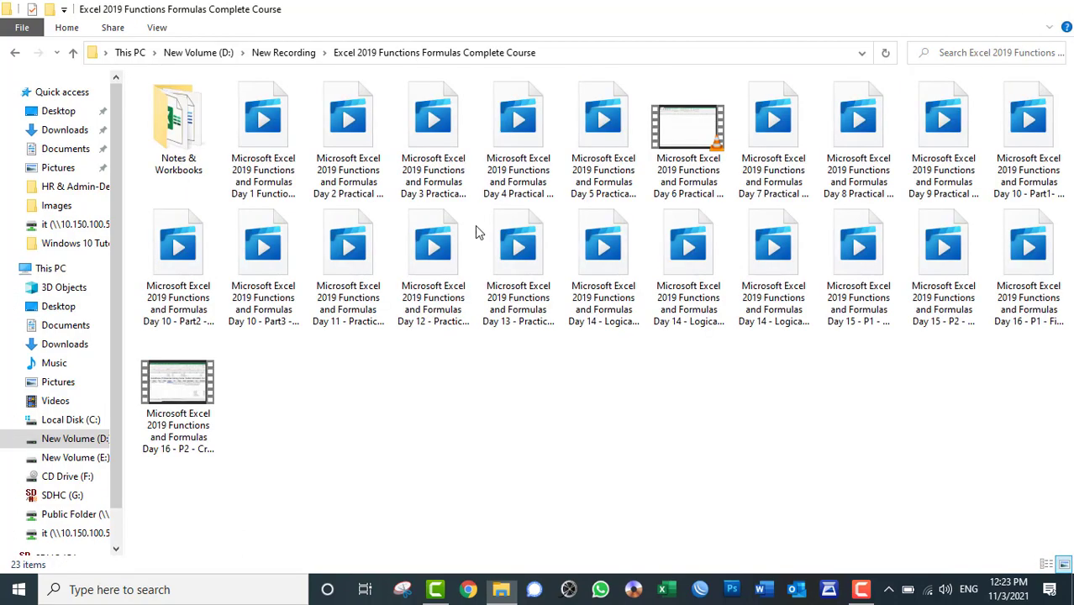
# Rename the first two Word documents on the desktop as Asad and Bilal
pyautogui.click(91, 37)
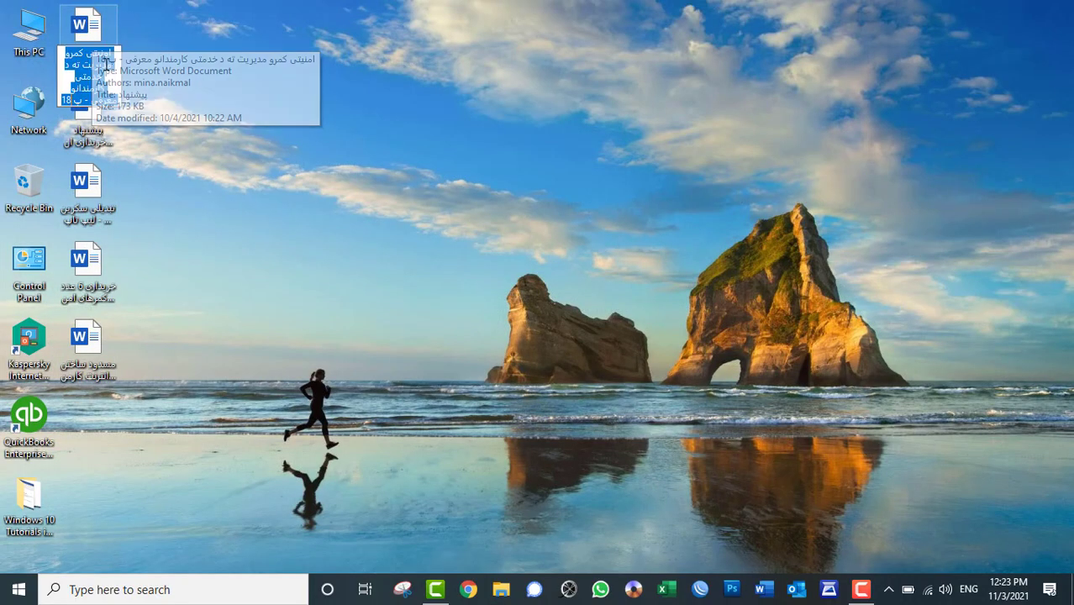
pyautogui.press('F2')
pyautogui.write('Asad')
pyautogui.click(97, 114)
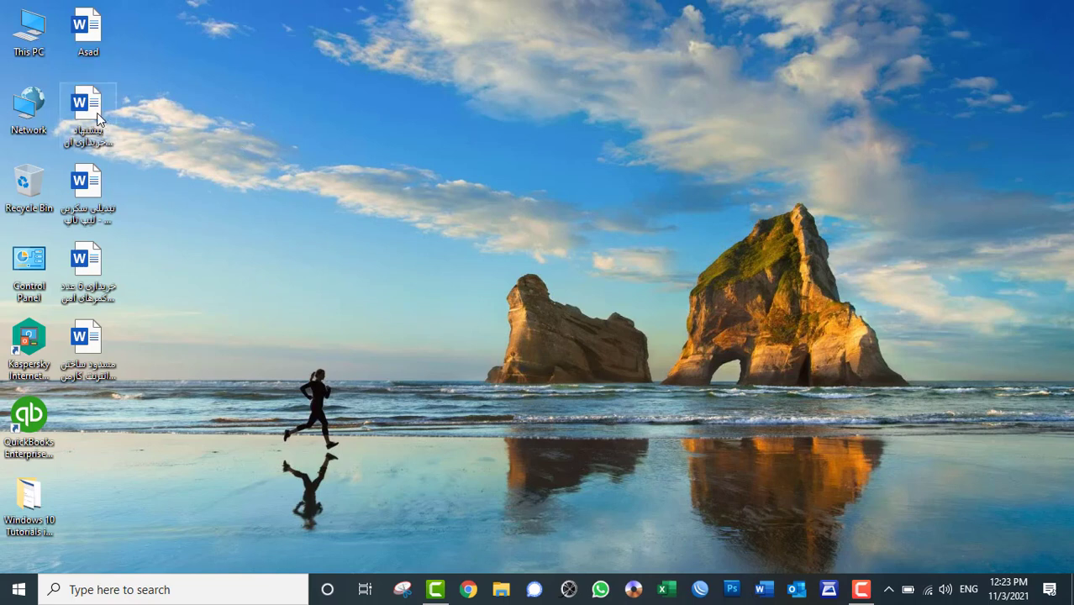
pyautogui.press('F2')
pyautogui.write('Bilal')
pyautogui.press('Tab')
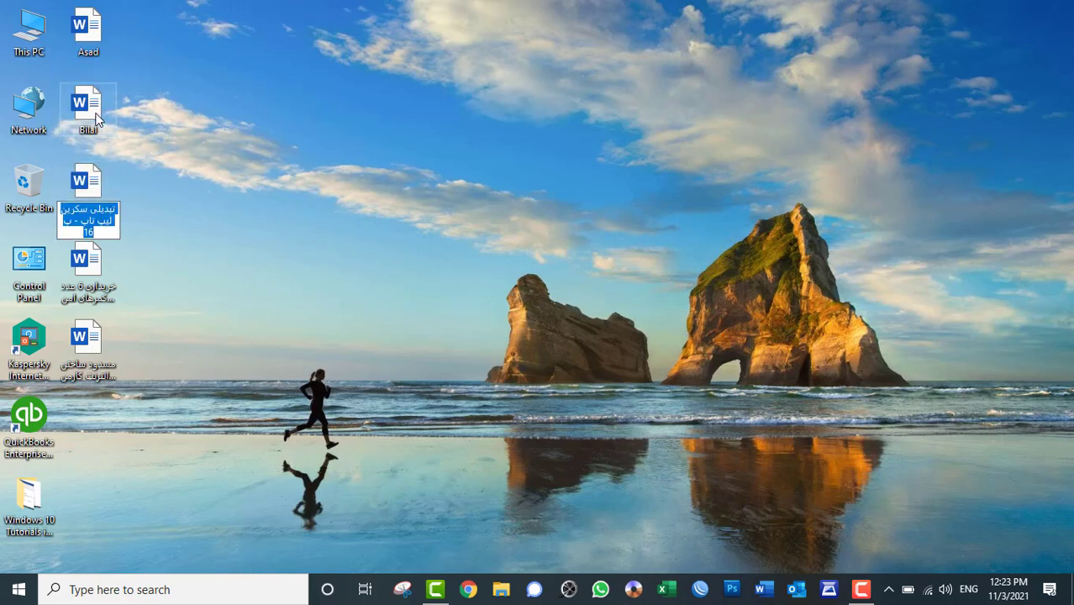
# Rename the third and fourth Word documents on the desktop as Islam and Salam
pyautogui.write('lal')
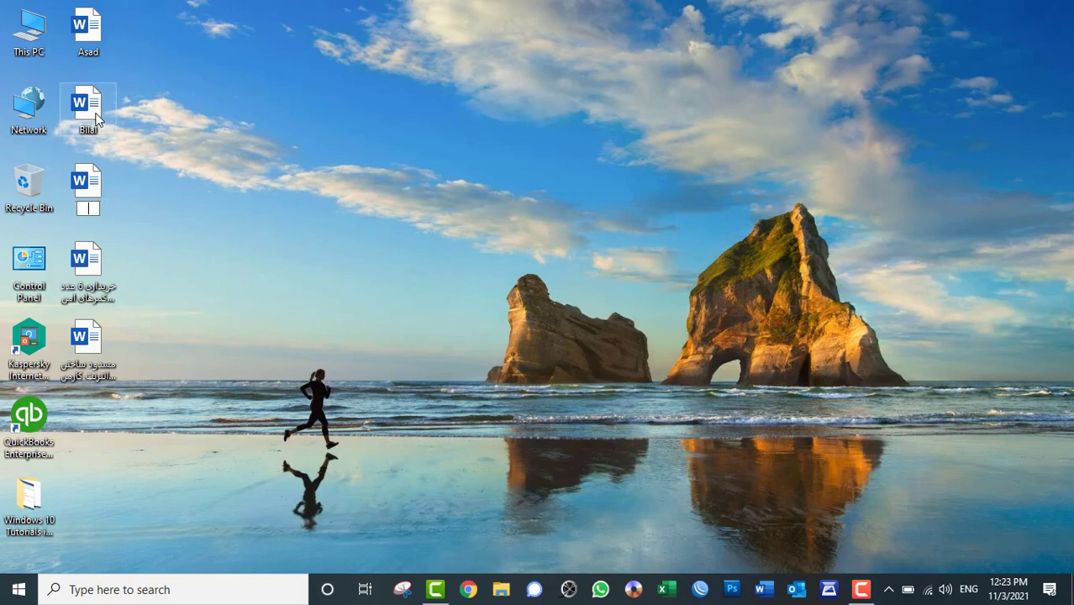
pyautogui.write('m')
pyautogui.press('Tab')
pyautogui.write('as')
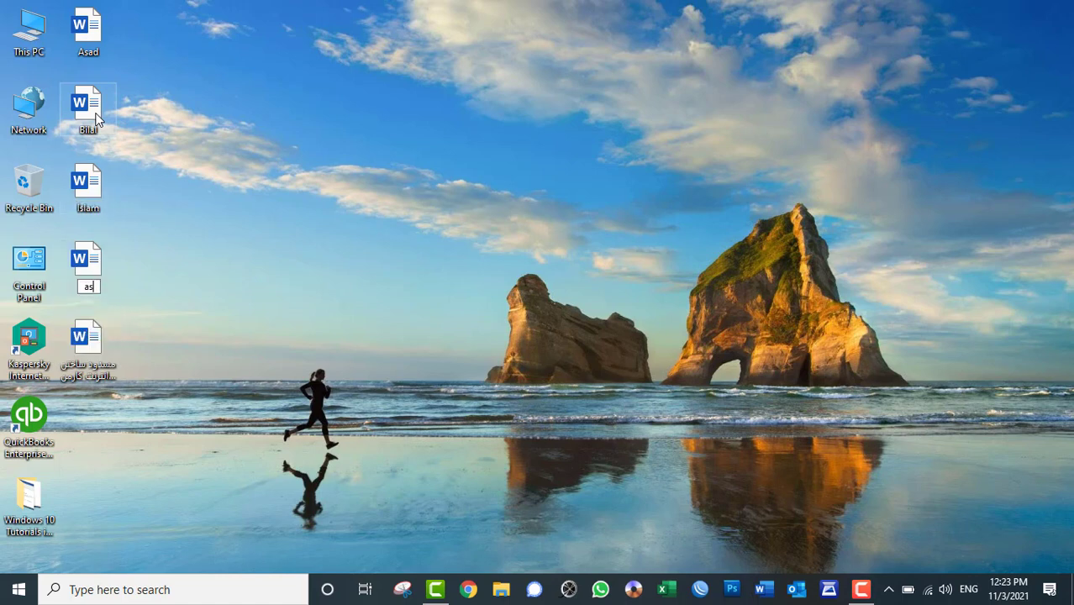
pyautogui.write('alam')
pyautogui.press('Return')
# Rename the fifth Word document on the desktop as Khan
pyautogui.press('Down')
pyautogui.press('F2')
pyautogui.write('Khan')
pyautogui.press('Return')
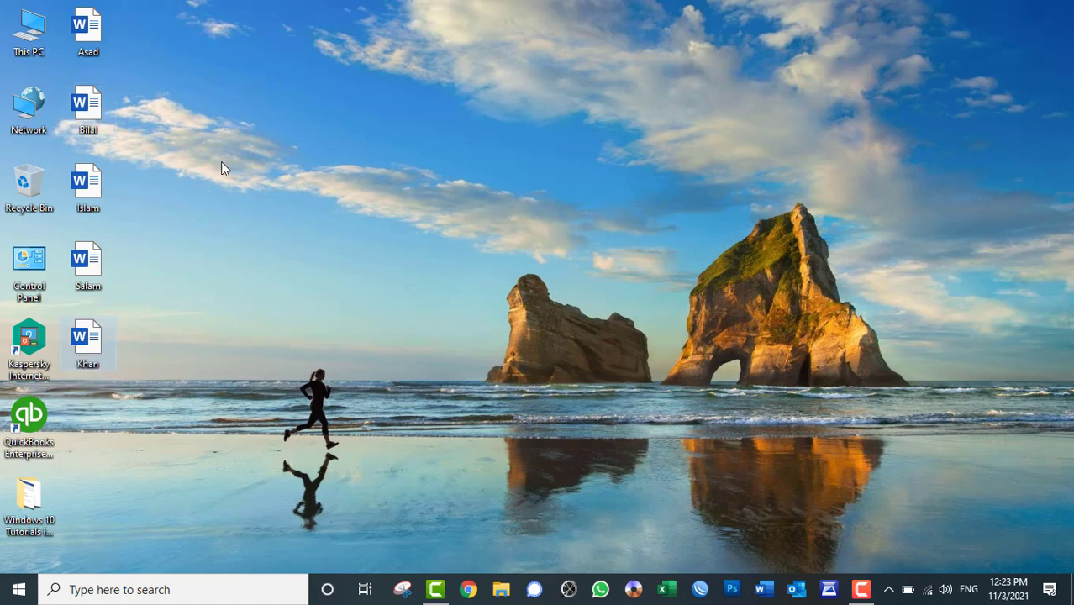
# Move the Asad document below the other Word documents, then sort the desktop icons by Name and refresh
pyautogui.moveTo(69, 31); pyautogui.dragTo(99, 419)
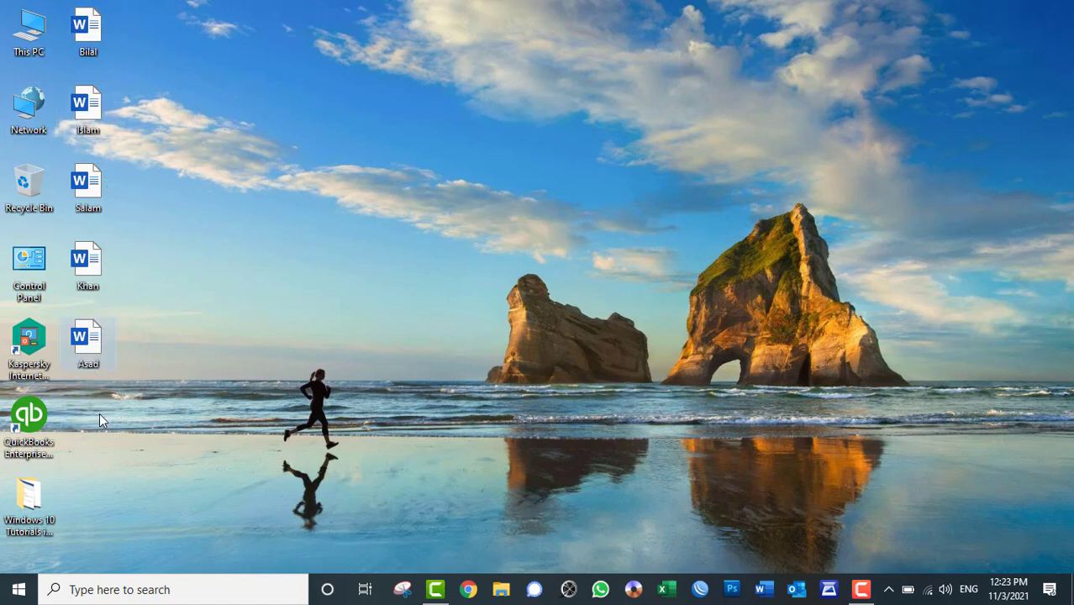
pyautogui.rightClick(483, 25)
pyautogui.moveTo(521, 54)
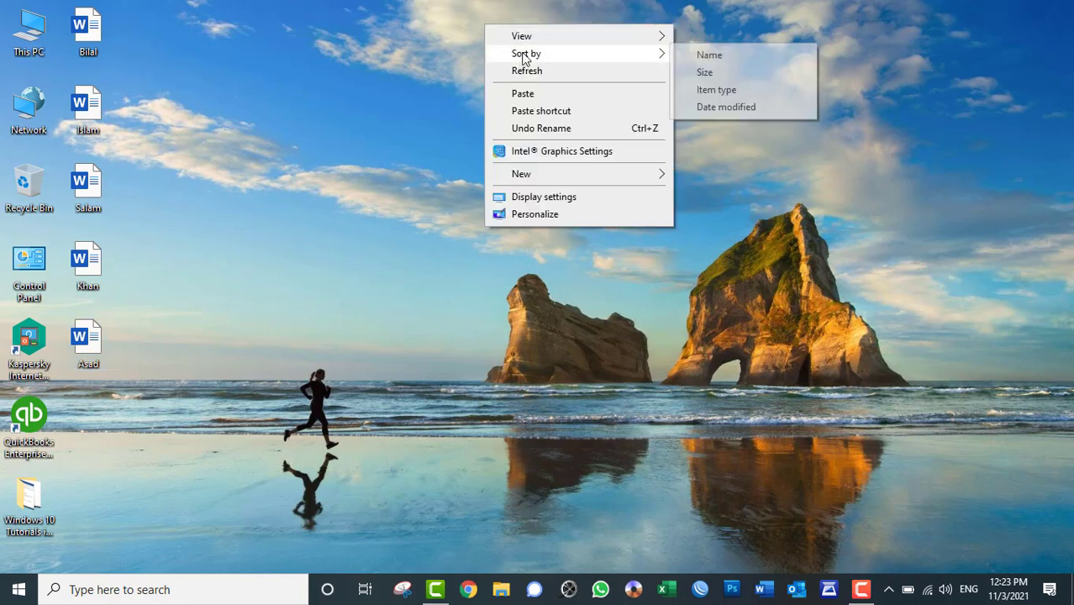
pyautogui.click(692, 55)
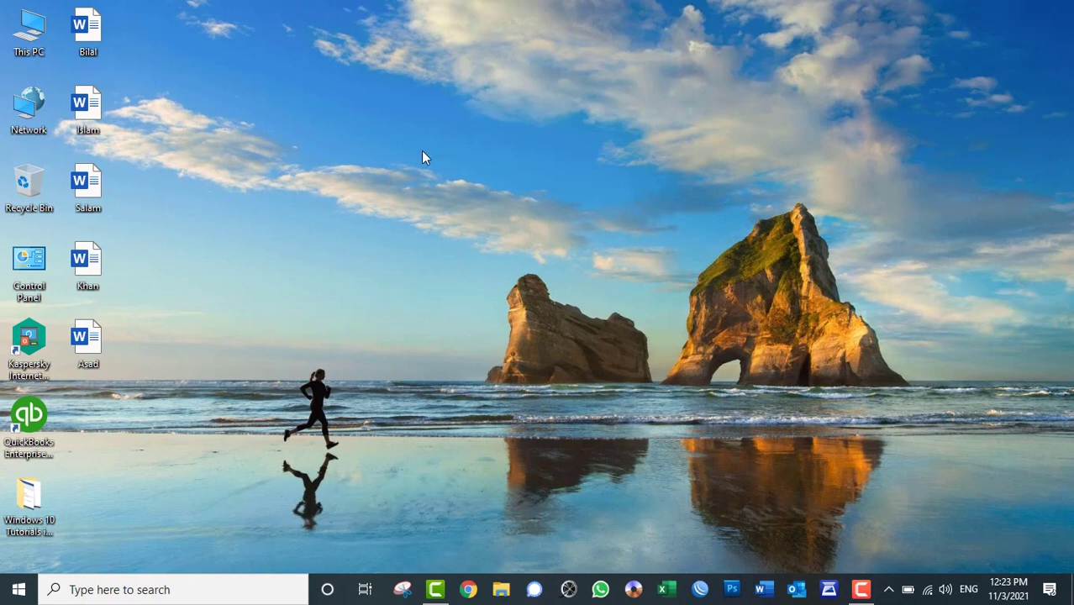
pyautogui.rightClick(510, 96)
pyautogui.click(551, 139)
# Sort the desktop icons by Size and check the file sizes of the Word documents
pyautogui.rightClick(565, 88)
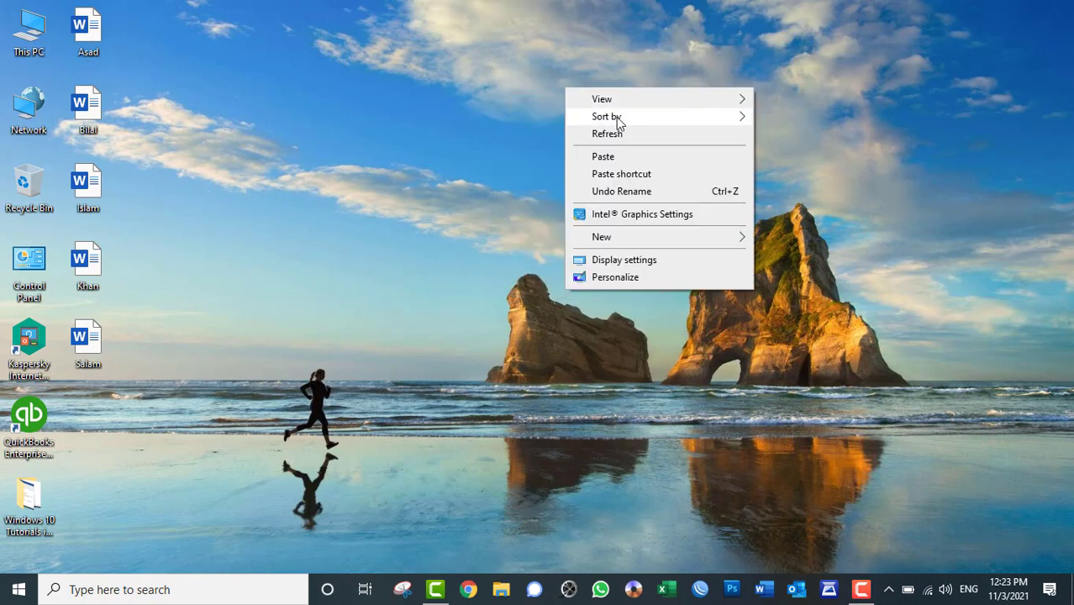
pyautogui.moveTo(616, 118)
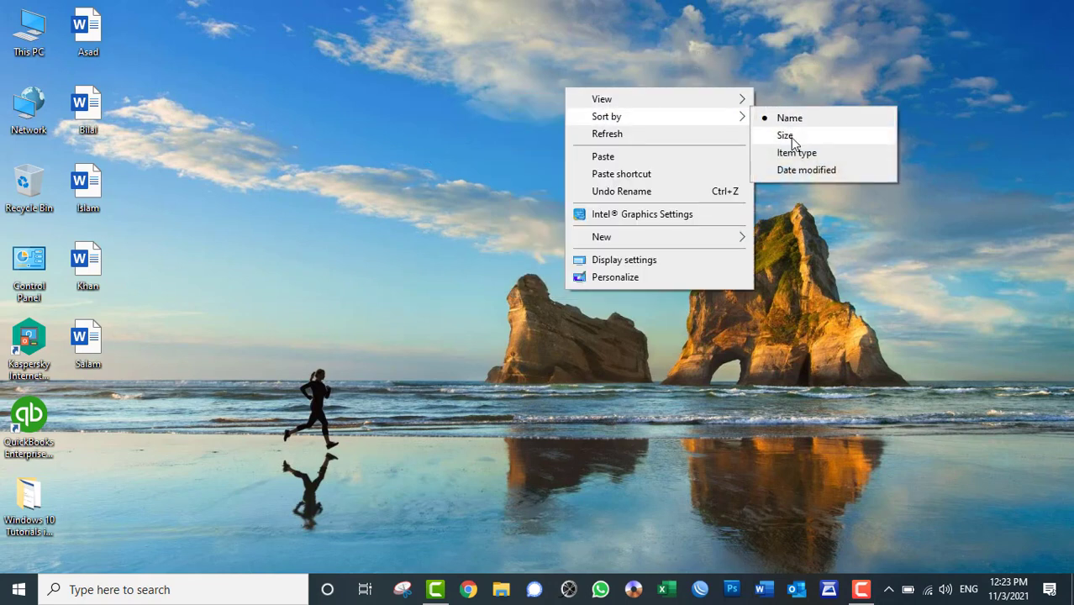
pyautogui.click(787, 135)
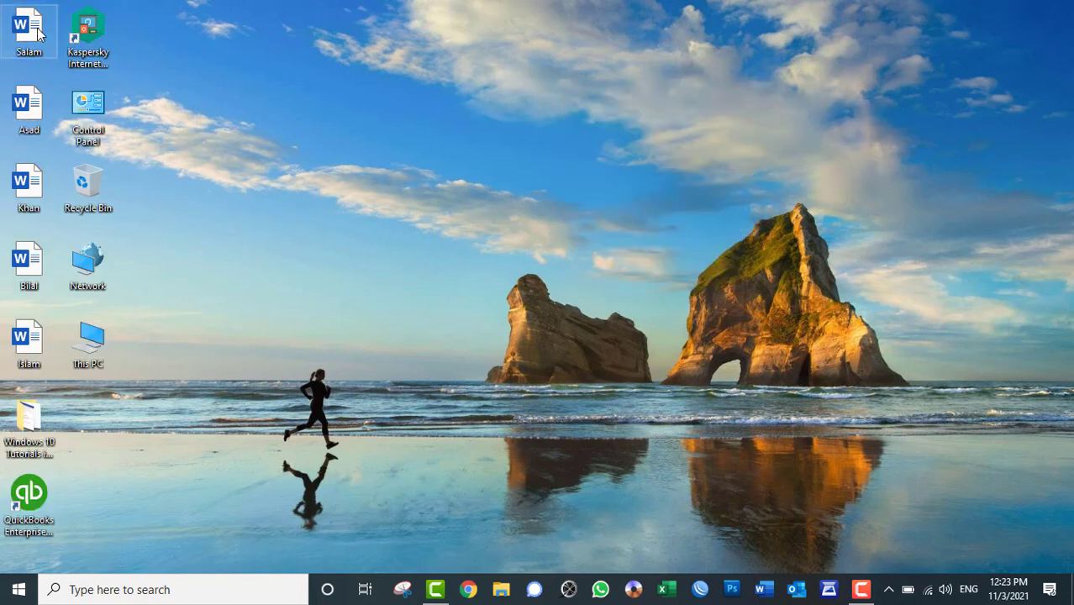
pyautogui.moveTo(37, 32)
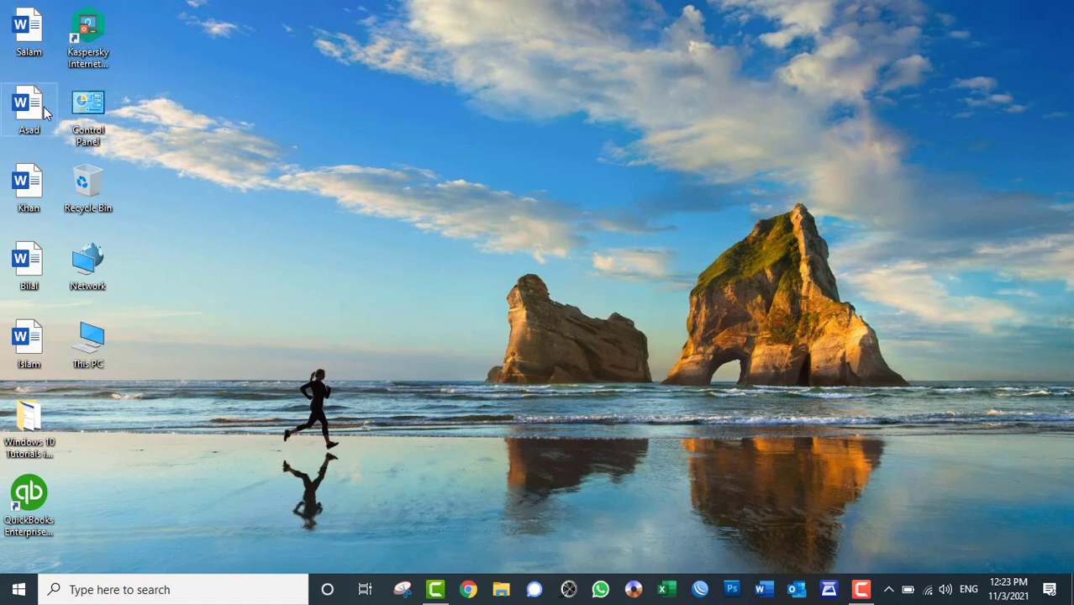
pyautogui.moveTo(43, 106)
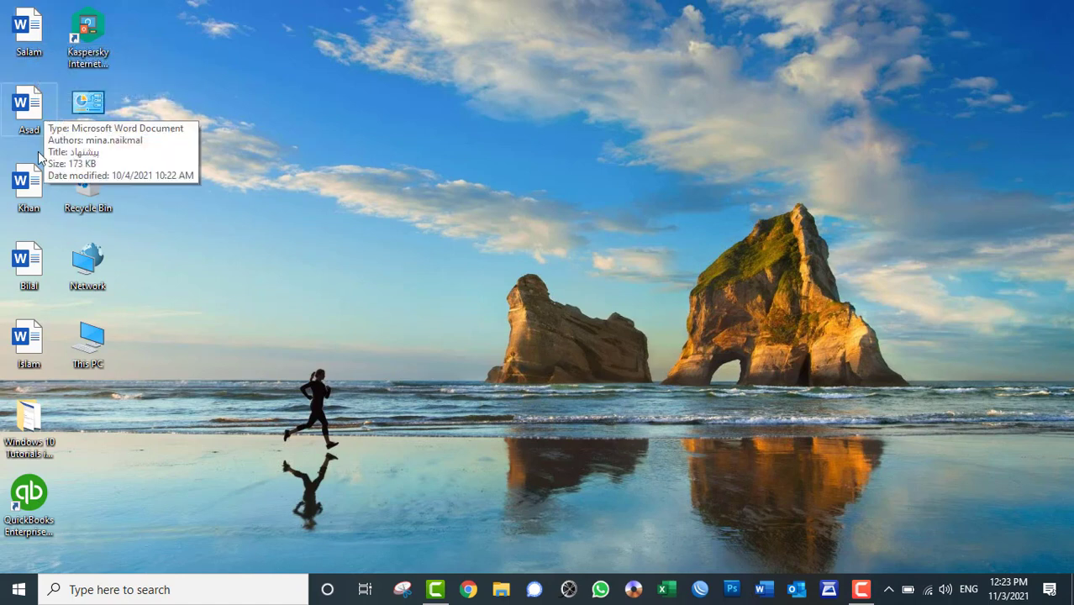
pyautogui.moveTo(34, 192)
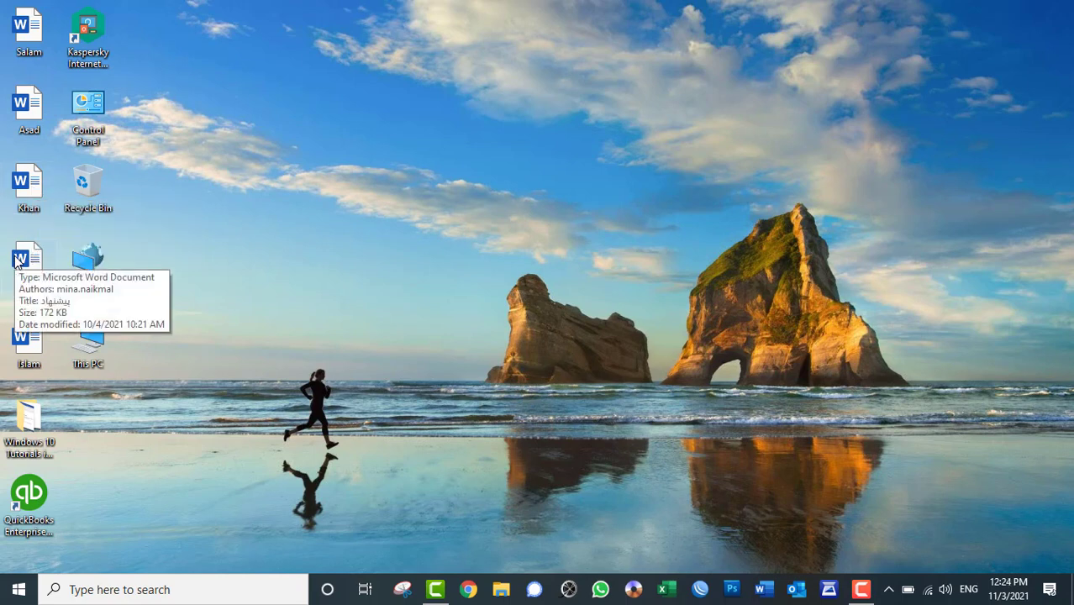
# Enlarge the Bilal document by repeatedly pasting its own content, save and close it, and refresh the desktop
pyautogui.moveTo(16, 261)
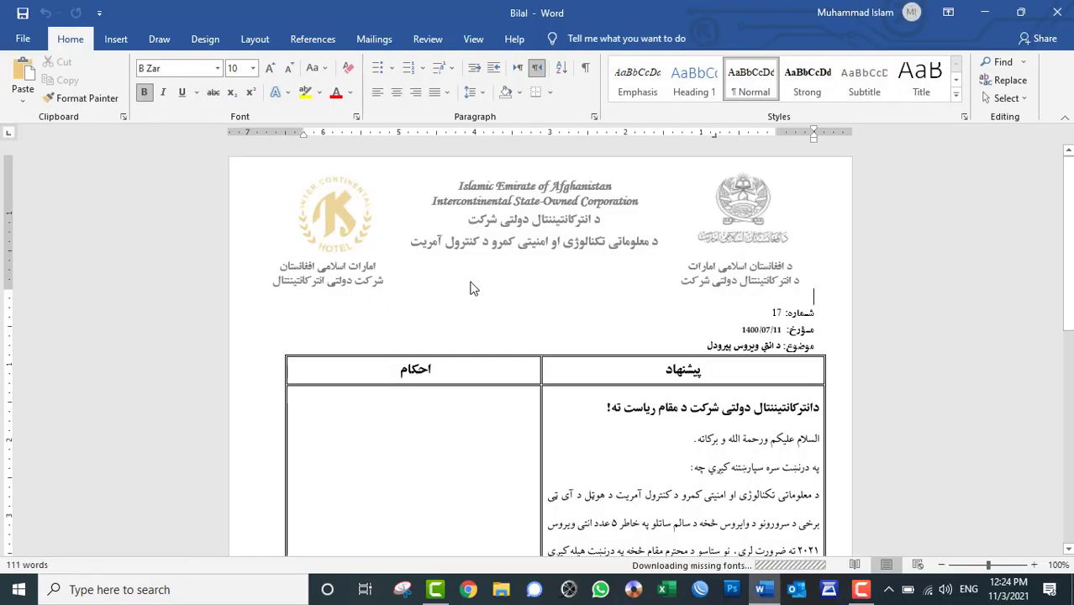
pyautogui.scroll(-10, 470, 288)
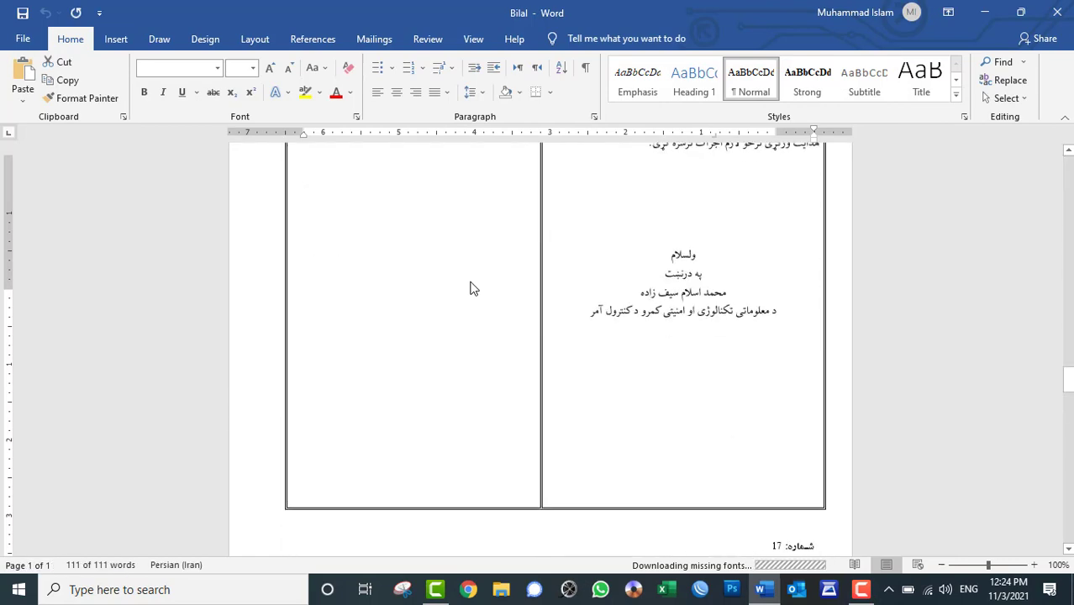
pyautogui.hotkey('ctrl', 'v')
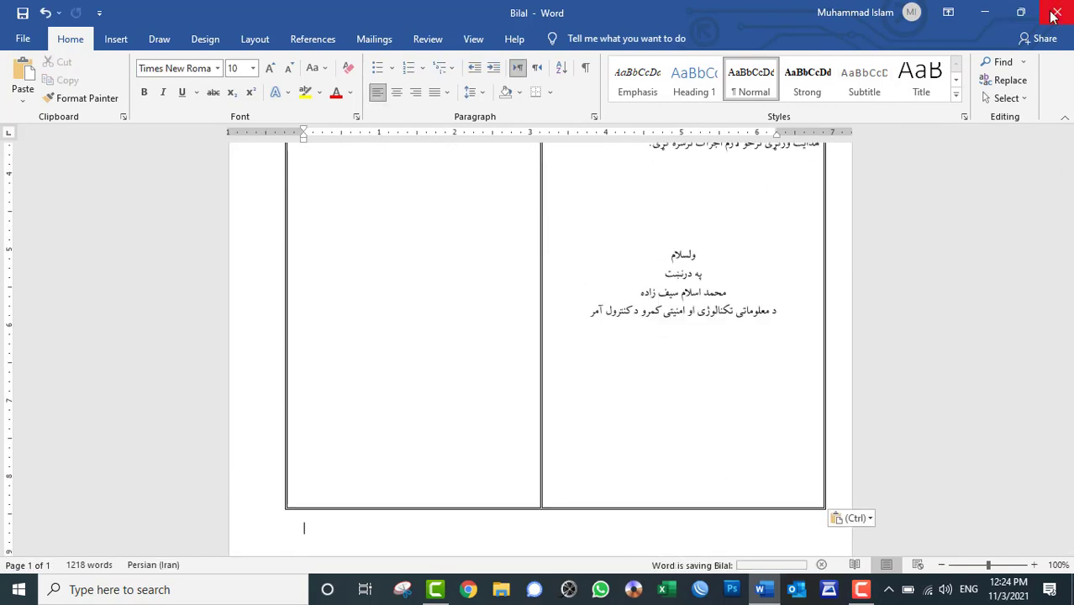
pyautogui.click(1054, 17)
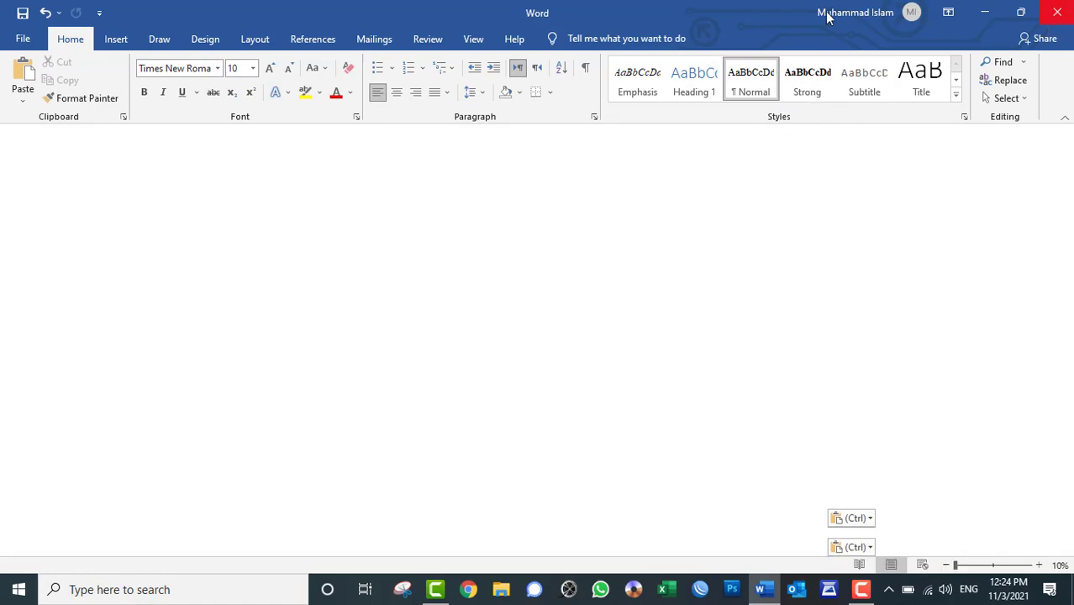
pyautogui.click(1057, 11)
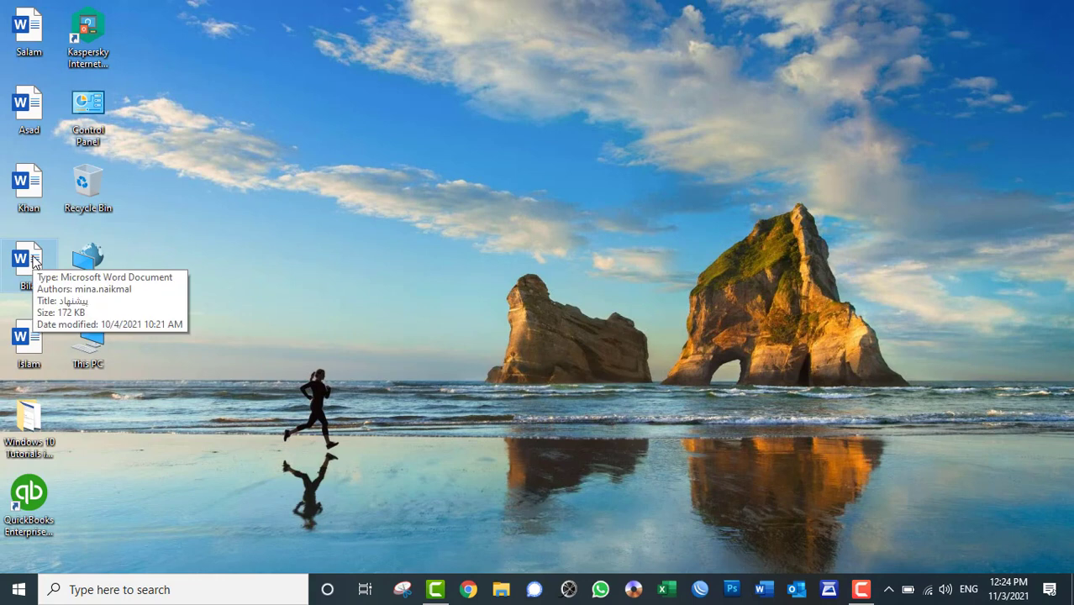
pyautogui.rightClick(185, 238)
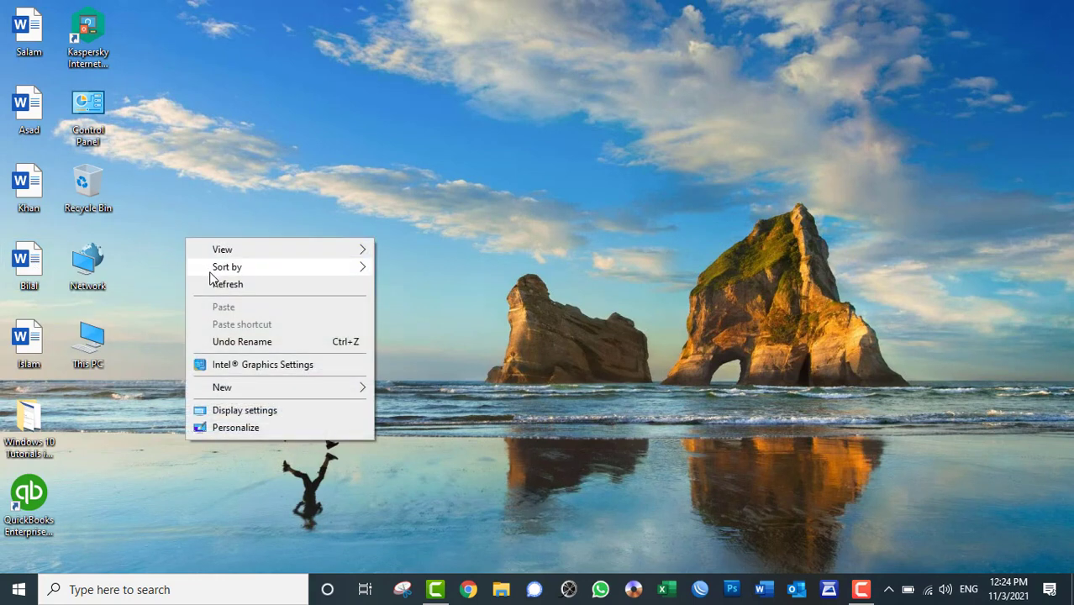
pyautogui.click(220, 283)
# Open the Khan document, enlarge it by repeatedly pasting its own content at the end, and close it
pyautogui.doubleClick(29, 262)
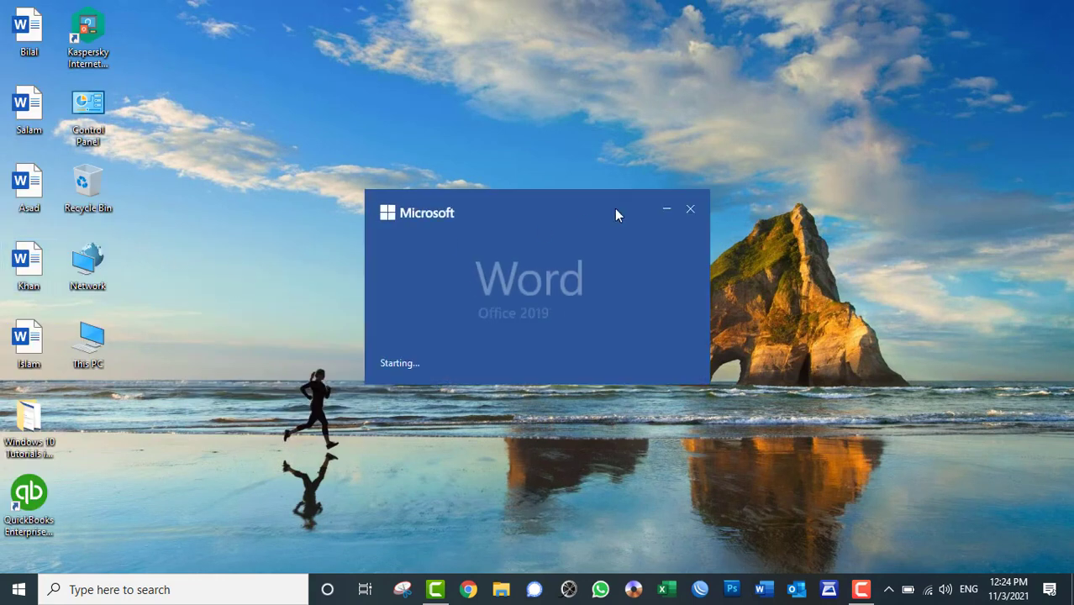
pyautogui.scroll(-10, 654, 300)
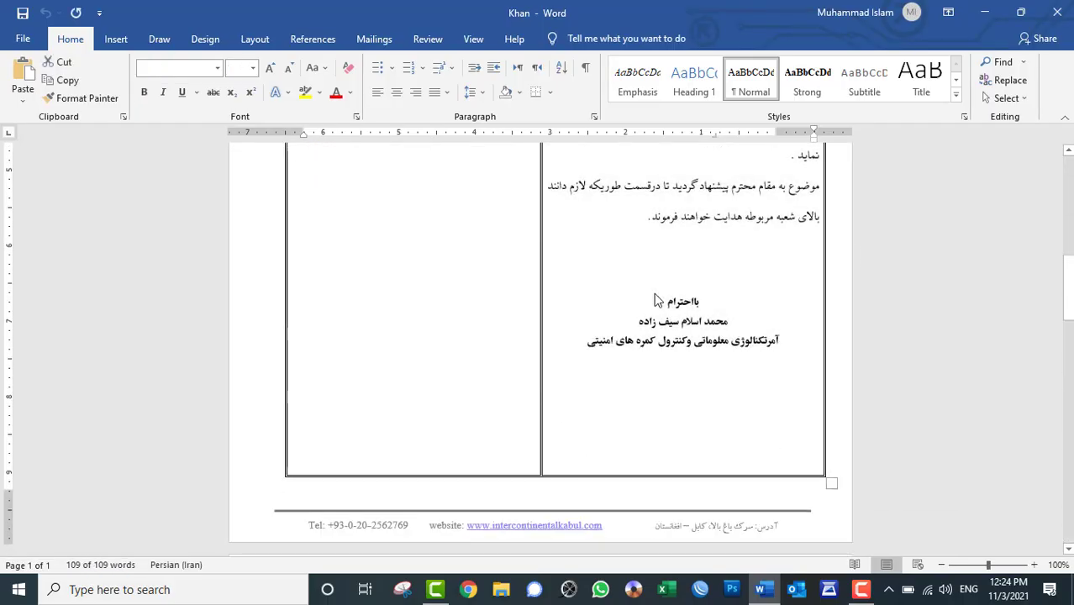
pyautogui.hotkey('ctrl', 'End')
pyautogui.hotkey('ctrl', 'v')
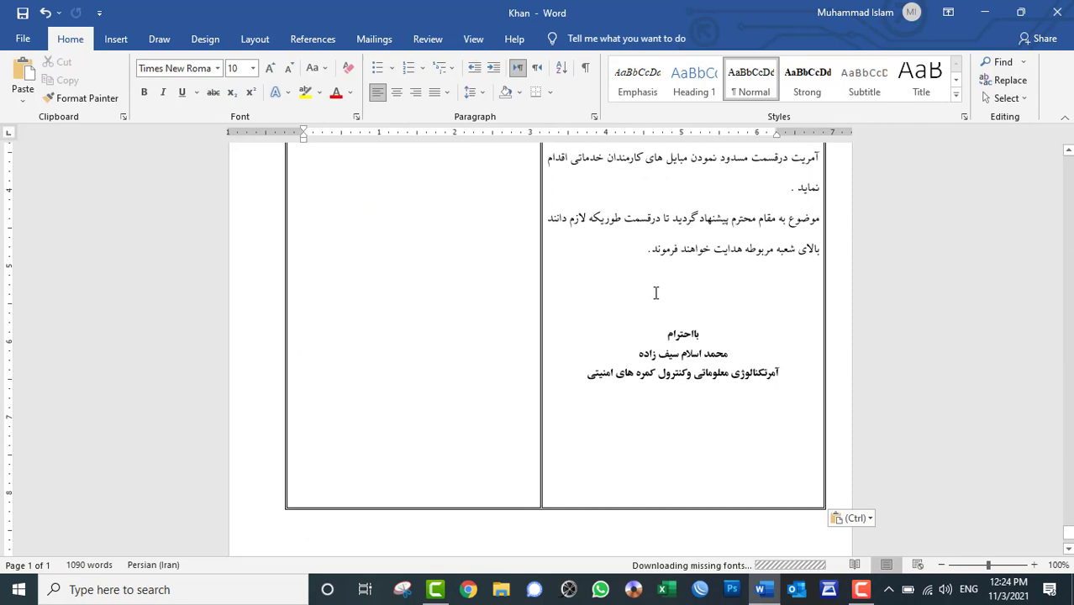
pyautogui.click(1057, 12)
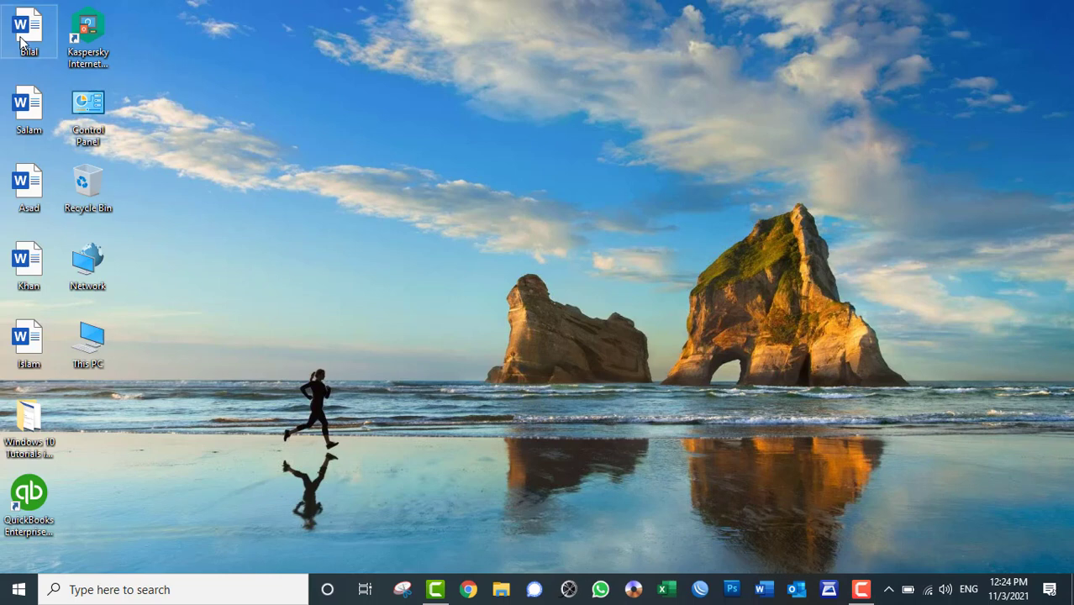
# Sort the desktop icons by Name
pyautogui.rightClick(395, 156)
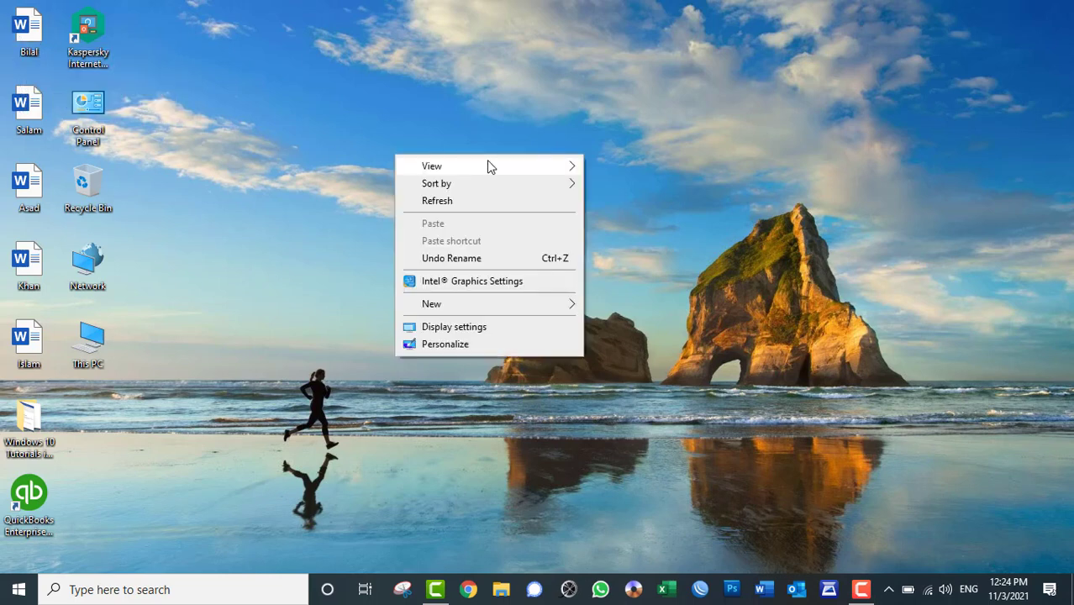
pyautogui.moveTo(492, 185)
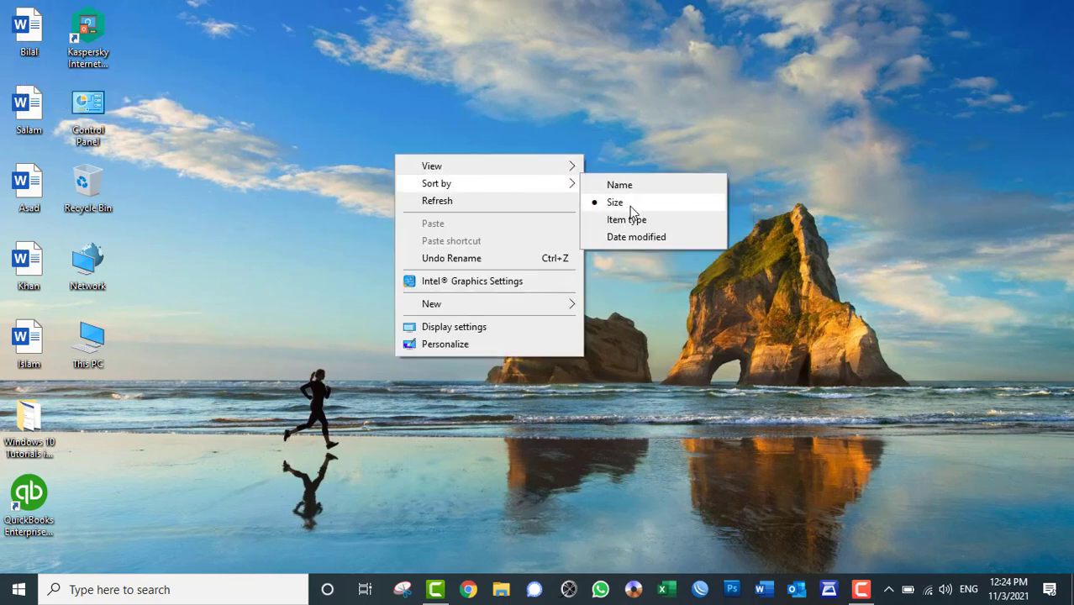
pyautogui.click(619, 186)
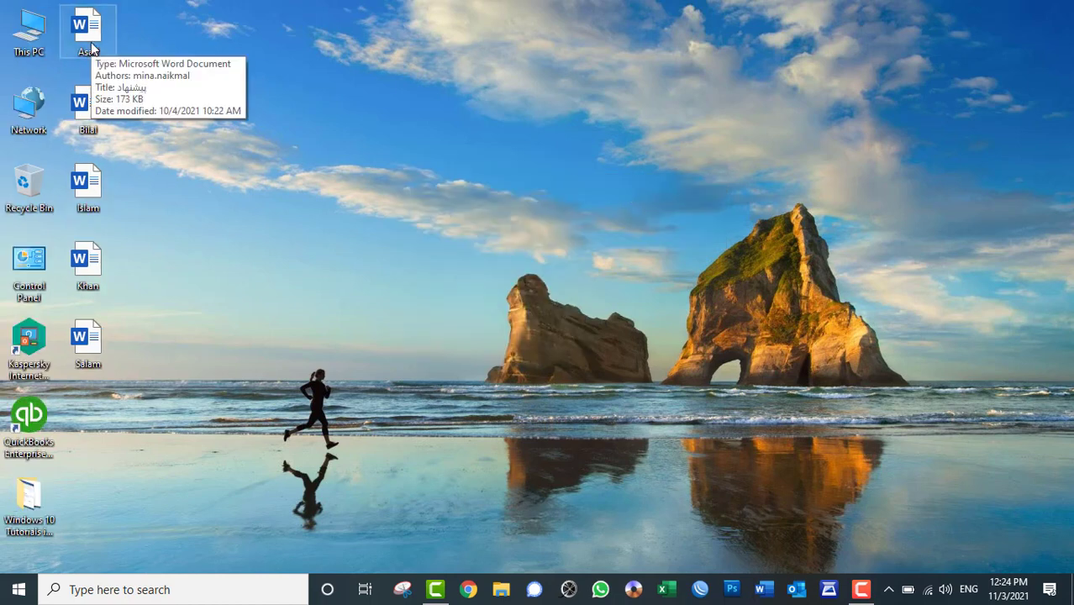
# Sort the desktop icons by Item type and after that by Date modified
pyautogui.rightClick(495, 70)
pyautogui.moveTo(563, 105)
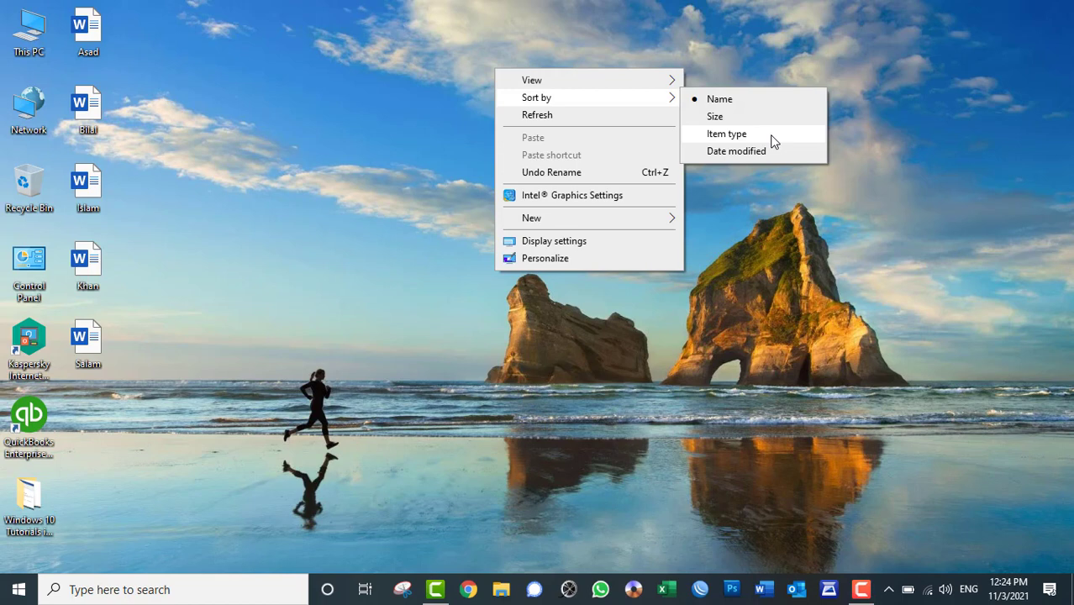
pyautogui.click(771, 136)
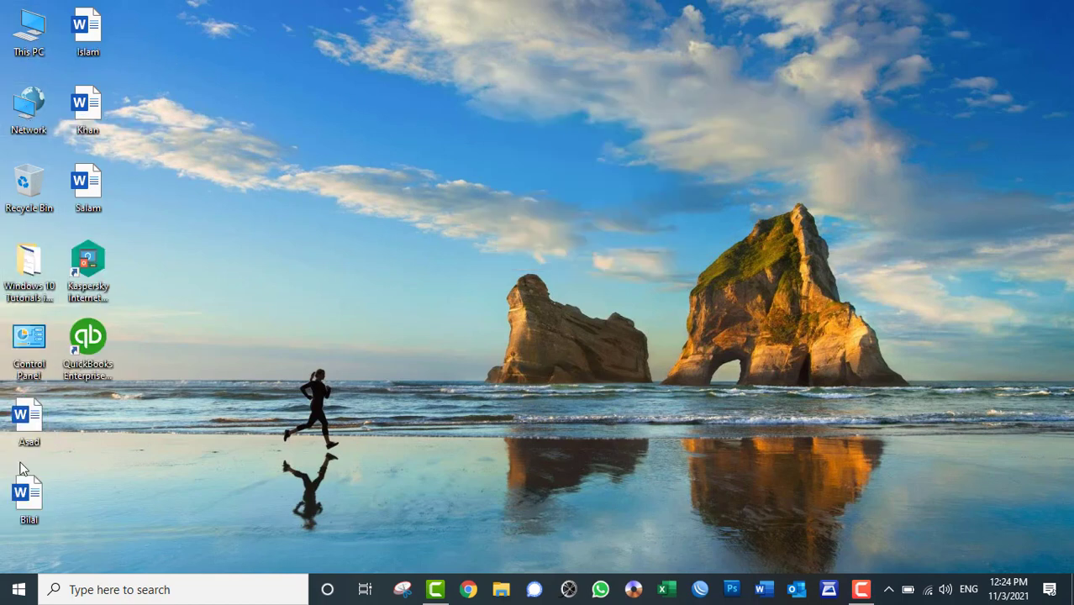
pyautogui.rightClick(740, 107)
pyautogui.moveTo(821, 134)
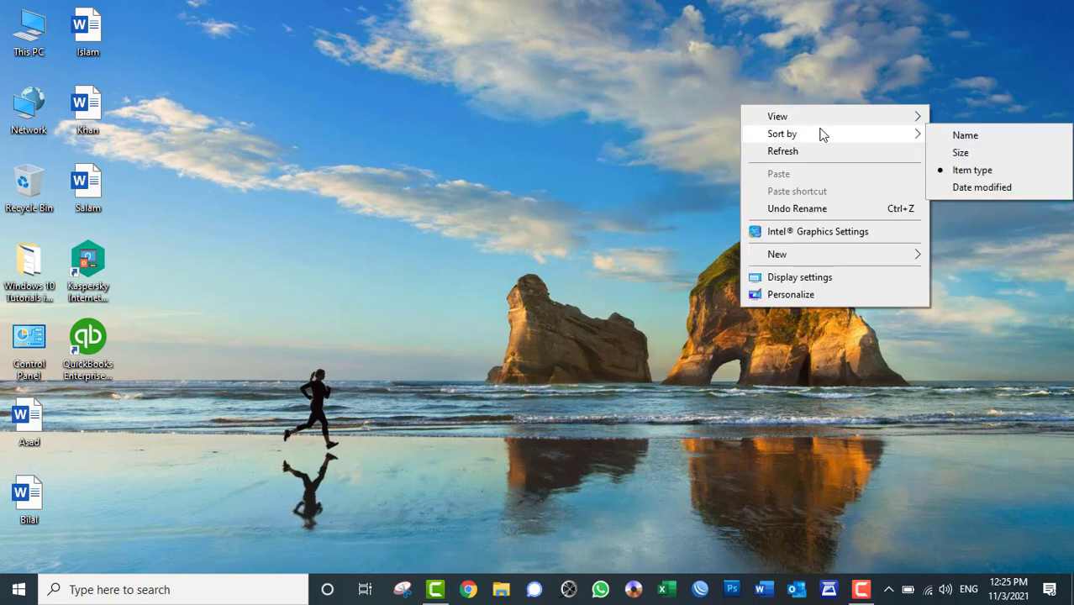
pyautogui.click(989, 190)
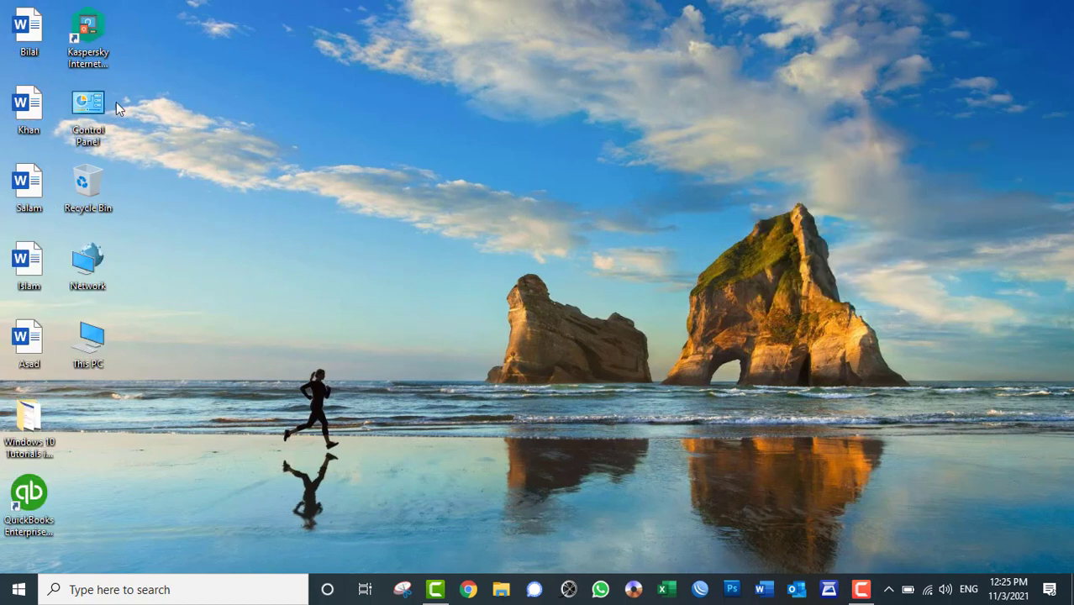
# Sort the desktop icons by Name again and refresh the desktop twice
pyautogui.rightClick(613, 49)
pyautogui.moveTo(622, 80)
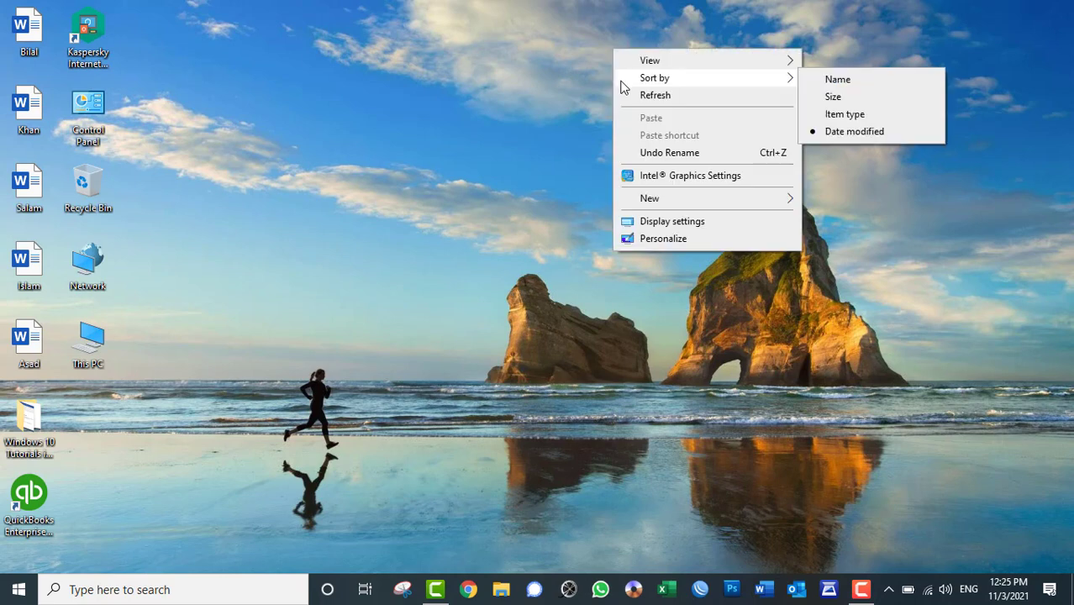
pyautogui.click(837, 80)
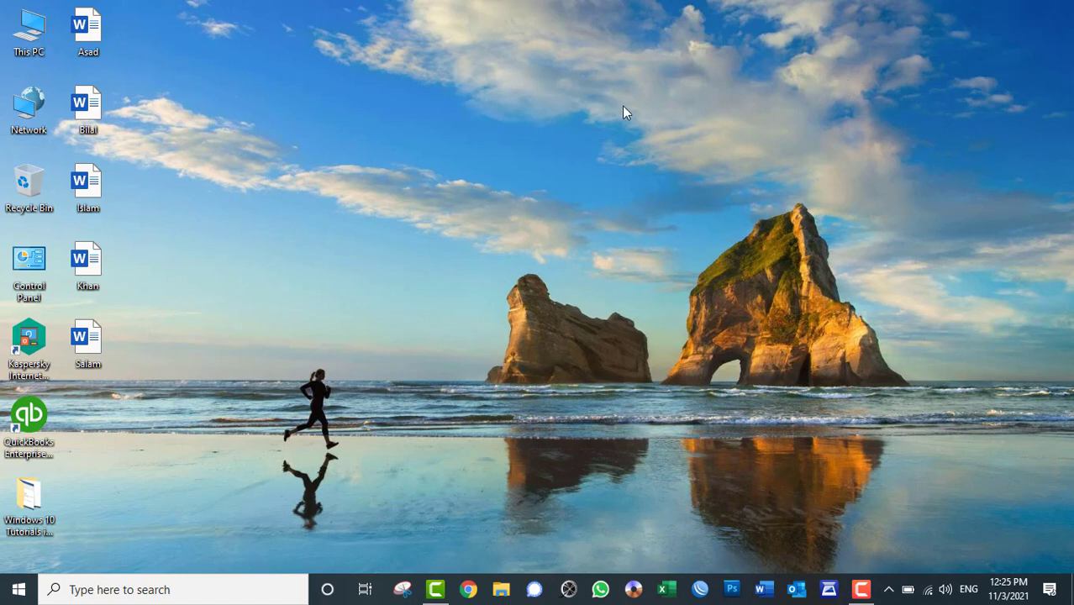
pyautogui.rightClick(411, 95)
pyautogui.moveTo(485, 124)
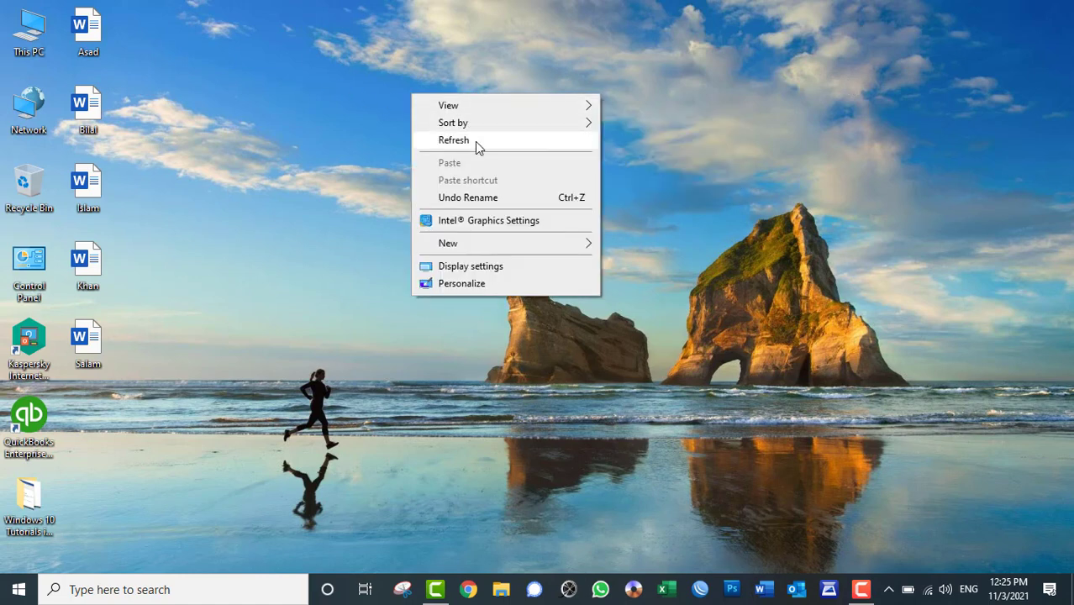
pyautogui.click(474, 142)
pyautogui.rightClick(571, 26)
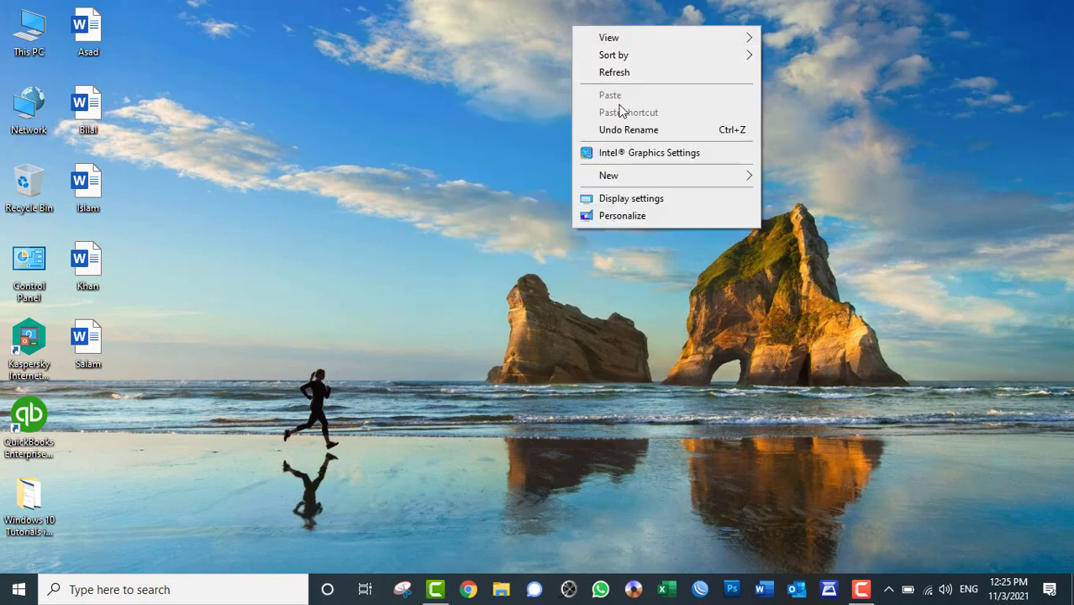
pyautogui.click(614, 74)
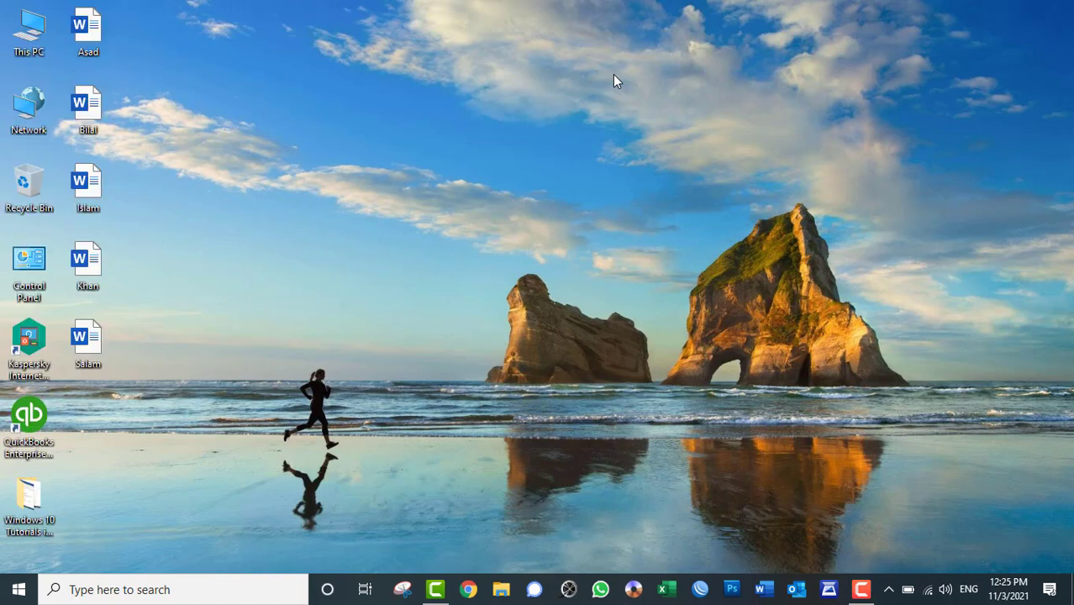
pyautogui.rightClick(464, 116)
pyautogui.moveTo(488, 132)
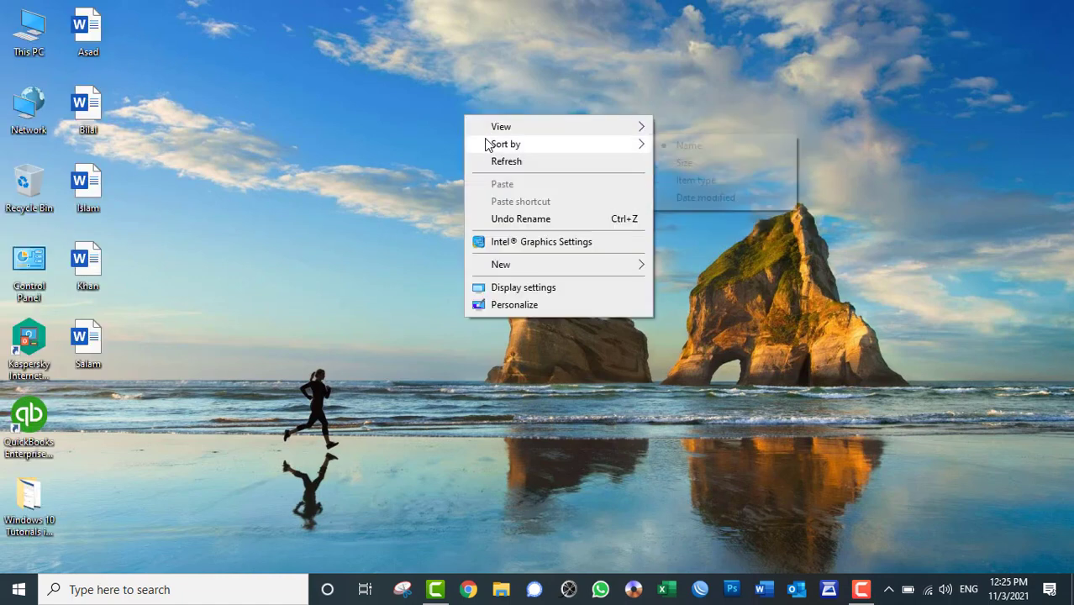
pyautogui.click(364, 191)
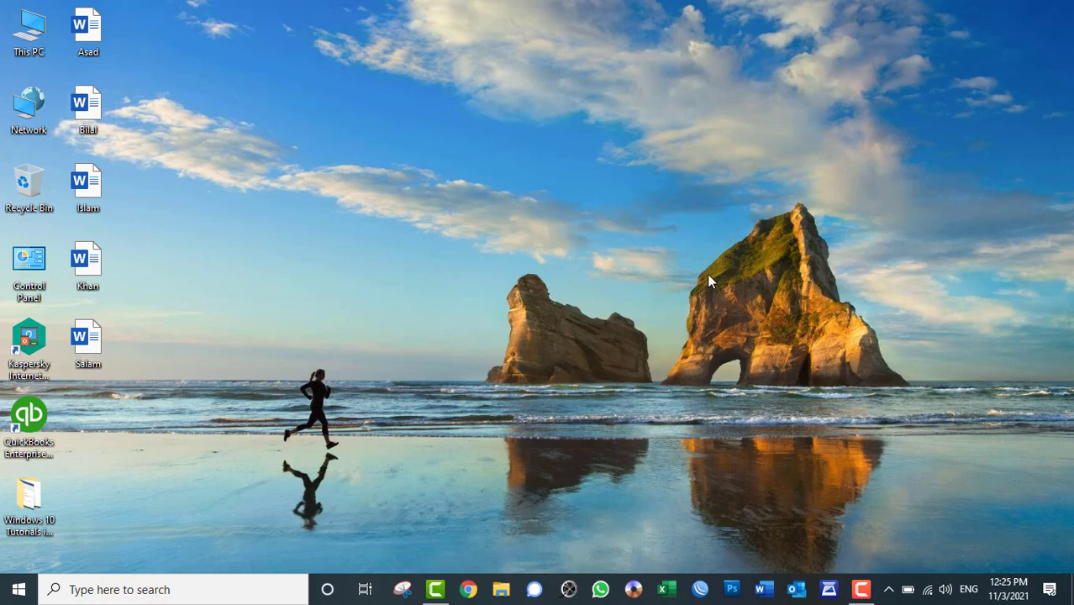
pyautogui.doubleClick(28, 32)
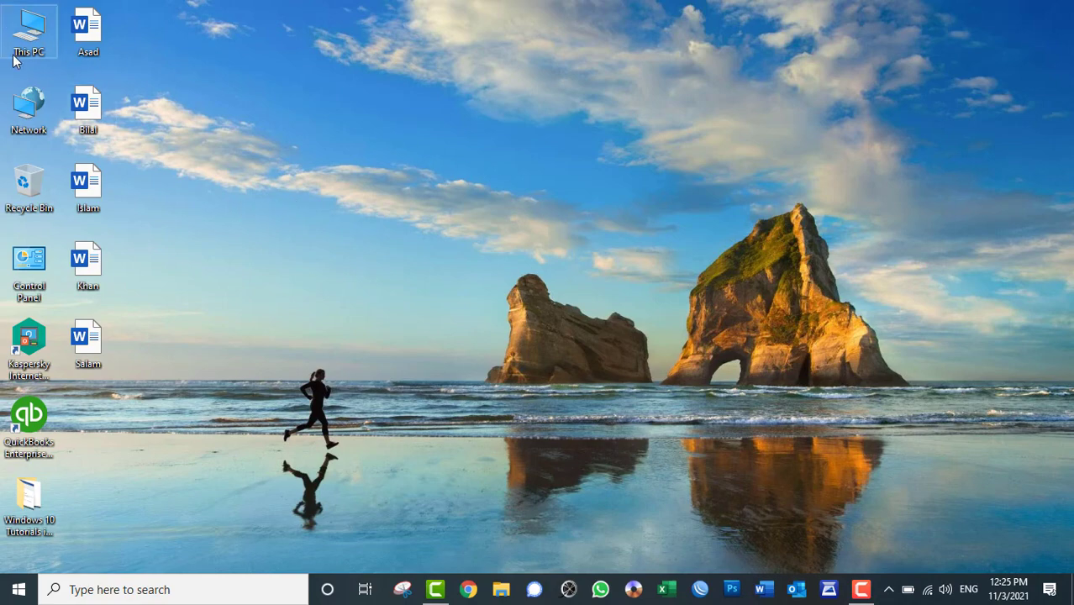
pyautogui.click(1056, 7)
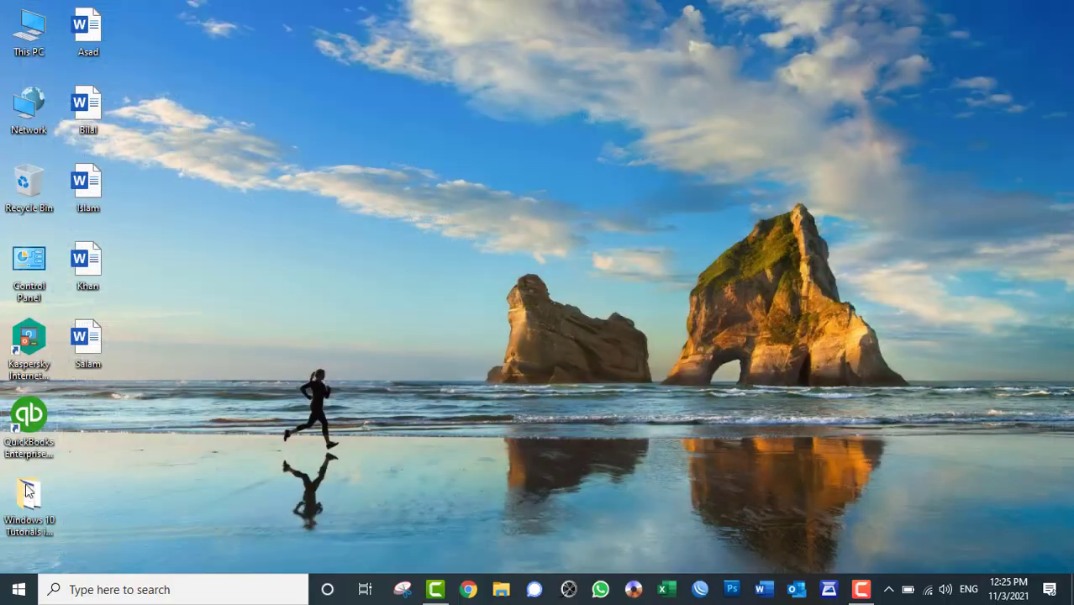
# Copy the Day2 image from the Images subfolder of the Windows 10 Tutorials folder and paste it onto the desktop
pyautogui.doubleClick(26, 497)
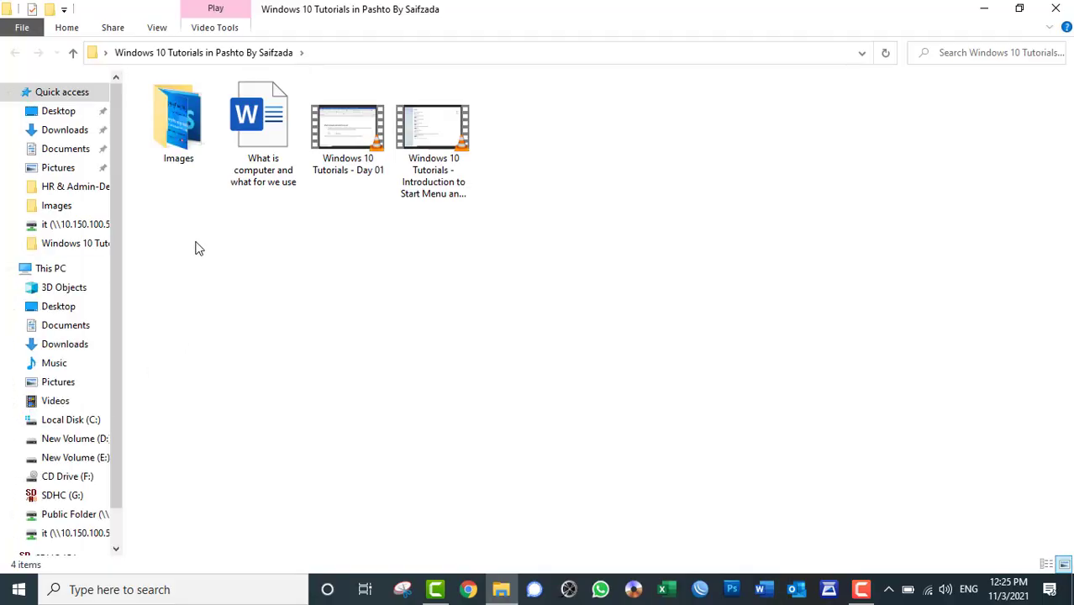
pyautogui.doubleClick(183, 158)
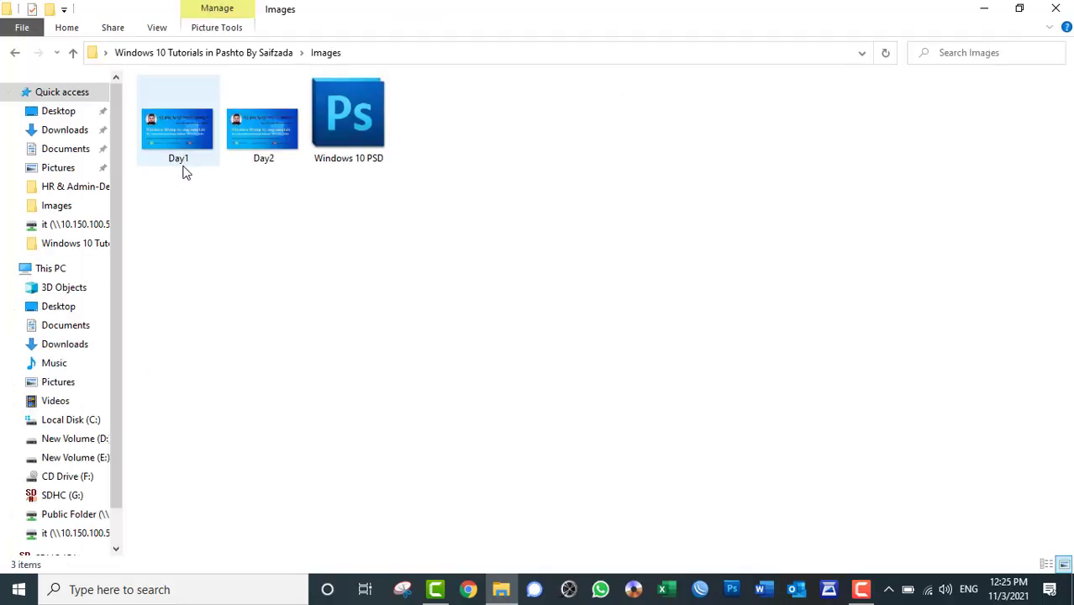
pyautogui.rightClick(250, 122)
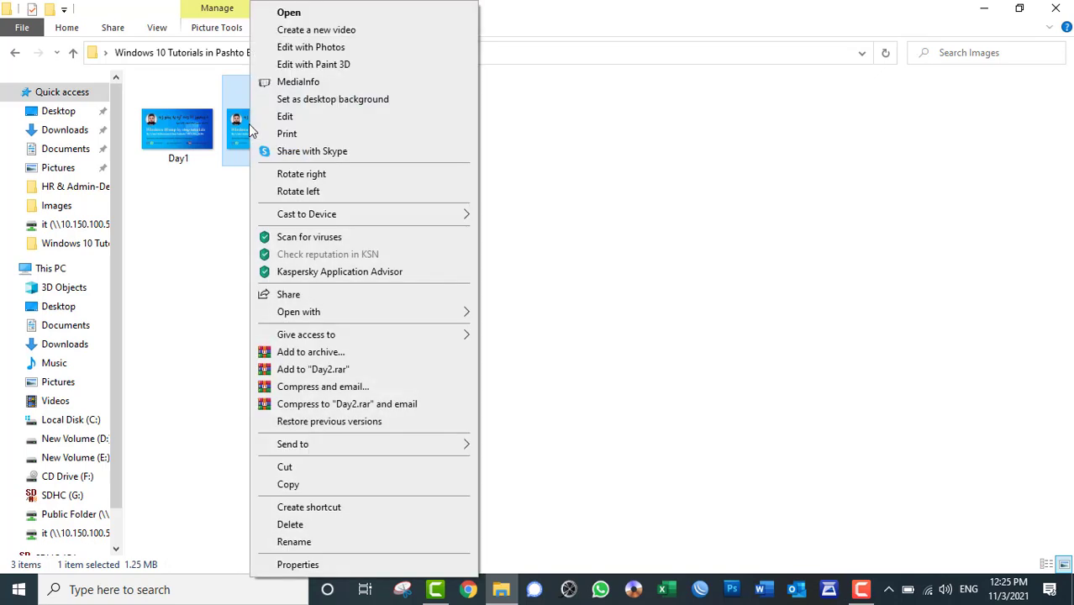
pyautogui.click(243, 400)
pyautogui.click(245, 168)
pyautogui.rightClick(245, 168)
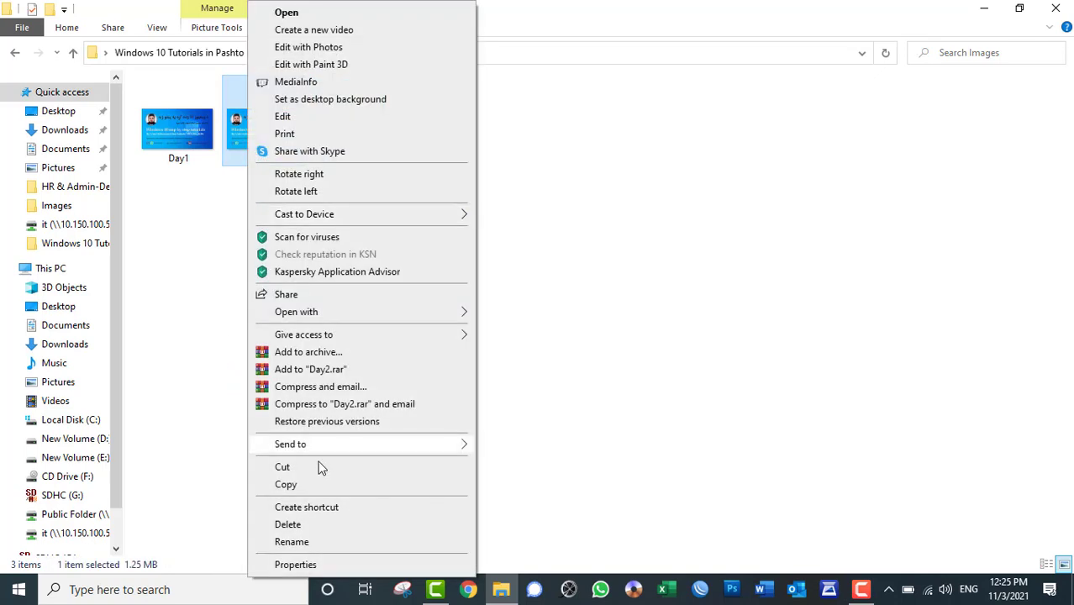
pyautogui.click(310, 487)
pyautogui.click(1055, 9)
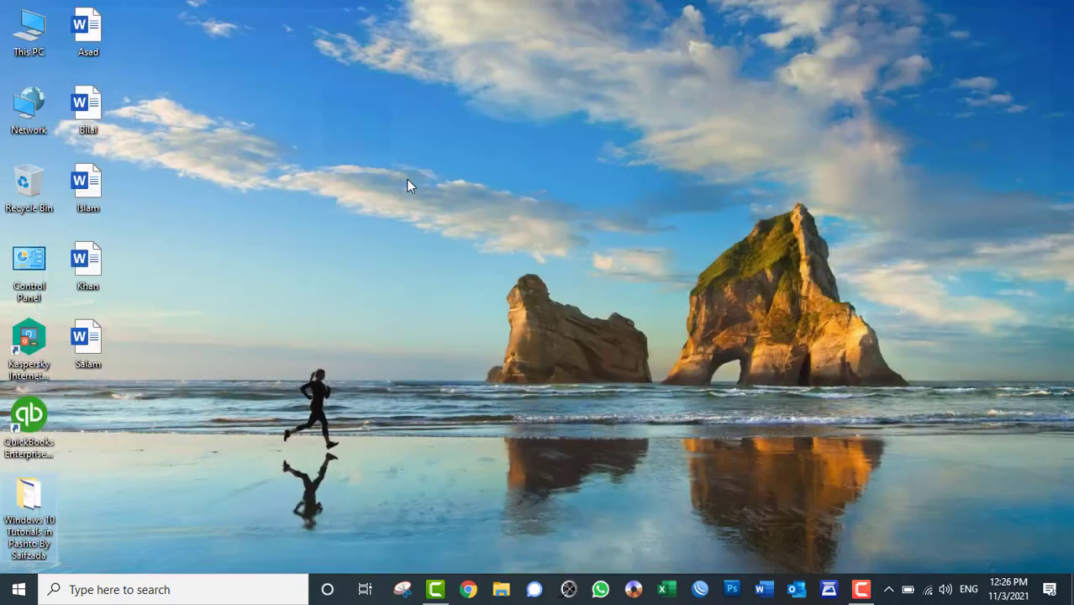
pyautogui.rightClick(268, 190)
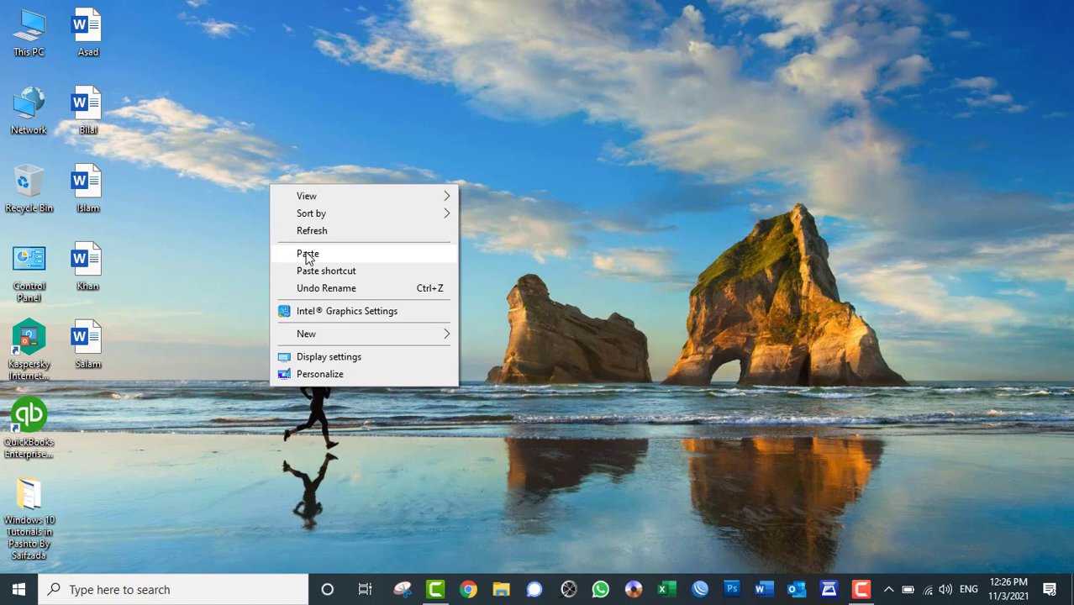
pyautogui.click(308, 253)
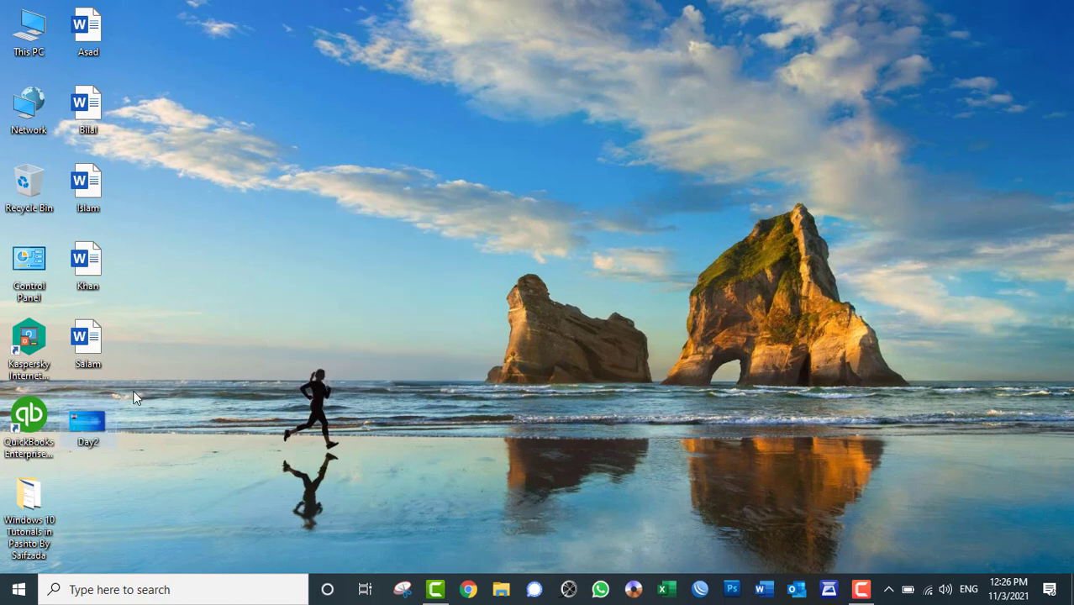
# Delete the original Day2 image from the Images subfolder of the Windows 10 Tutorials folder and close the folder
pyautogui.rightClick(347, 244)
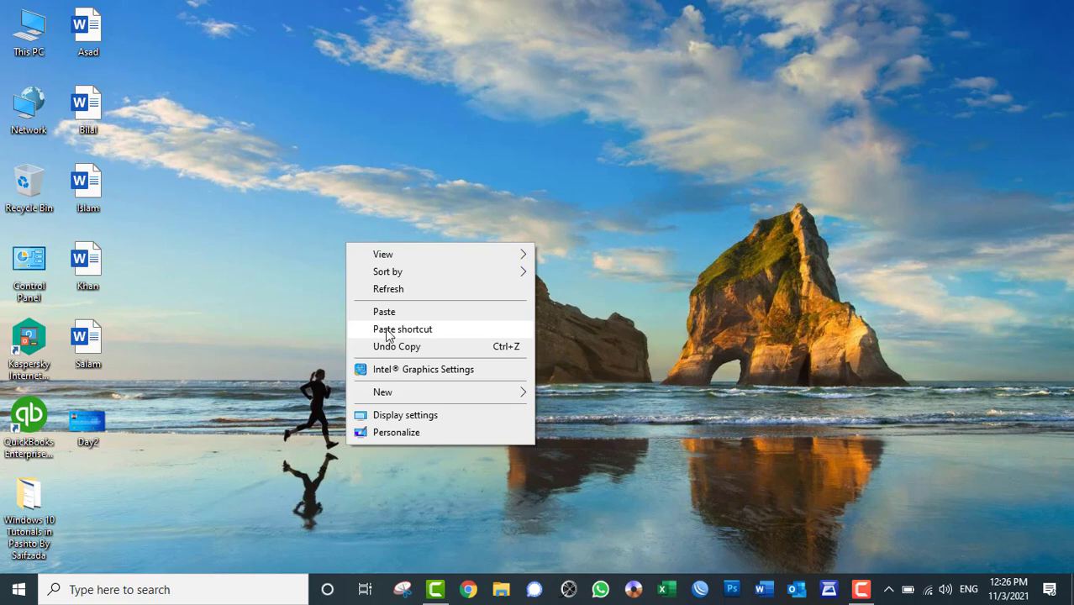
pyautogui.click(183, 380)
pyautogui.doubleClick(30, 497)
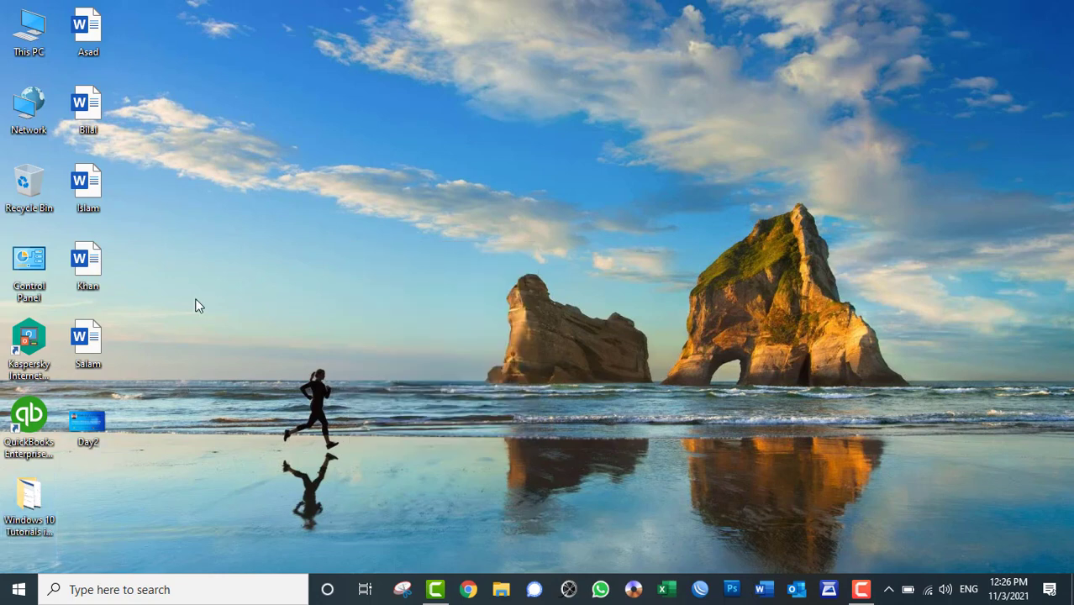
pyautogui.doubleClick(178, 126)
pyautogui.rightClick(281, 122)
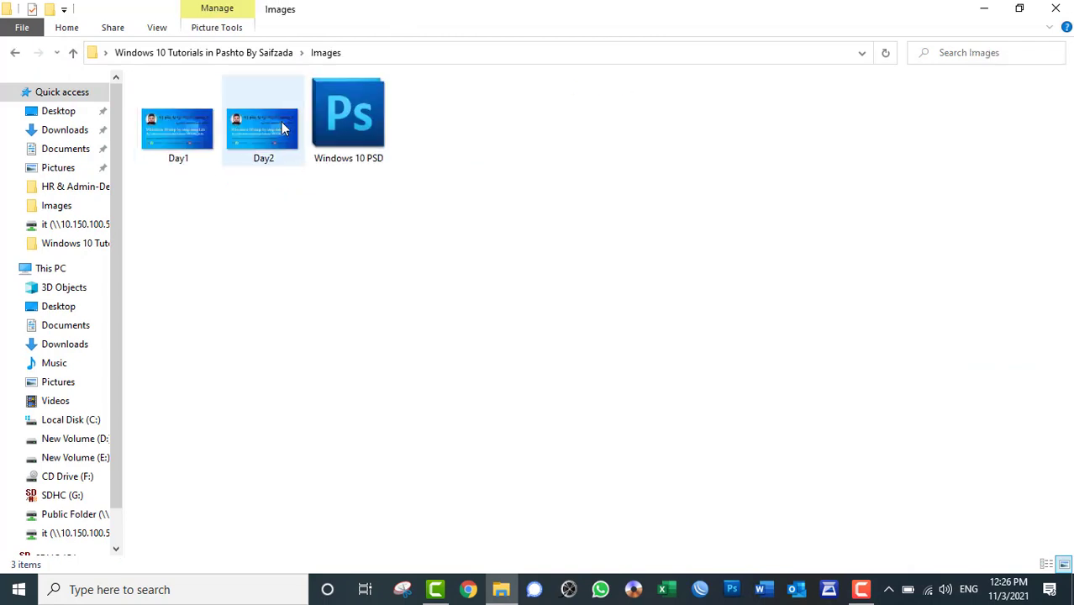
pyautogui.click(321, 524)
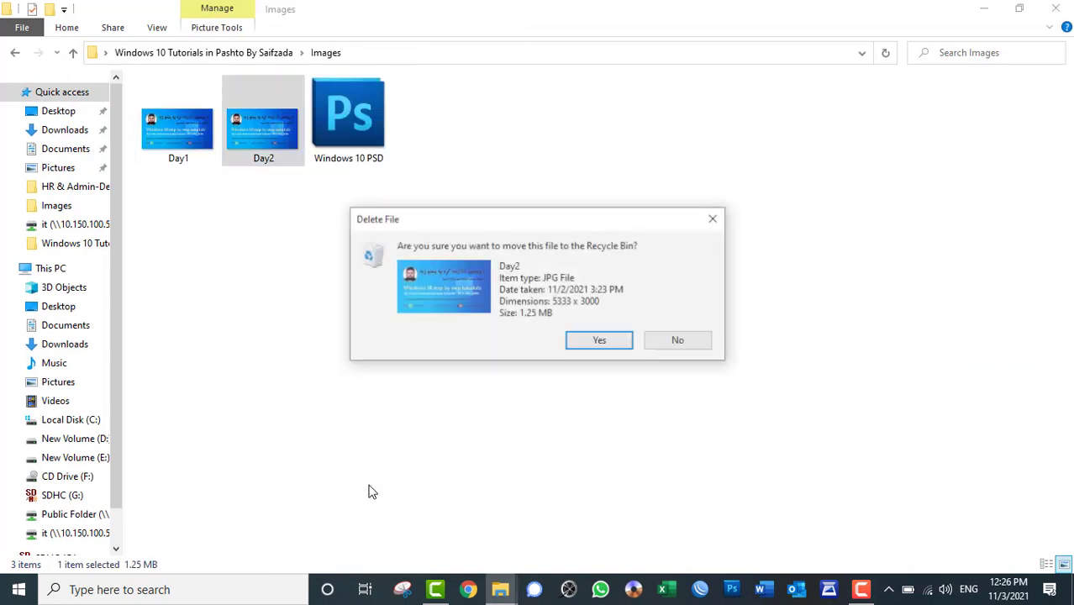
pyautogui.click(600, 342)
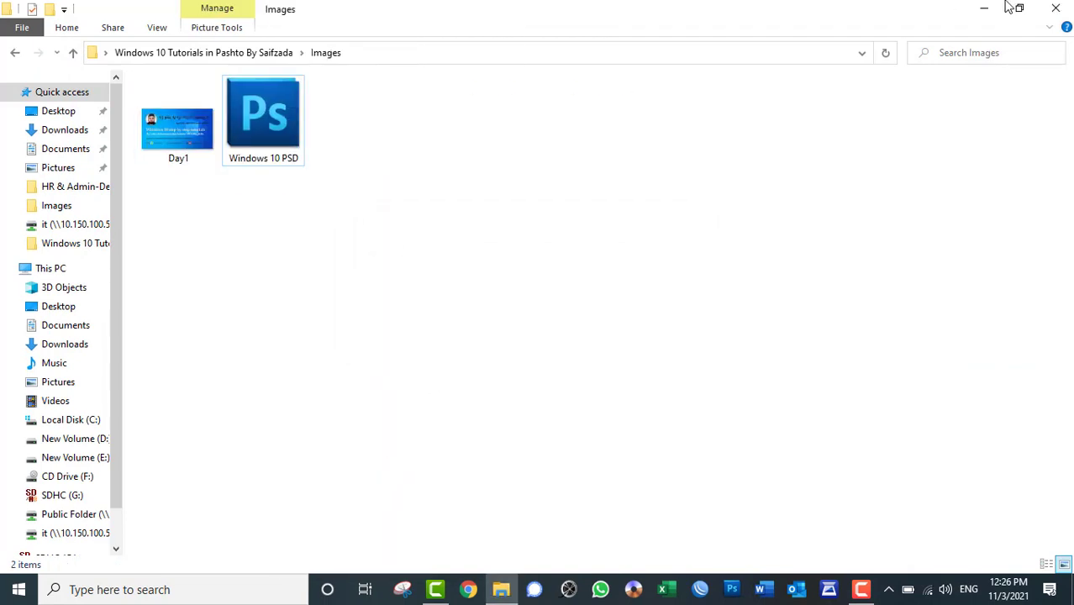
pyautogui.click(1055, 9)
# View the desktop copy of the Day2 image, close it, and move it into the Images subfolder of the Windows 10 Tutorials folder
pyautogui.doubleClick(89, 422)
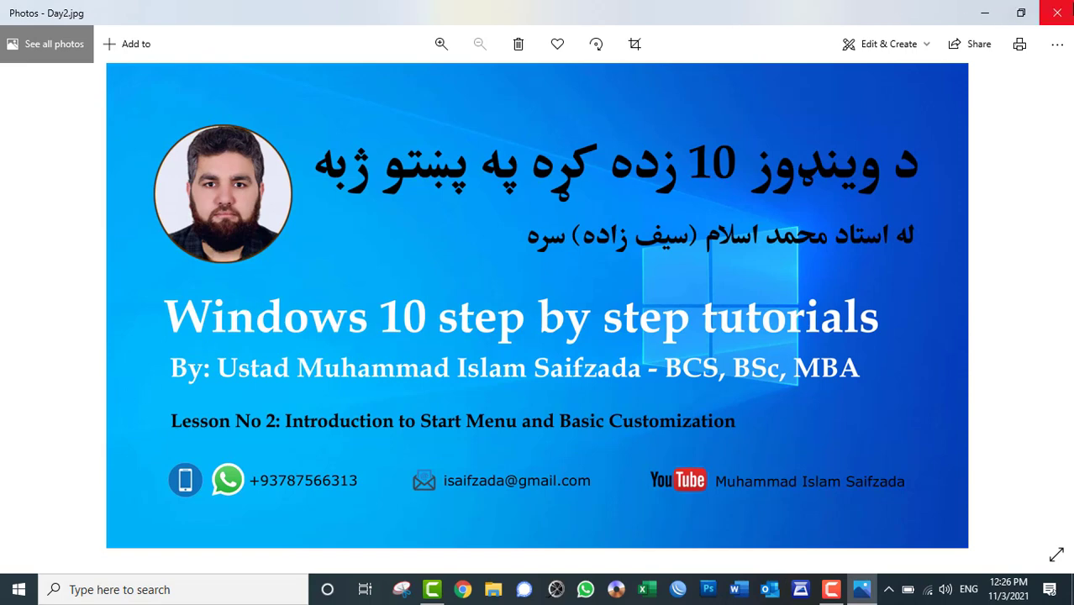
pyautogui.click(1056, 8)
pyautogui.moveTo(104, 411); pyautogui.dragTo(31, 501)
pyautogui.click(500, 589)
pyautogui.doubleClick(181, 124)
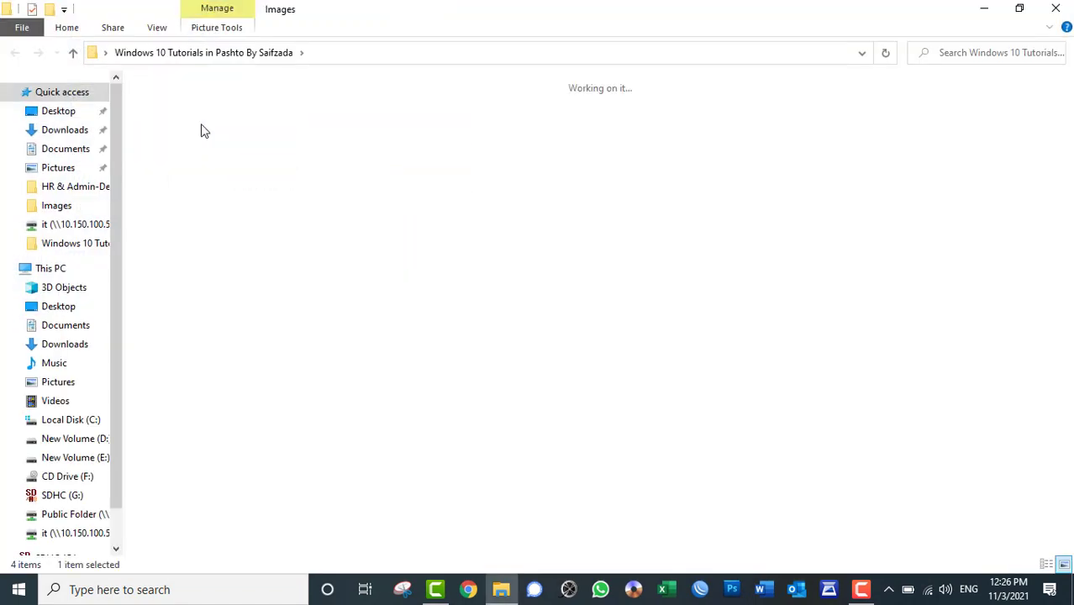
pyautogui.hotkey('ctrl', 'v')
# Copy the Day2 image in the Images folder and paste it onto the desktop as a shortcut
pyautogui.rightClick(336, 167)
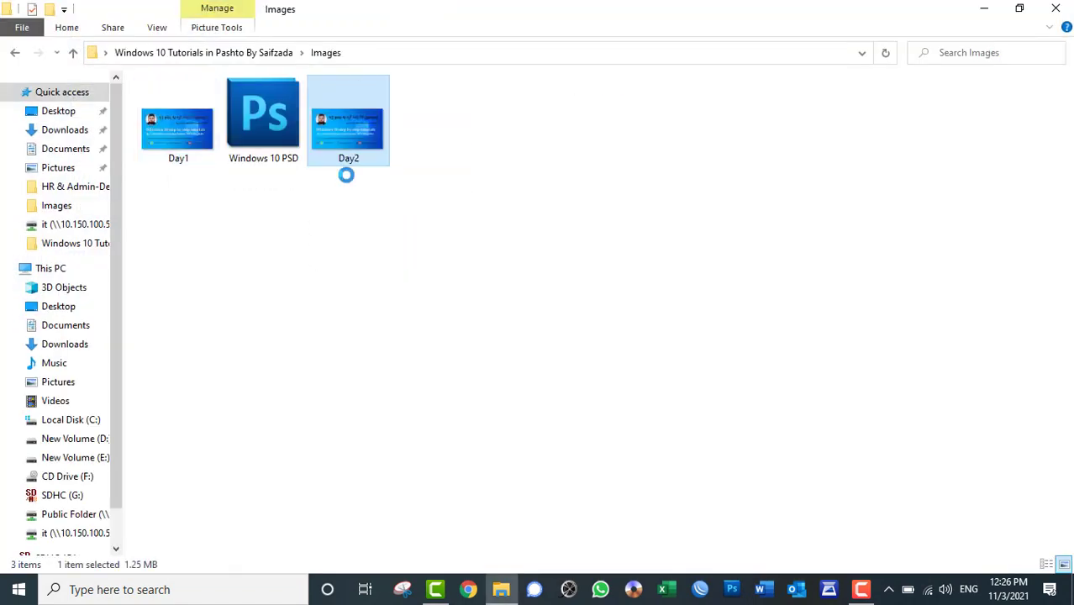
pyautogui.click(372, 485)
pyautogui.click(1056, 9)
pyautogui.rightClick(513, 163)
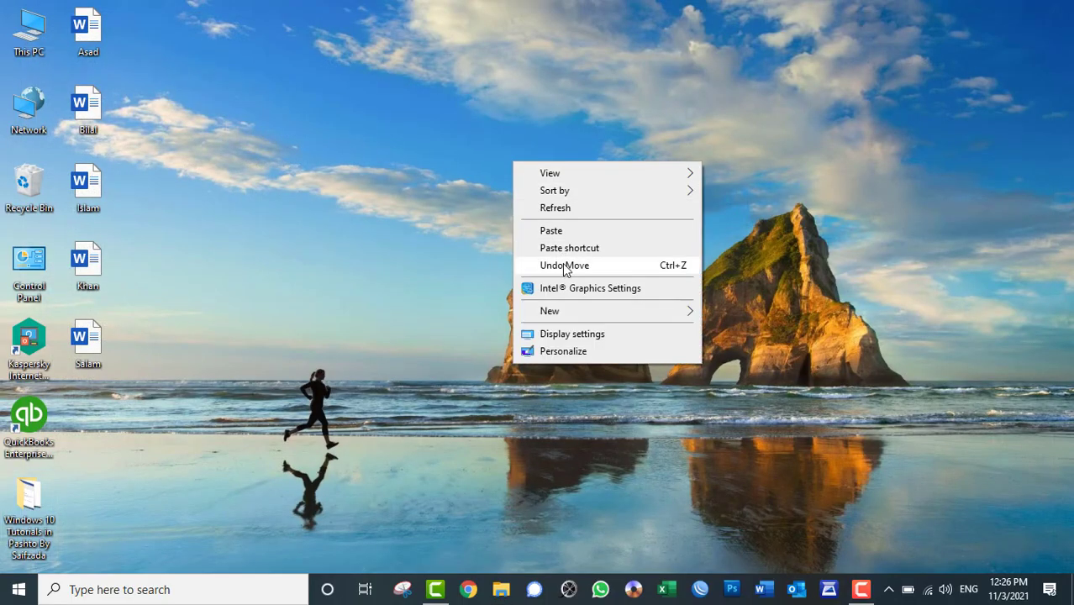
pyautogui.click(569, 250)
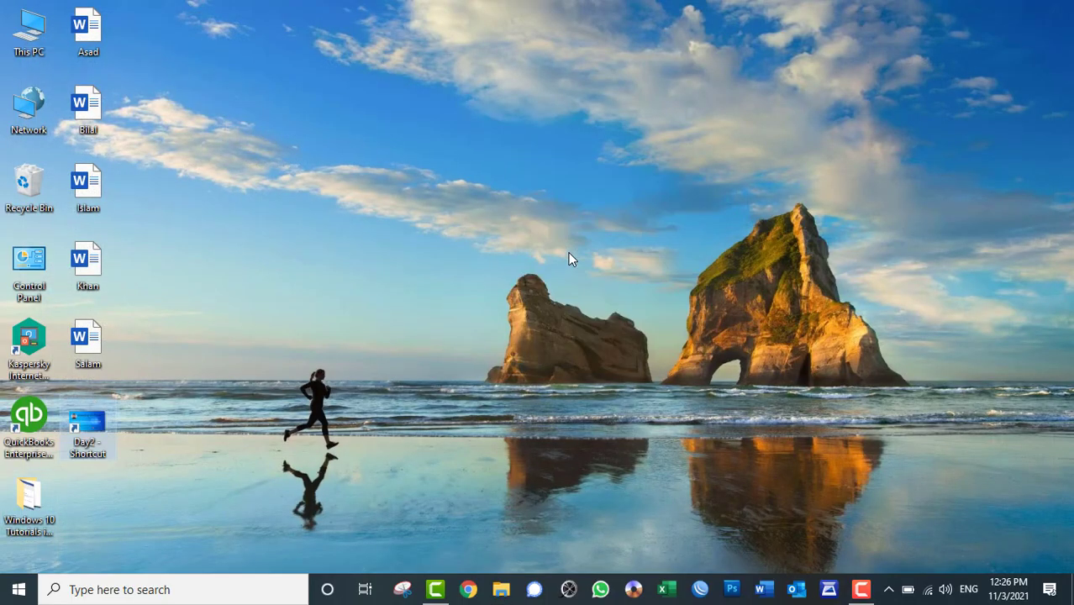
# Delete the Day2 image from the Images subfolder of the Windows 10 Tutorials folder and close the folder
pyautogui.doubleClick(30, 504)
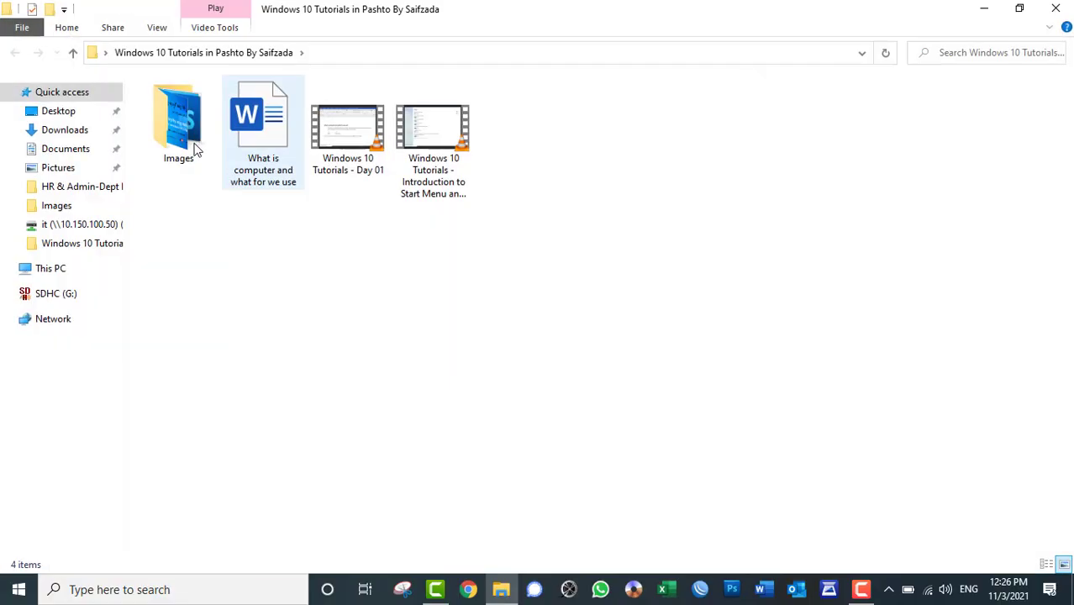
pyautogui.doubleClick(196, 150)
pyautogui.click(274, 130)
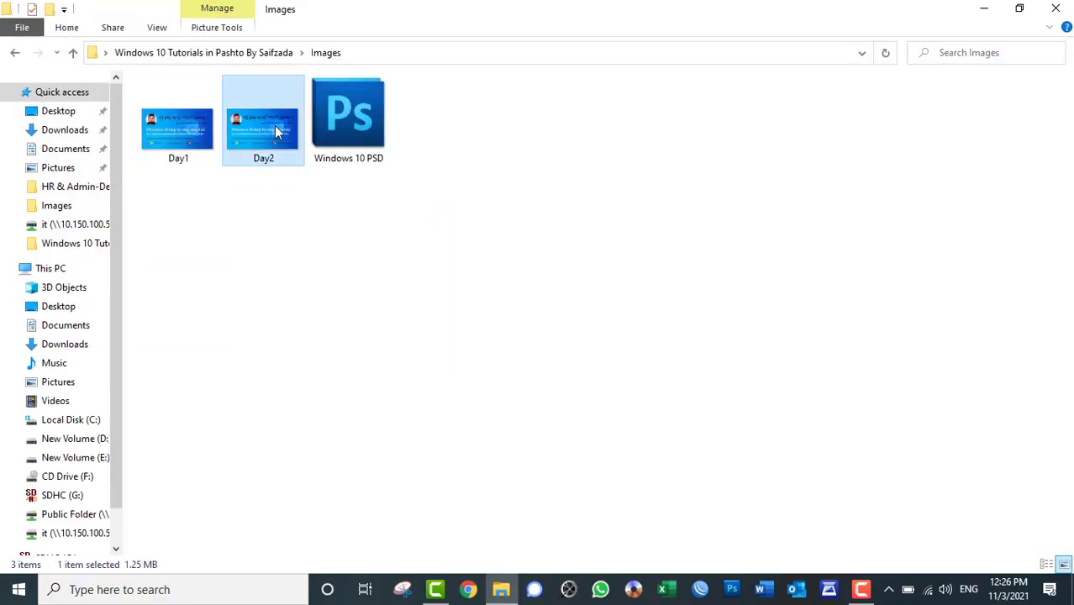
pyautogui.press('Delete')
pyautogui.press('Return')
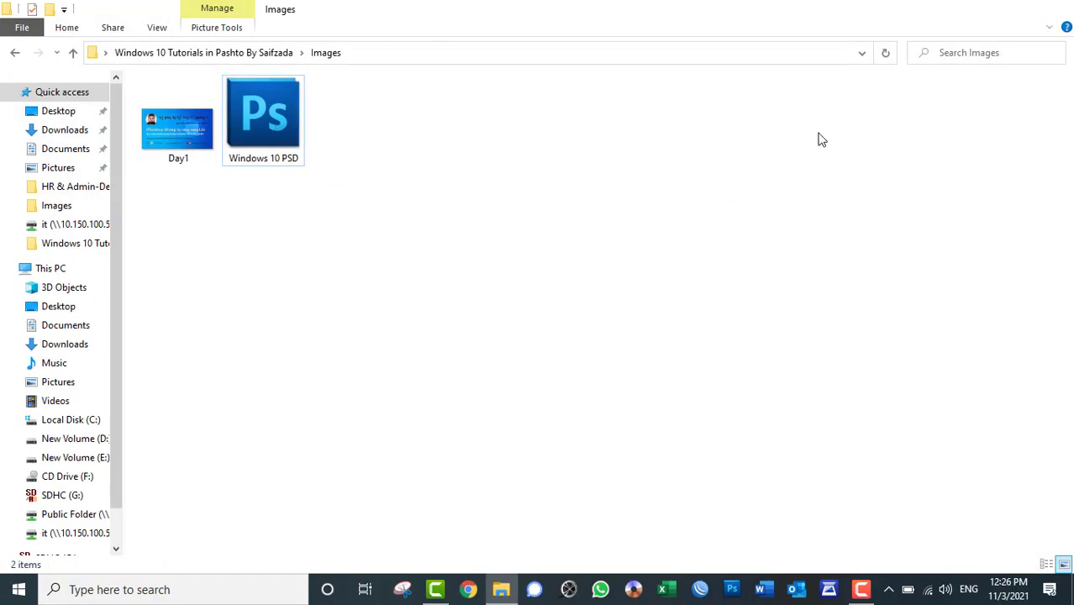
pyautogui.hotkey('alt', 'F4')
# Open the desktop shortcut to the deleted Day2 image and choose to delete the broken shortcut
pyautogui.doubleClick(88, 450)
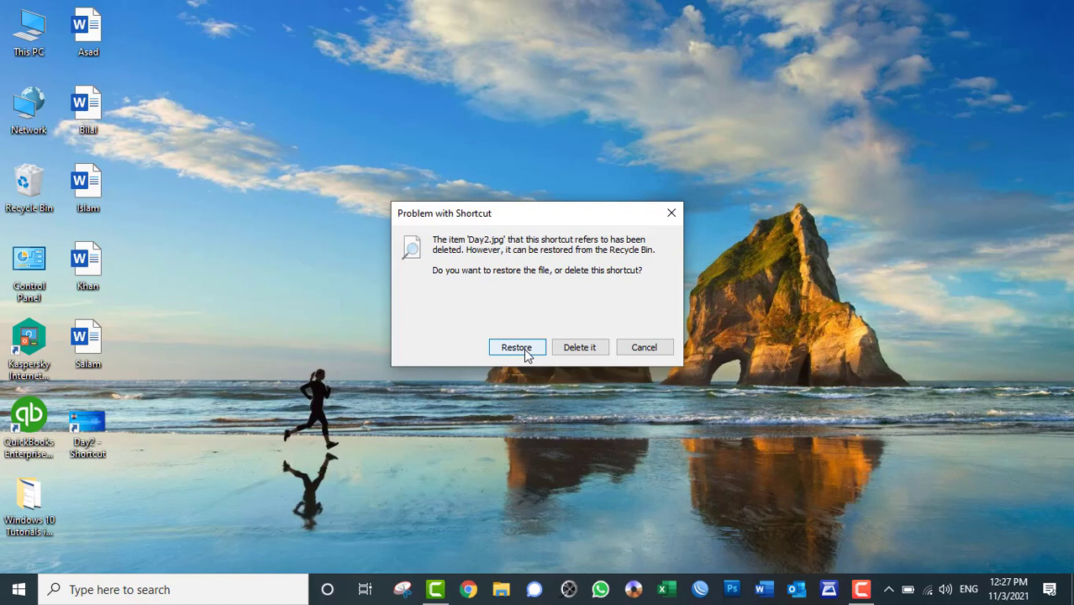
pyautogui.click(589, 352)
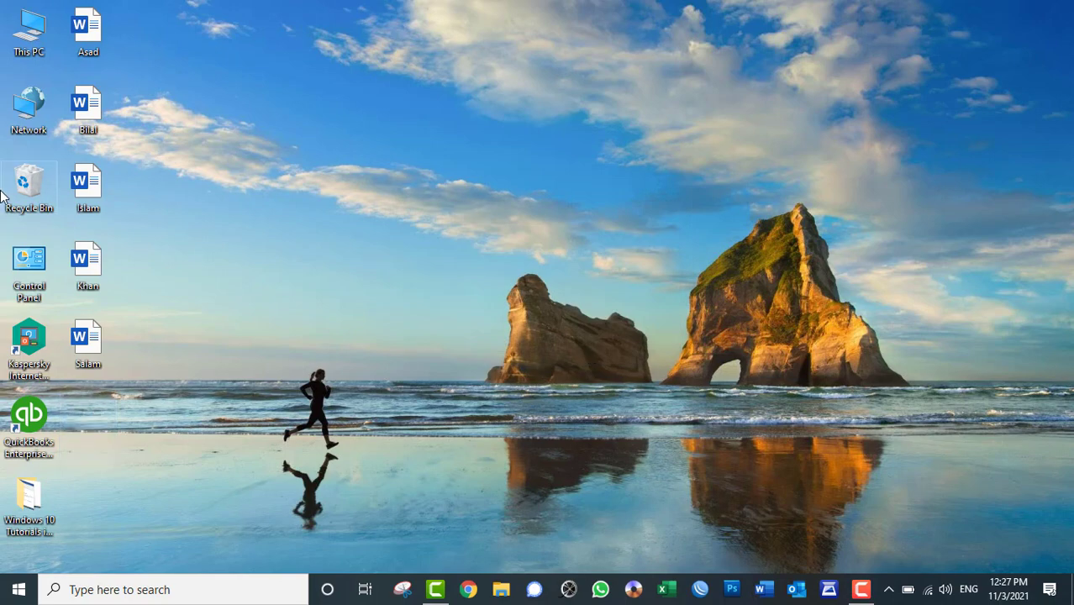
# Restore the first Day2 image from the Recycle Bin and check it in the Images subfolder of the Windows 10 Tutorials folder
pyautogui.doubleClick(28, 183)
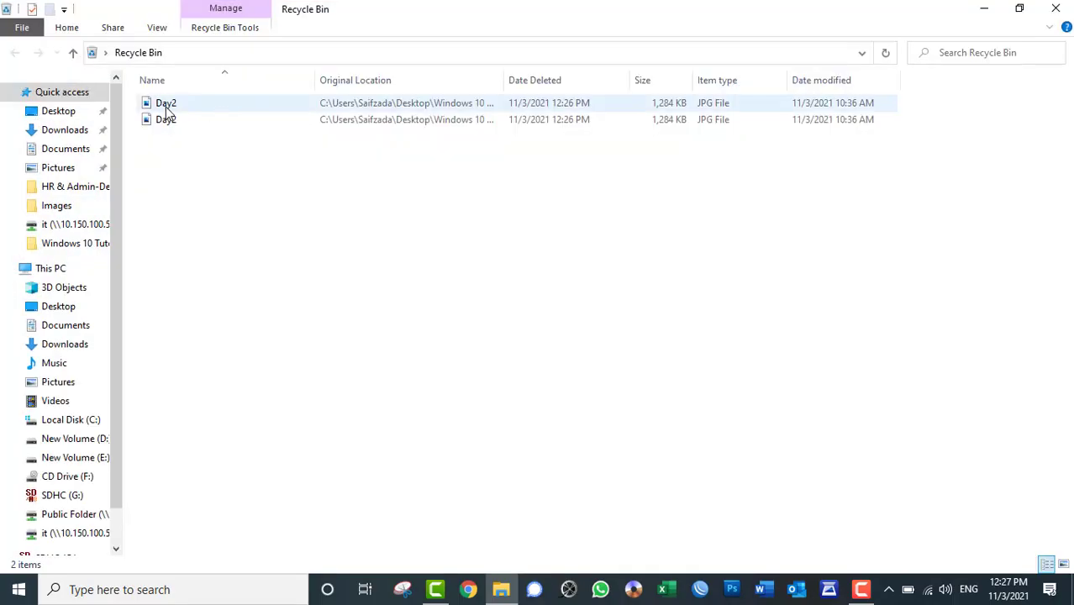
pyautogui.rightClick(166, 106)
pyautogui.click(203, 126)
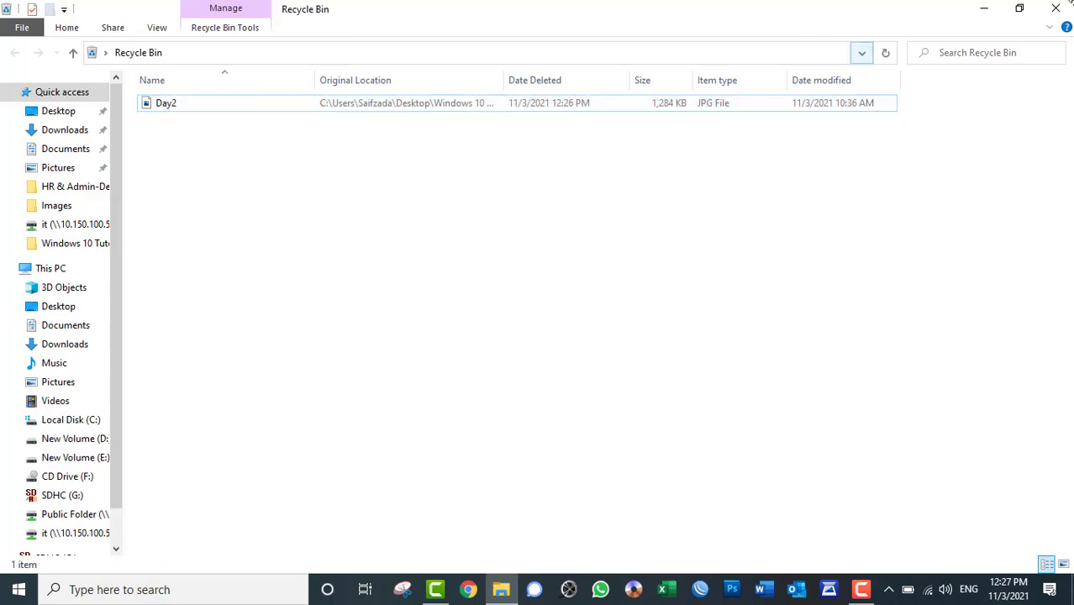
pyautogui.click(1055, 9)
pyautogui.doubleClick(33, 525)
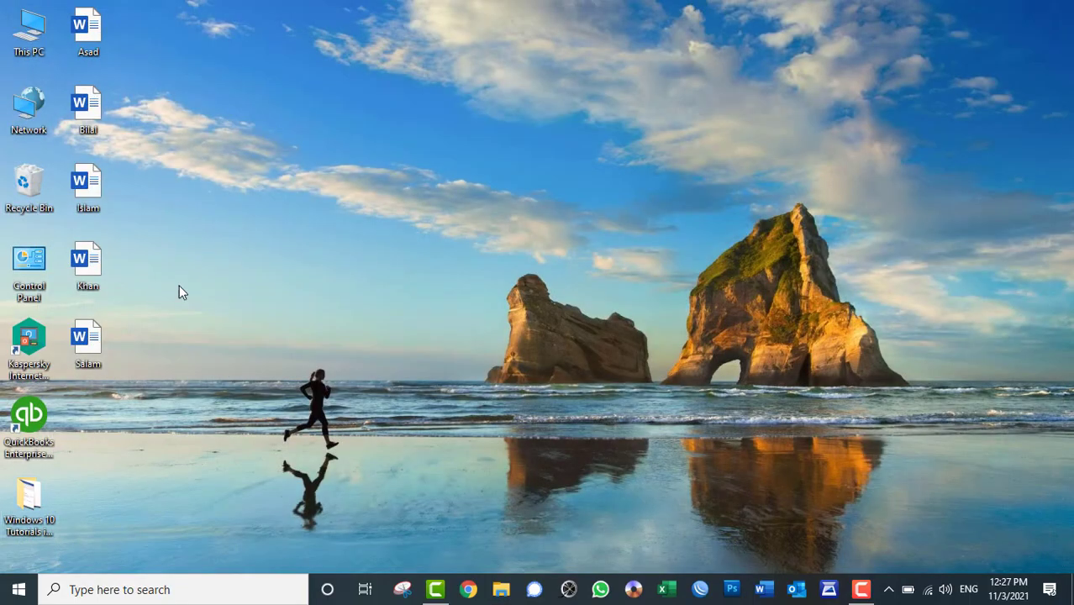
pyautogui.doubleClick(176, 112)
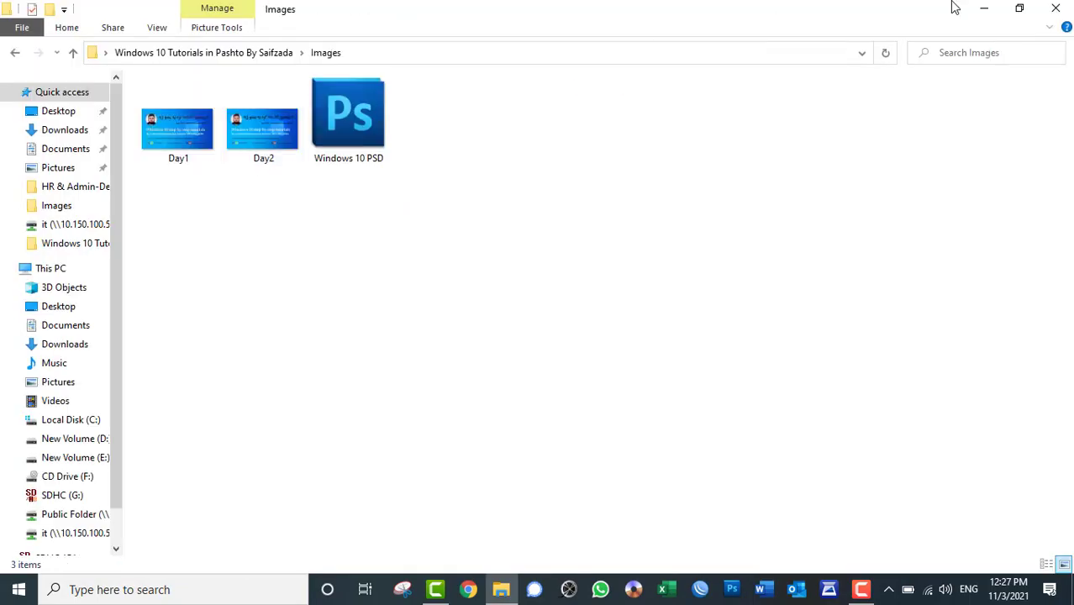
pyautogui.click(1055, 9)
# Refresh the desktop and display its context menu to point out the Paste shortcut option
pyautogui.rightClick(622, 123)
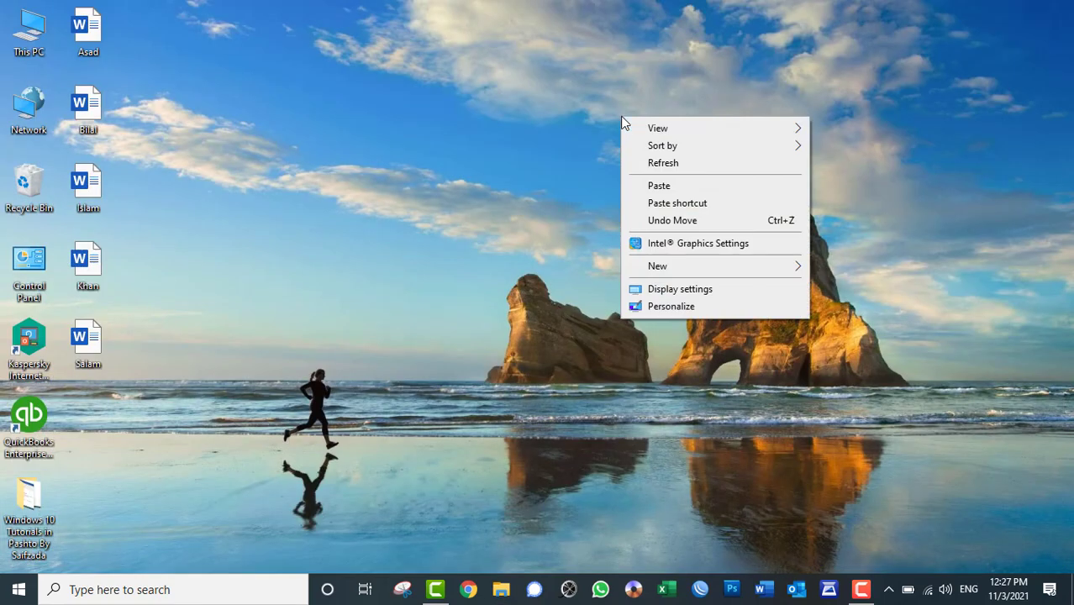
pyautogui.click(663, 162)
pyautogui.rightClick(511, 90)
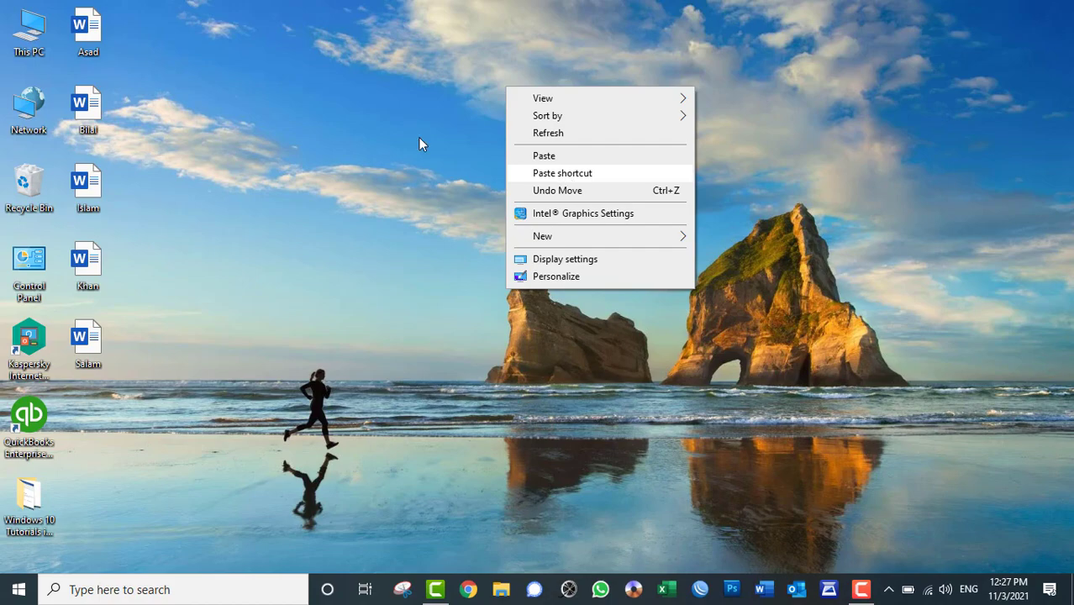
# Browse to the New Recording folder on New Volume (D:) and view the contents of the QuickBooks 2020-2021dari training folder
pyautogui.doubleClick(25, 34)
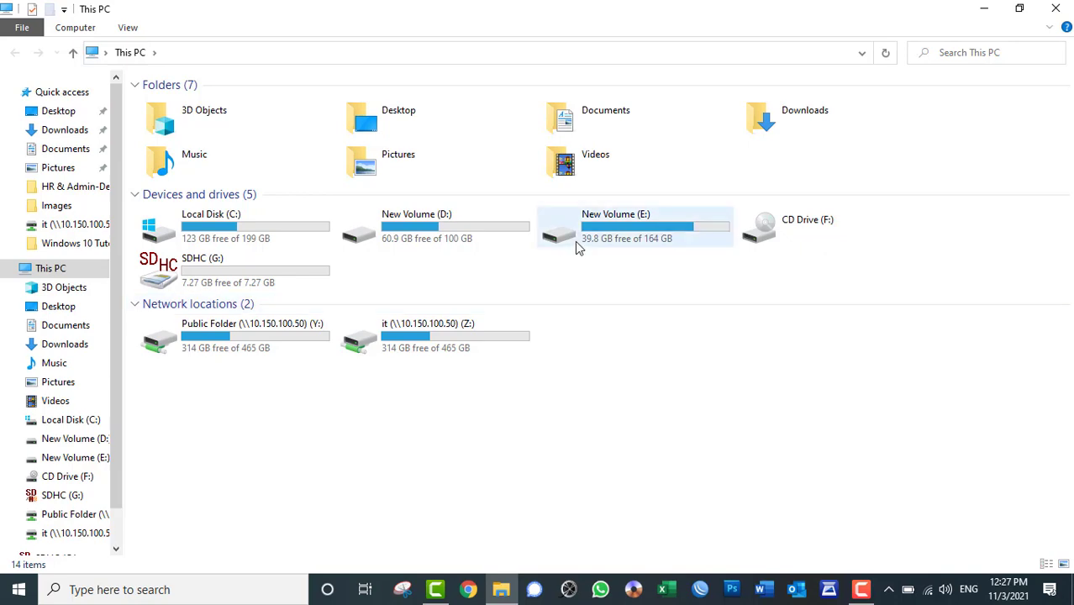
pyautogui.moveTo(842, 10); pyautogui.dragTo(1013, 281)
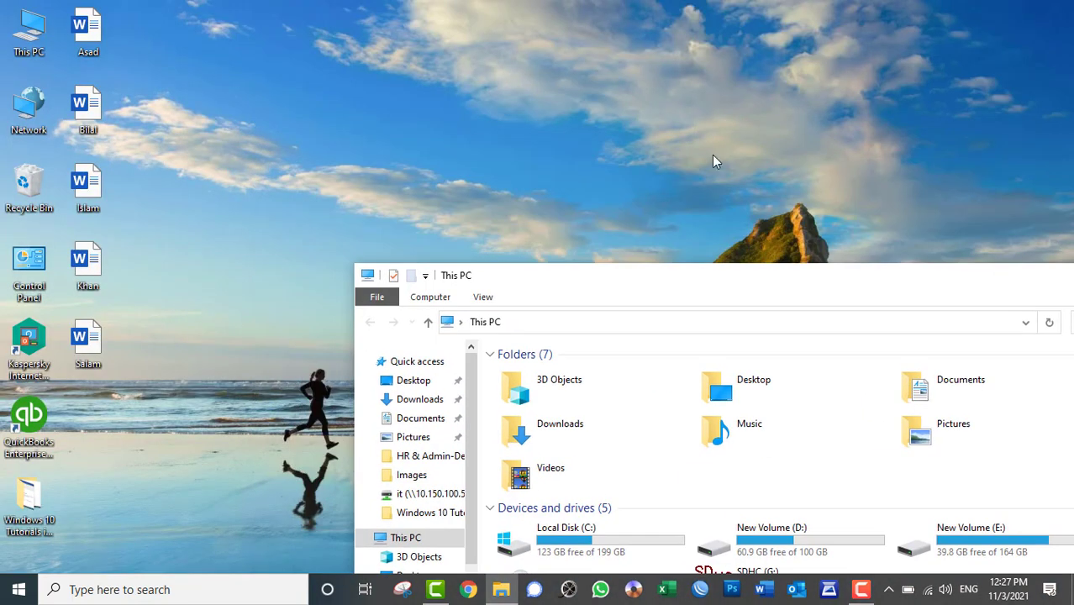
pyautogui.doubleClick(702, 277)
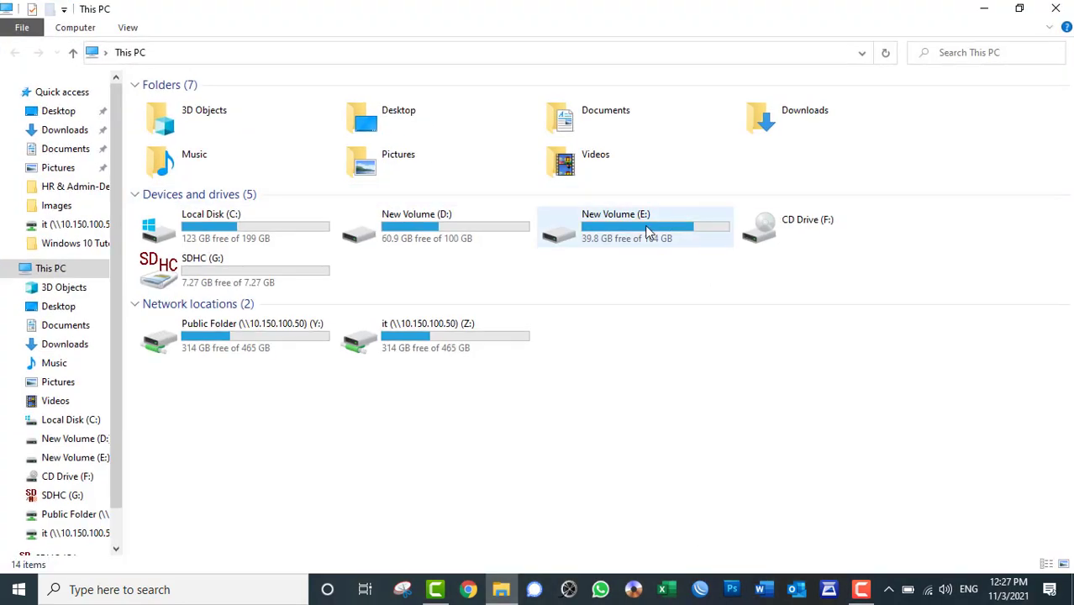
pyautogui.doubleClick(522, 246)
pyautogui.doubleClick(756, 262)
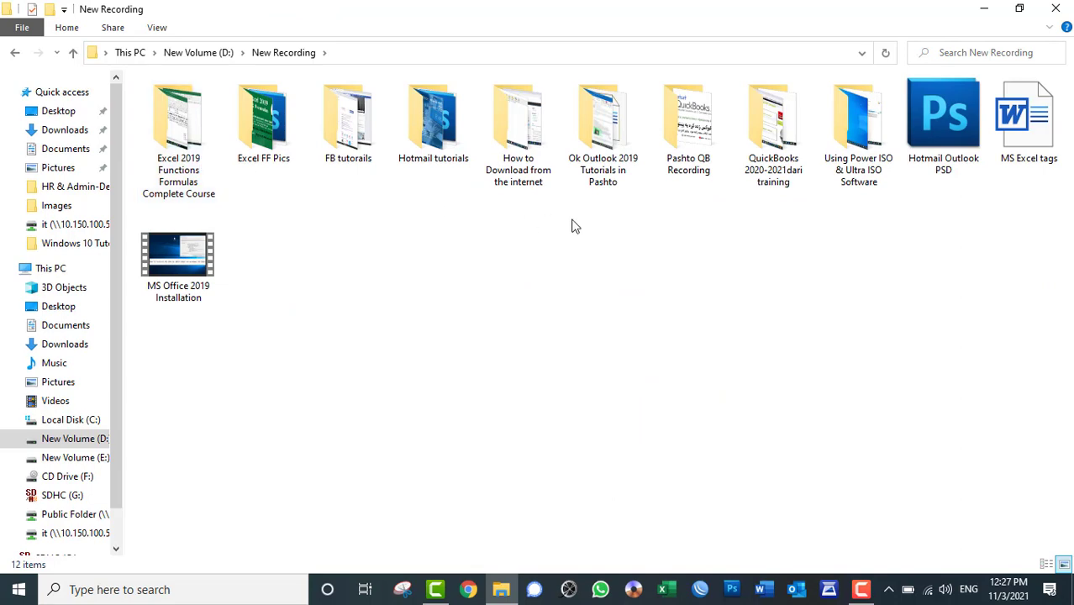
pyautogui.doubleClick(767, 123)
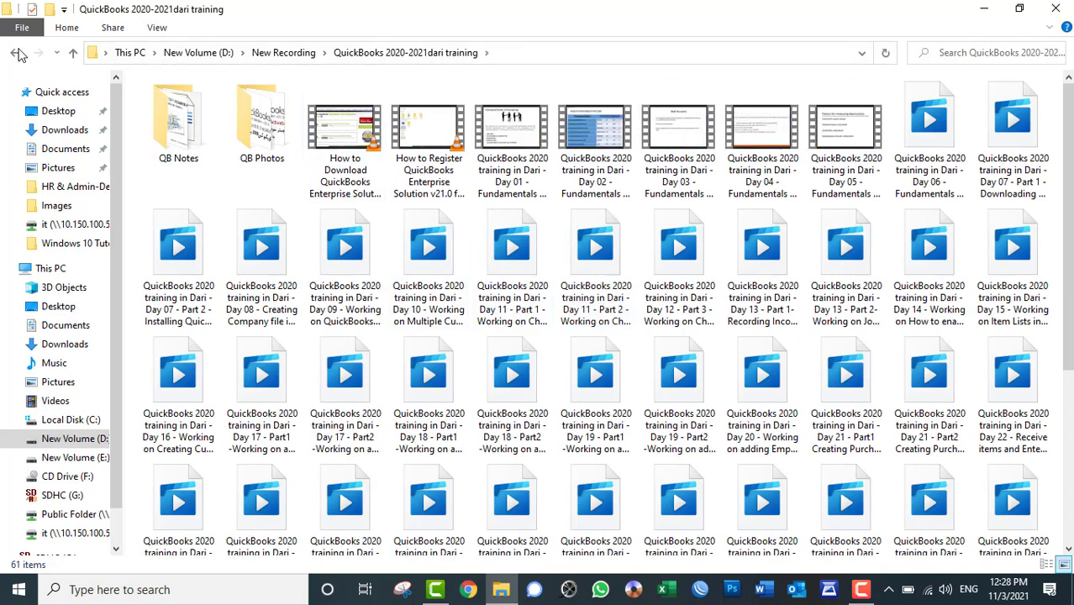
pyautogui.hotkey('alt', 'Left')
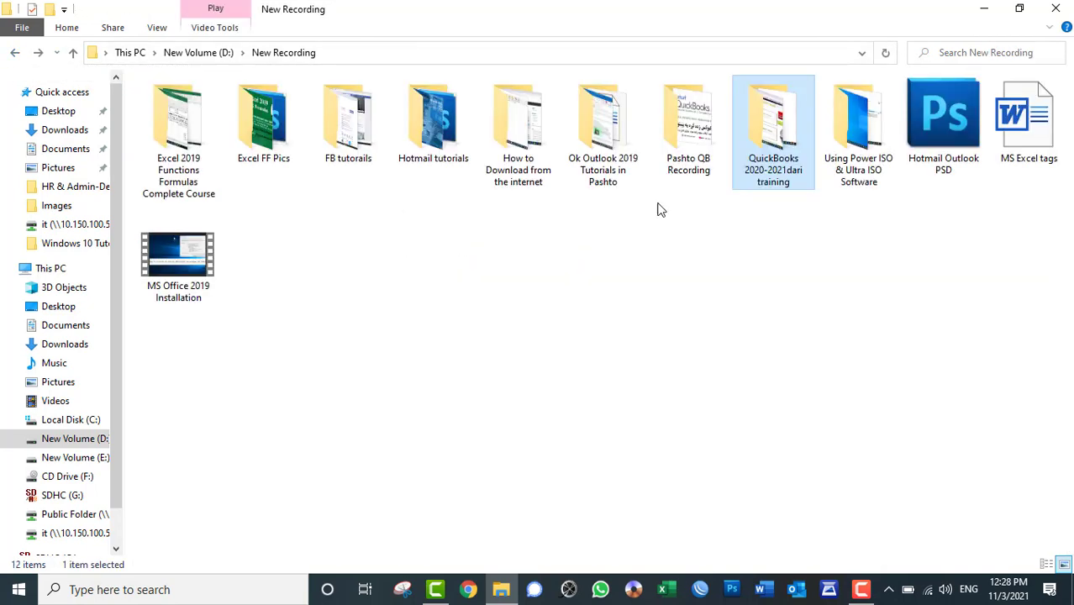
# Check the size of the QuickBooks 2020-2021dari training folder in its properties
pyautogui.rightClick(771, 130)
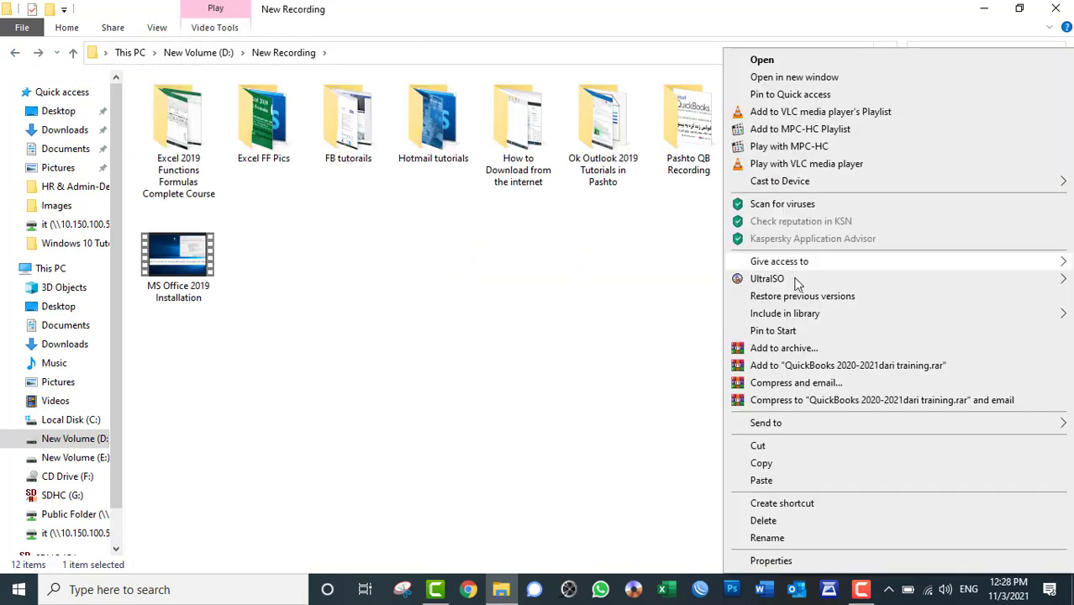
pyautogui.click(784, 560)
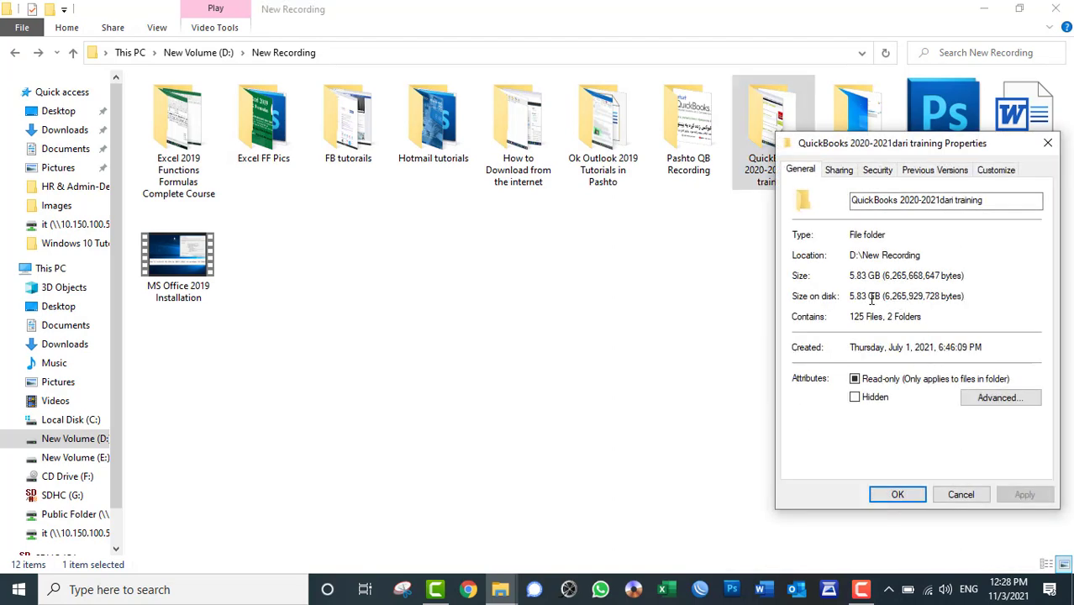
pyautogui.click(967, 495)
# Copy the QuickBooks 2020-2021dari training folder and paste it onto the desktop as a shortcut
pyautogui.rightClick(785, 178)
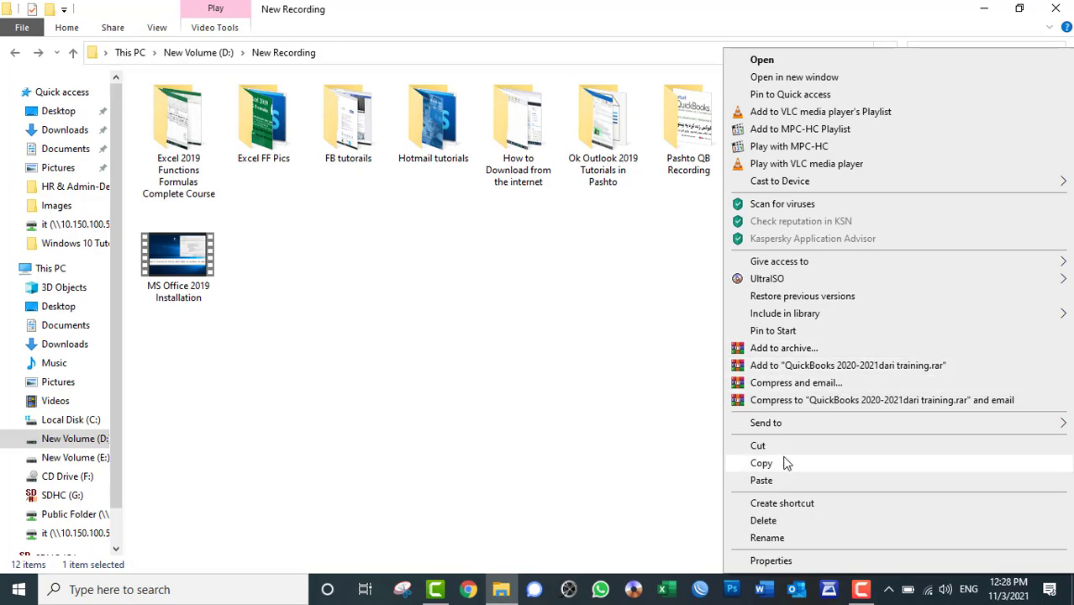
pyautogui.click(782, 461)
pyautogui.click(1054, 10)
pyautogui.rightClick(232, 205)
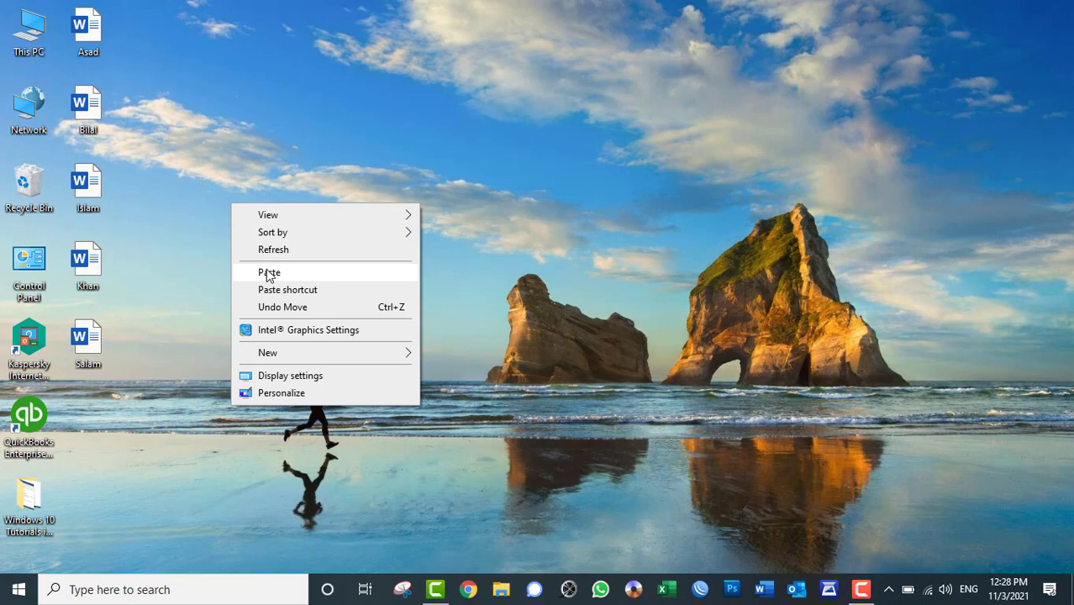
pyautogui.click(276, 290)
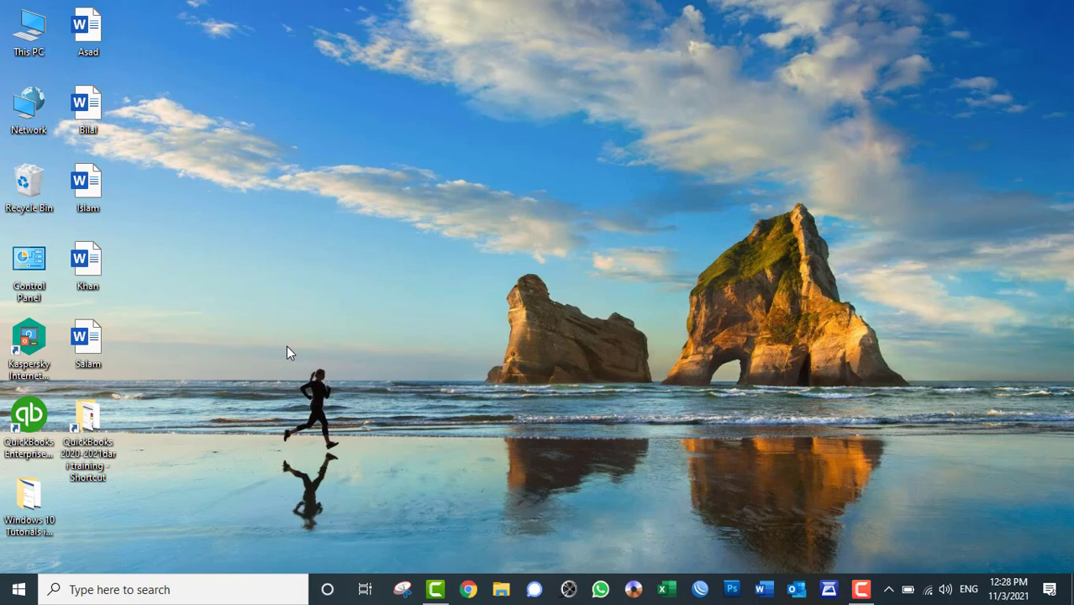
# View the QuickBooks training folder through its desktop shortcut, close it, and check the shortcut's size in its properties
pyautogui.doubleClick(99, 420)
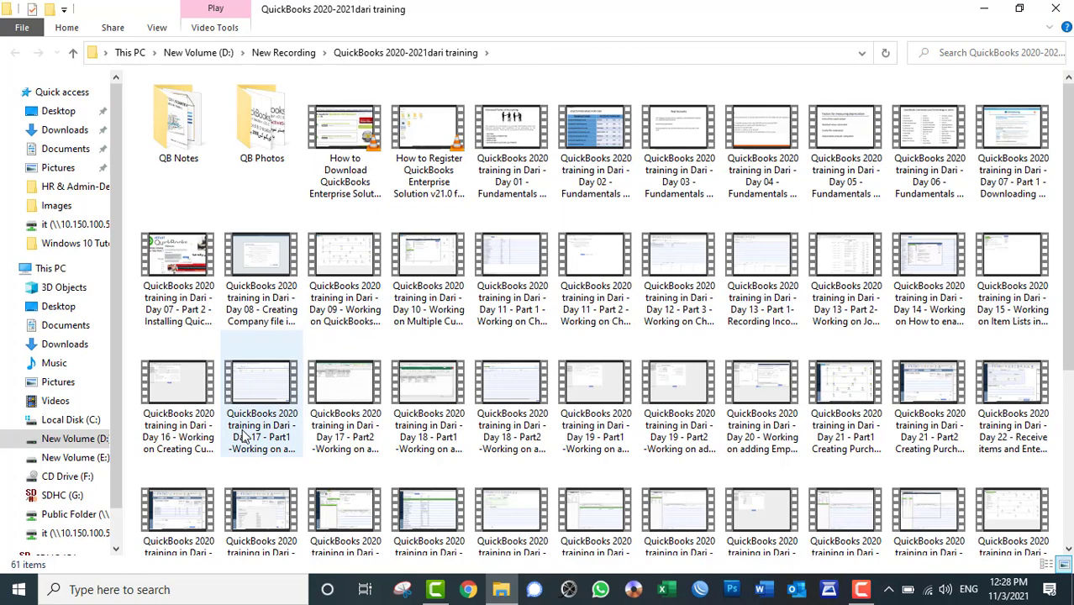
pyautogui.click(1056, 8)
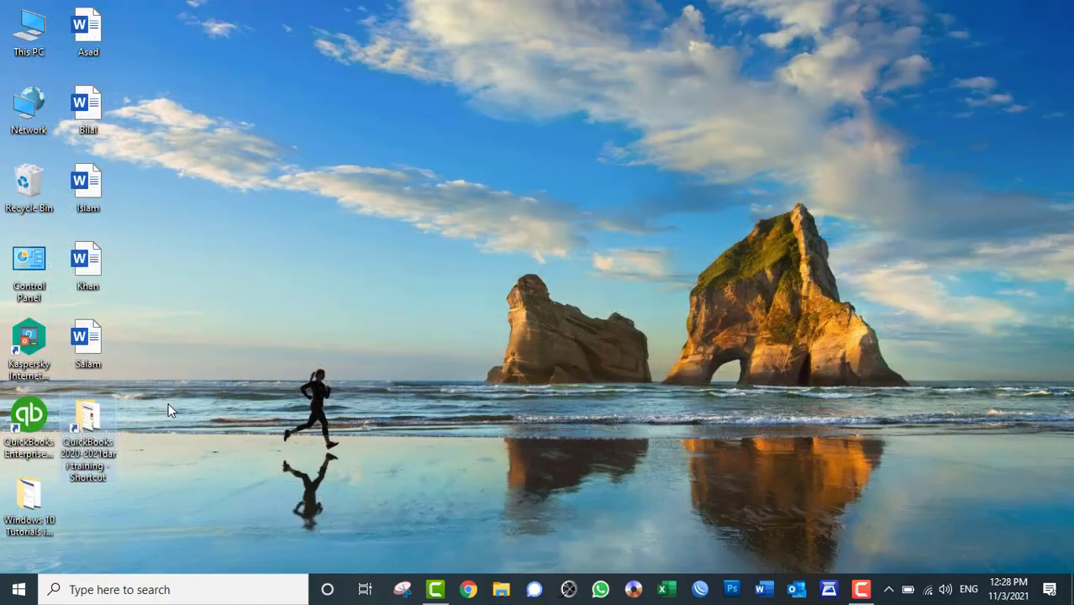
pyautogui.rightClick(76, 450)
pyautogui.click(115, 562)
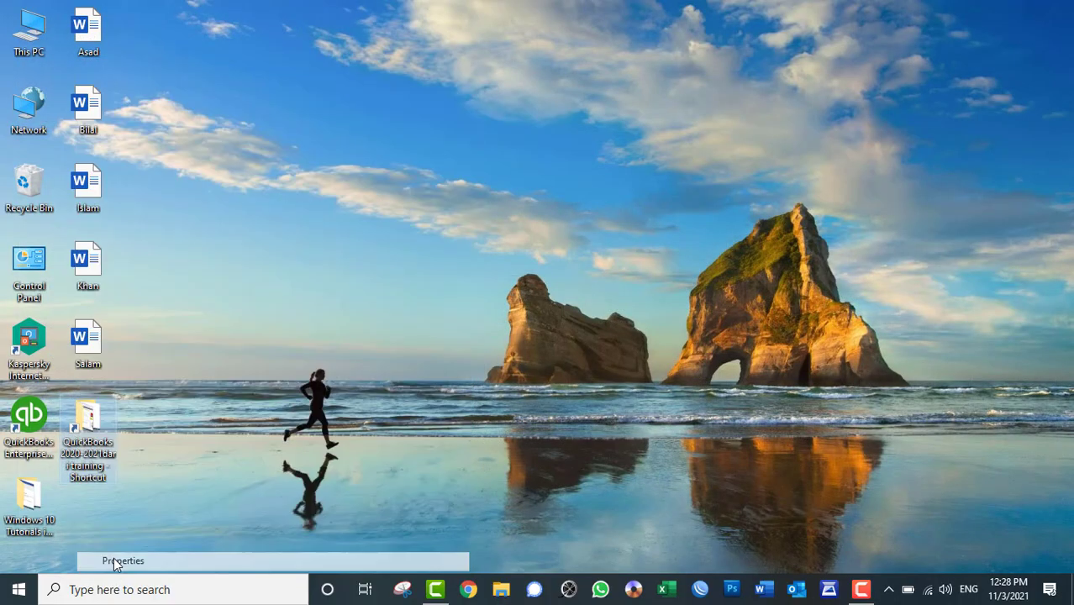
pyautogui.click(106, 202)
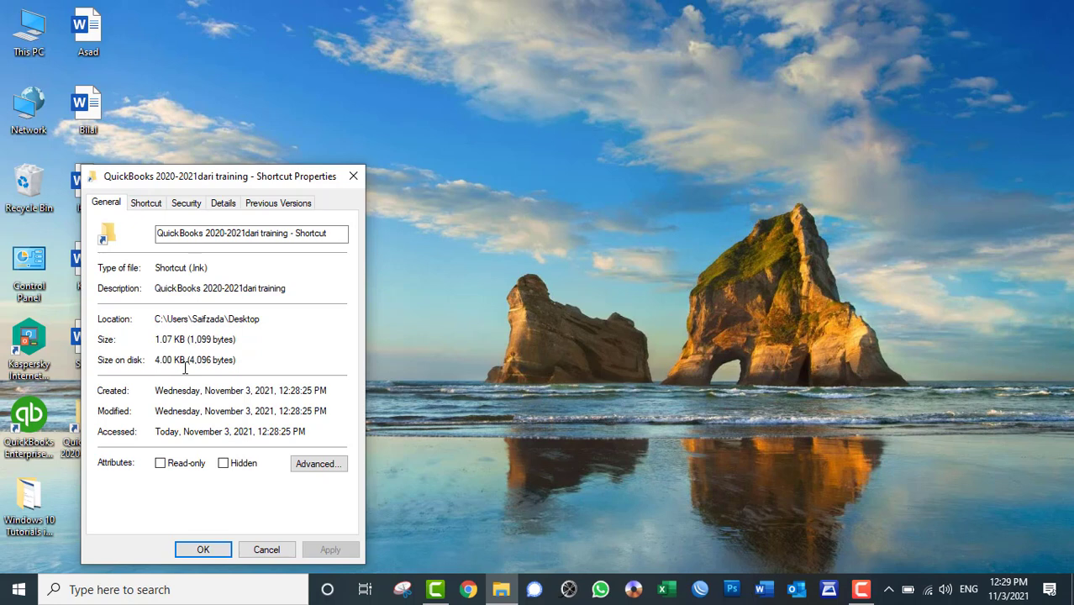
pyautogui.click(359, 177)
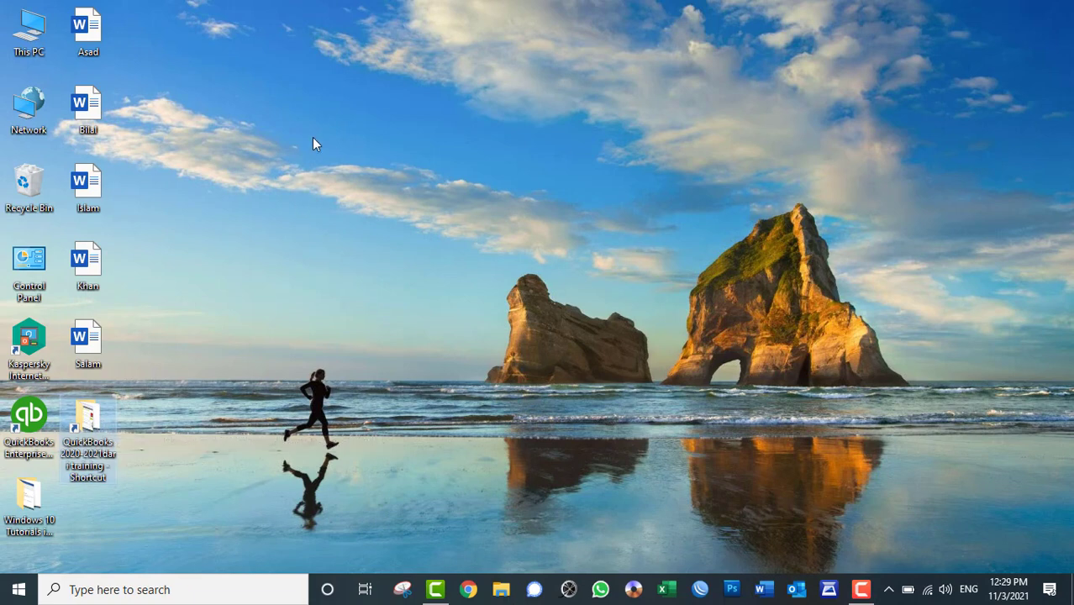
# Reopen the QuickBooks 2020-2021dari training folder from the desktop shortcut and create a subfolder named OK in it
pyautogui.click(468, 386)
pyautogui.hotkey('alt', 'Tab')
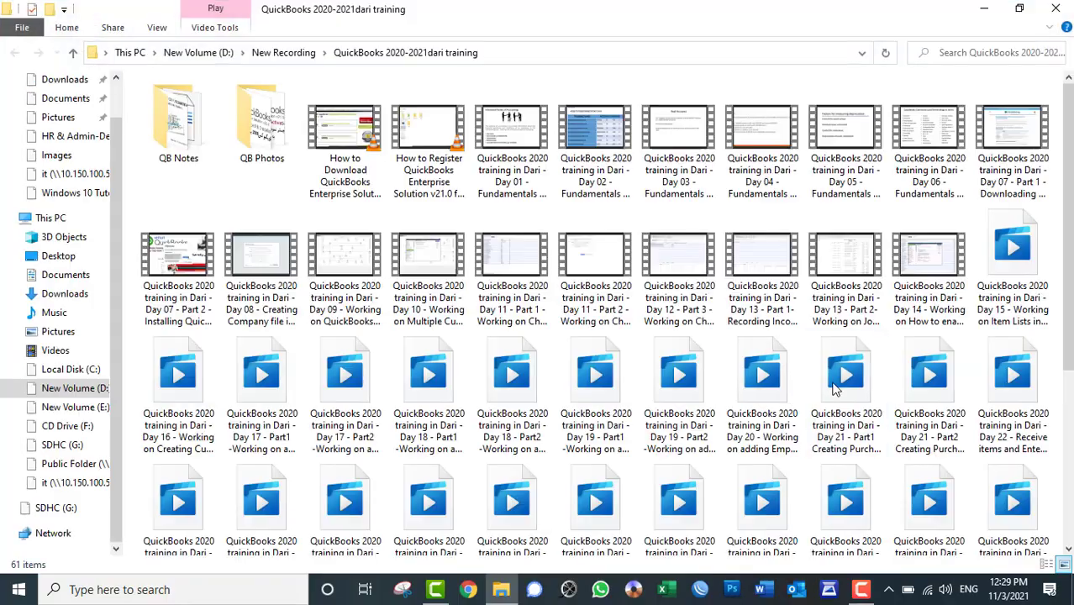
pyautogui.click(685, 340)
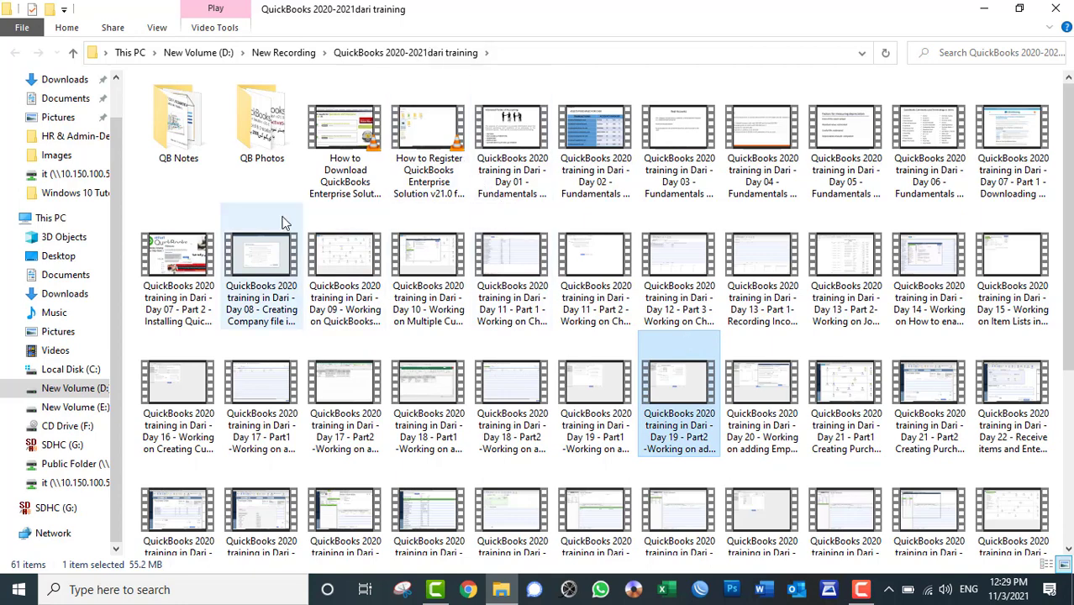
pyautogui.hotkey('ctrl', 'shift', 'n')
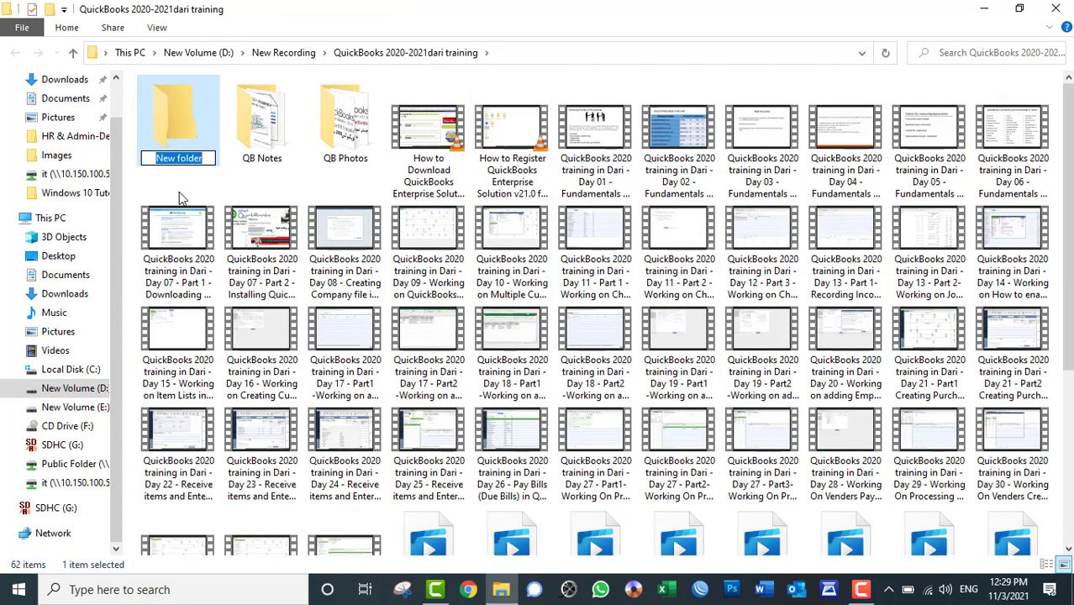
pyautogui.write('OK')
pyautogui.press('Return')
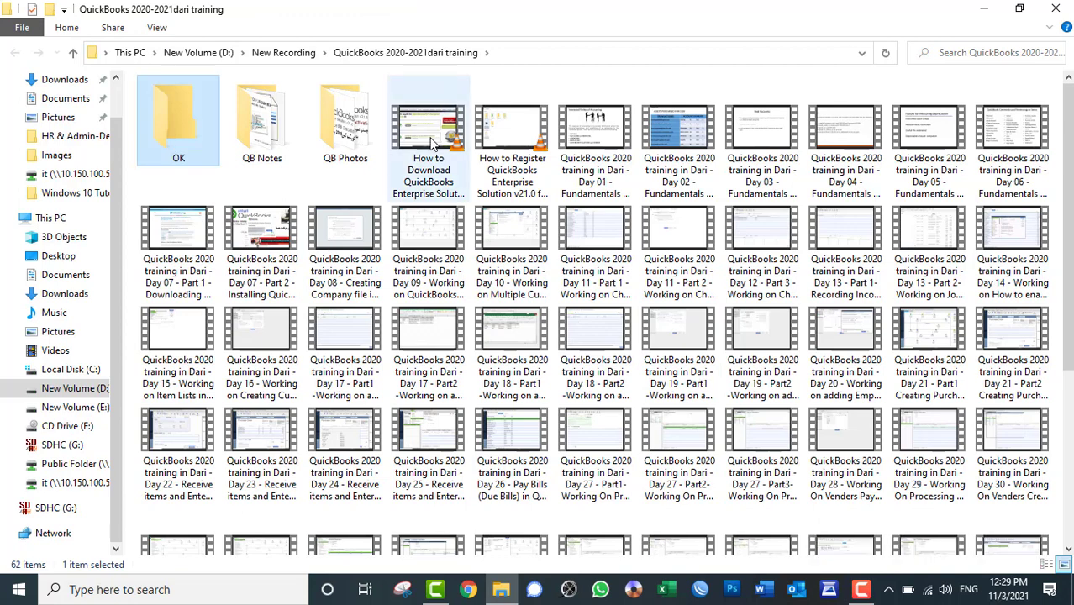
# Move the How to Download QuickBooks and How to Register QuickBooks videos into the OK folder
pyautogui.moveTo(431, 143); pyautogui.dragTo(205, 126)
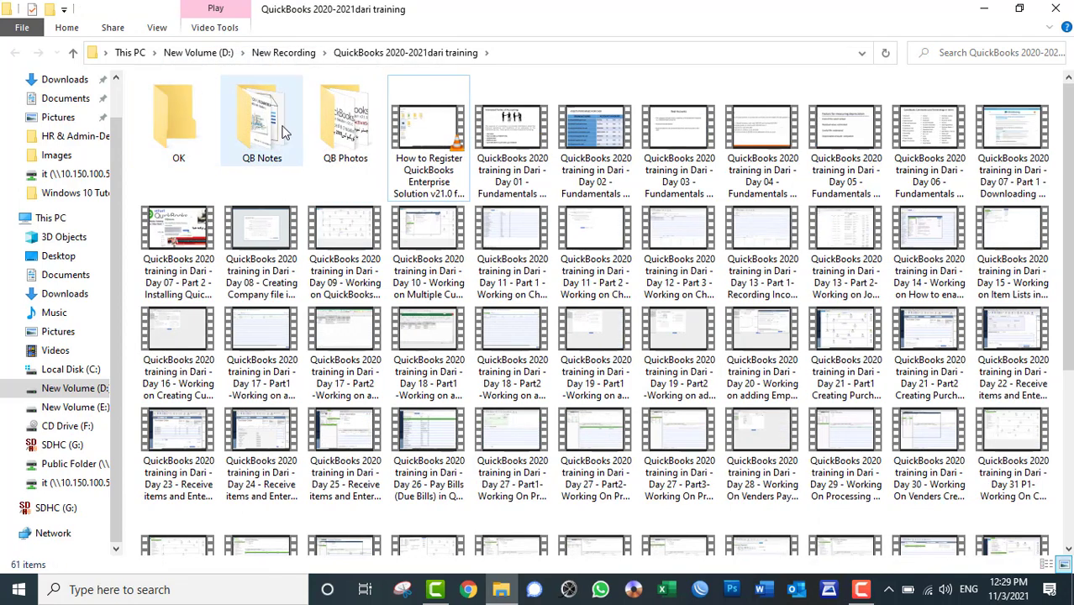
pyautogui.moveTo(422, 141); pyautogui.dragTo(196, 128)
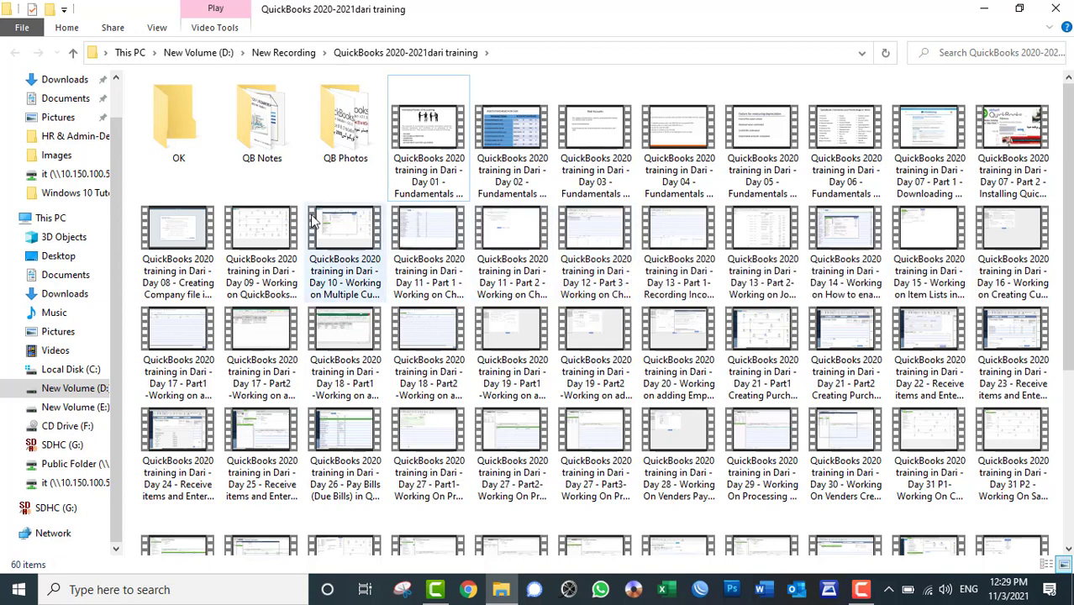
# Undo moving the two How to videos and creating the OK folder, and close the QuickBooks training folder
pyautogui.rightClick(225, 188)
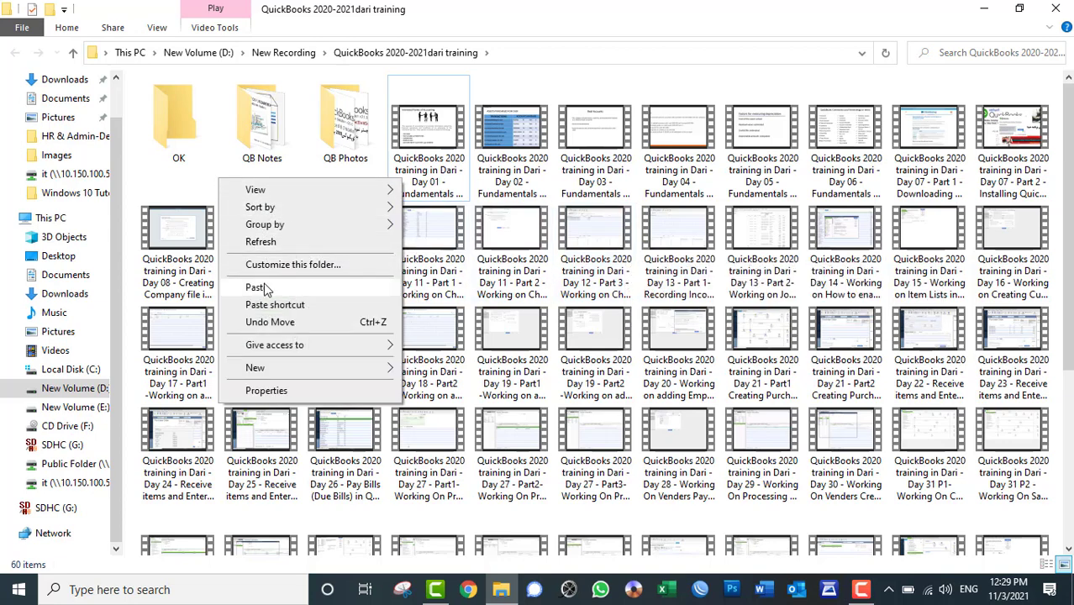
pyautogui.click(269, 322)
pyautogui.rightClick(189, 177)
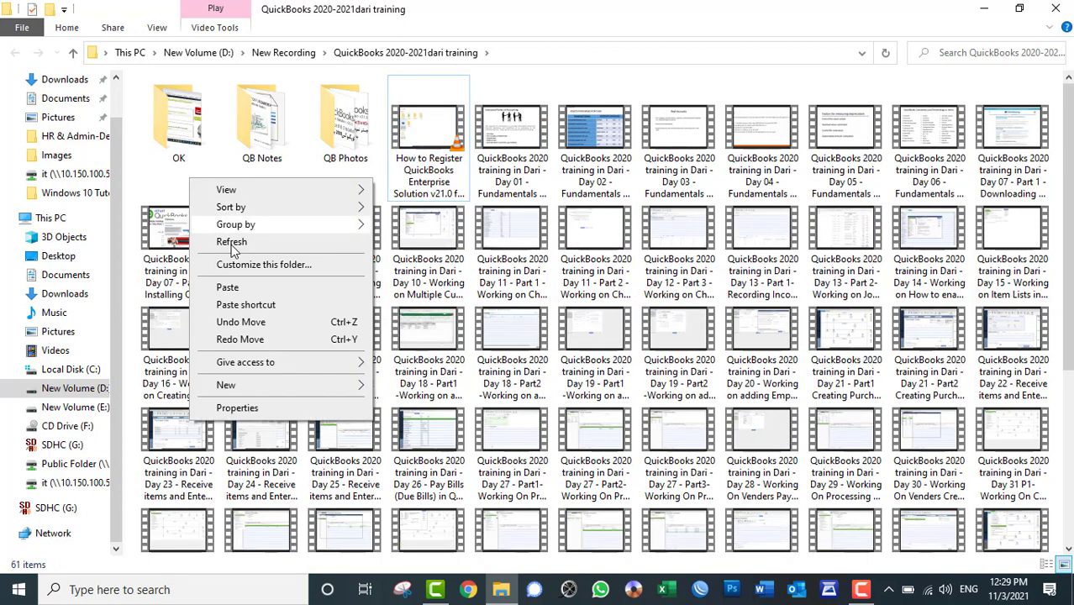
pyautogui.click(253, 341)
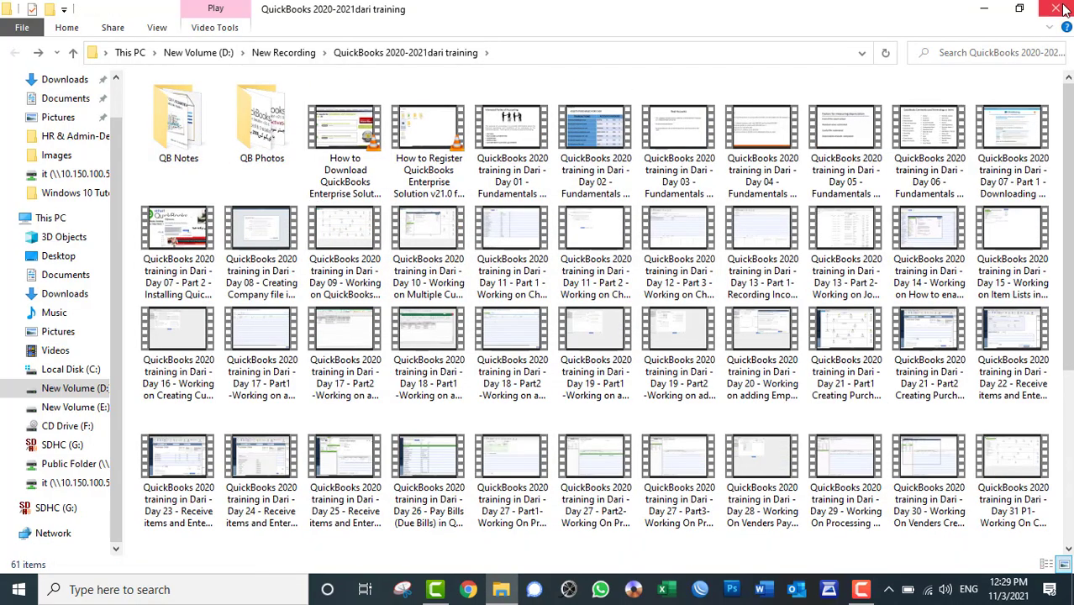
pyautogui.click(1055, 9)
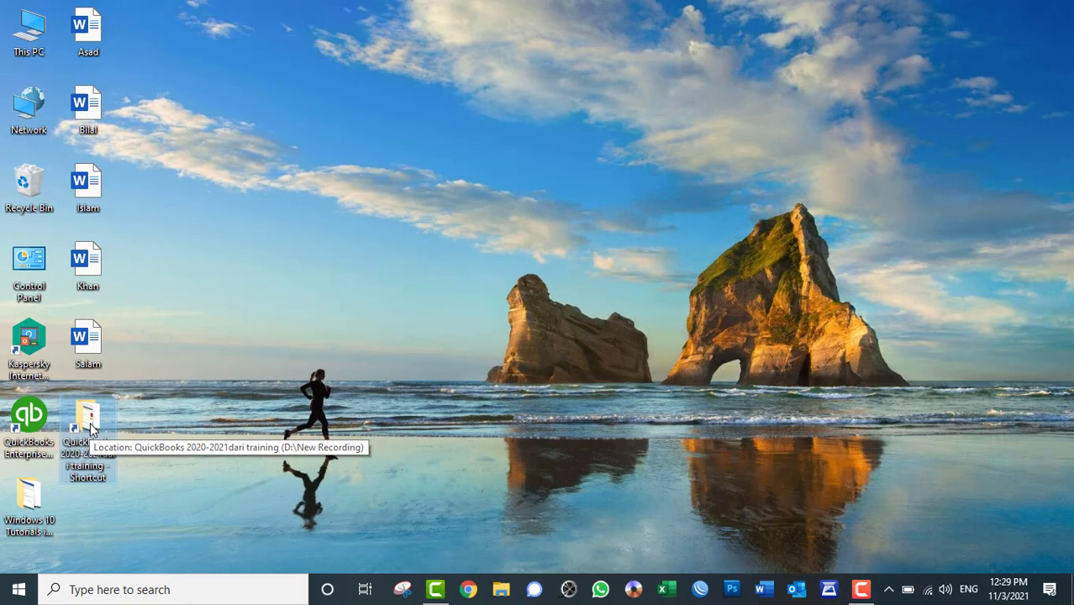
# Delete the QuickBooks training folder shortcut from the desktop and permanently empty the Recycle Bin
pyautogui.moveTo(91, 428); pyautogui.dragTo(29, 185)
pyautogui.rightClick(29, 185)
pyautogui.click(84, 213)
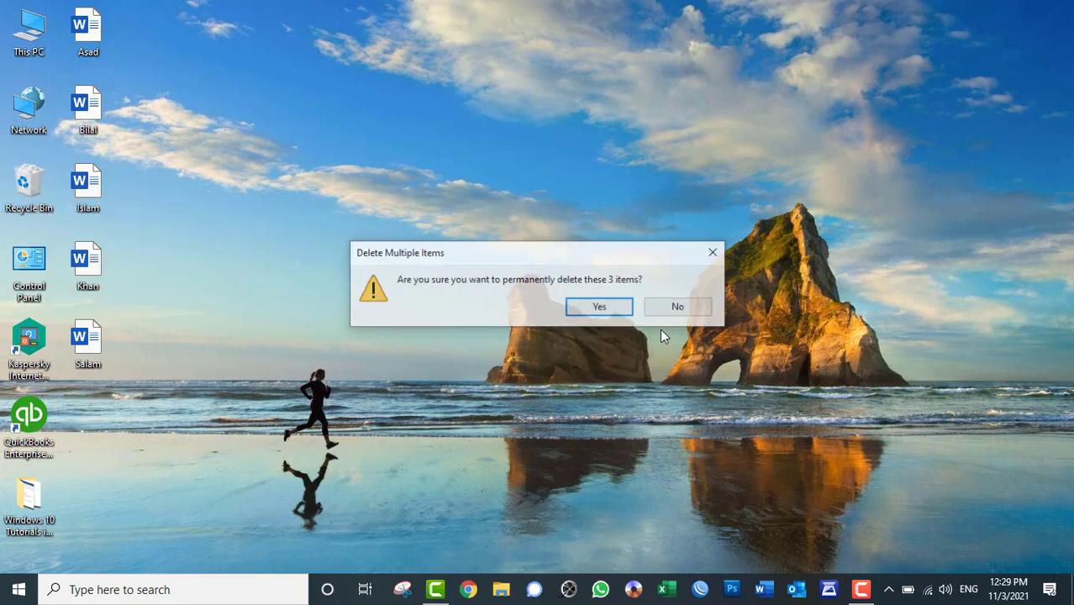
pyautogui.click(611, 314)
# Open Intel Graphics Settings from the desktop, view the Intel HD Graphics Control Panel, and close it
pyautogui.rightClick(589, 177)
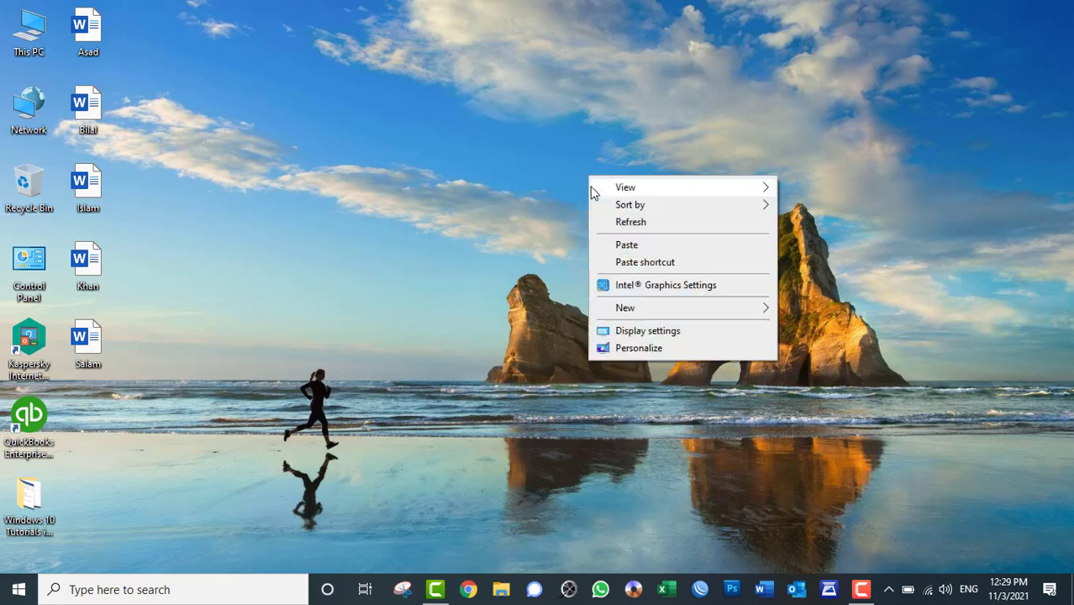
pyautogui.rightClick(500, 48)
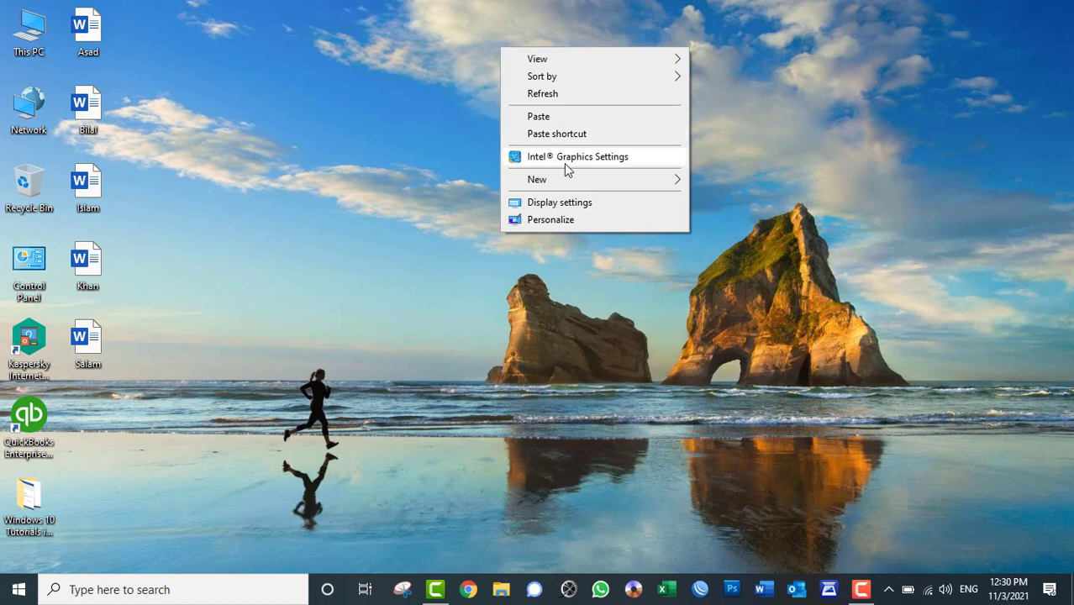
pyautogui.click(607, 166)
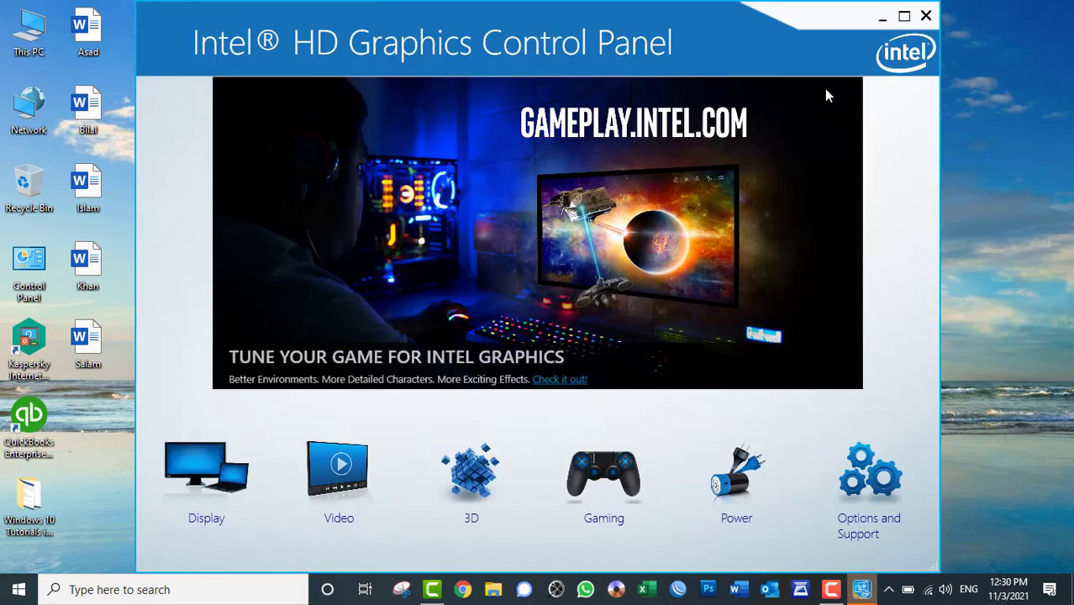
pyautogui.click(926, 17)
# Refresh the desktop and review the item types the desktop offers to create as new
pyautogui.rightClick(661, 89)
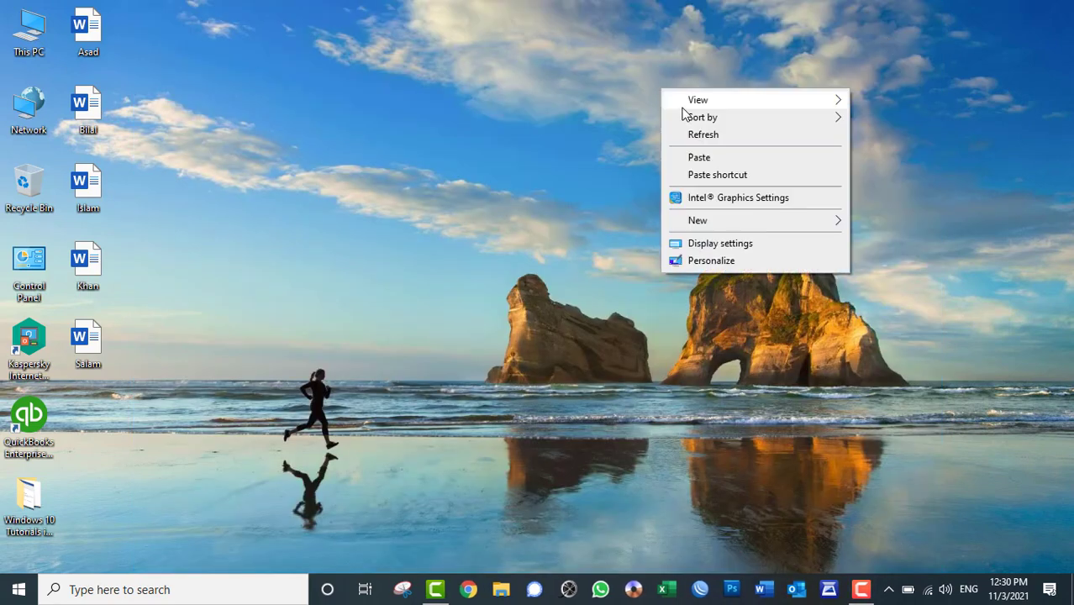
pyautogui.click(707, 140)
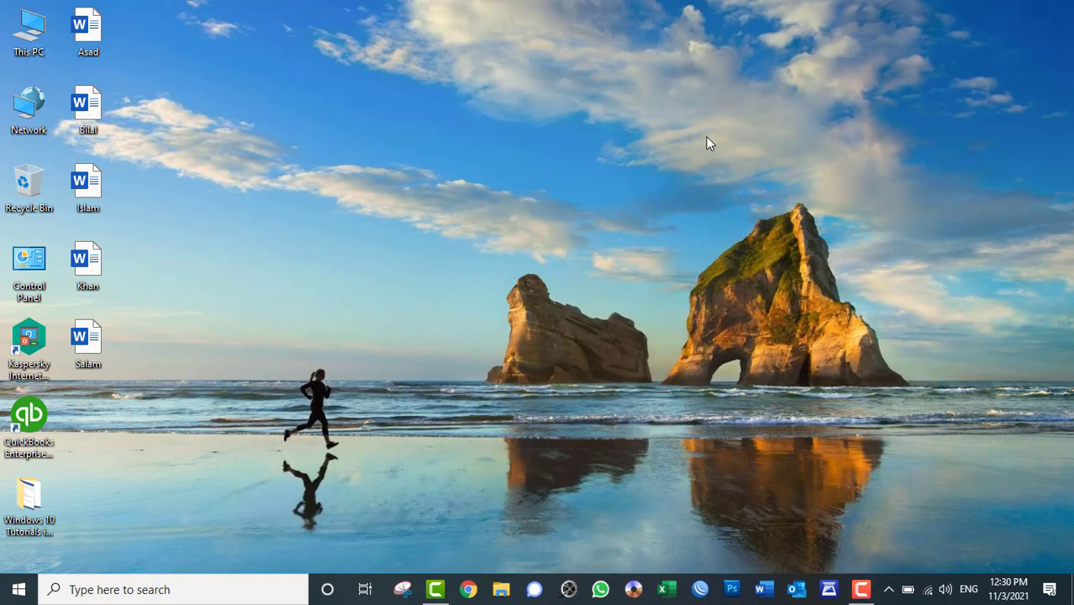
pyautogui.rightClick(485, 99)
pyautogui.moveTo(528, 230)
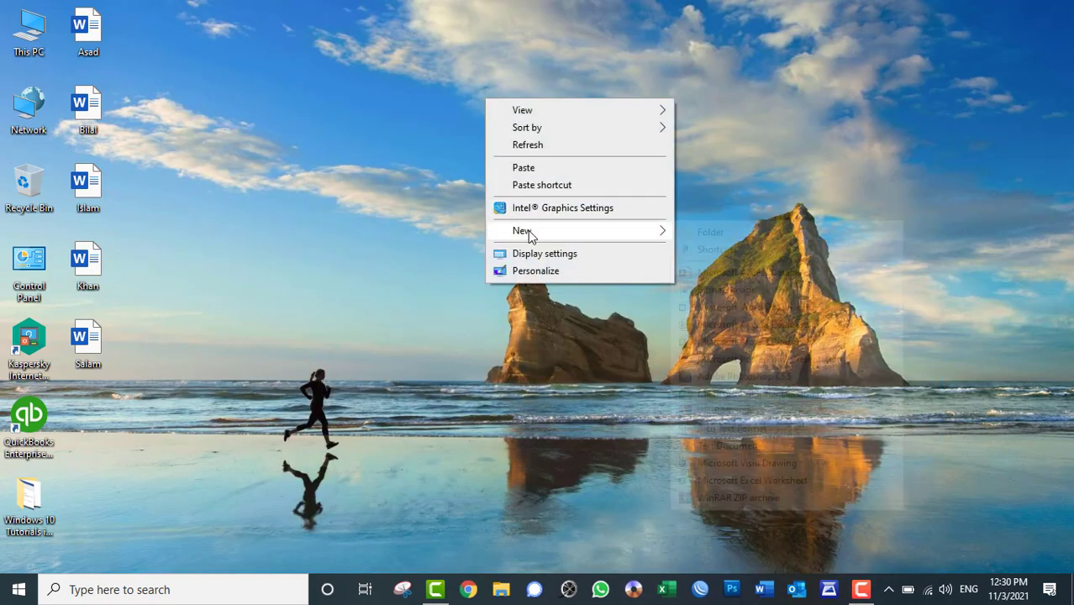
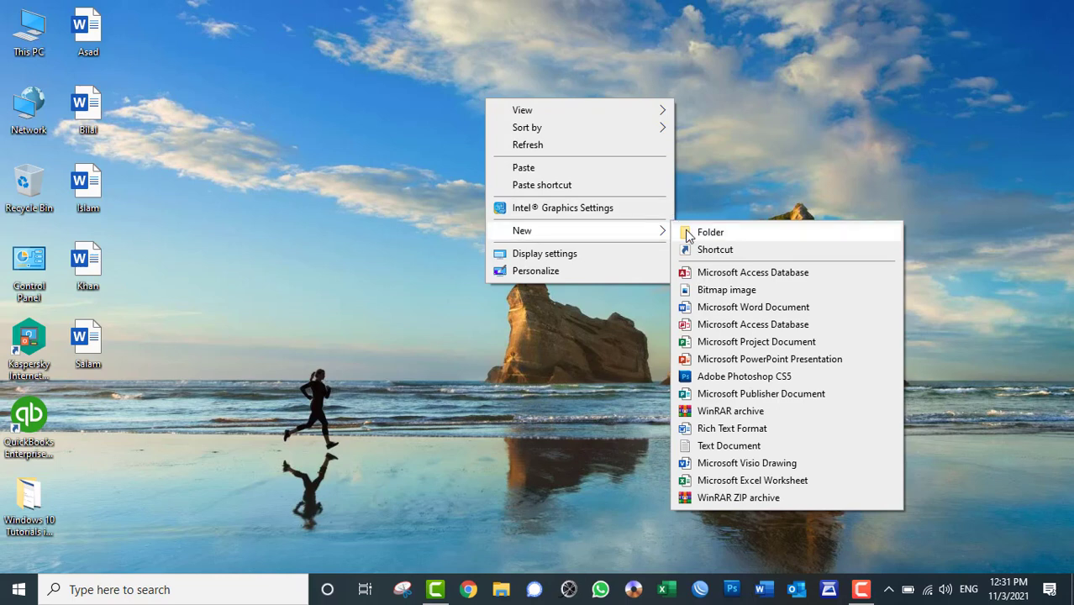
pyautogui.click(735, 117)
pyautogui.rightClick(735, 117)
pyautogui.click(748, 163)
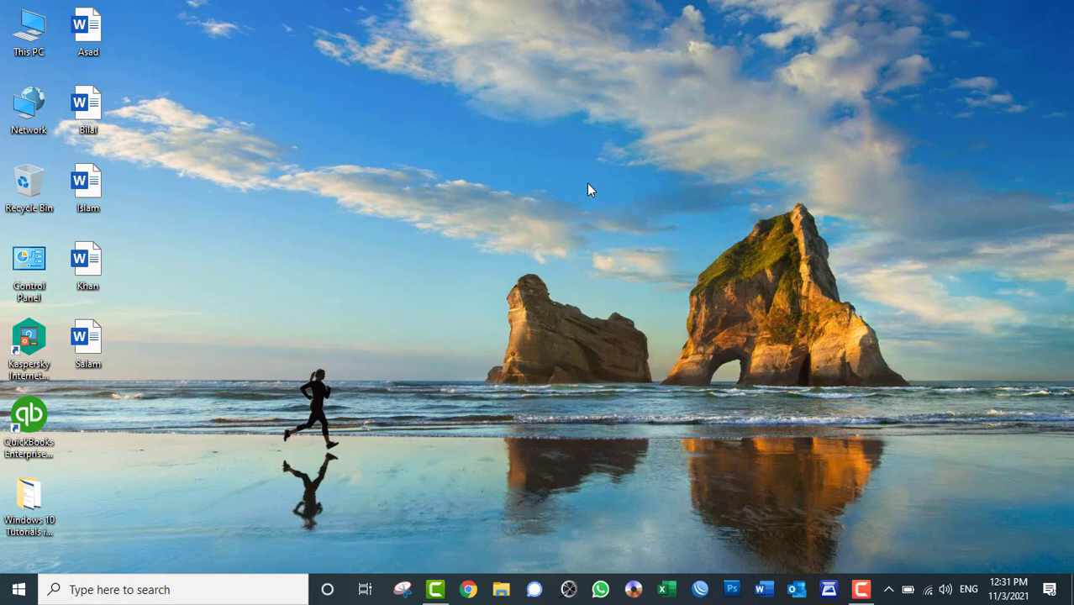
# Delete the five Word documents from the desktop and permanently empty the Recycle Bin
pyautogui.moveTo(123, 3); pyautogui.dragTo(61, 382)
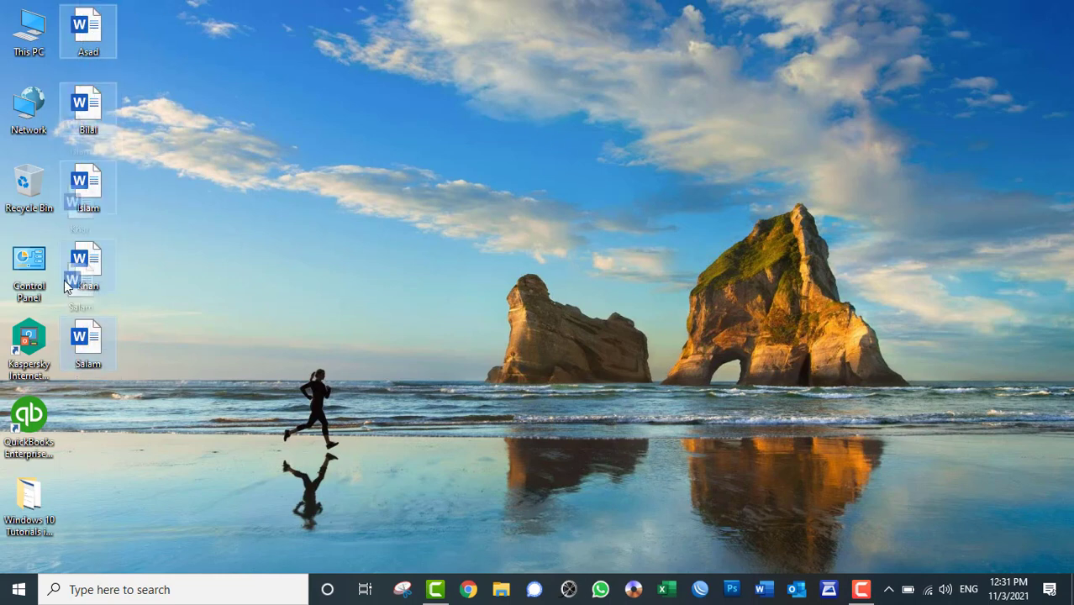
pyautogui.moveTo(80, 273); pyautogui.dragTo(25, 210)
pyautogui.rightClick(42, 198)
pyautogui.click(74, 226)
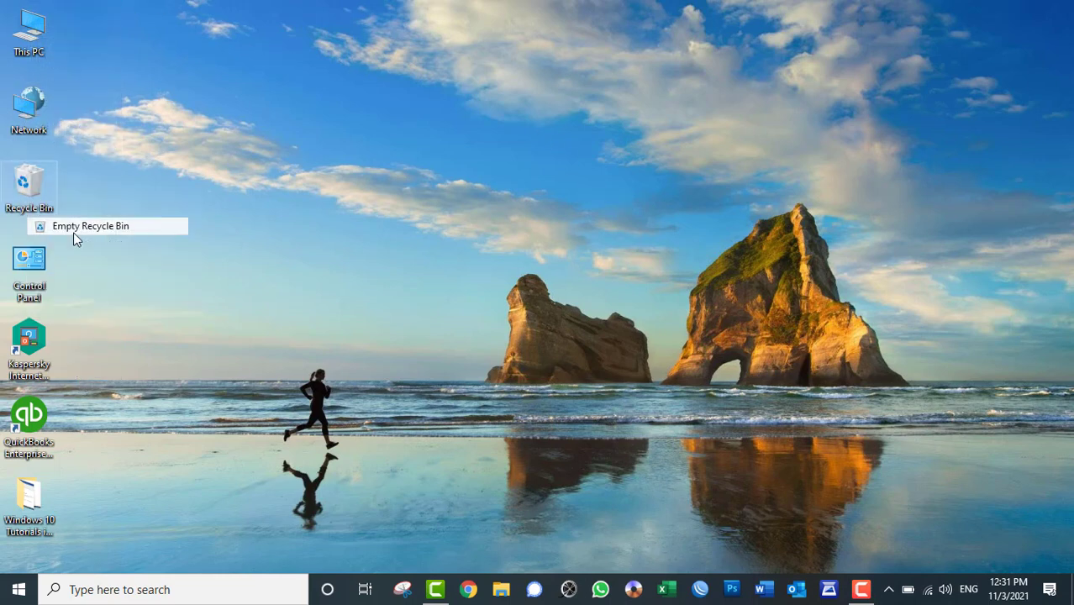
pyautogui.click(588, 308)
# Refresh the desktop
pyautogui.moveTo(336, 149); pyautogui.dragTo(786, 455)
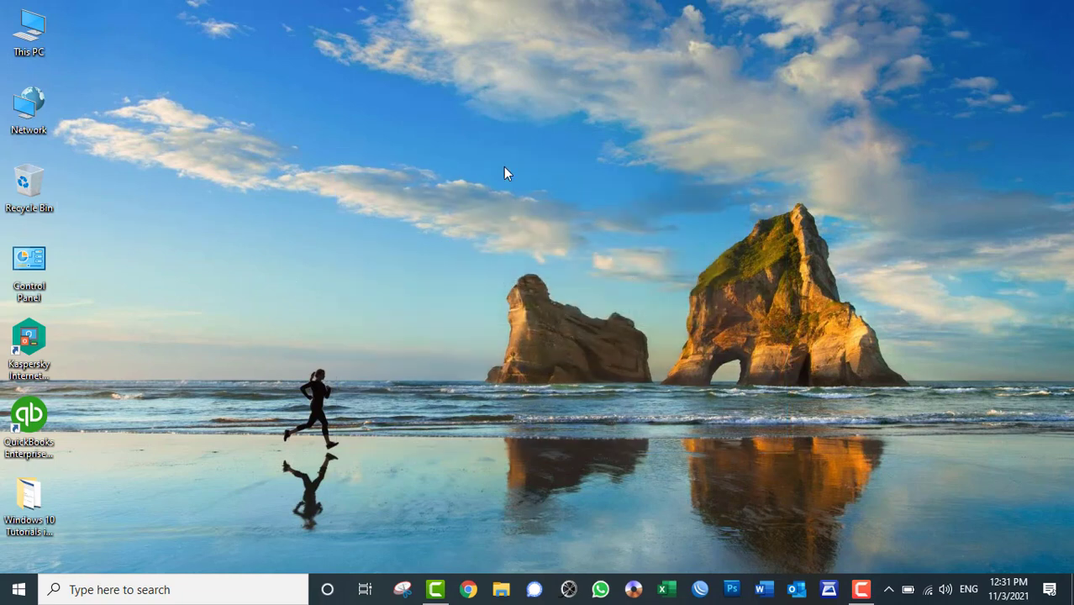
pyautogui.rightClick(441, 132)
pyautogui.click(481, 185)
# Create a new desktop folder named University Student Registration Data
pyautogui.rightClick(410, 122)
pyautogui.moveTo(538, 263)
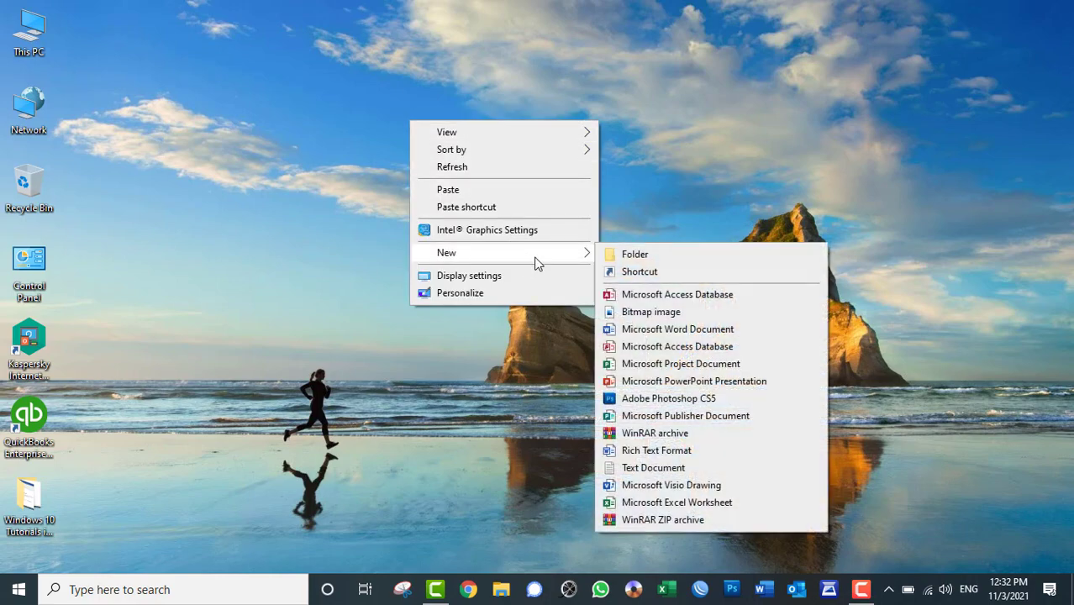
pyautogui.click(607, 255)
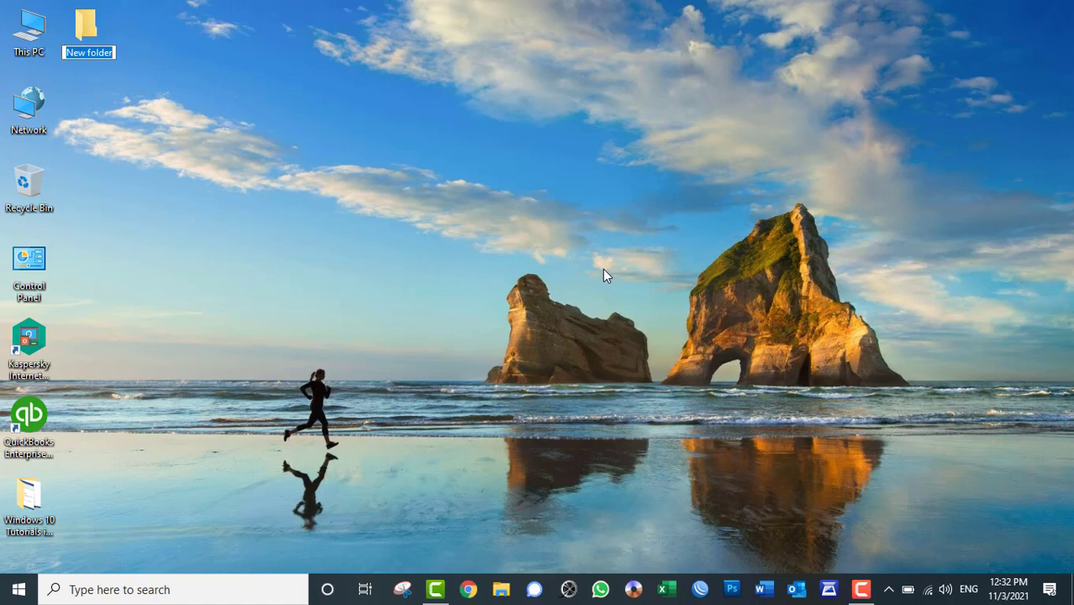
pyautogui.write('University S')
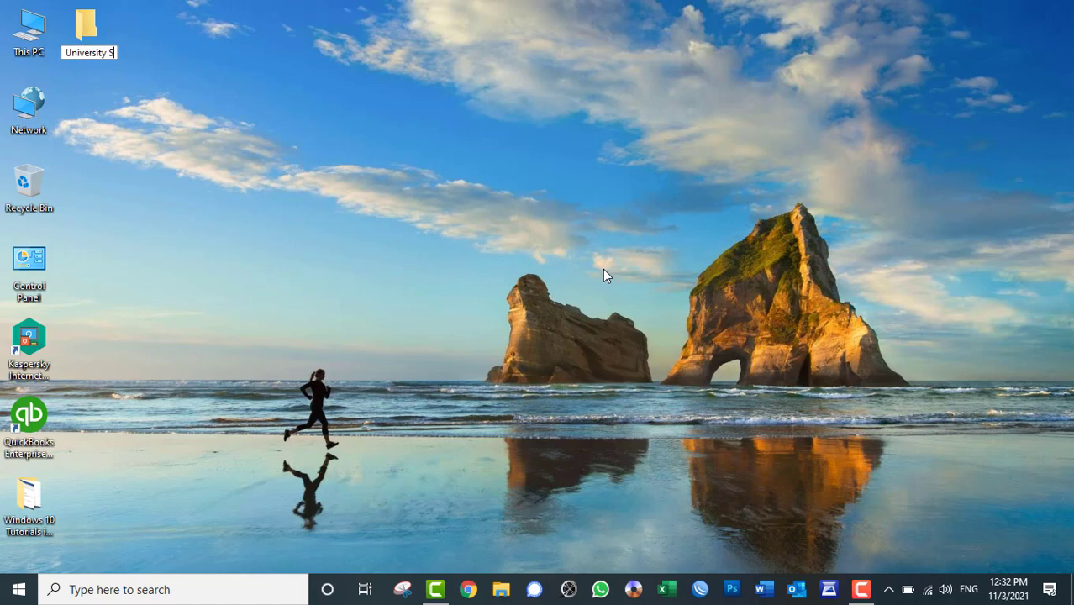
pyautogui.write('tudent')
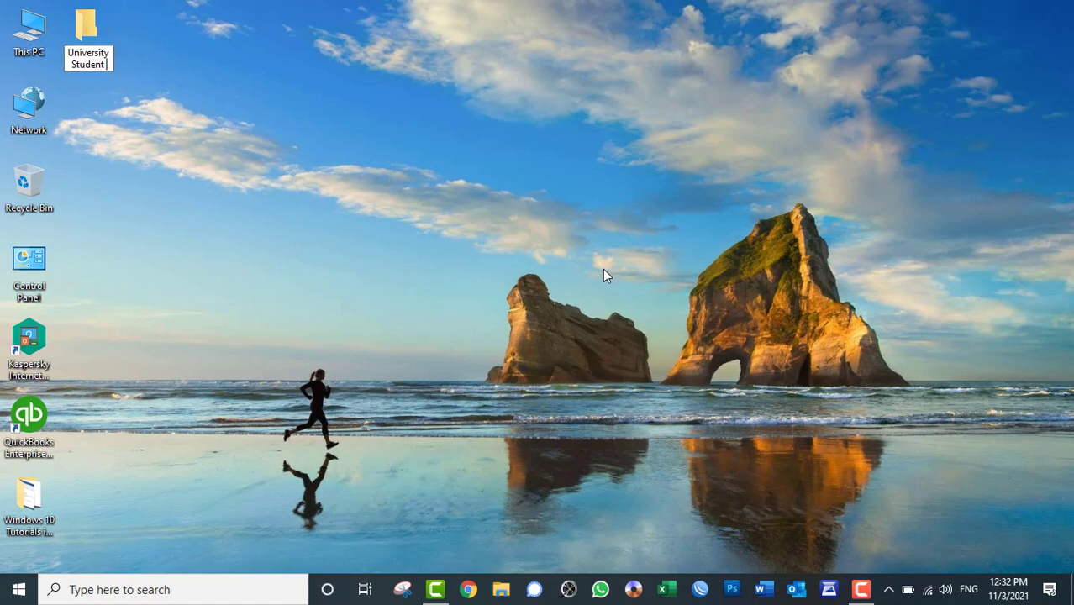
pyautogui.write(' Re')
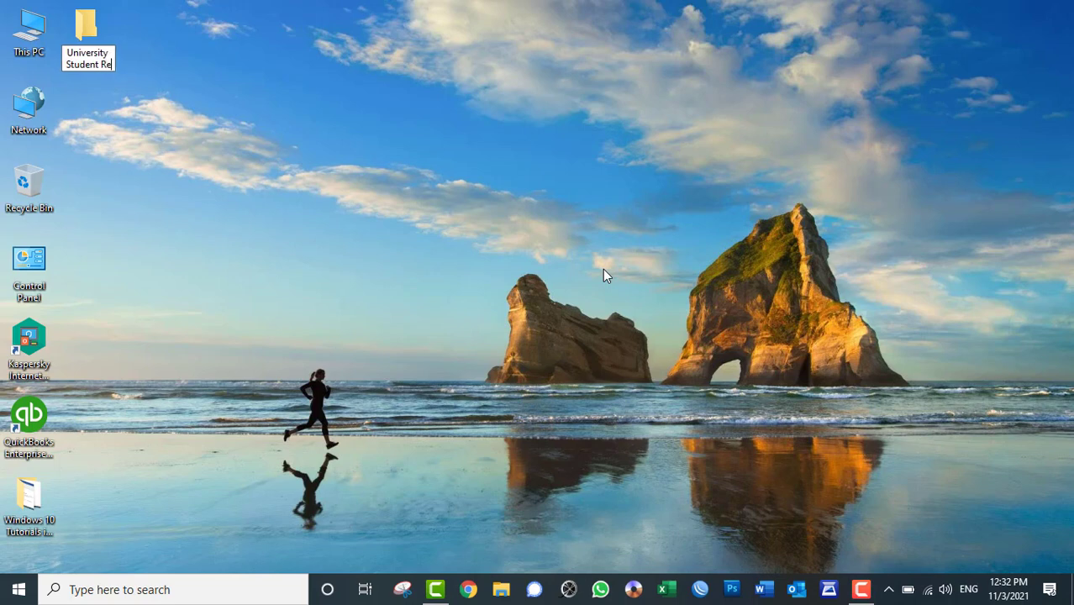
pyautogui.write('gistration D')
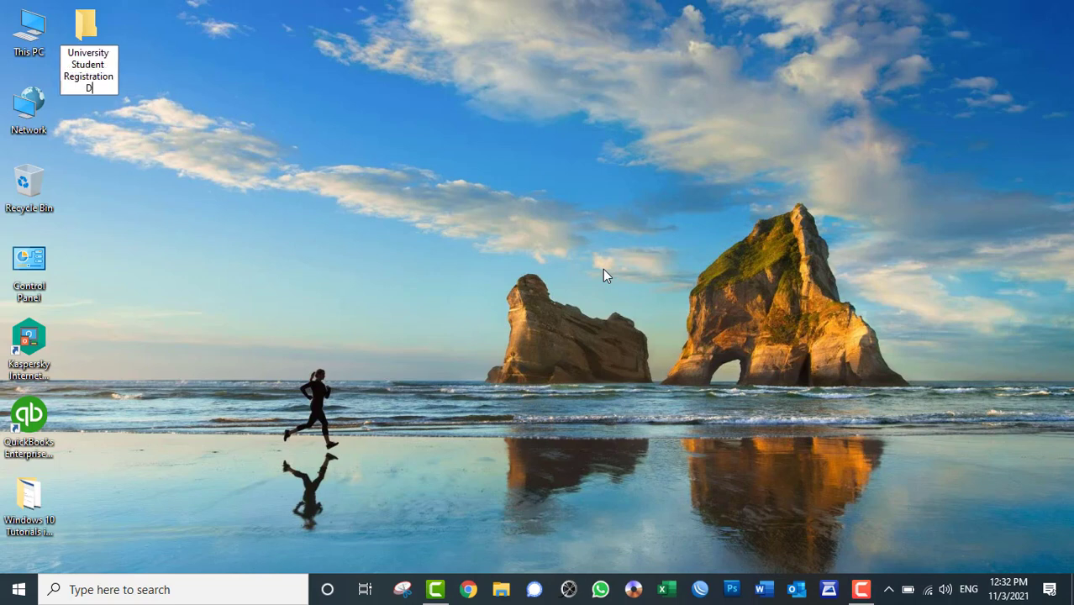
pyautogui.write('at')
pyautogui.write('at')
pyautogui.press('Return')
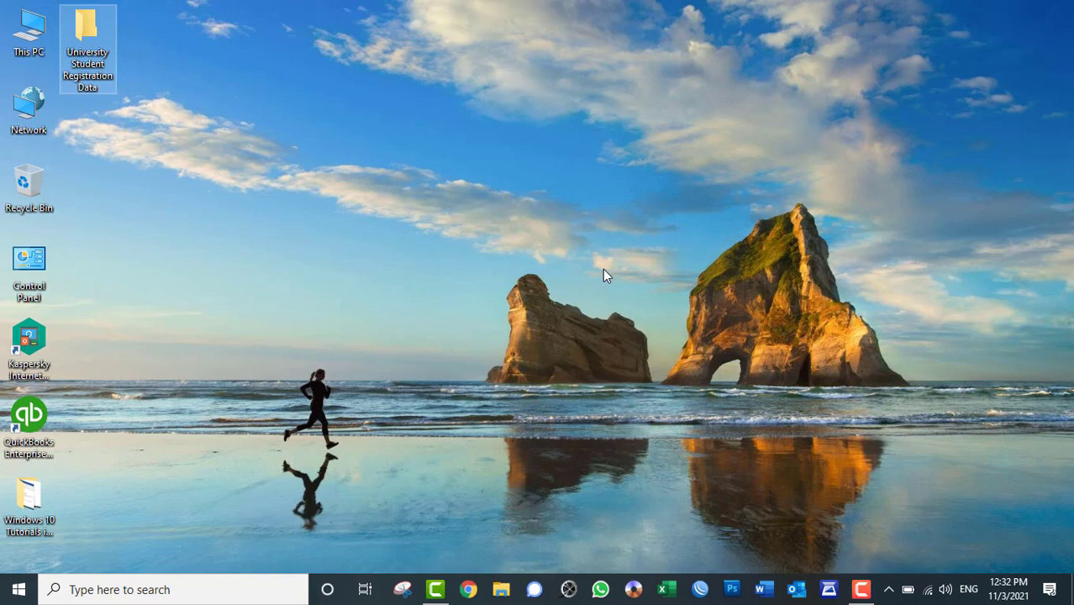
pyautogui.click(140, 88)
# Open the University Student Registration Data folder and create a subfolder named 2019 Data in it
pyautogui.doubleClick(87, 34)
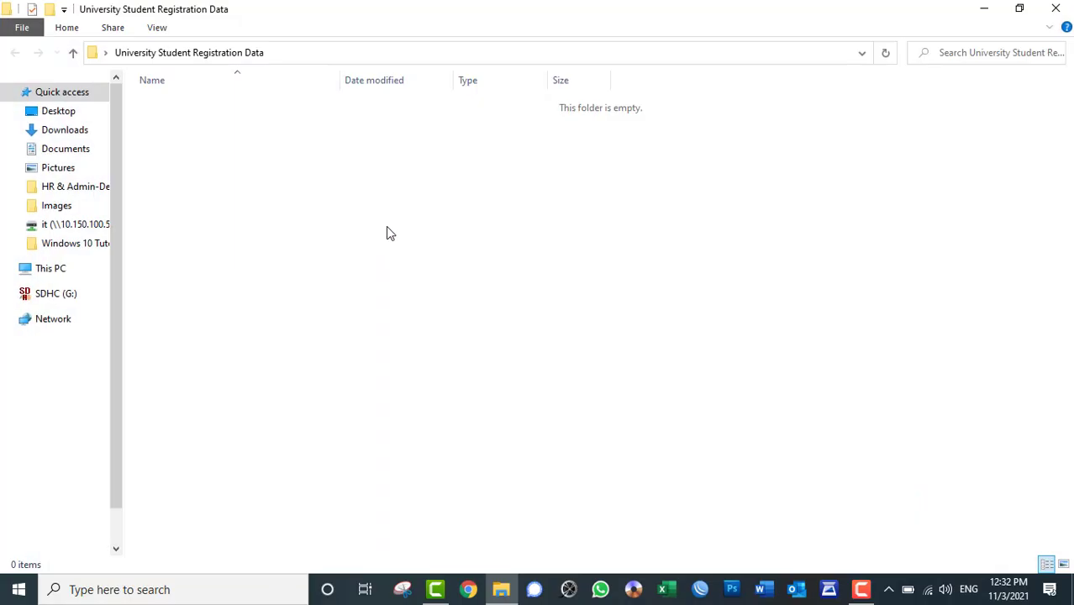
pyautogui.rightClick(400, 216)
pyautogui.moveTo(492, 406)
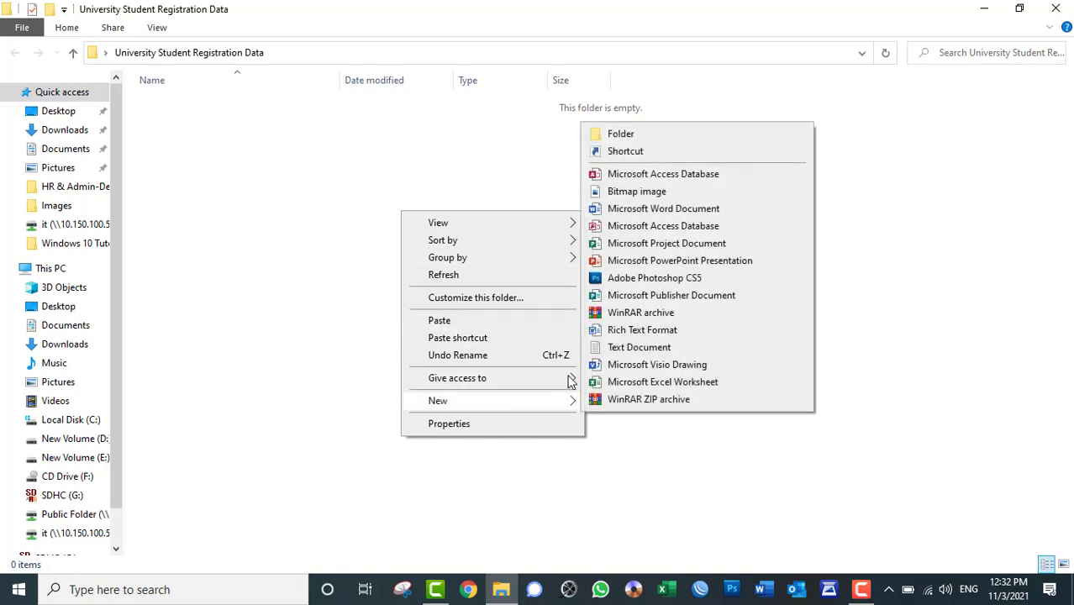
pyautogui.click(617, 134)
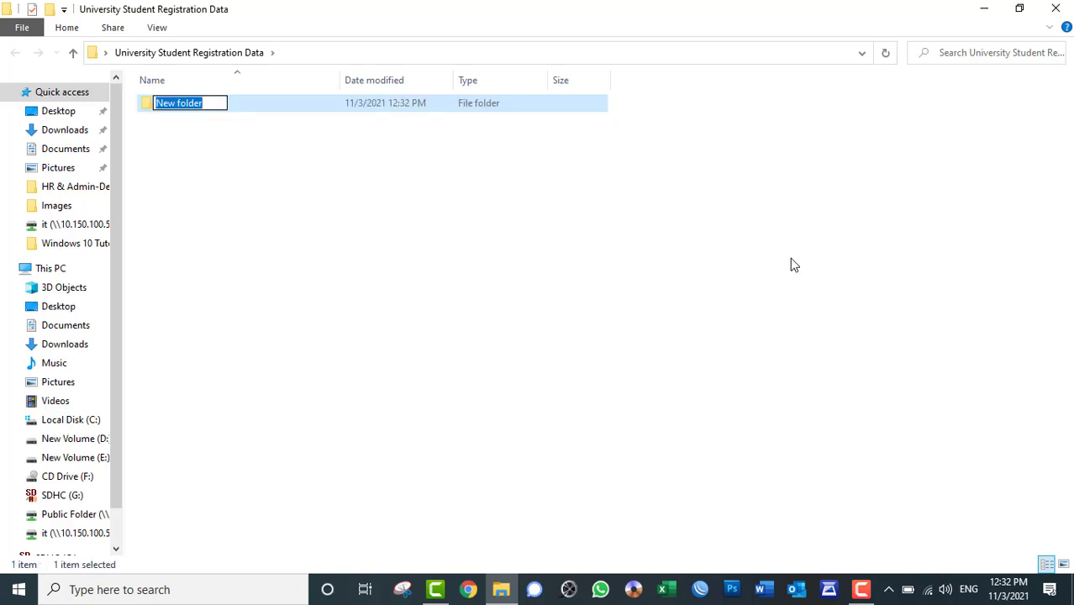
pyautogui.write('20')
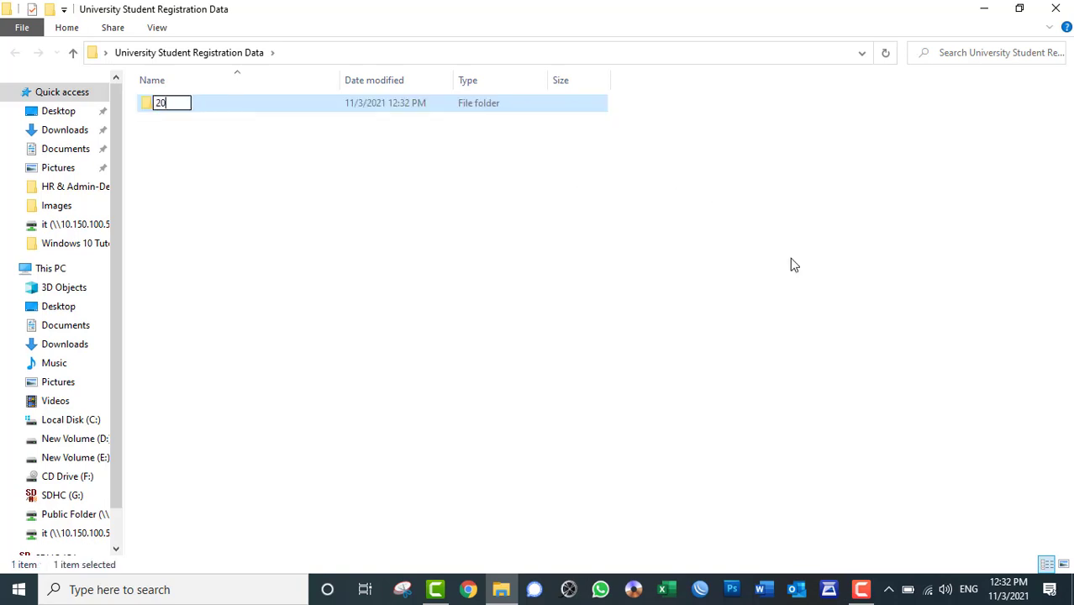
pyautogui.write('19 Dat')
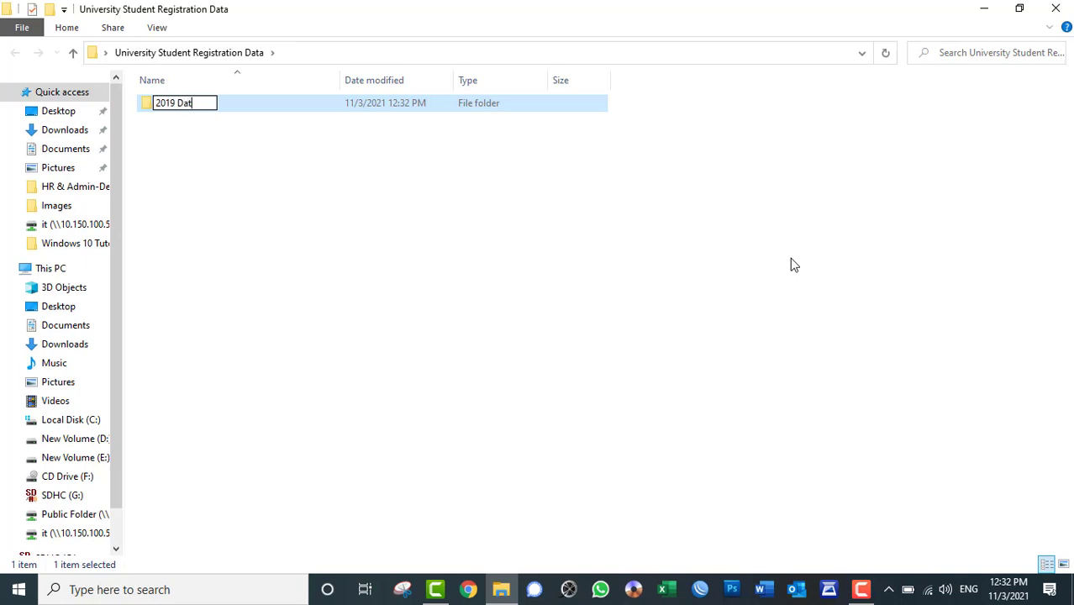
pyautogui.write('a')
pyautogui.press('Return')
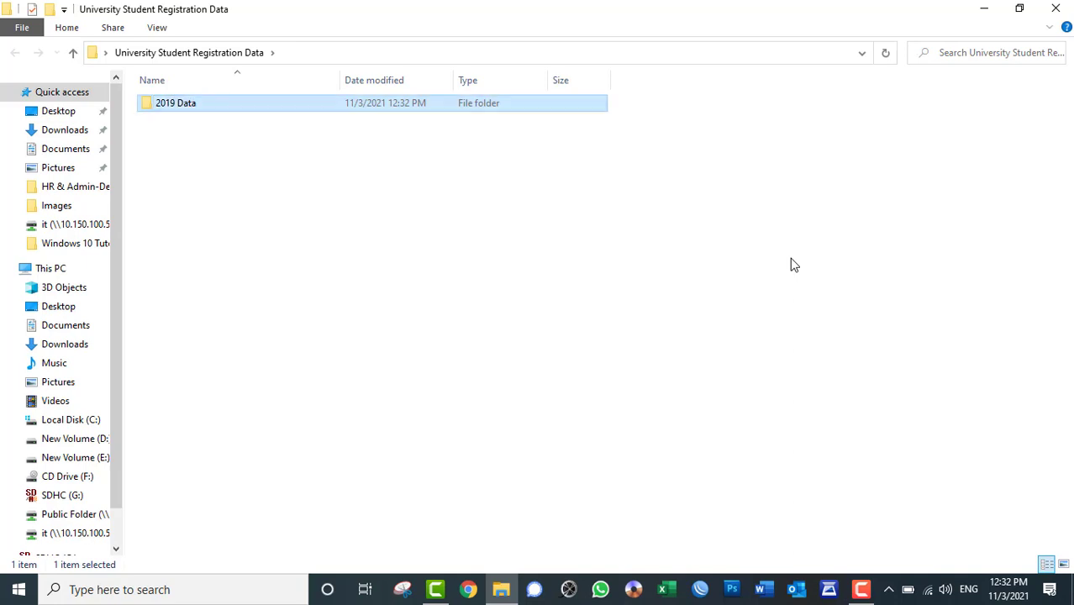
# Open the 2019 Data folder and create a subfolder named BBA Faculty in it
pyautogui.press('Return')
pyautogui.rightClick(436, 275)
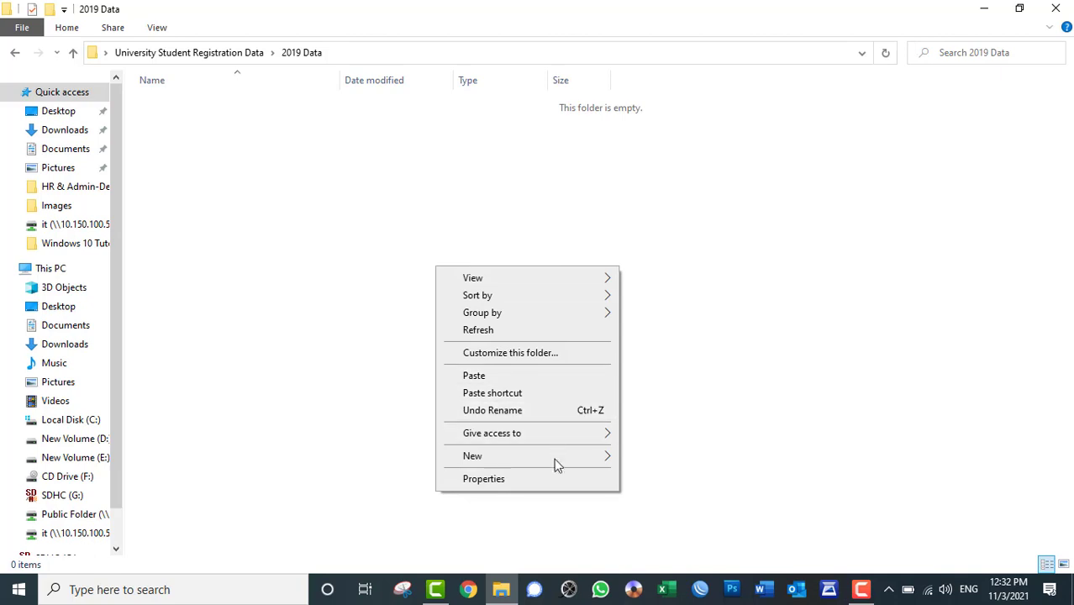
pyautogui.moveTo(558, 458)
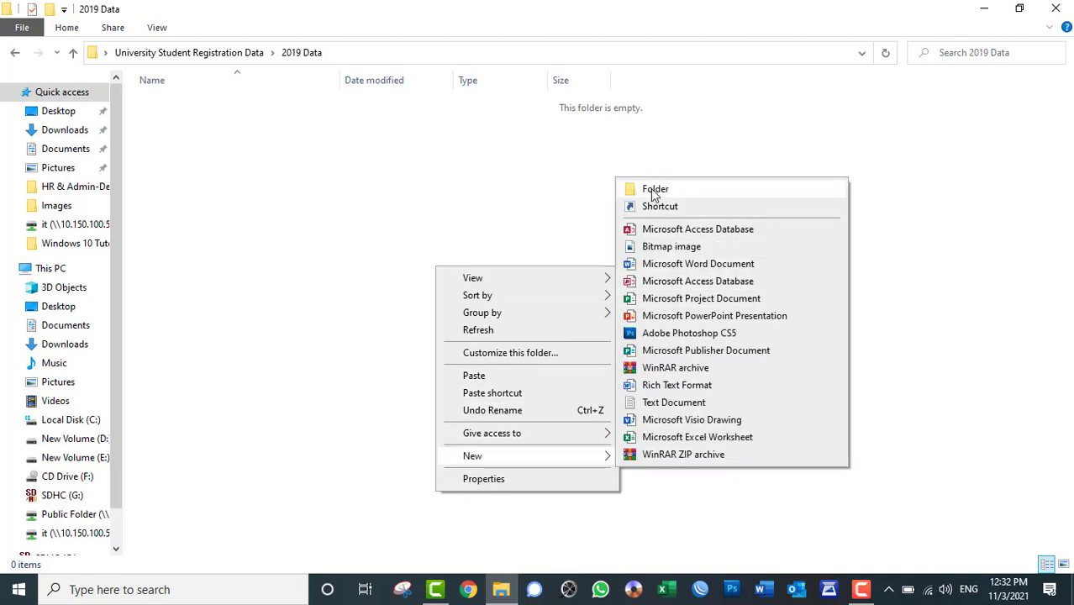
pyautogui.click(655, 190)
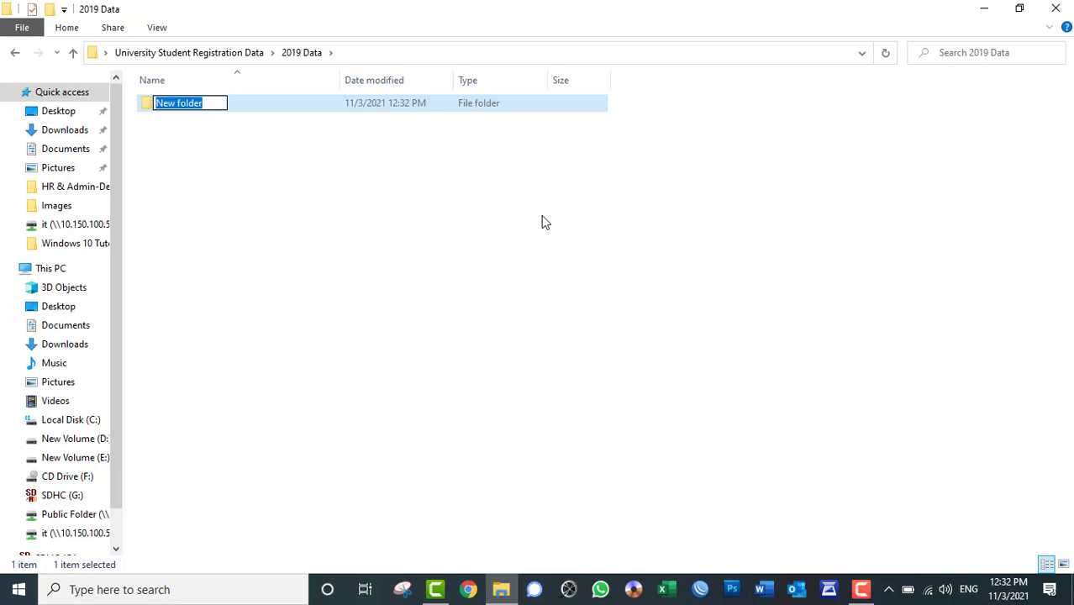
pyautogui.write('BBA Facu')
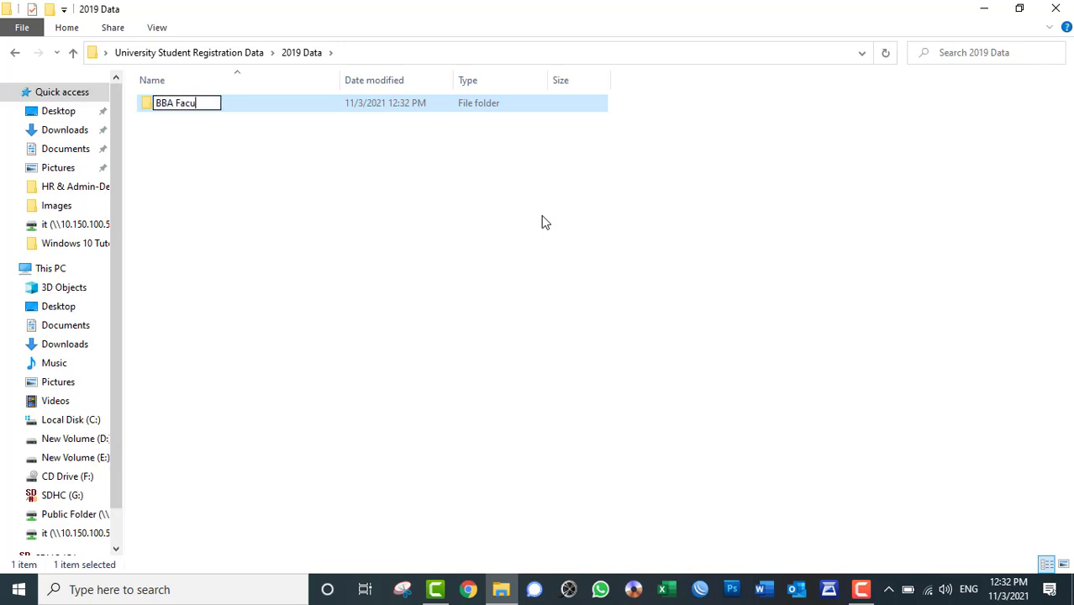
pyautogui.write('lty')
pyautogui.press('Return')
pyautogui.click(460, 226)
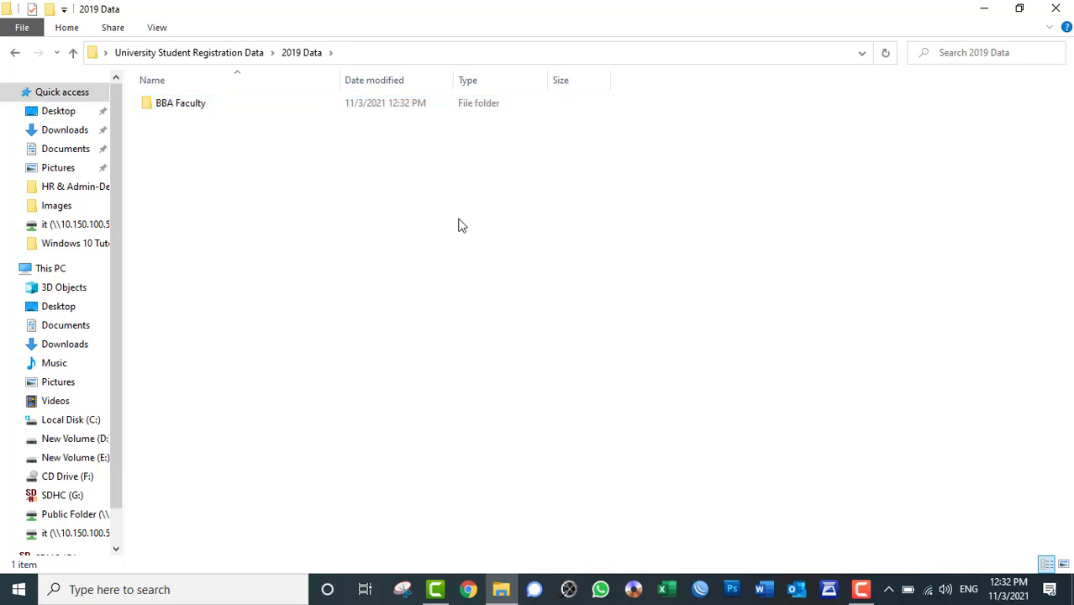
# Create a subfolder named BCS Faculty in the 2019 Data folder
pyautogui.hotkey('ctrl', 'shift', 'n')
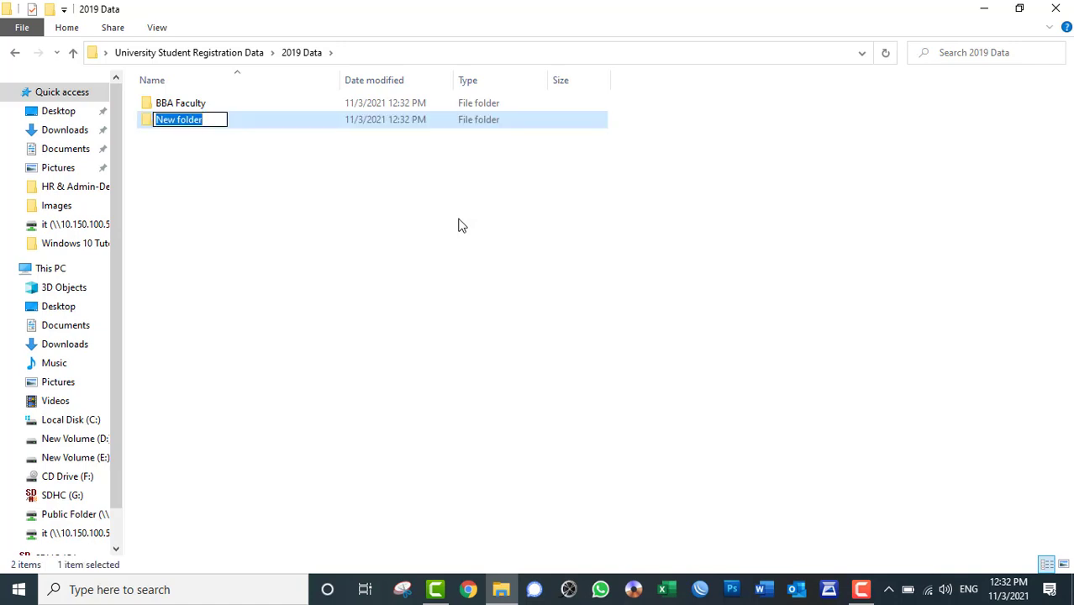
pyautogui.write('BCS Faculty')
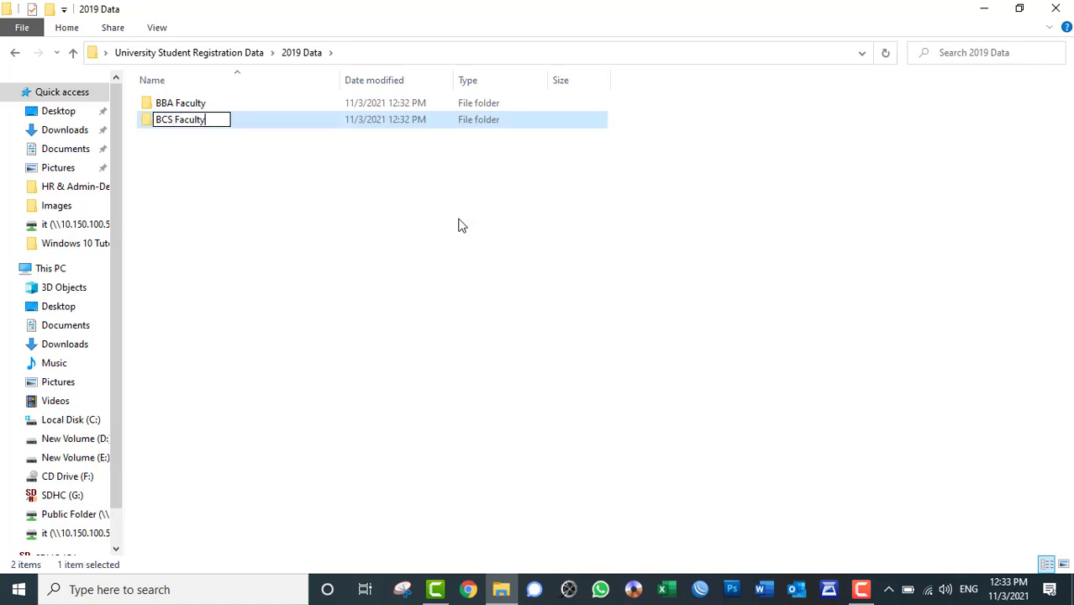
pyautogui.press('Return')
# Create another subfolder in 2019 Data named Political Science Faculty
pyautogui.hotkey('ctrl', 'shift', 'n')
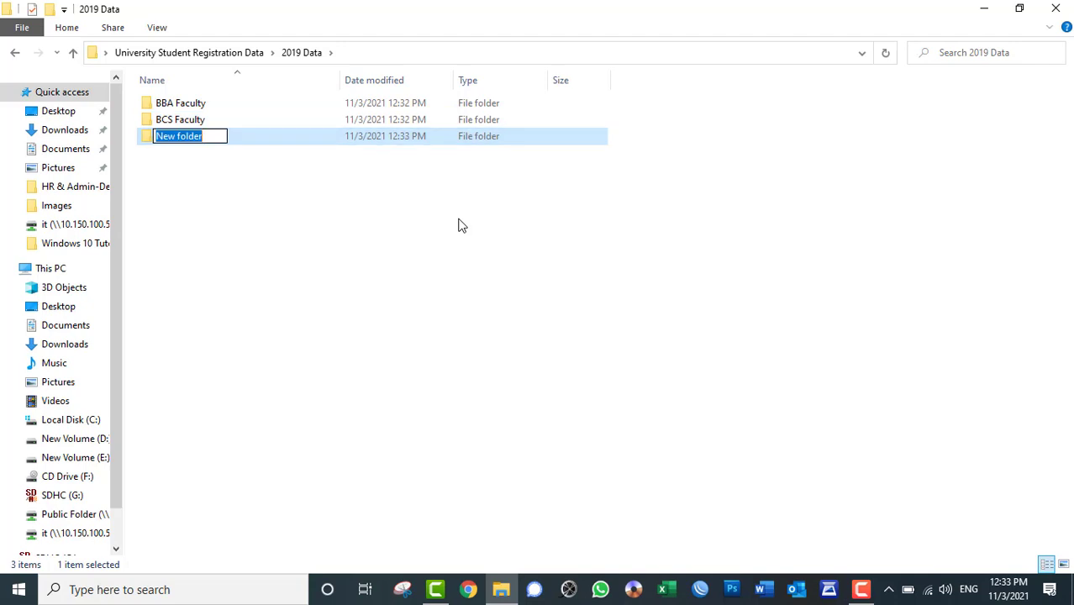
pyautogui.write('Po')
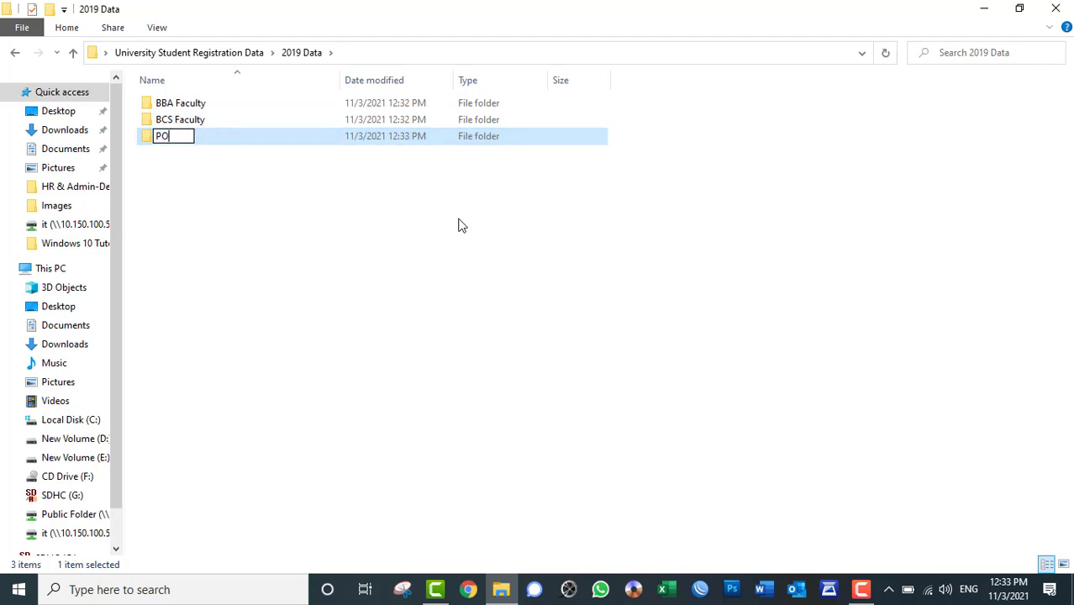
pyautogui.write('litical Science D')
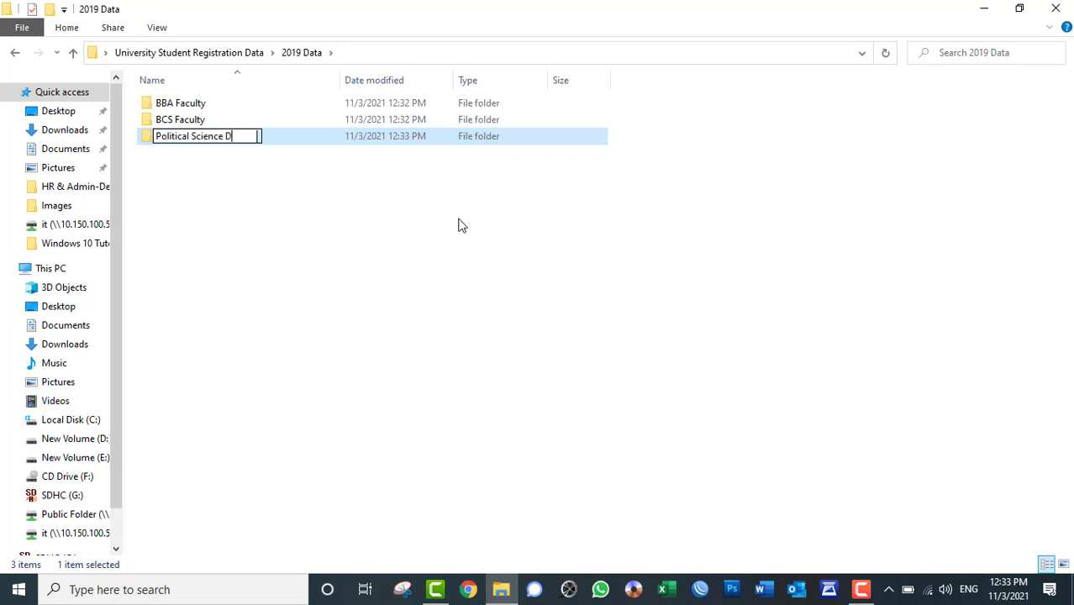
pyautogui.press('BackSpace')
pyautogui.write('Fu')
pyautogui.press('BackSpace')
pyautogui.write('aculty')
pyautogui.press('Return')
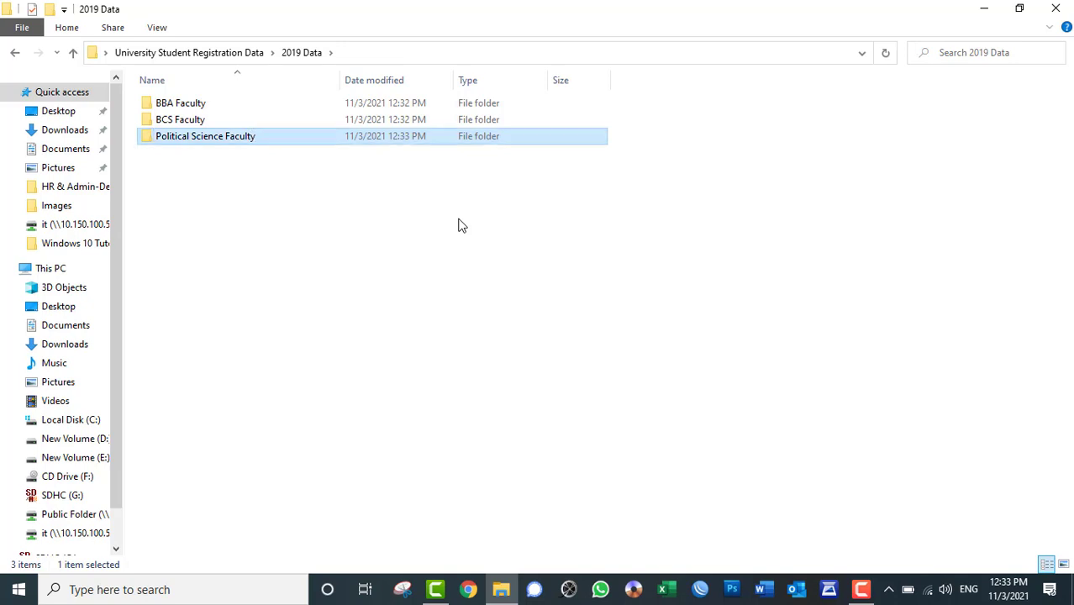
# Open the BBA Faculty folder and create three subfolders in it named Jan, Feb and March
pyautogui.doubleClick(205, 105)
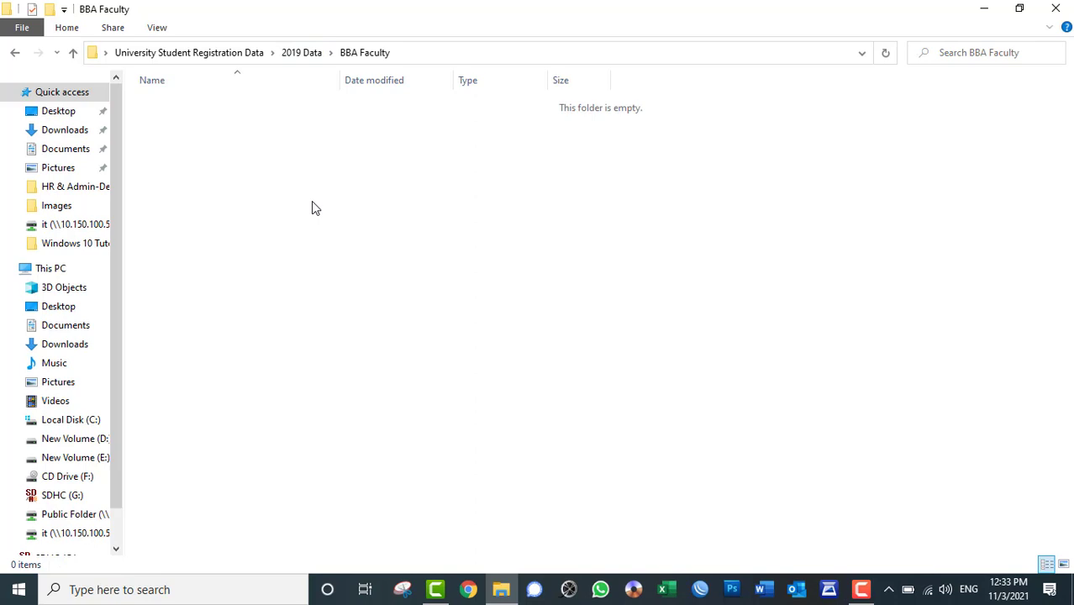
pyautogui.hotkey('ctrl', 'shift', 'n')
pyautogui.write('Jan')
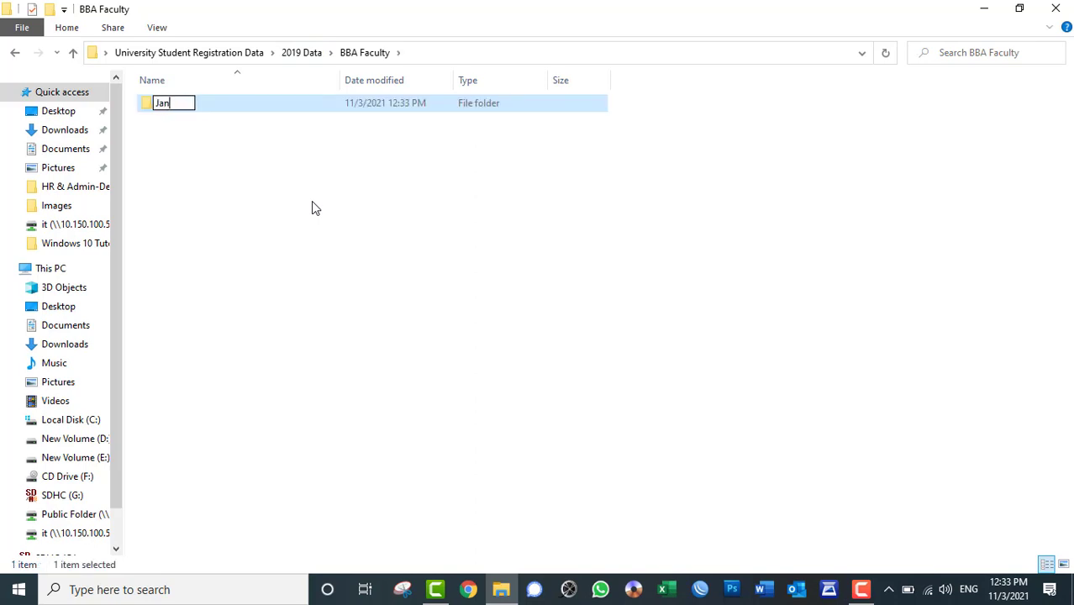
pyautogui.press('Return')
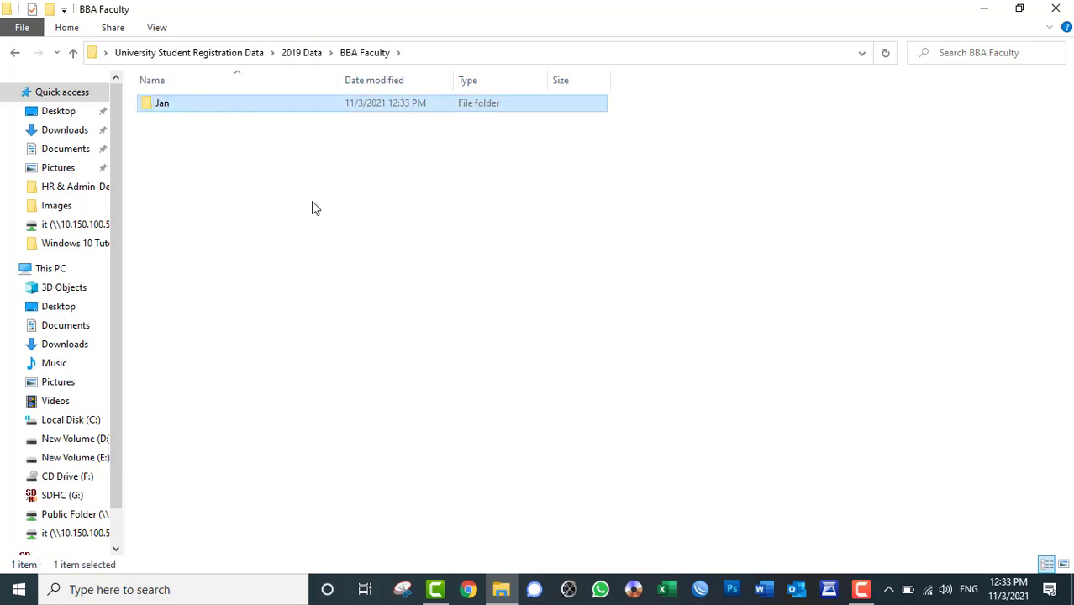
pyautogui.hotkey('ctrl', 'shift', 'n')
pyautogui.write('Feb')
pyautogui.press('Return')
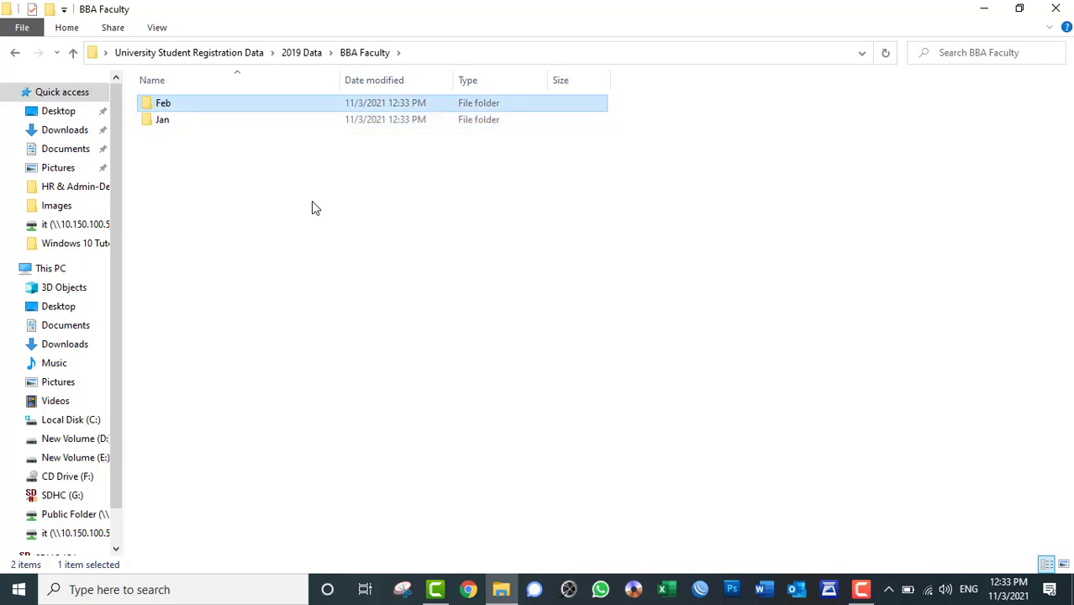
pyautogui.hotkey('ctrl', 'shift', 'n')
pyautogui.write('March')
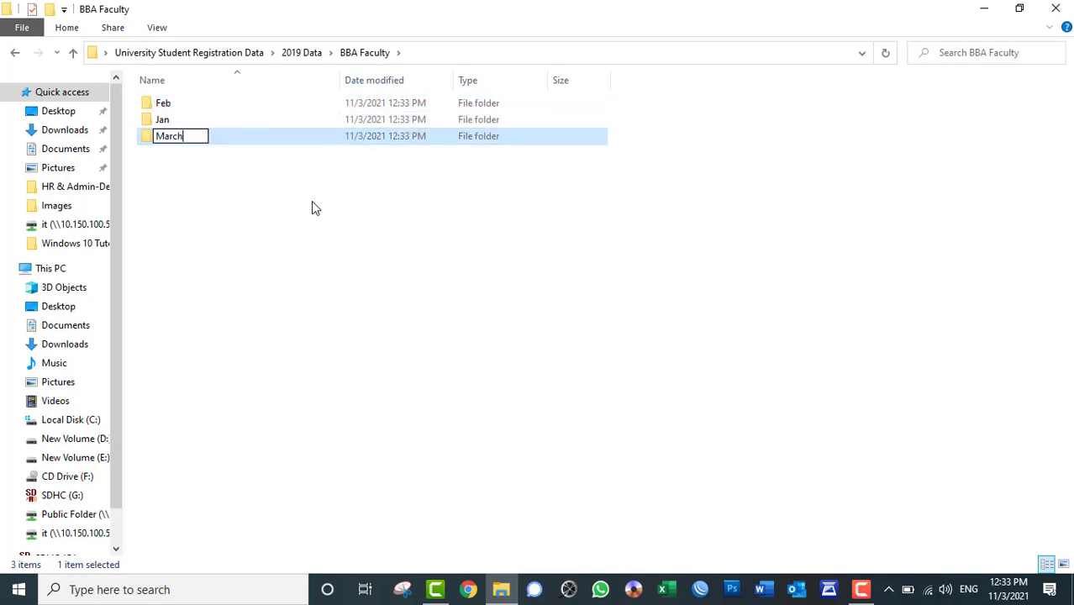
pyautogui.press('Return')
# Copy the Jan, Feb and March folders from BBA Faculty into the BCS Faculty and Political Science Faculty folders
pyautogui.moveTo(310, 208); pyautogui.dragTo(184, 97)
pyautogui.hotkey('alt', 'Up')
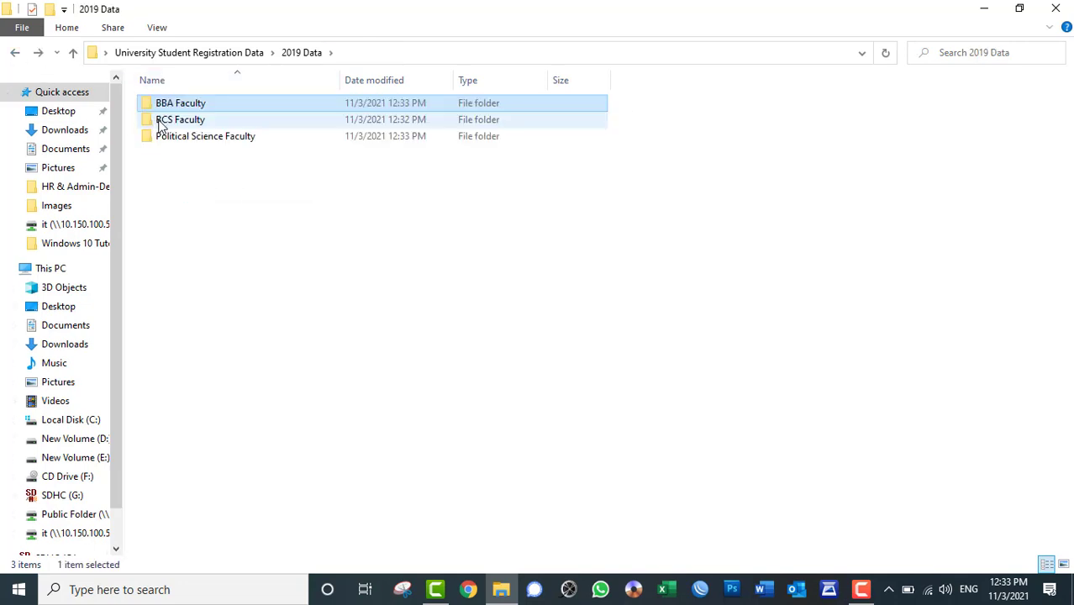
pyautogui.doubleClick(161, 122)
pyautogui.hotkey('ctrl', 'v')
pyautogui.click(14, 52)
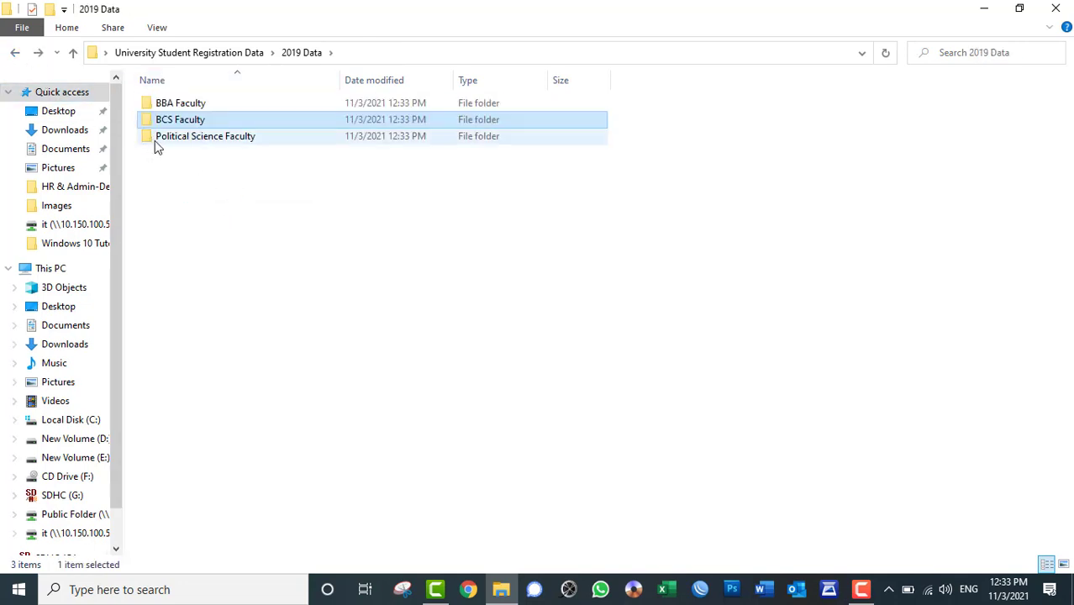
pyautogui.doubleClick(157, 134)
pyautogui.hotkey('ctrl', 'v')
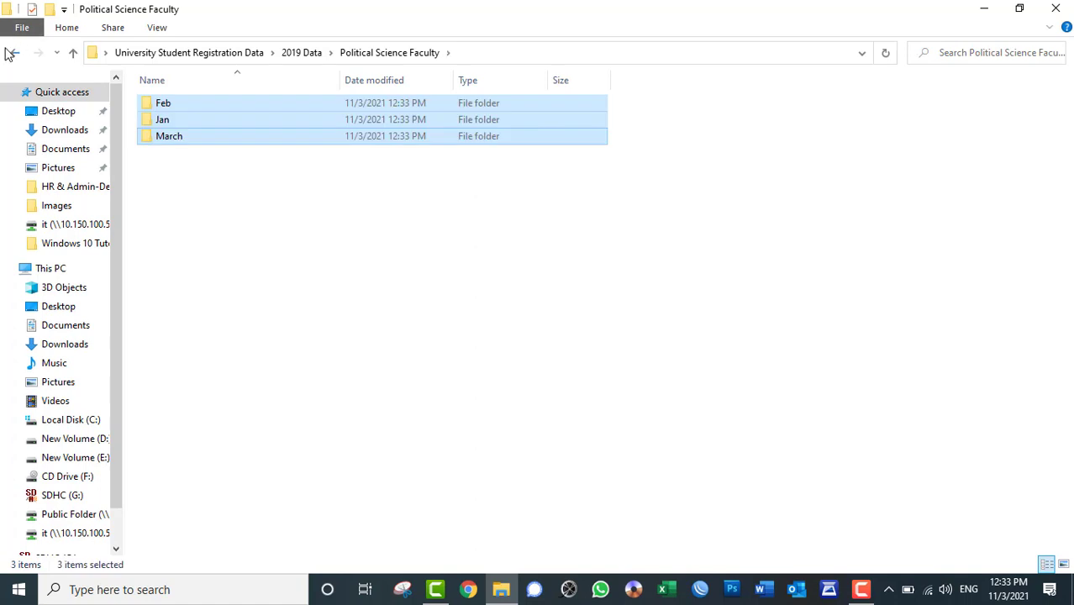
pyautogui.click(15, 52)
# Copy all three faculty folders in 2019 Data and return to the University Student Registration Data folder
pyautogui.click(14, 52)
pyautogui.doubleClick(197, 106)
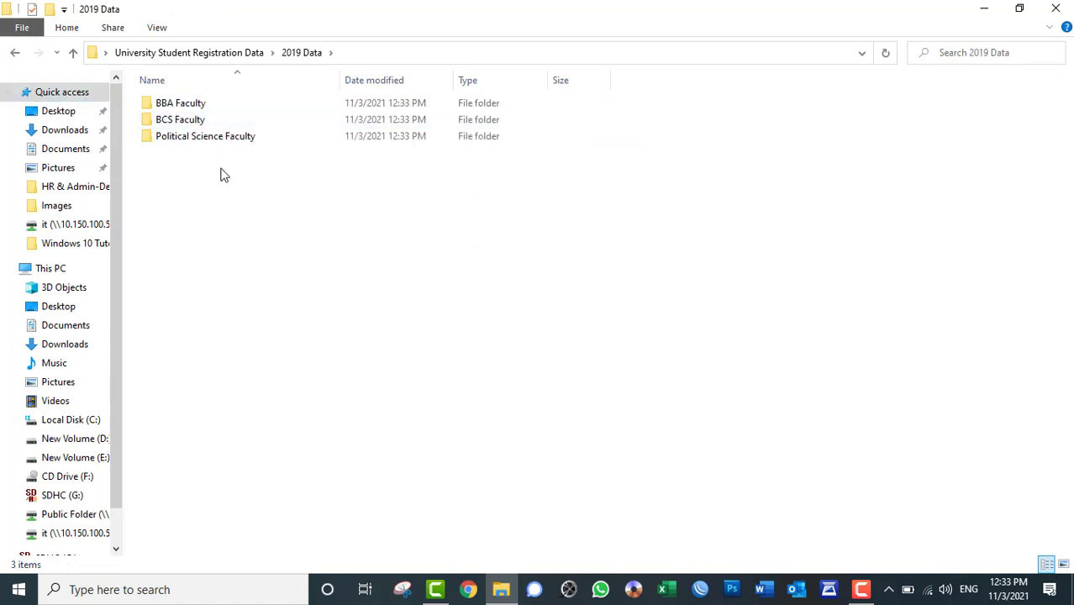
pyautogui.moveTo(223, 172); pyautogui.dragTo(171, 100)
pyautogui.click(14, 52)
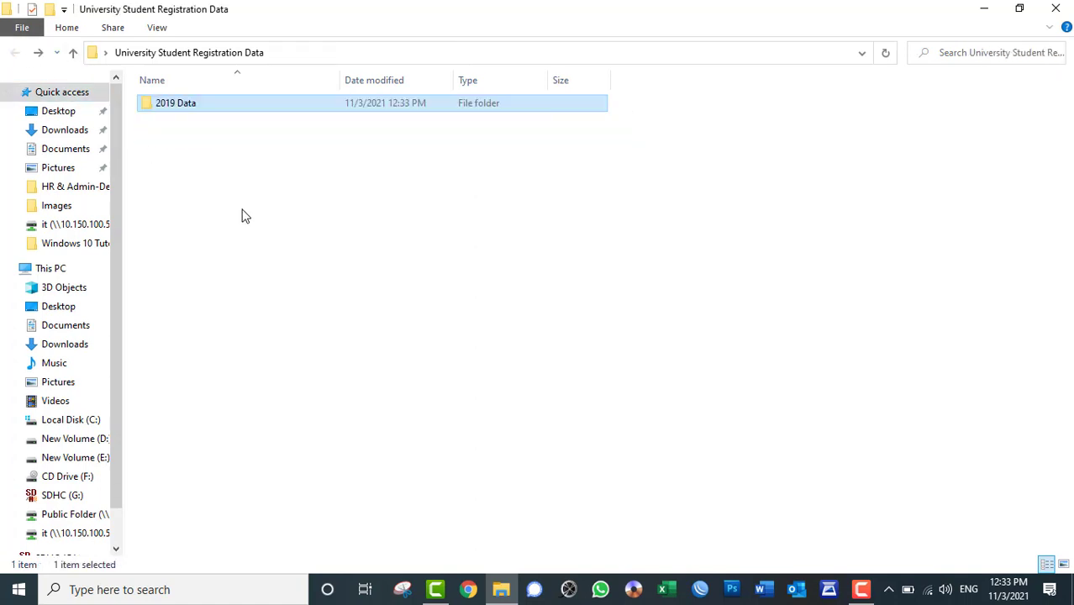
# Create a subfolder named 2020 Data in the University Student Registration Data folder
pyautogui.click(242, 214)
pyautogui.hotkey('ctrl', 'shift', 'n')
pyautogui.write('2010')
pyautogui.press('Return')
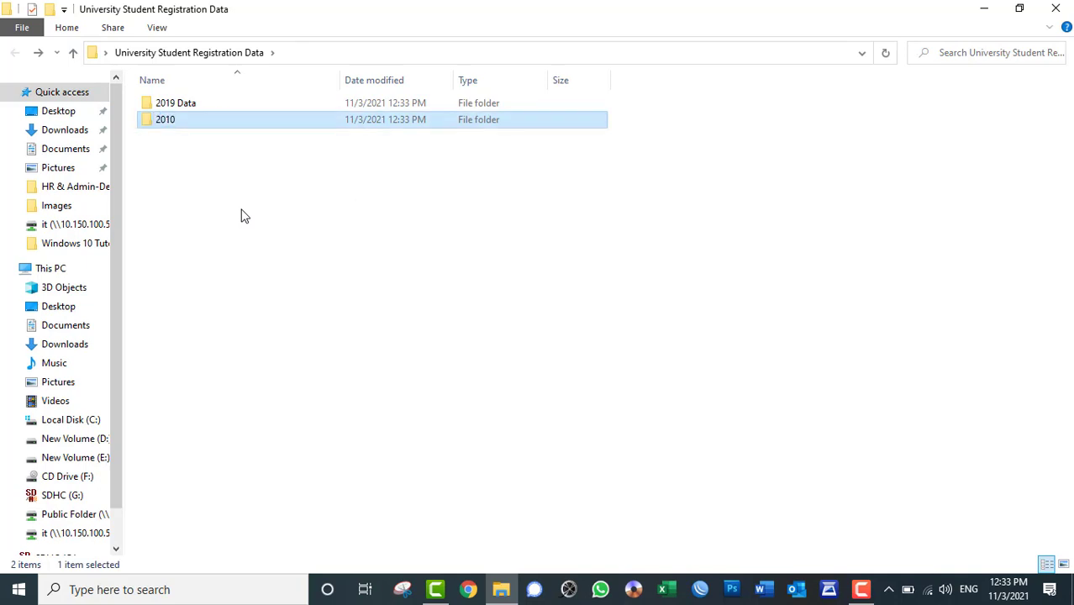
pyautogui.press('F2')
pyautogui.write('2020 Dat')
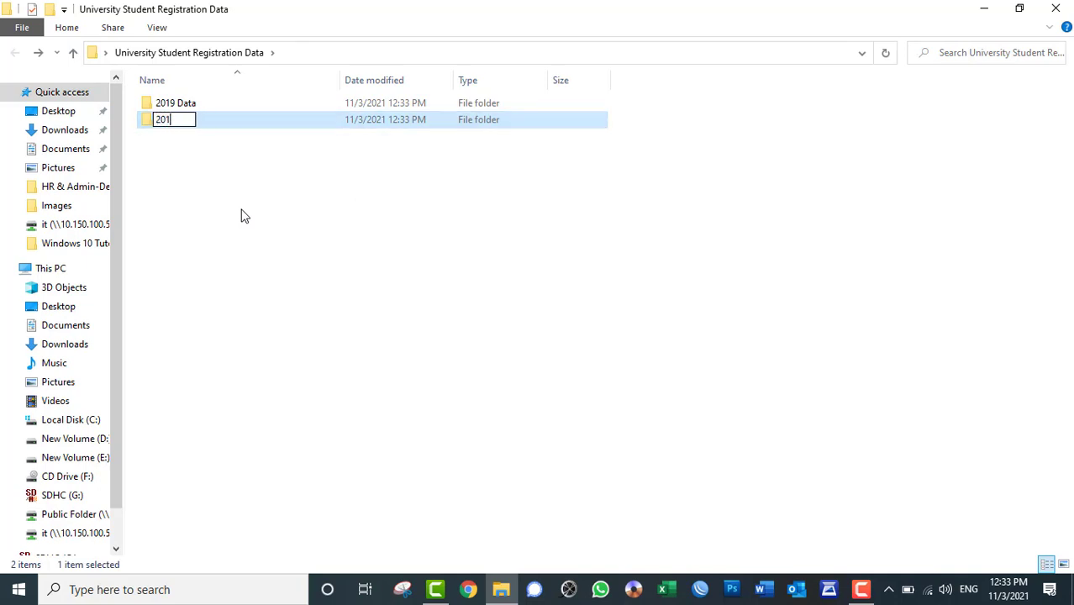
pyautogui.write('at')
pyautogui.press('Return')
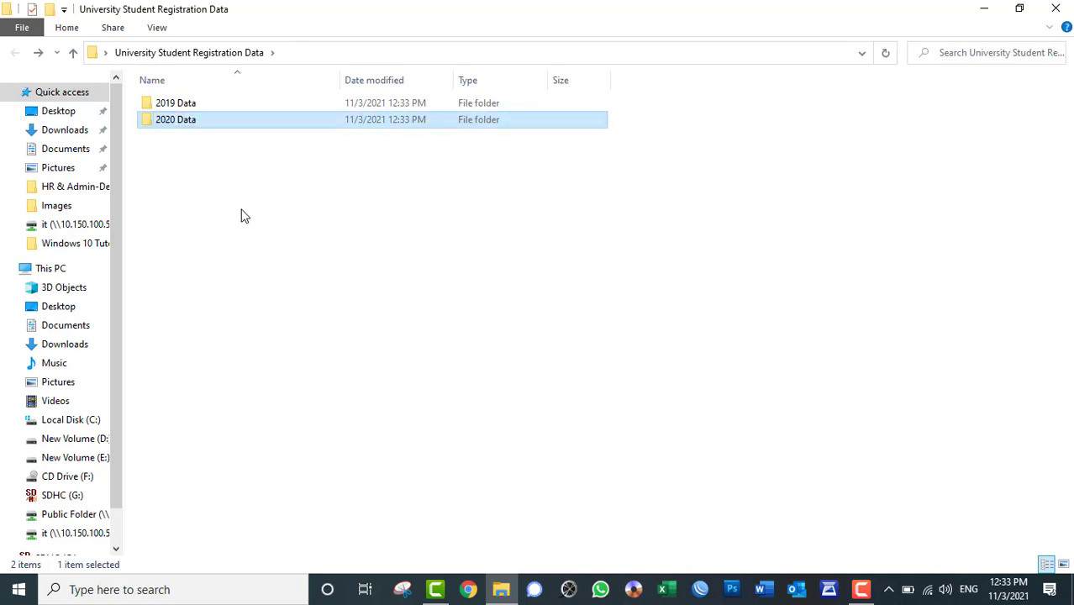
# Paste the copied faculty folders into 2020 Data and go back to its parent folder
pyautogui.press('Return')
pyautogui.hotkey('ctrl', 'v')
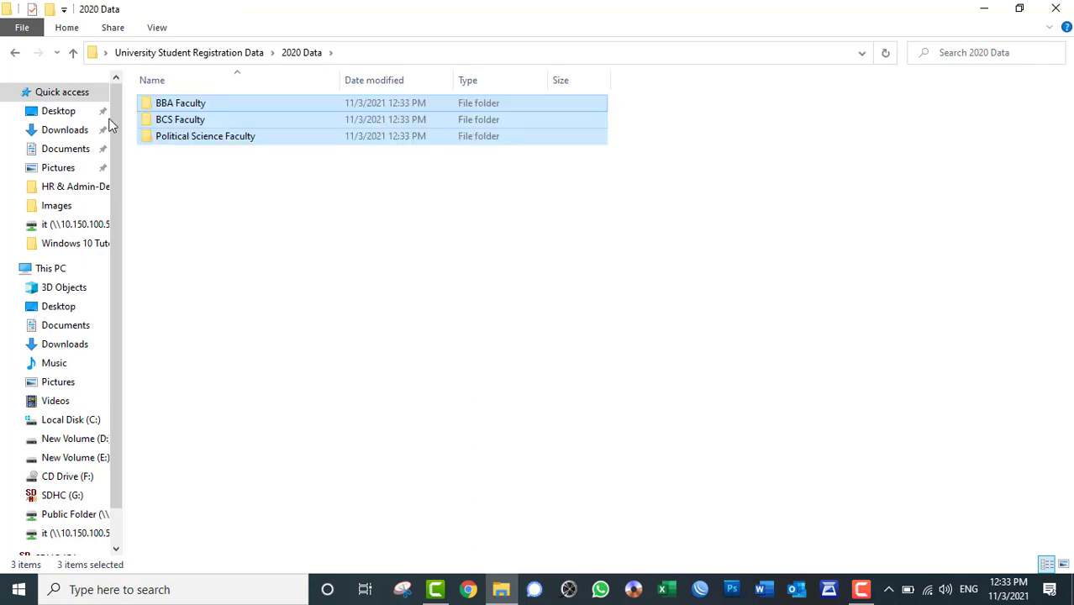
pyautogui.click(16, 53)
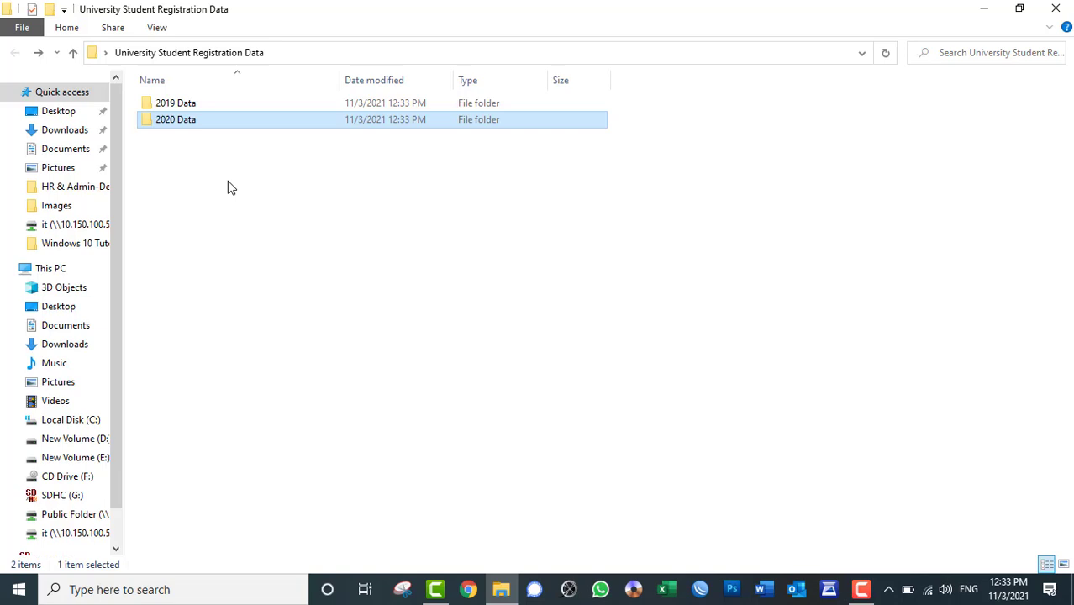
# Browse the folder structure from 2019 Data through BBA Faculty to the Jan folder
pyautogui.doubleClick(174, 104)
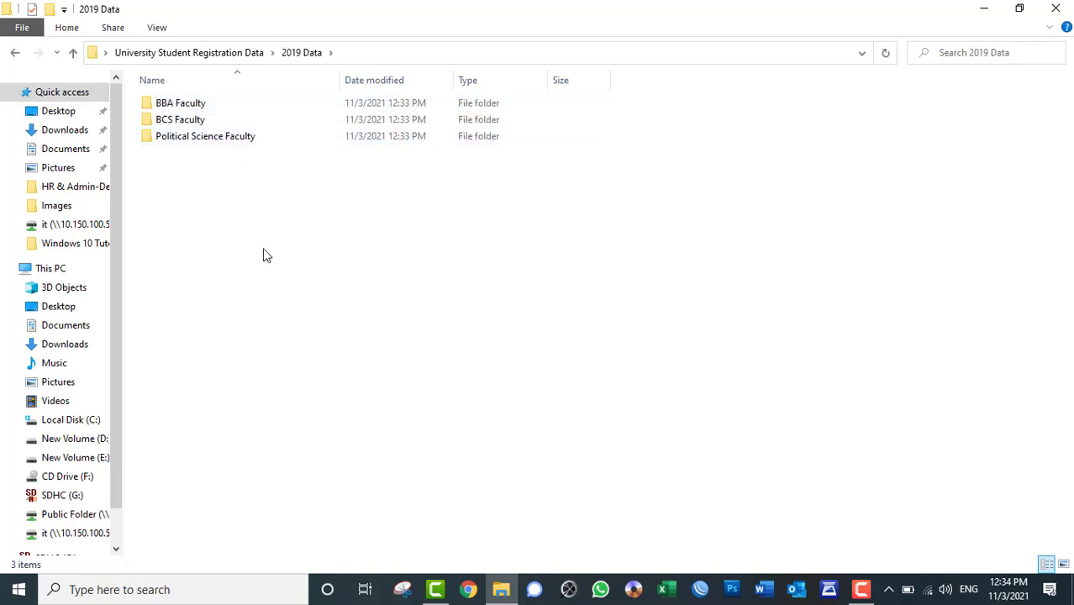
pyautogui.doubleClick(165, 107)
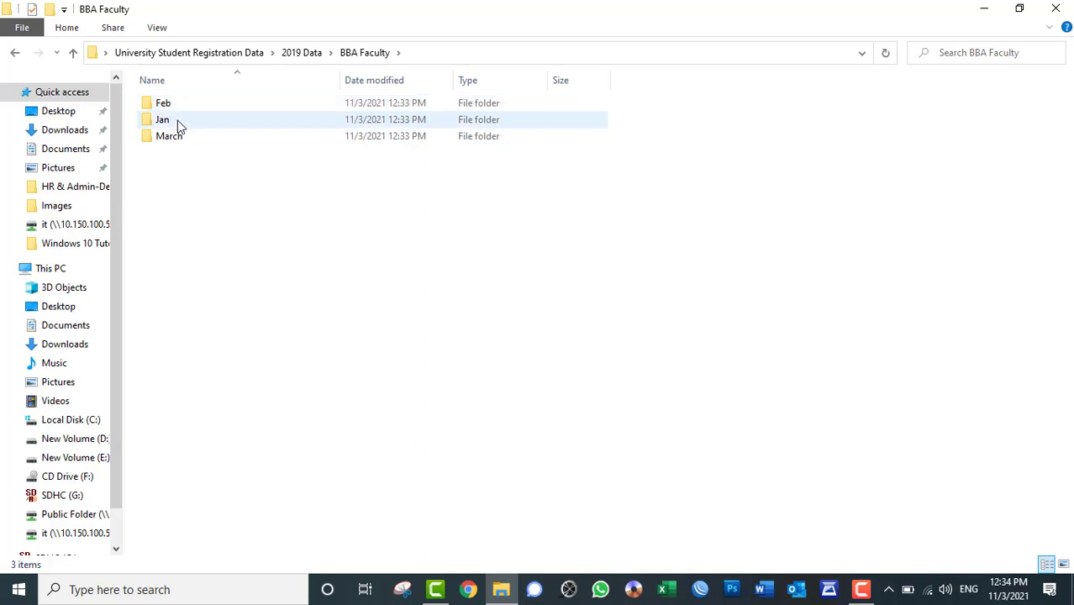
pyautogui.doubleClick(177, 123)
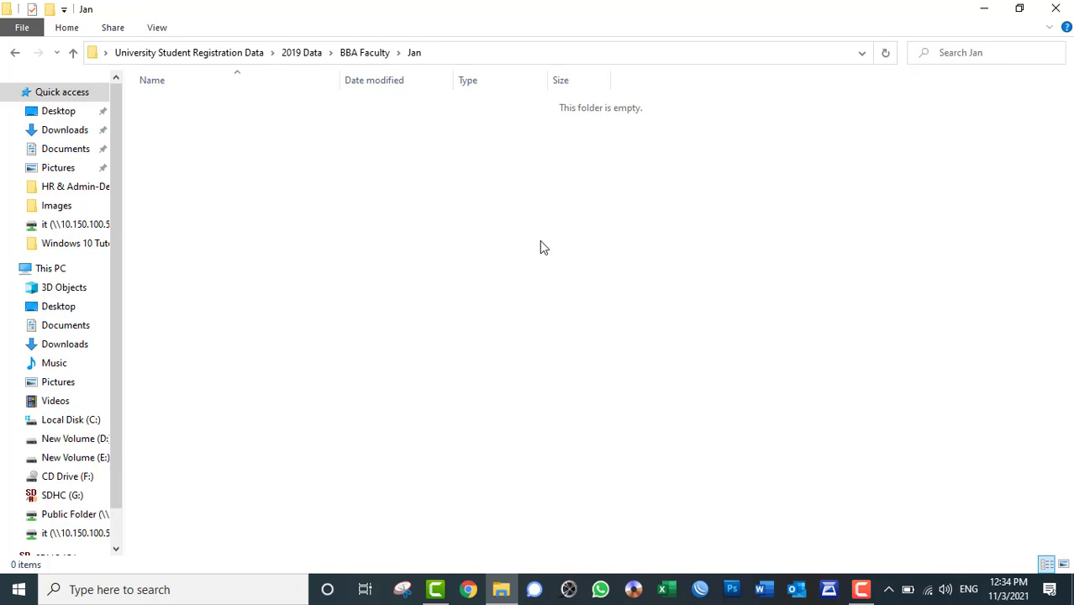
# Return to the Desktop folder, move the University Student Registration Data folder to the Recycle Bin, and close the window
pyautogui.hotkey('alt', 'Up')
pyautogui.hotkey('alt', 'Up')
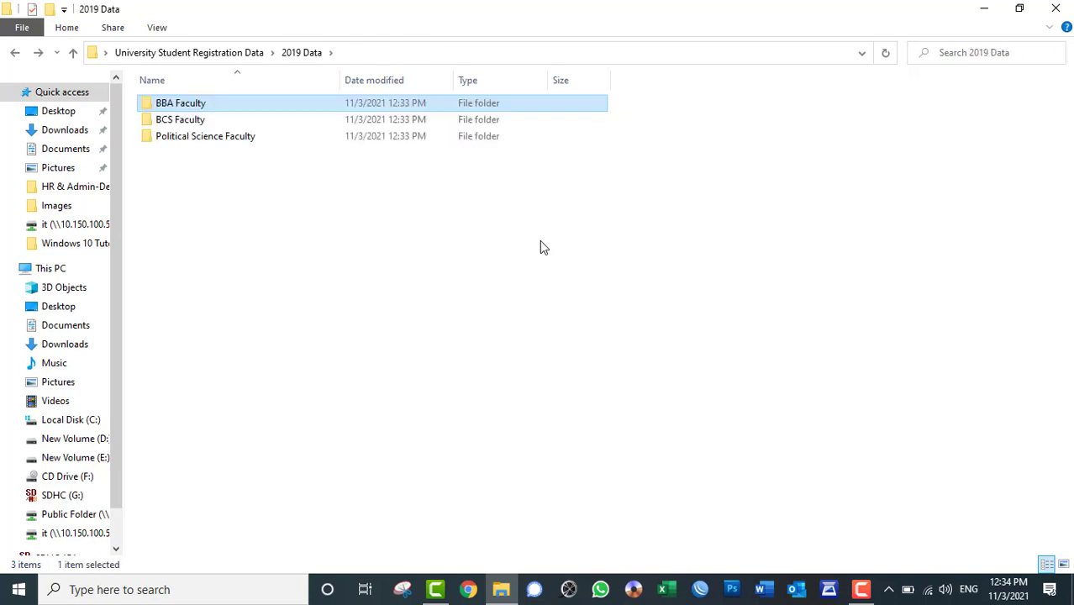
pyautogui.hotkey('alt', 'Up')
pyautogui.hotkey('alt', 'Up')
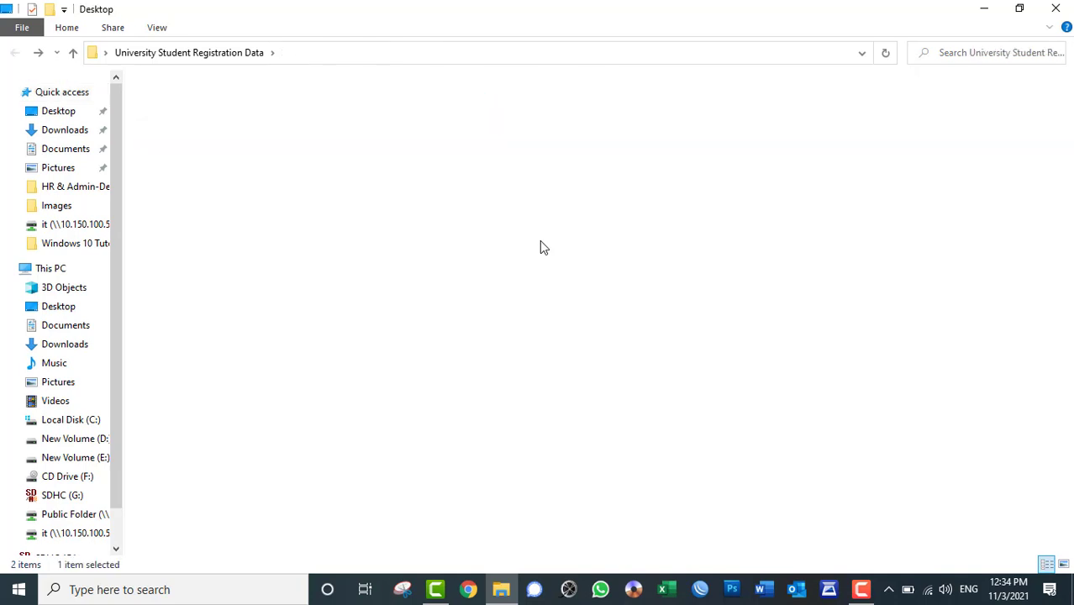
pyautogui.press('Delete')
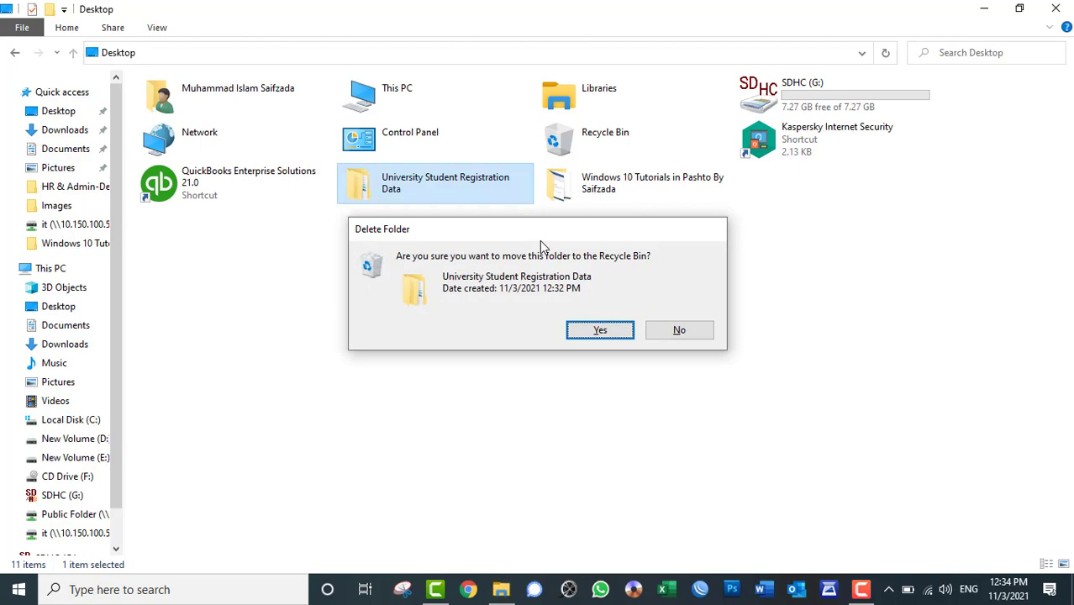
pyautogui.press('Return')
pyautogui.click(1057, 9)
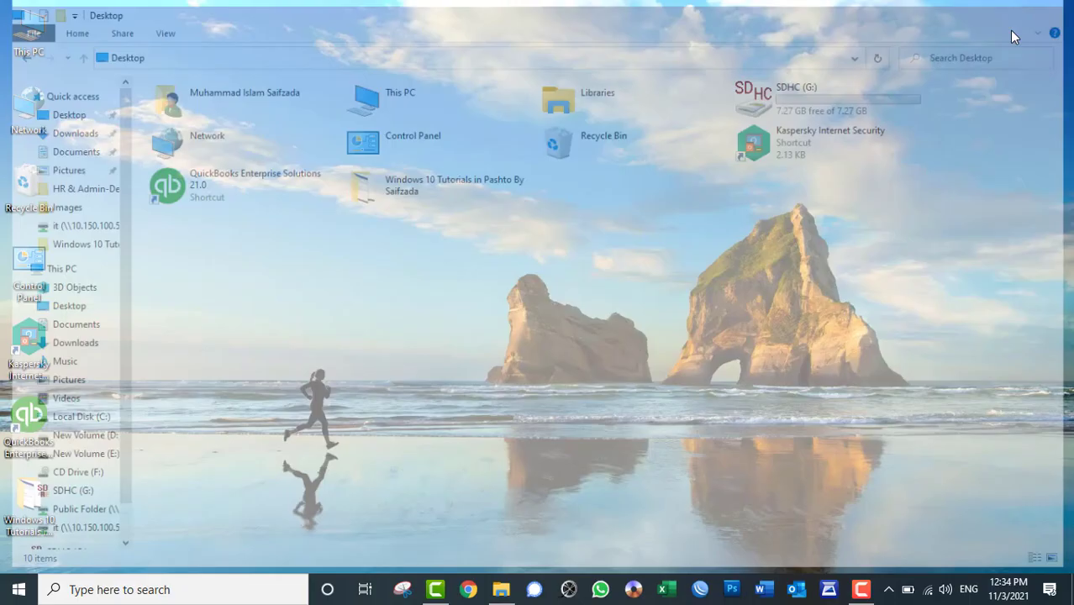
# Examine the item types that can be newly created on the desktop, such as Folder and Shortcut
pyautogui.rightClick(494, 141)
pyautogui.rightClick(335, 52)
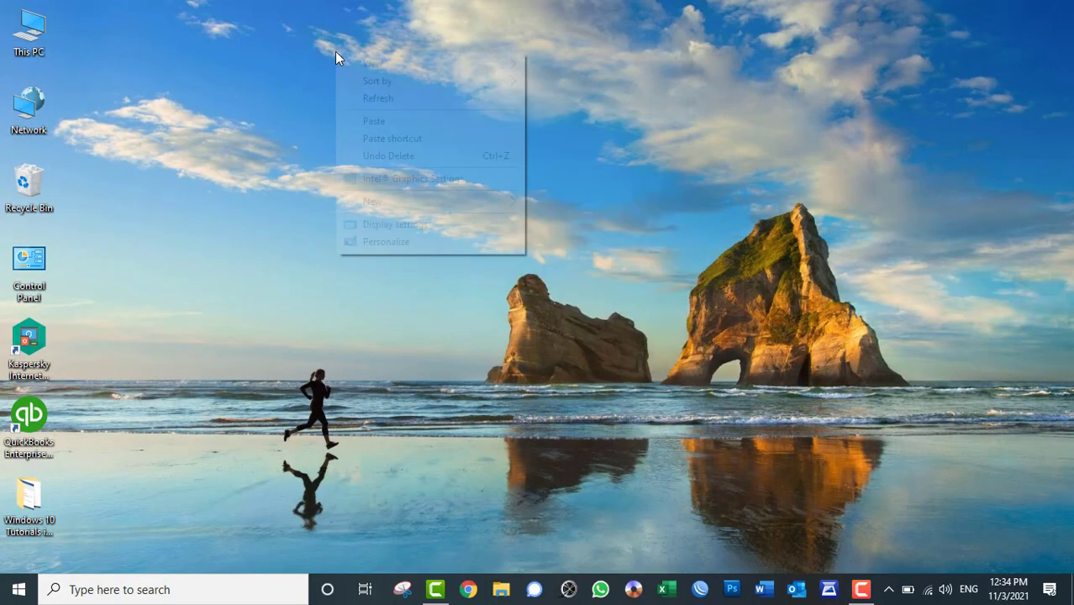
pyautogui.moveTo(436, 202)
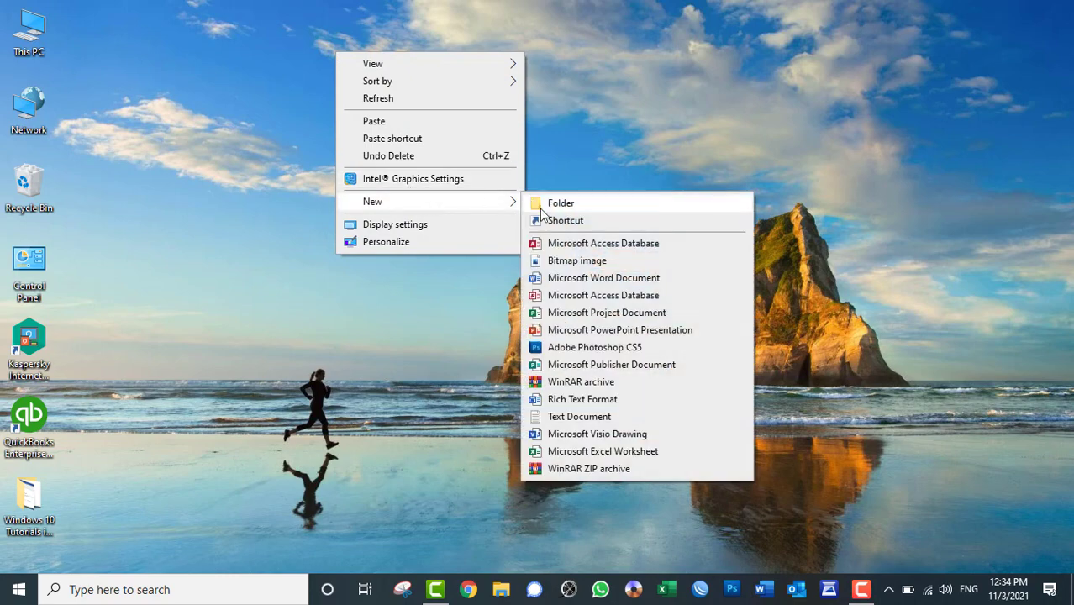
pyautogui.click(574, 145)
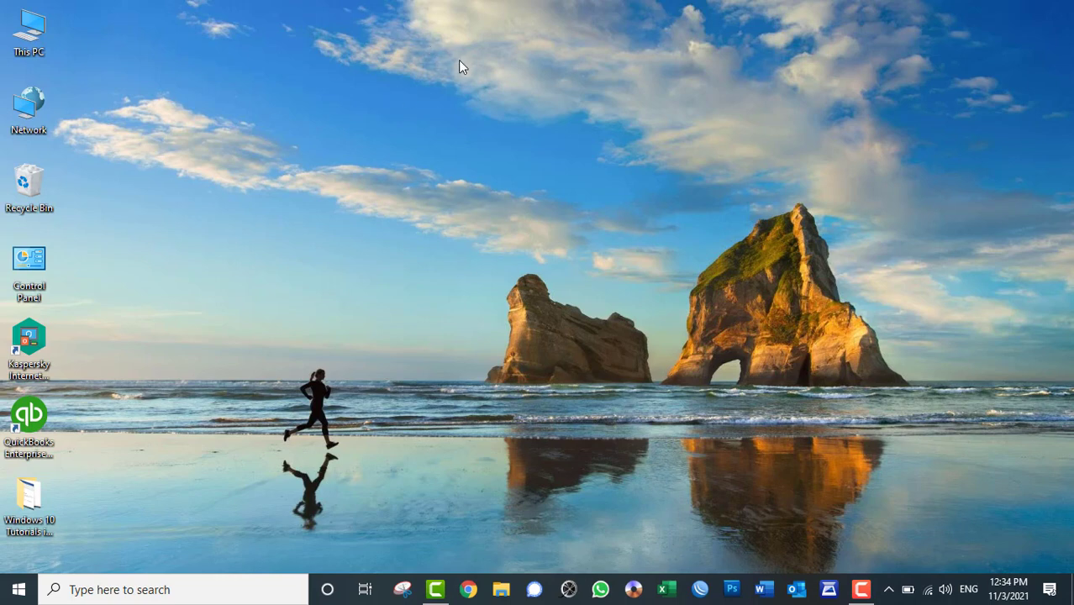
# Create a new desktop folder with the default name and delete it
pyautogui.hotkey('ctrl', 'shift', 'n')
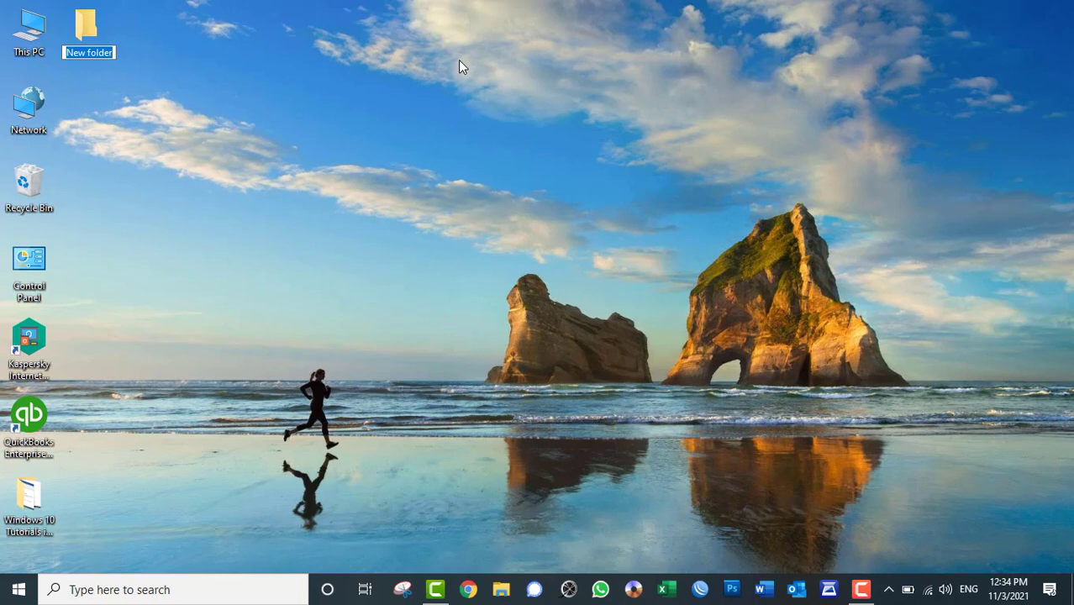
pyautogui.press('Return')
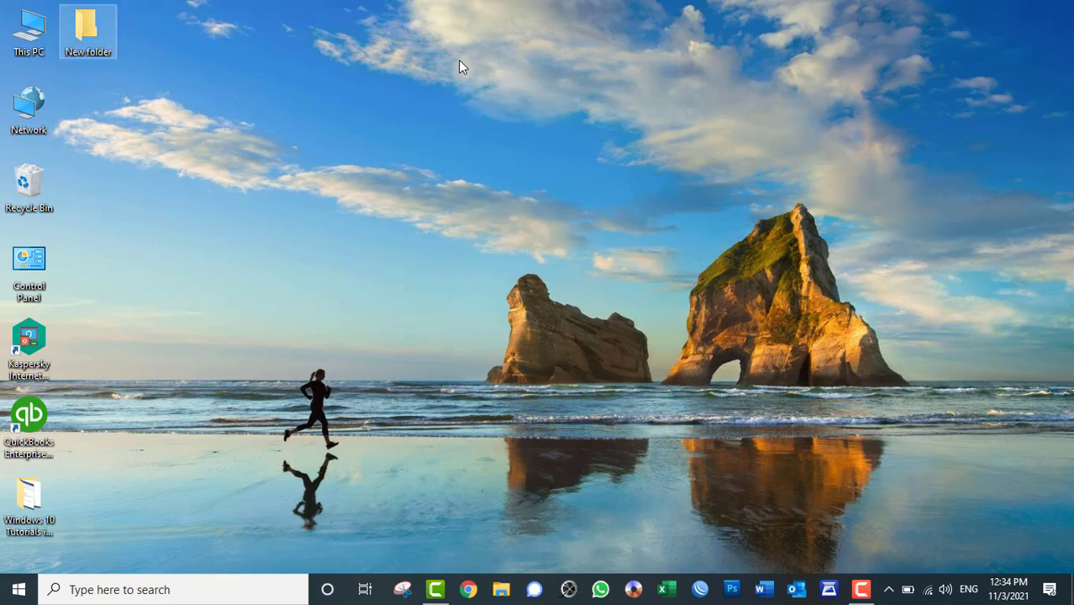
pyautogui.press('Delete')
pyautogui.click(595, 359)
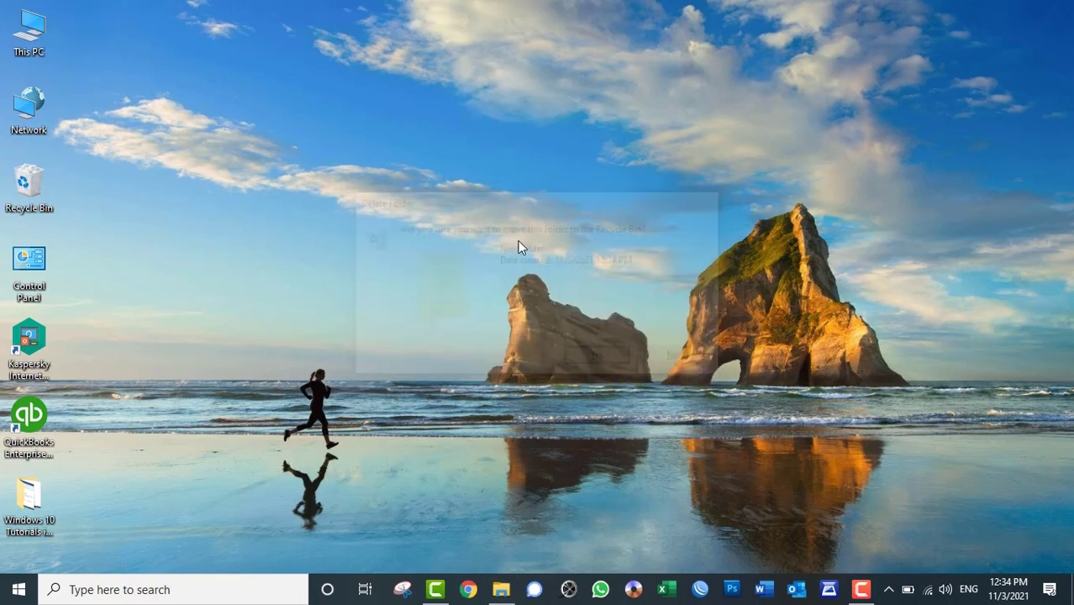
# Create a new Microsoft Excel Worksheet on the desktop with its default name, open it in Excel and close it
pyautogui.rightClick(389, 85)
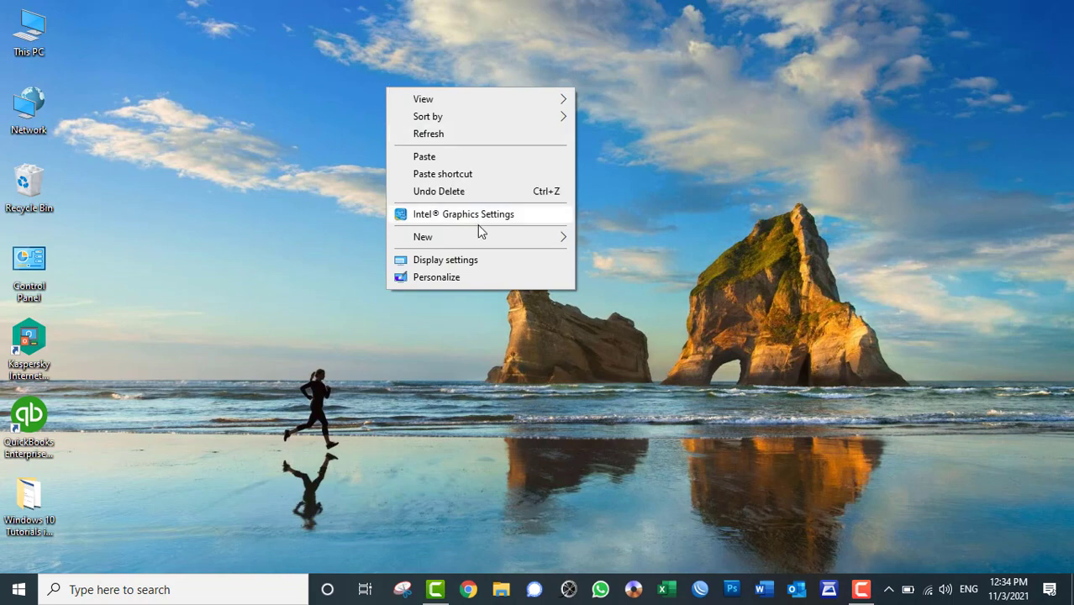
pyautogui.moveTo(496, 238)
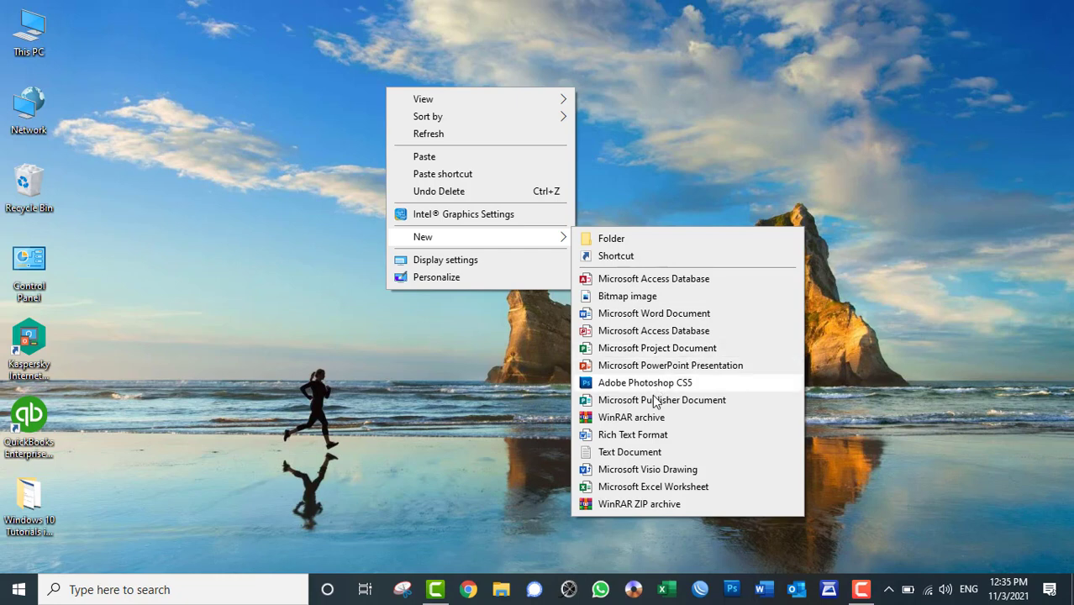
pyautogui.click(659, 487)
pyautogui.press('Return')
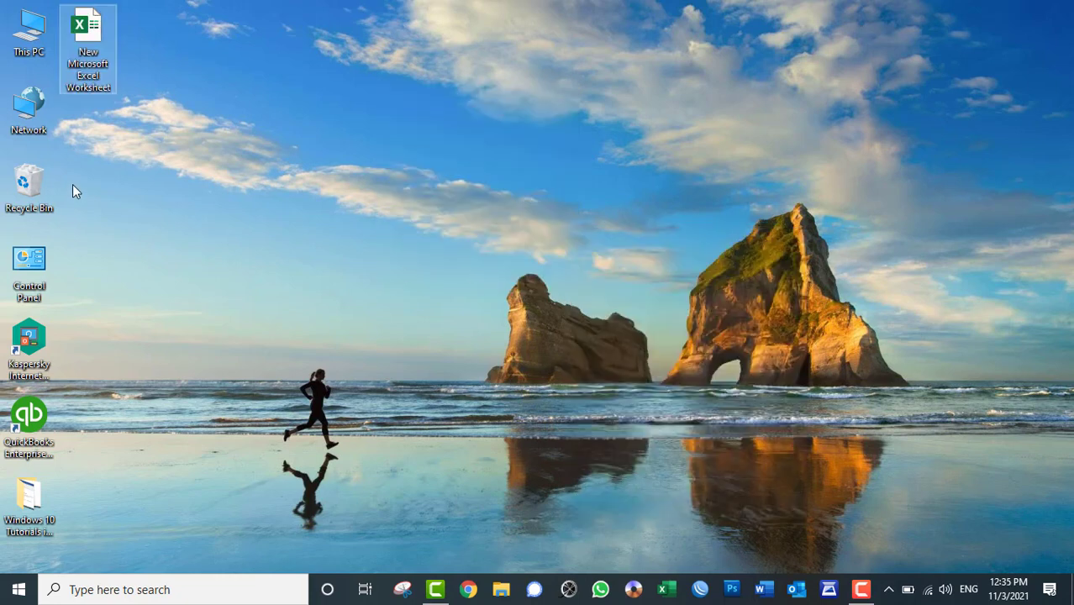
pyautogui.doubleClick(107, 17)
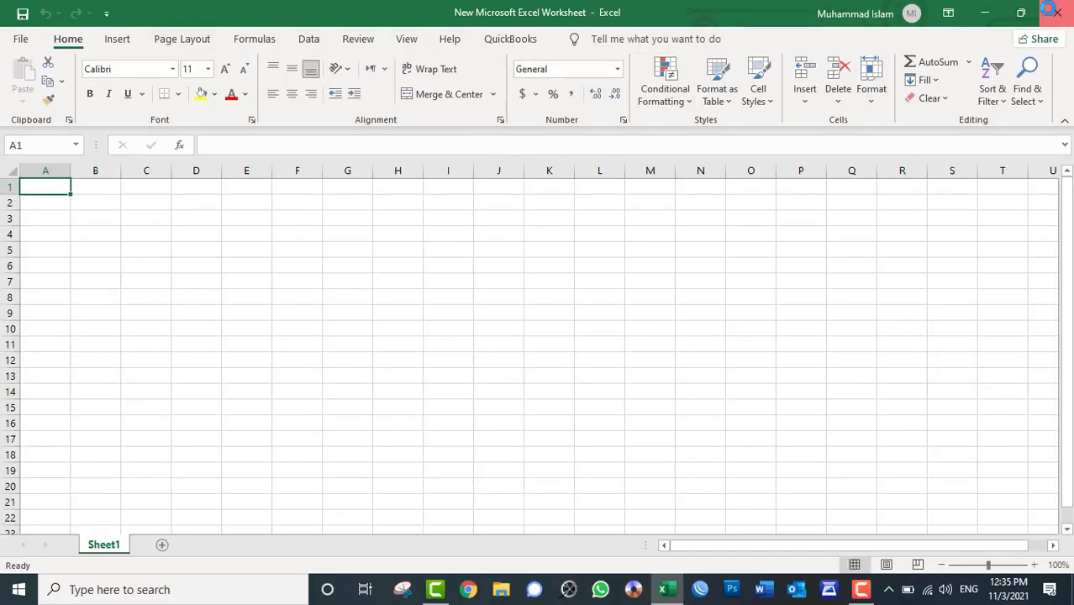
pyautogui.click(1050, 11)
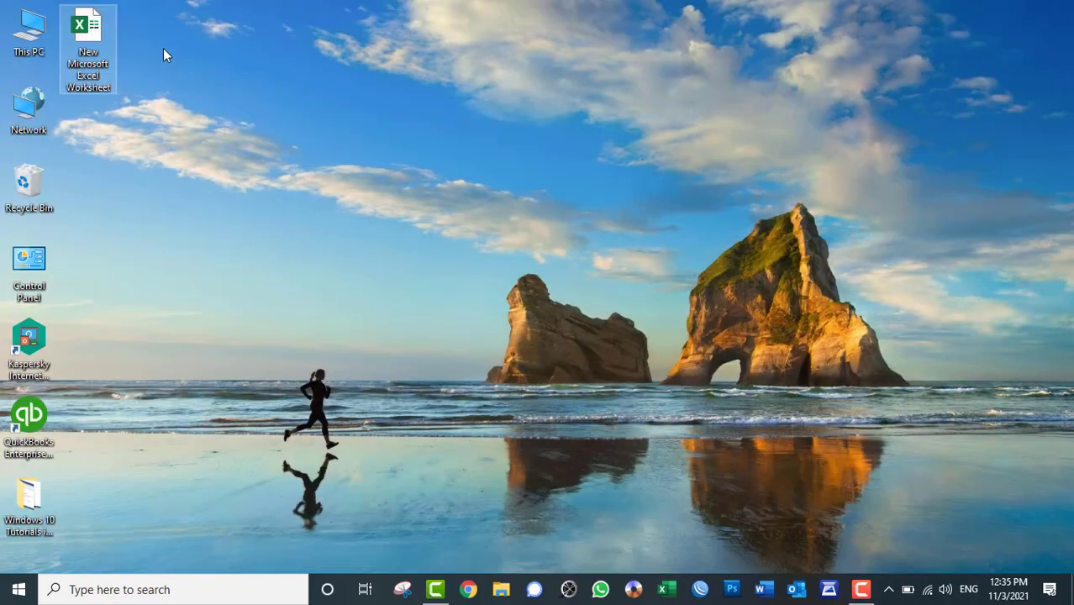
# Move the new Excel worksheet from the desktop to the Recycle Bin and empty the bin
pyautogui.moveTo(106, 68); pyautogui.dragTo(24, 178)
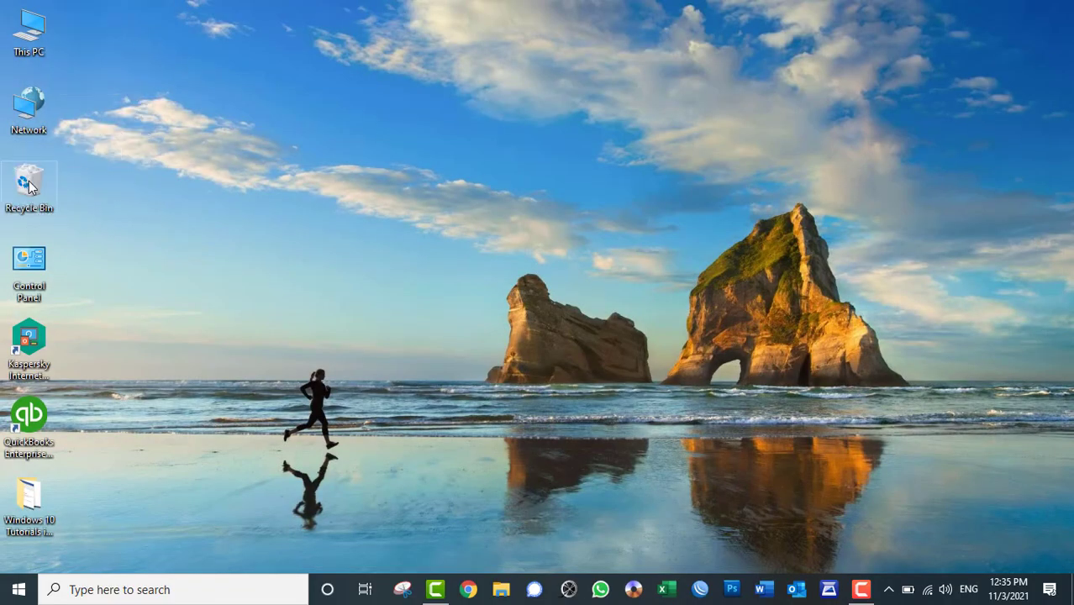
pyautogui.rightClick(34, 178)
pyautogui.click(51, 210)
pyautogui.click(585, 308)
pyautogui.click(19, 589)
pyautogui.click(707, 111)
# Start creating a new desktop shortcut, open the browser for its target and move that window clear of the wizard
pyautogui.rightClick(641, 83)
pyautogui.moveTo(714, 215)
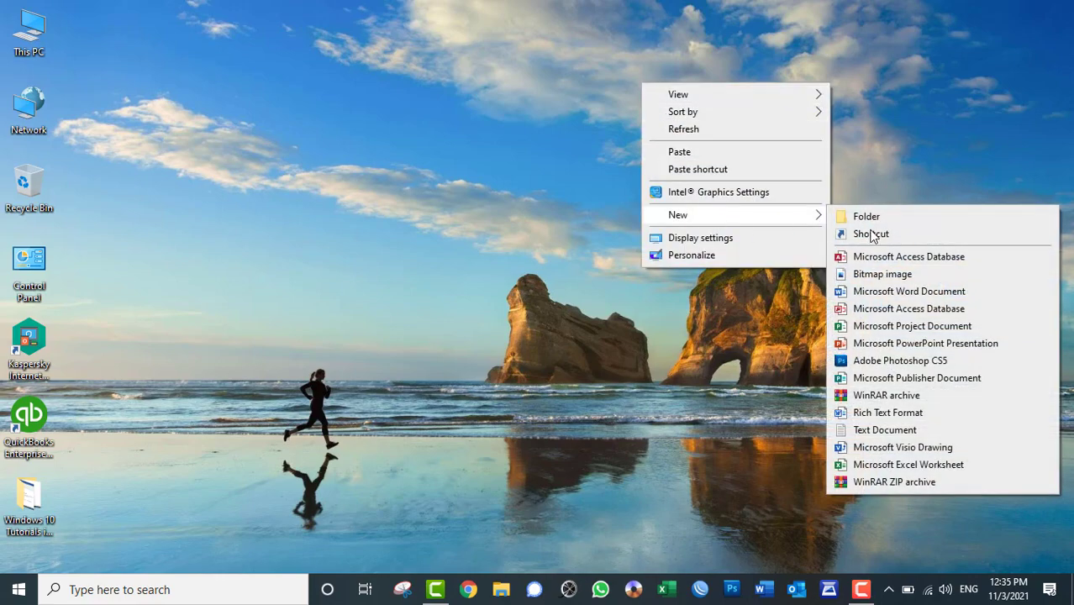
pyautogui.click(873, 234)
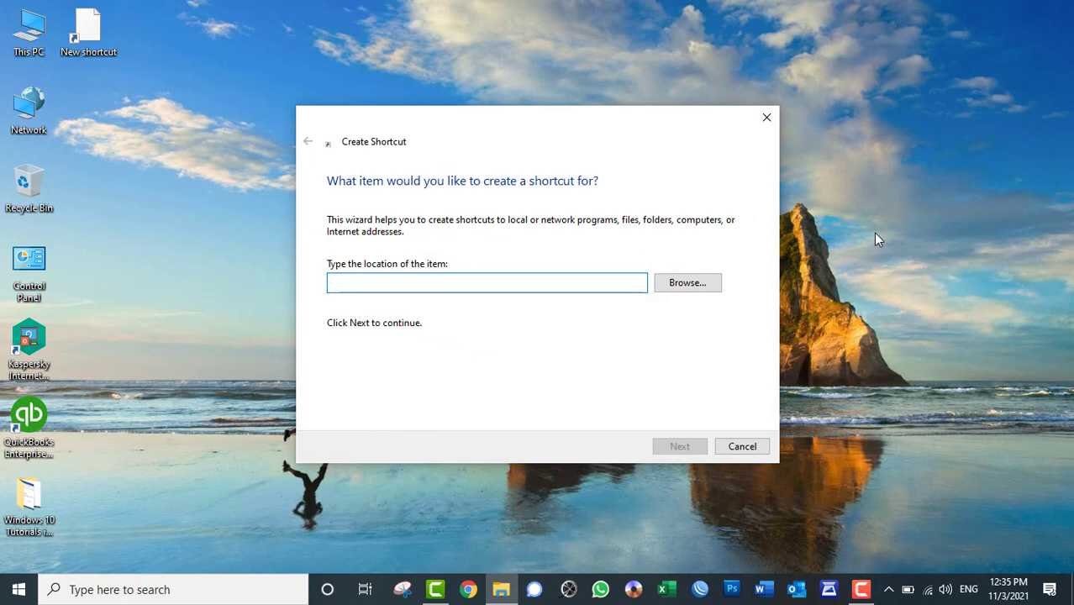
pyautogui.click(706, 285)
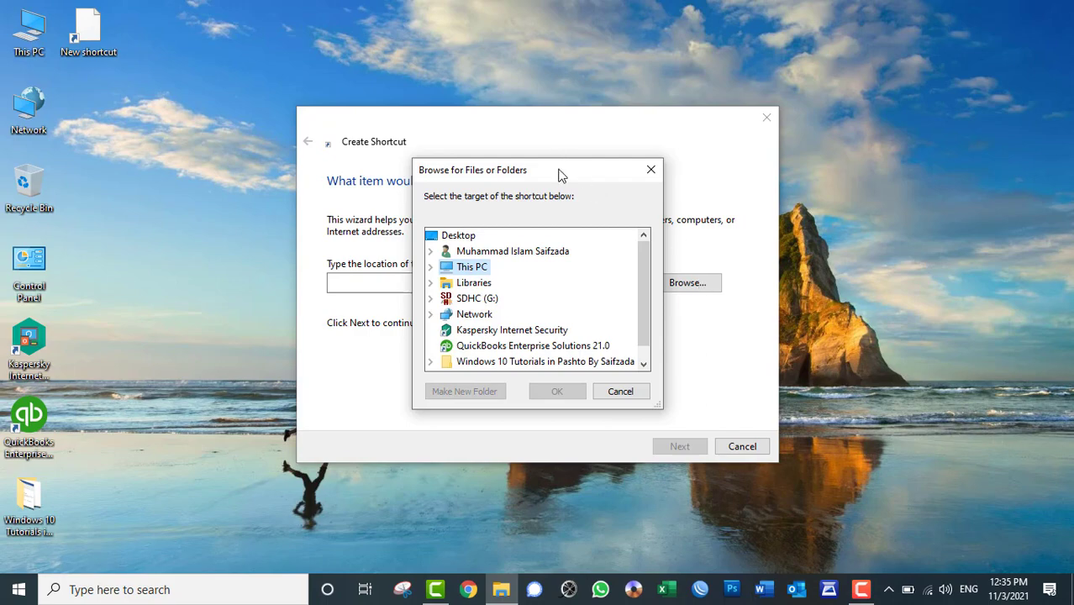
pyautogui.moveTo(562, 174); pyautogui.dragTo(871, 31)
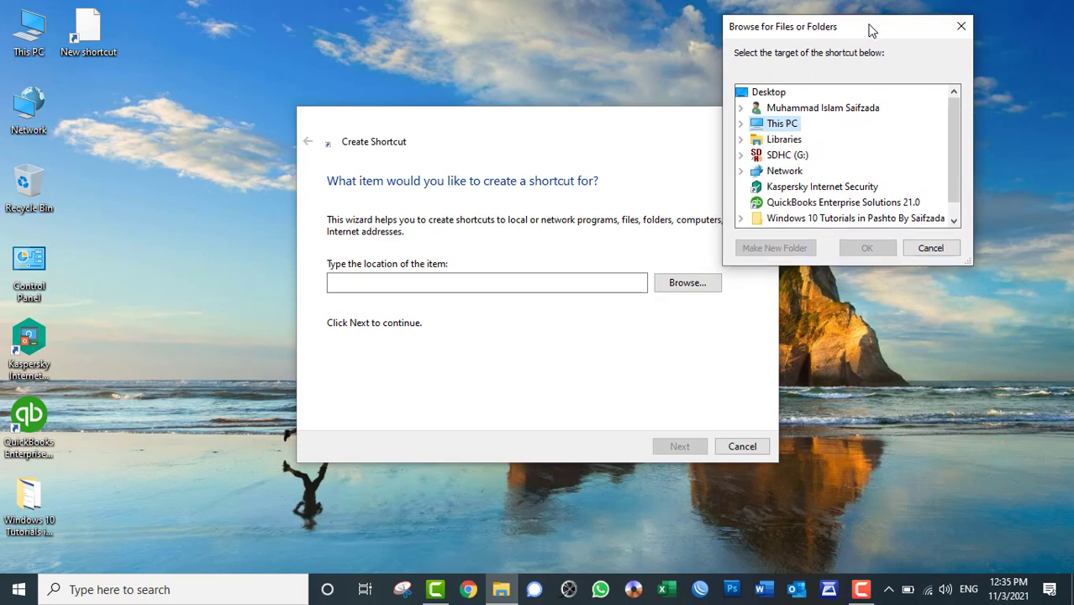
# Look through This PC, Local Disk (C:) and Program Files (x86) for a shortcut target, checking the Microsoft folder
pyautogui.click(741, 124)
pyautogui.scroll(-1, 756, 164)
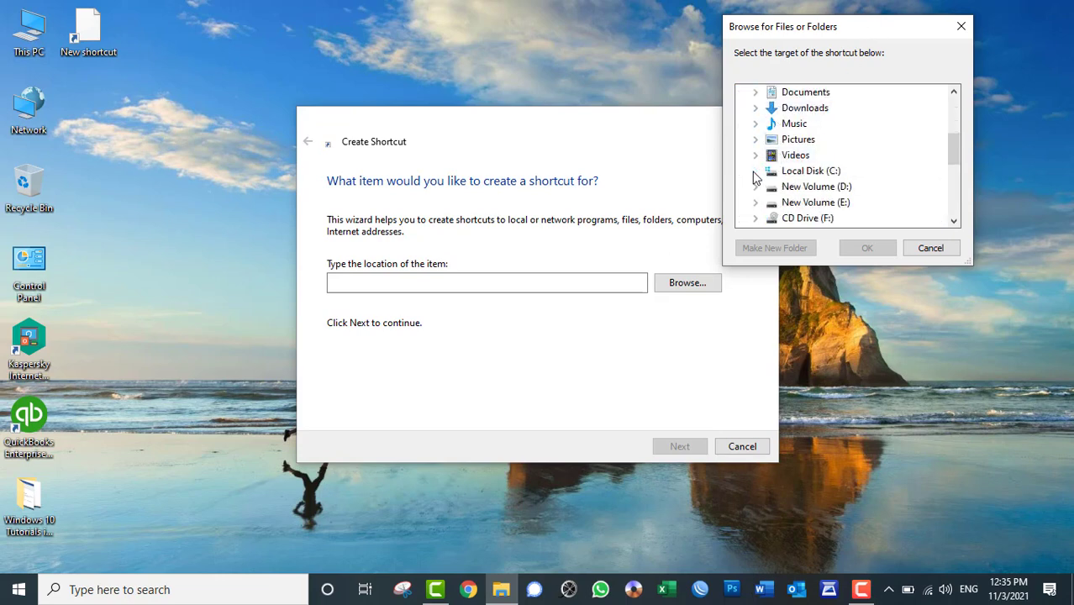
pyautogui.click(755, 171)
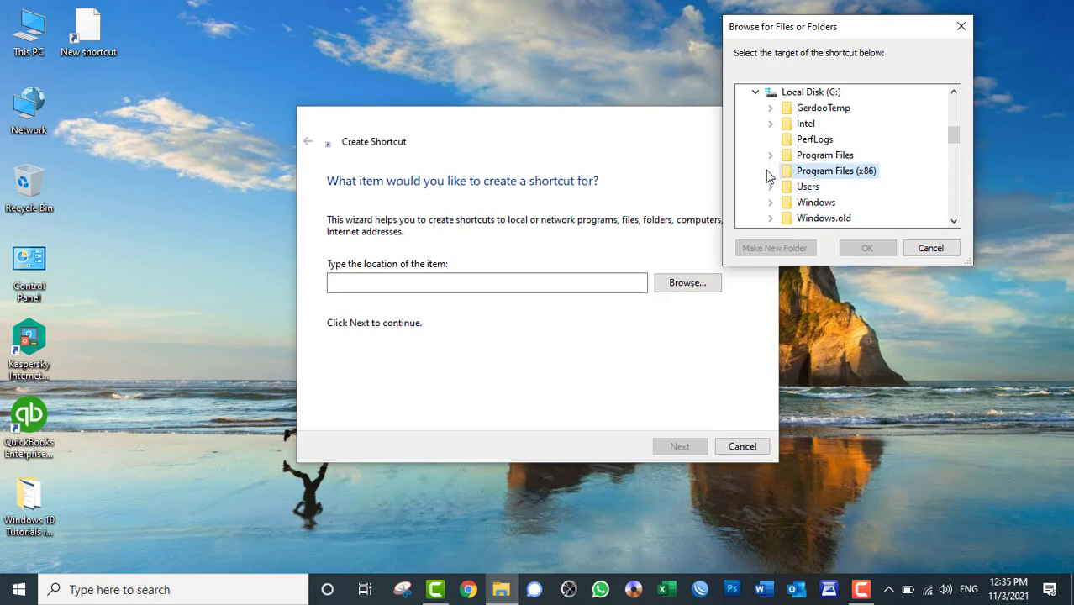
pyautogui.click(768, 171)
pyautogui.scroll(-4, 889, 128)
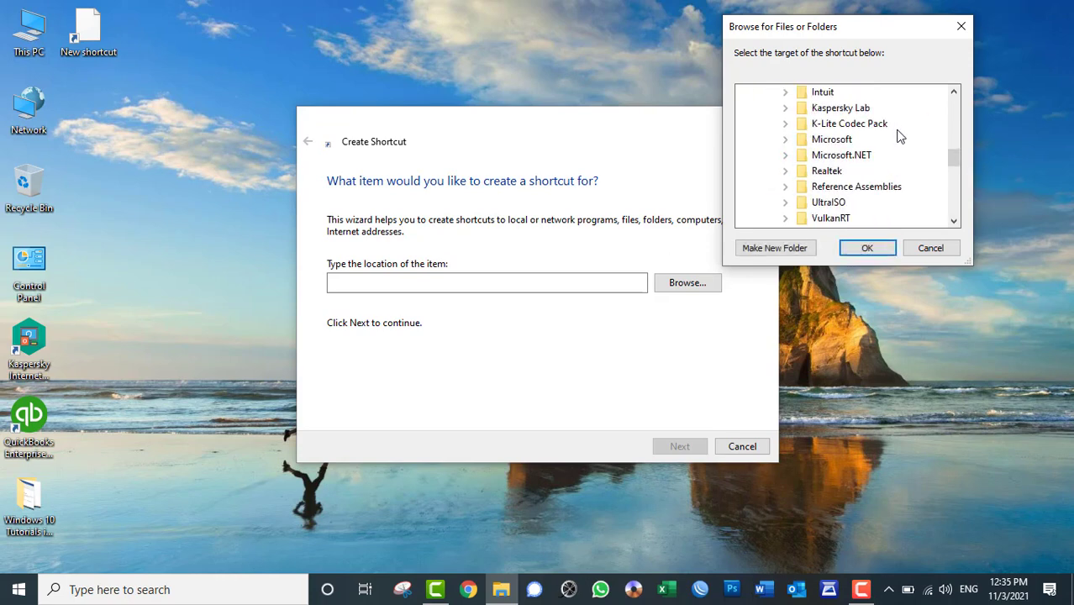
pyautogui.click(784, 140)
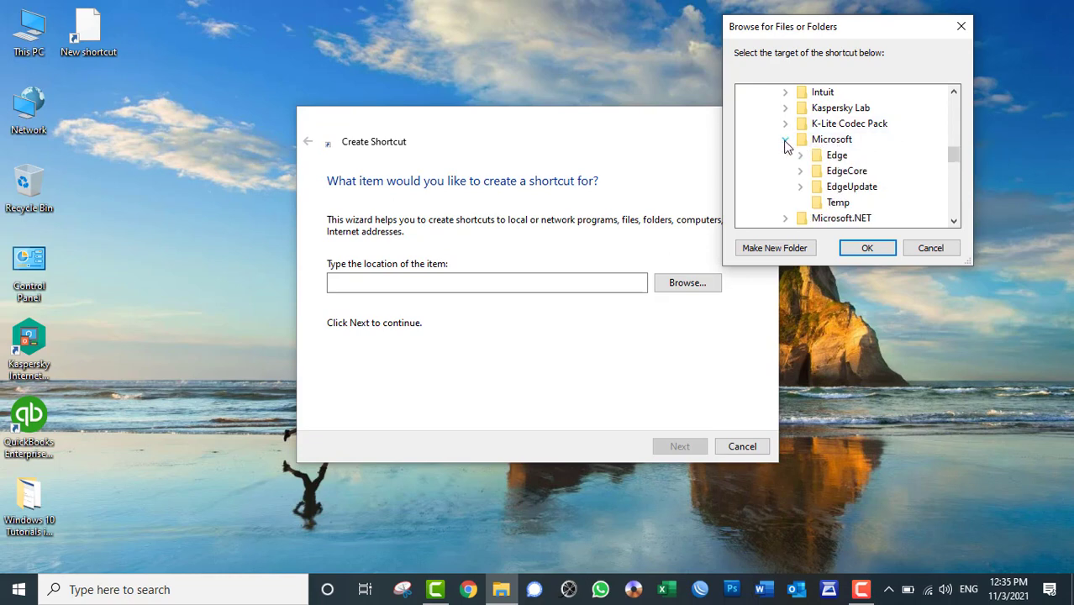
pyautogui.click(785, 140)
pyautogui.scroll(6, 802, 159)
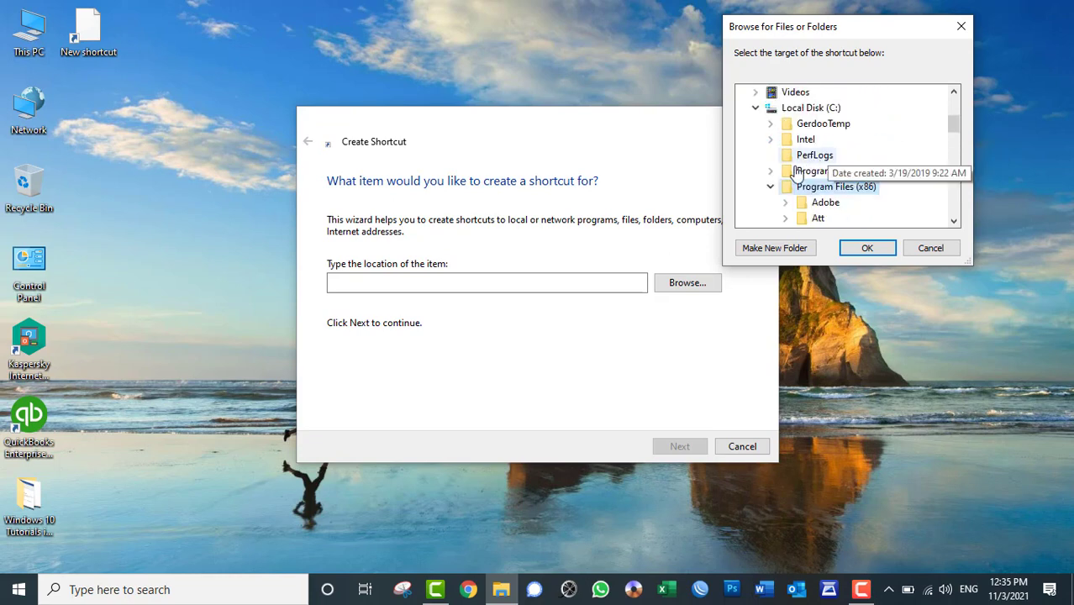
# Look through Program Files for a shortcut target, checking the Microsoft Office 15, Microsoft Office and Office16 folders
pyautogui.click(773, 187)
pyautogui.click(769, 170)
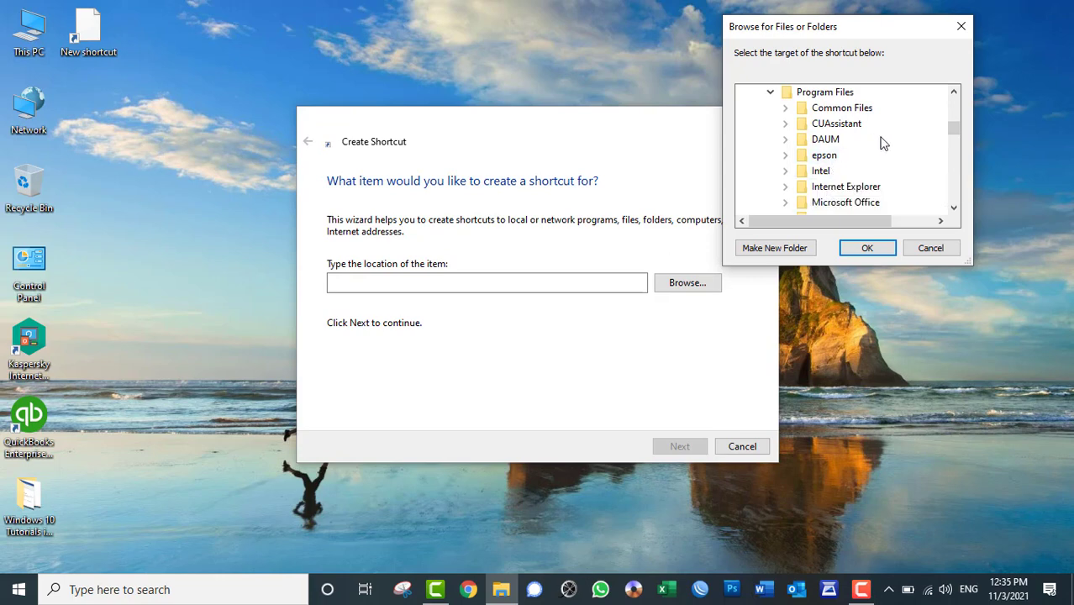
pyautogui.scroll(-1, 897, 140)
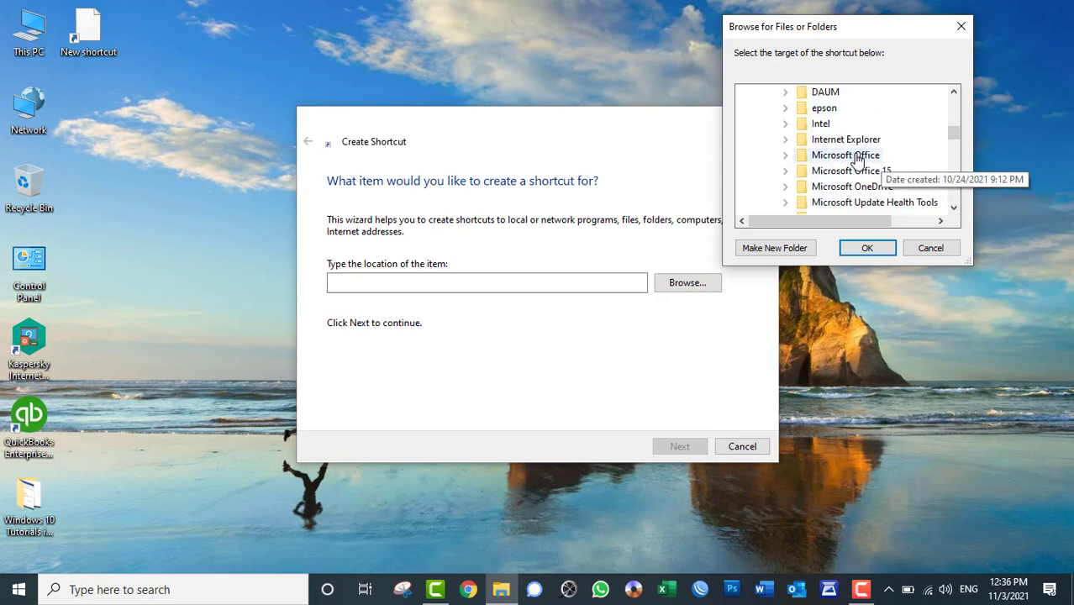
pyautogui.click(784, 172)
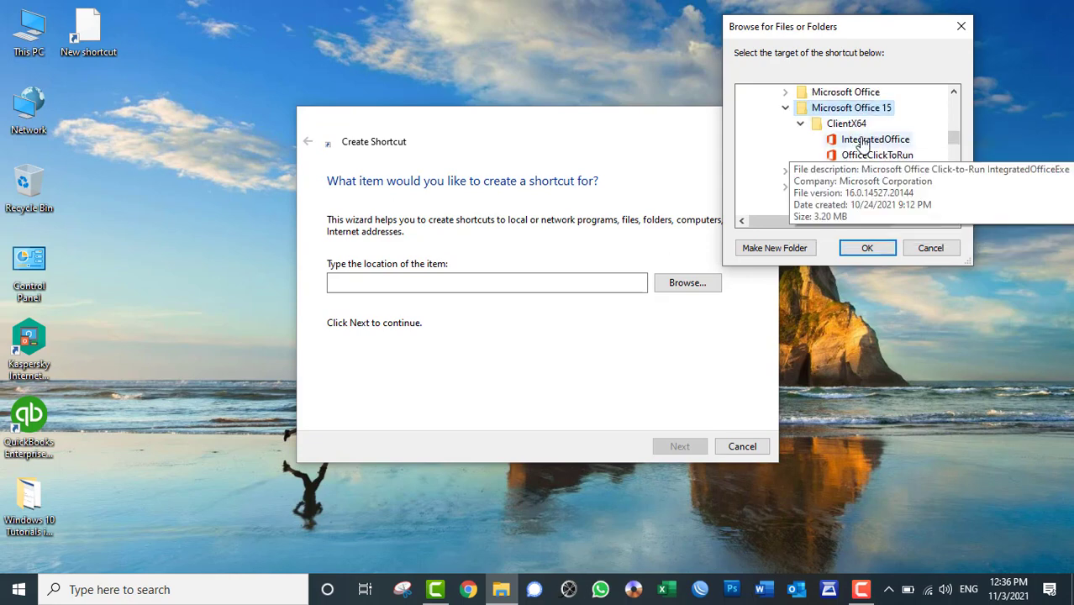
pyautogui.click(787, 109)
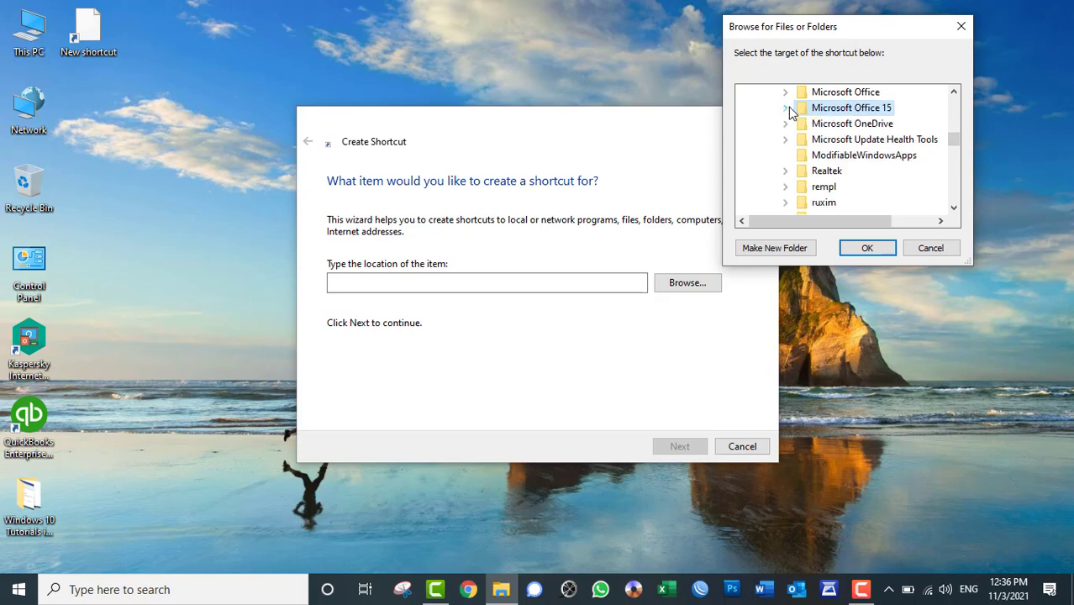
pyautogui.click(784, 93)
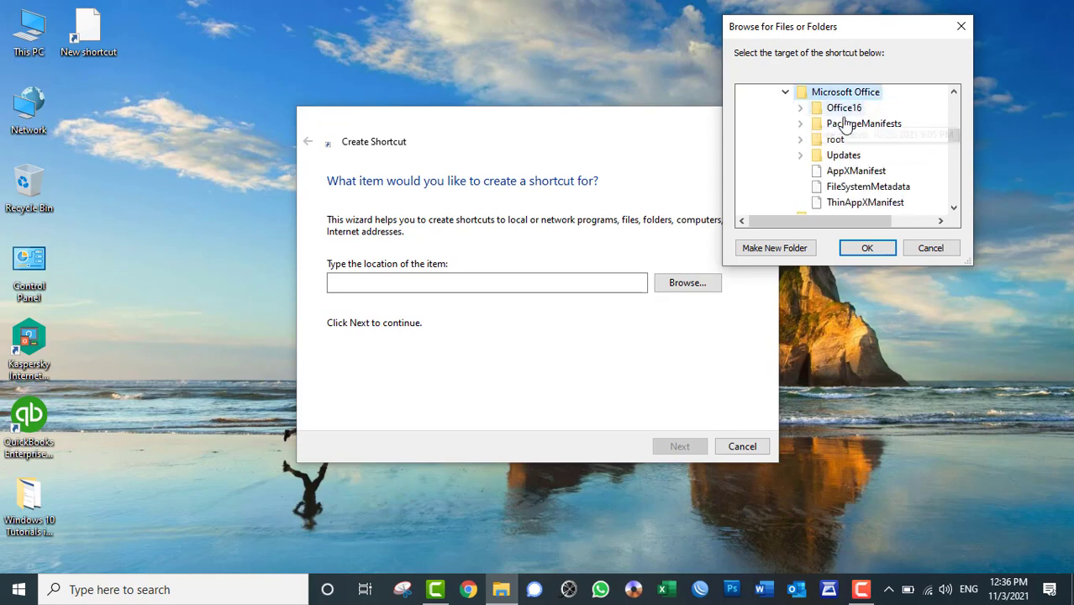
pyautogui.scroll(-1, 941, 137)
pyautogui.scroll(1, 920, 135)
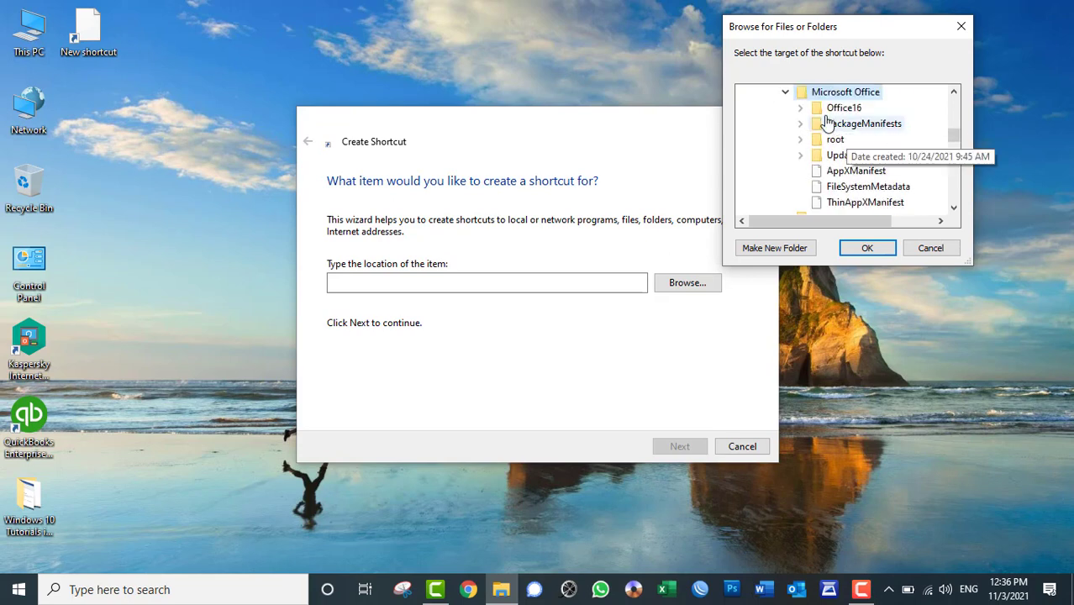
pyautogui.click(798, 107)
pyautogui.scroll(-3, 853, 131)
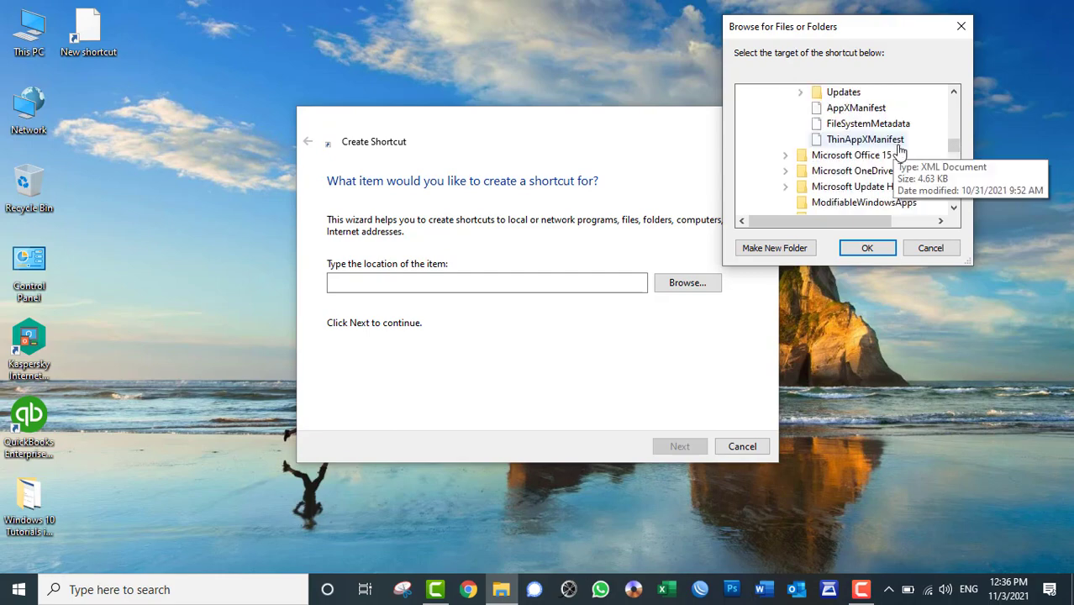
pyautogui.scroll(-2, 897, 172)
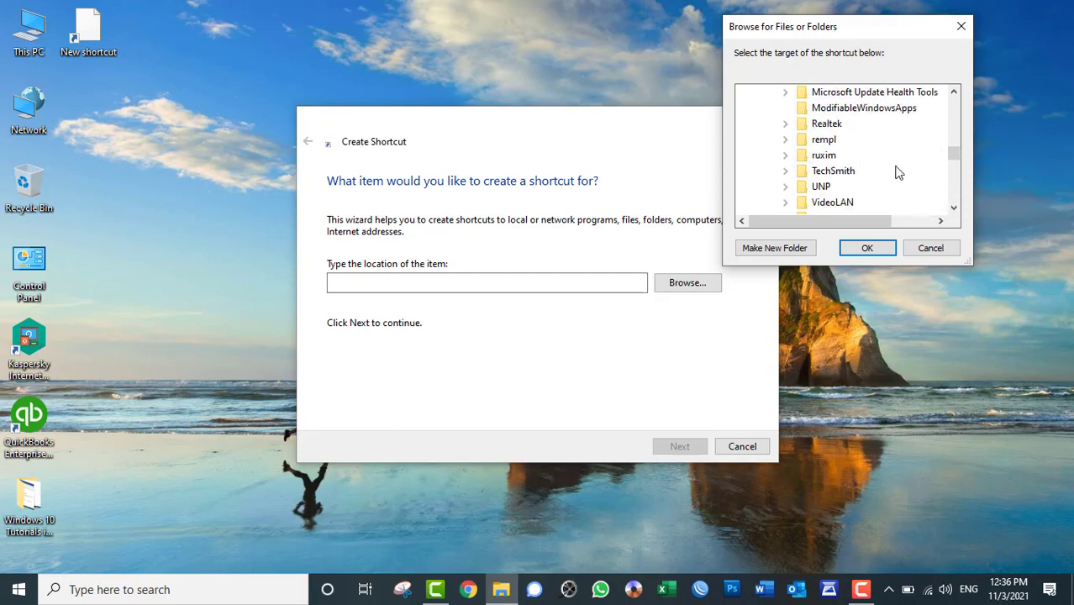
# Open This PC in File Explorer and browse Local Disk (C:) through Program Files and Microsoft Office to the Office16 folder
pyautogui.doubleClick(37, 30)
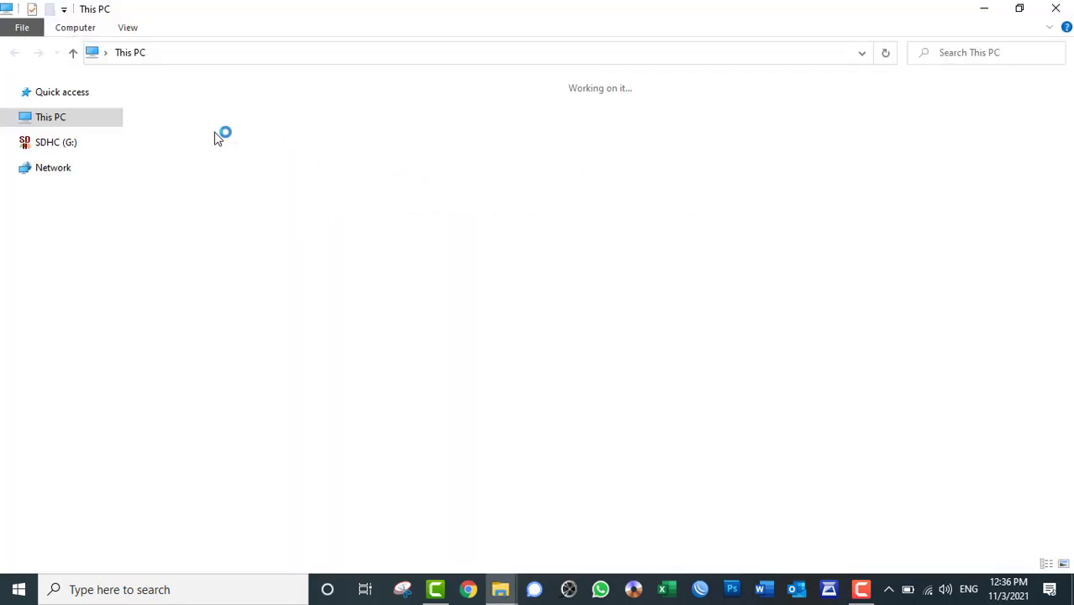
pyautogui.doubleClick(249, 221)
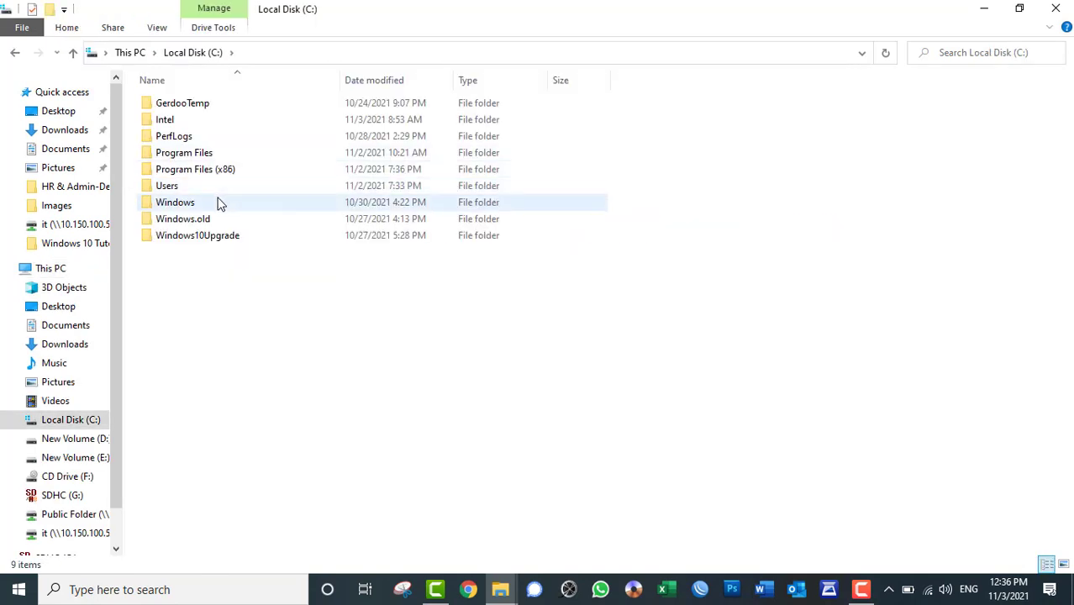
pyautogui.doubleClick(201, 154)
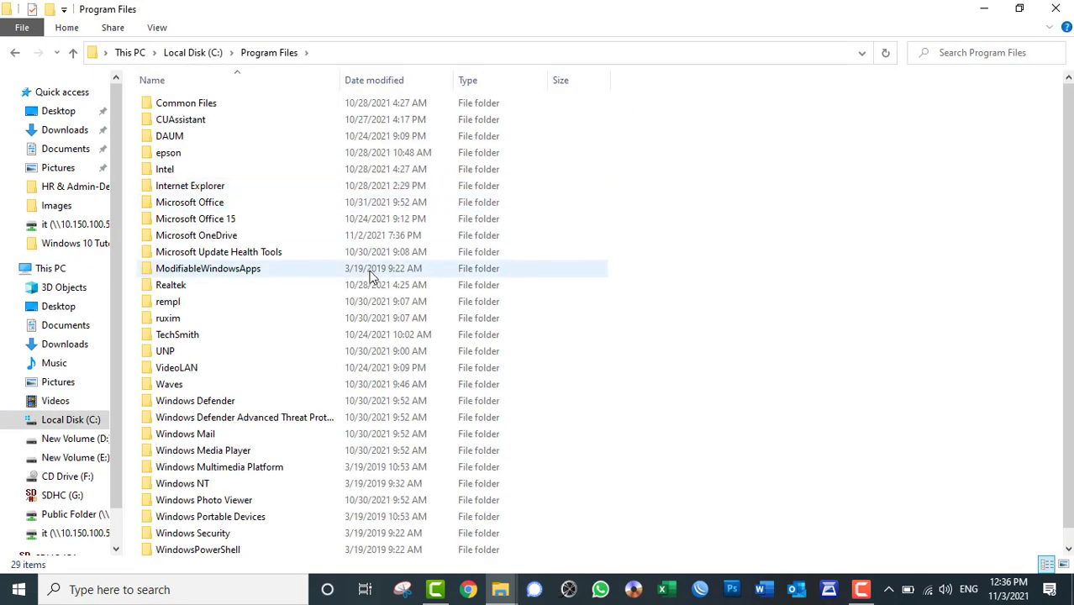
pyautogui.doubleClick(233, 210)
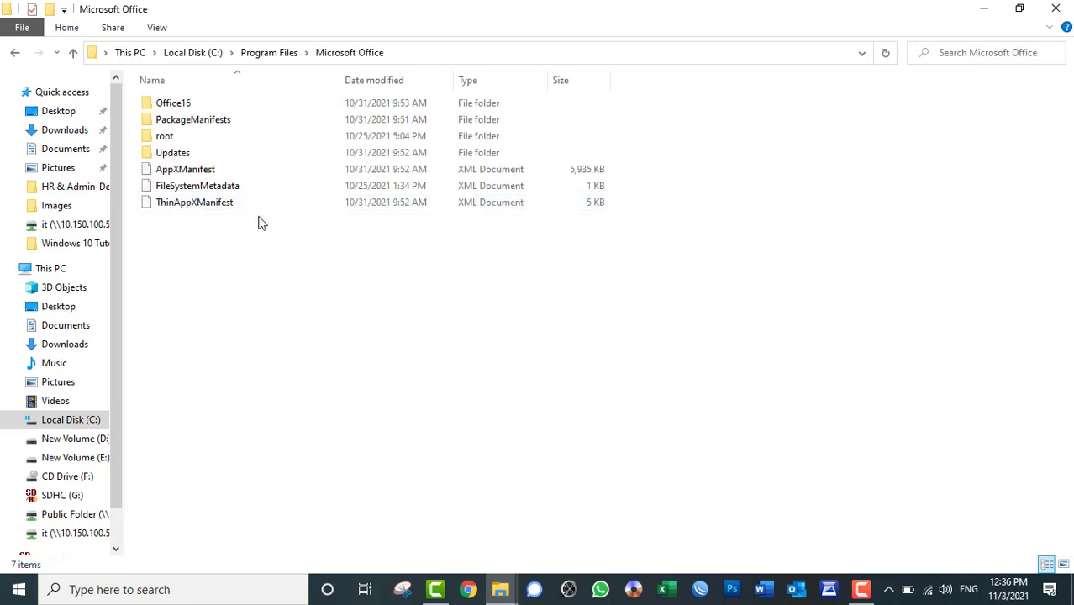
pyautogui.doubleClick(203, 105)
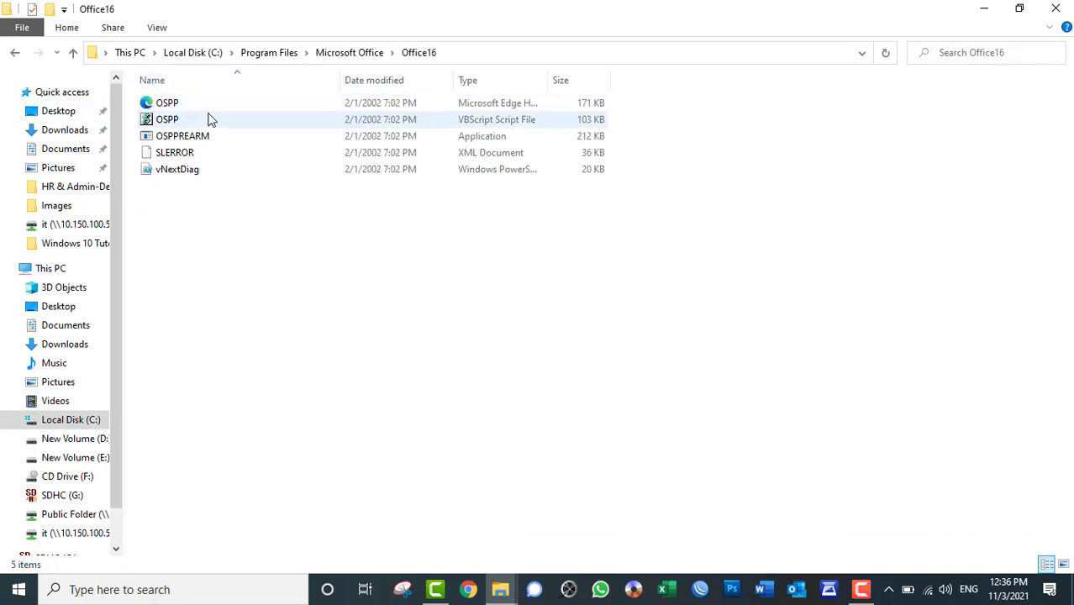
# Return to Program Files, check the Microsoft Office 15 folder, and go back to Local Disk (C:)
pyautogui.click(16, 54)
pyautogui.click(16, 55)
pyautogui.doubleClick(250, 218)
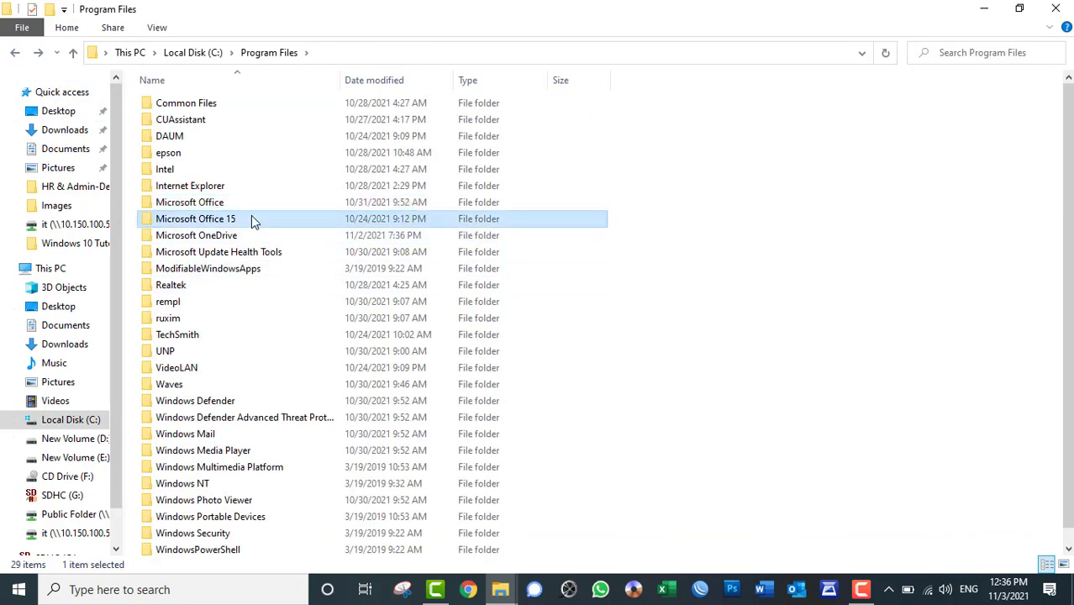
pyautogui.doubleClick(178, 104)
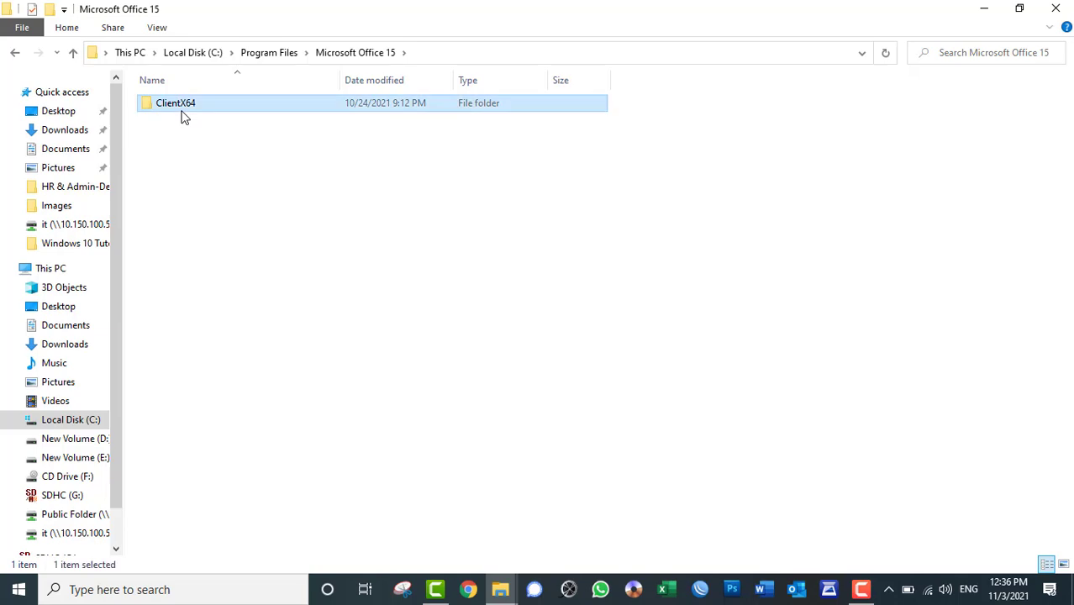
pyautogui.click(16, 54)
pyautogui.click(16, 55)
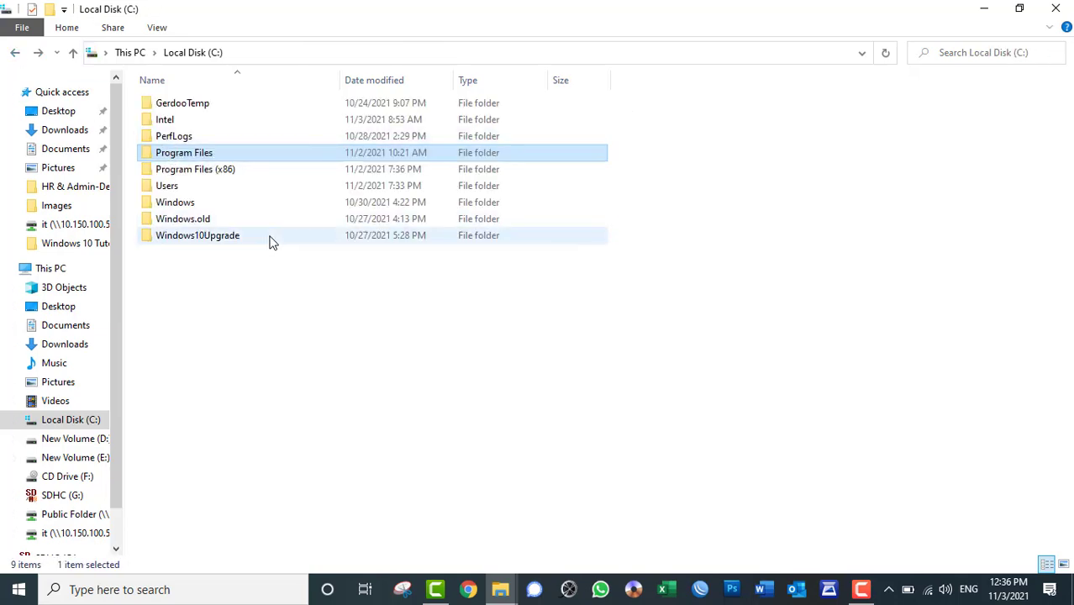
# Search Windows for winword and open the file location of the Word app
pyautogui.press('super')
pyautogui.write('window')
pyautogui.press('BackSpace')
pyautogui.press('BackSpace')
pyautogui.press('BackSpace')
pyautogui.press('BackSpace')
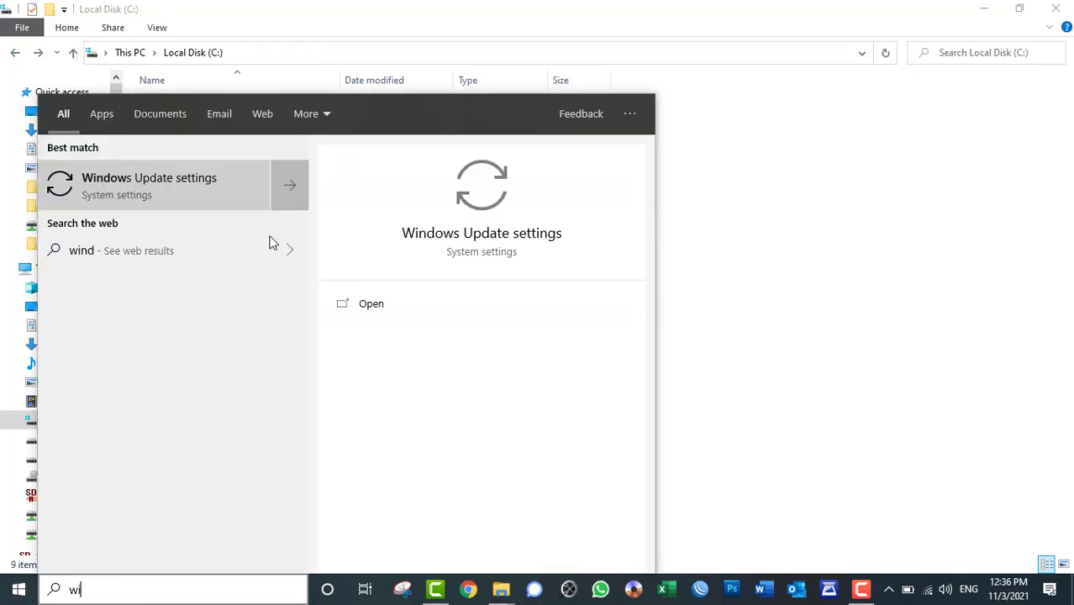
pyautogui.write('nword')
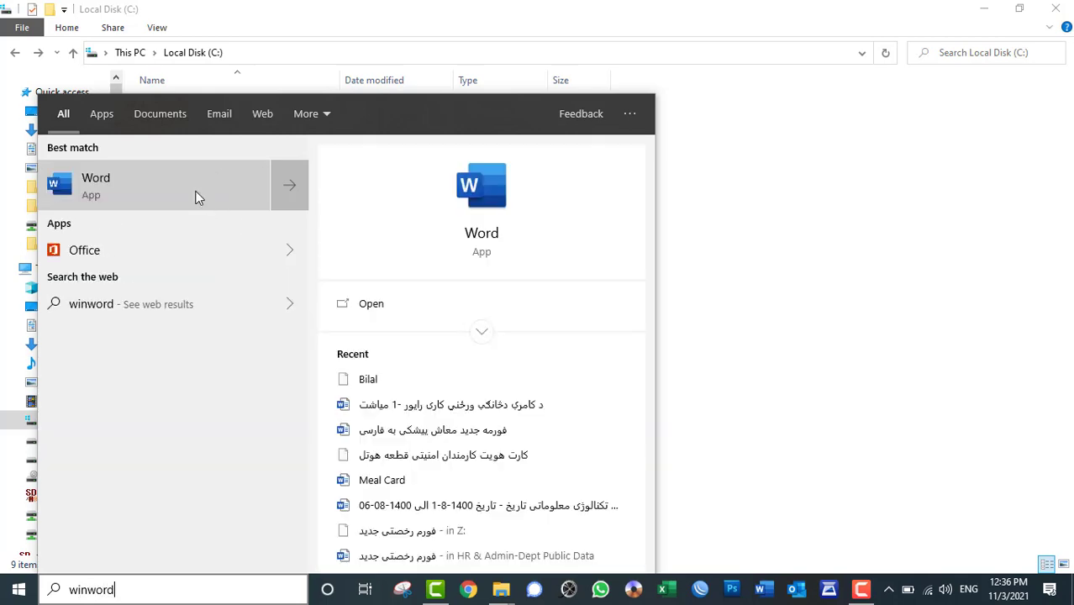
pyautogui.click(195, 198)
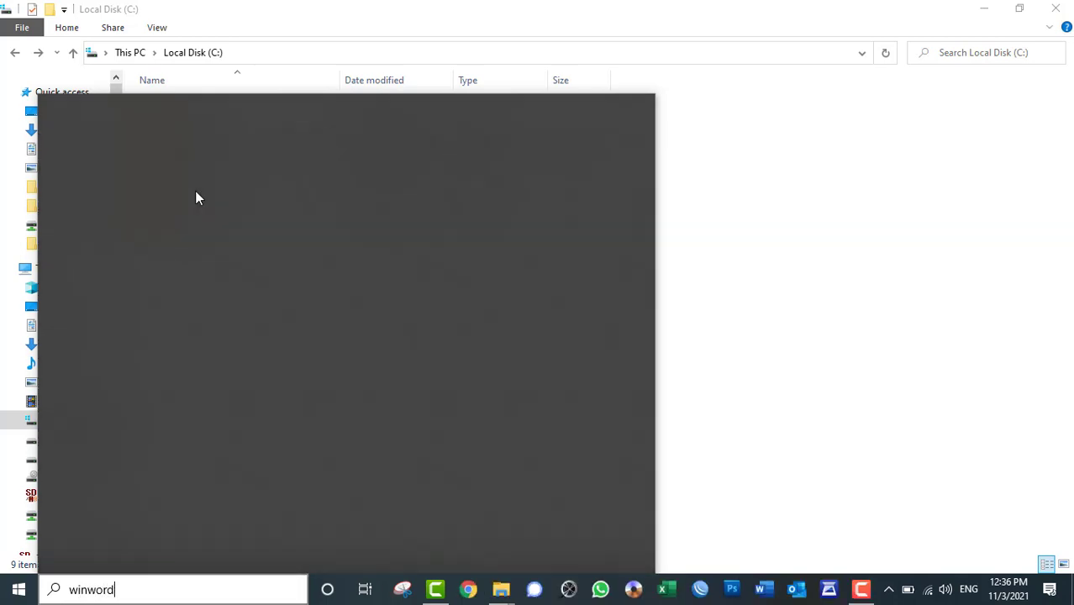
pyautogui.press('super')
pyautogui.click(95, 594)
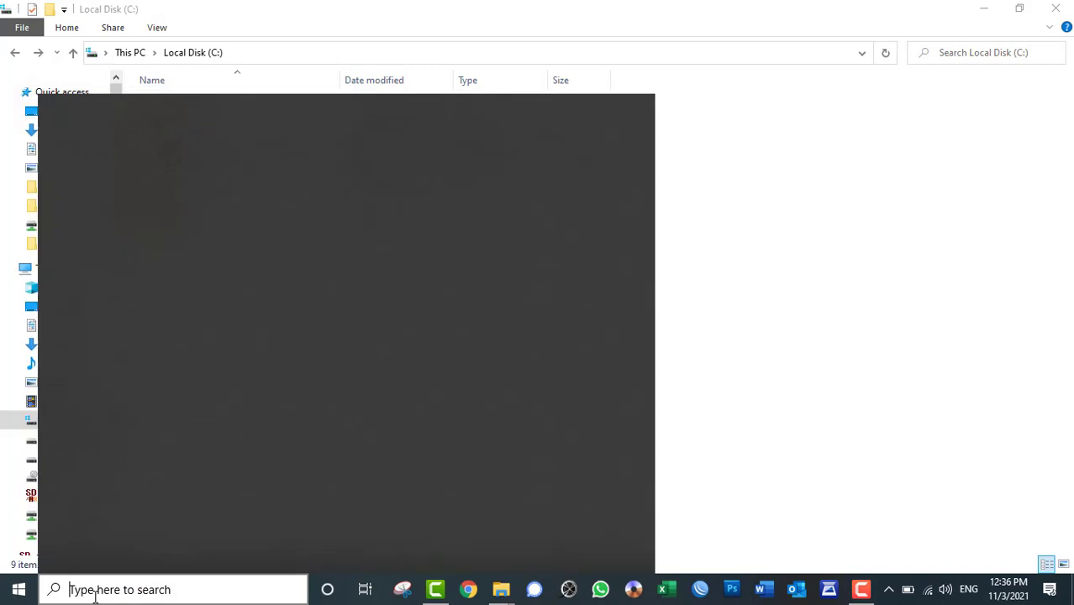
pyautogui.write('winword')
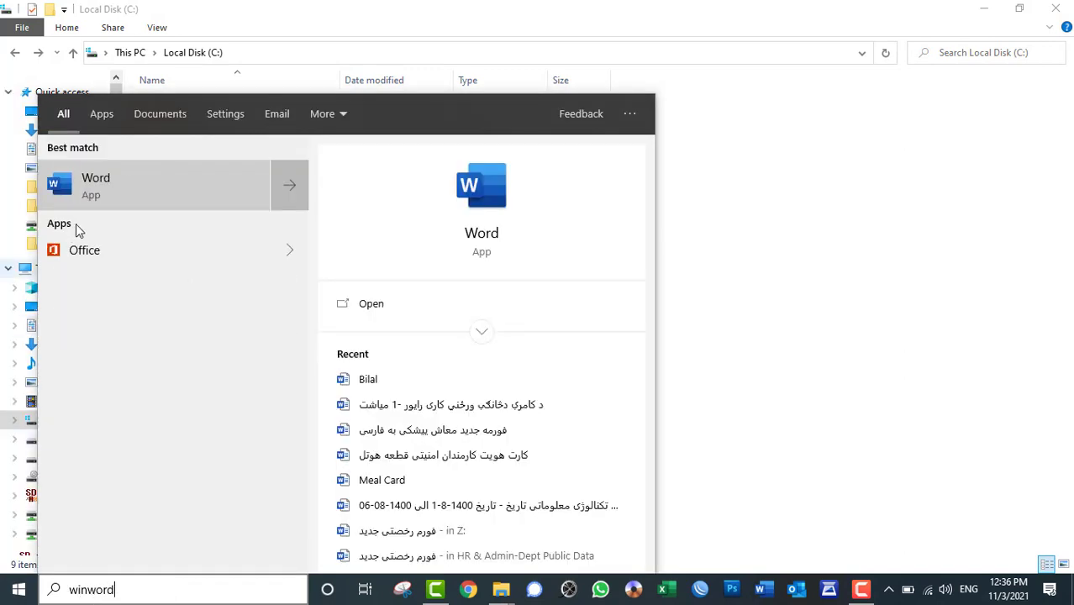
pyautogui.rightClick(90, 188)
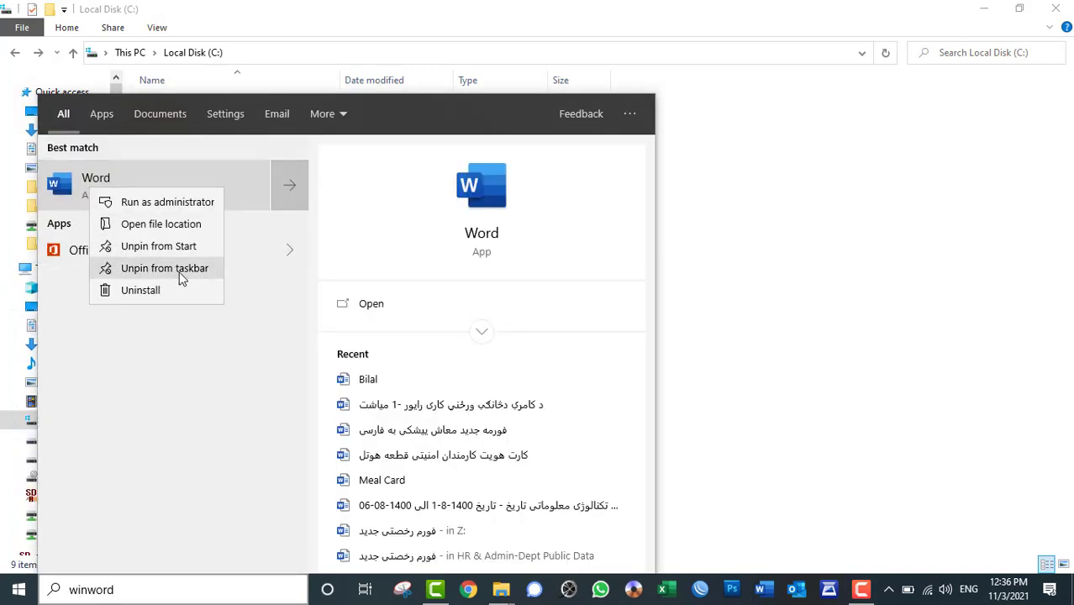
pyautogui.click(187, 229)
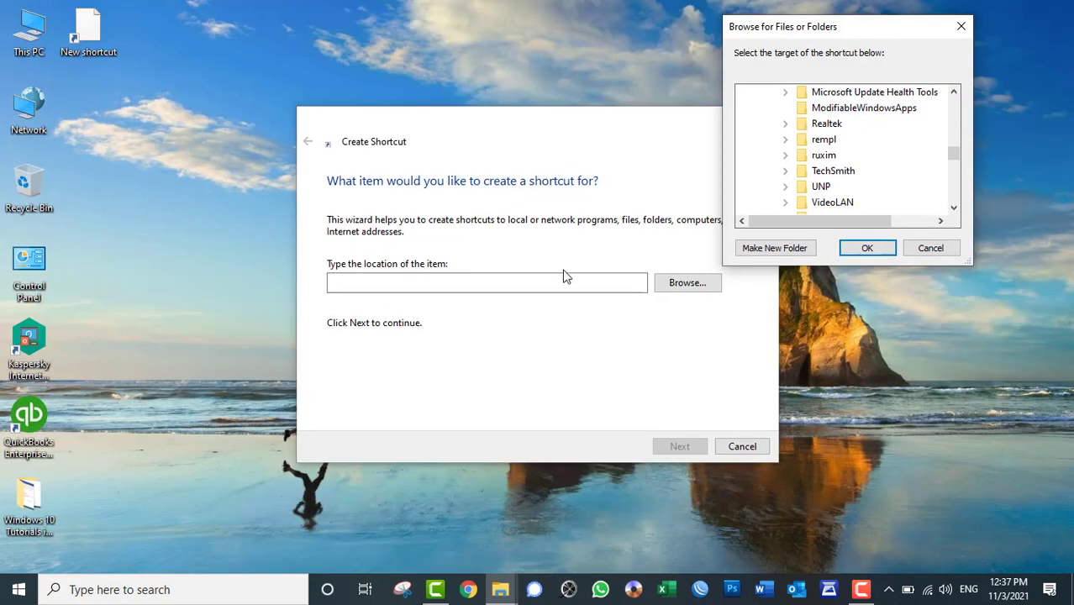
# Collapse the Office16 and Program Files folders in the shortcut target tree and select Local Disk (C:)
pyautogui.scroll(10, 822, 149)
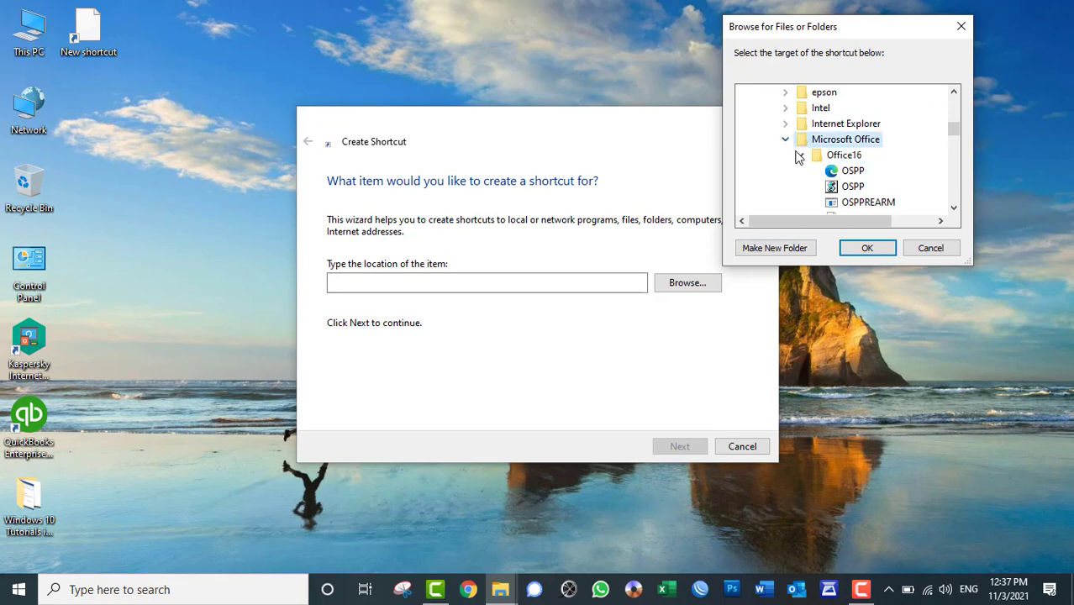
pyautogui.click(799, 156)
pyautogui.scroll(2, 794, 147)
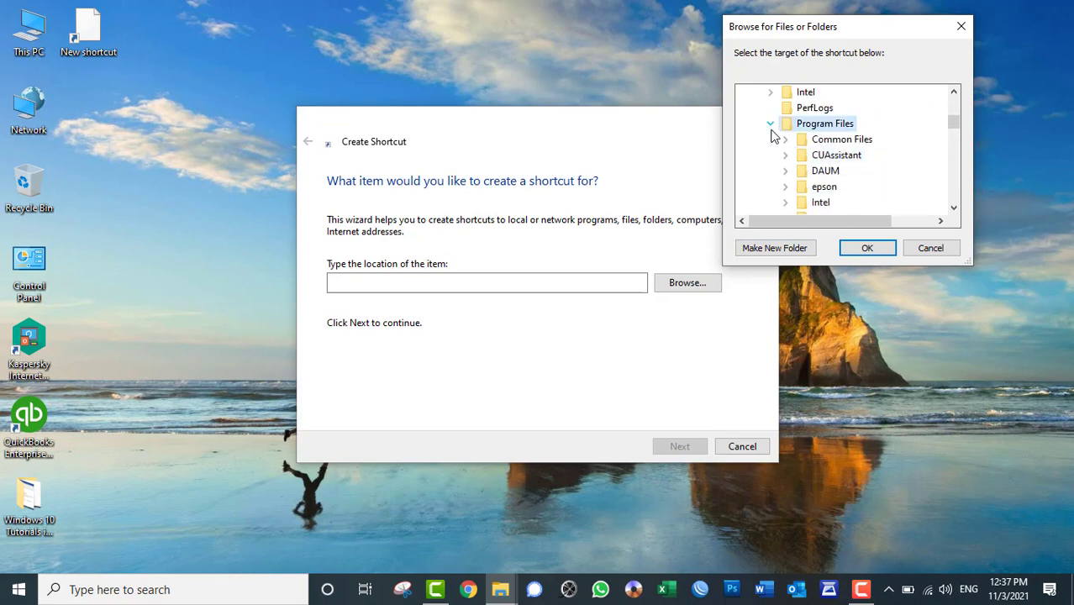
pyautogui.click(770, 125)
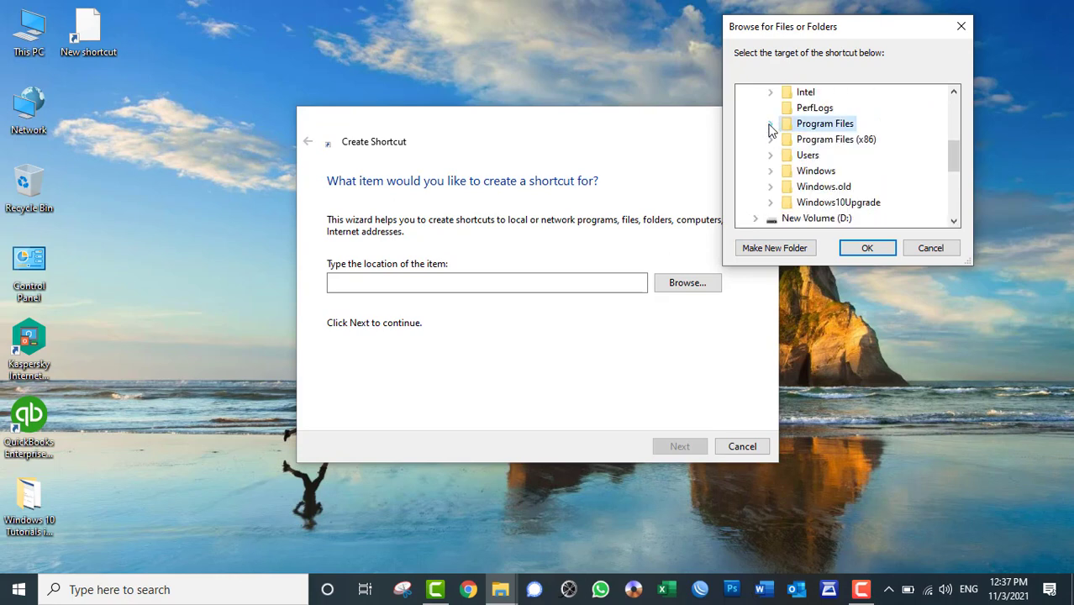
pyautogui.scroll(2, 769, 126)
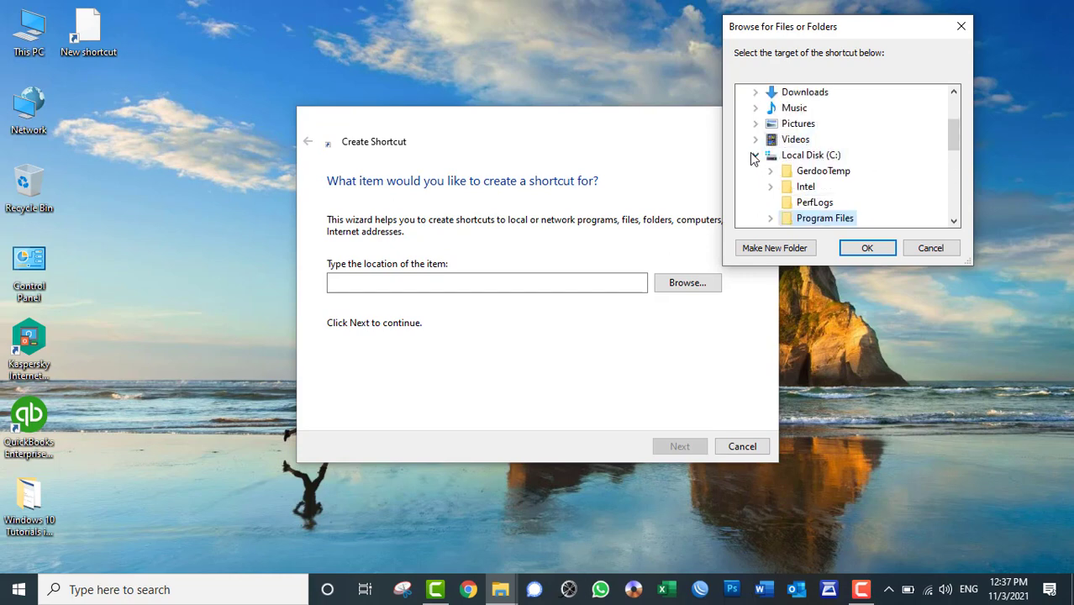
pyautogui.click(762, 156)
pyautogui.scroll(-1, 810, 181)
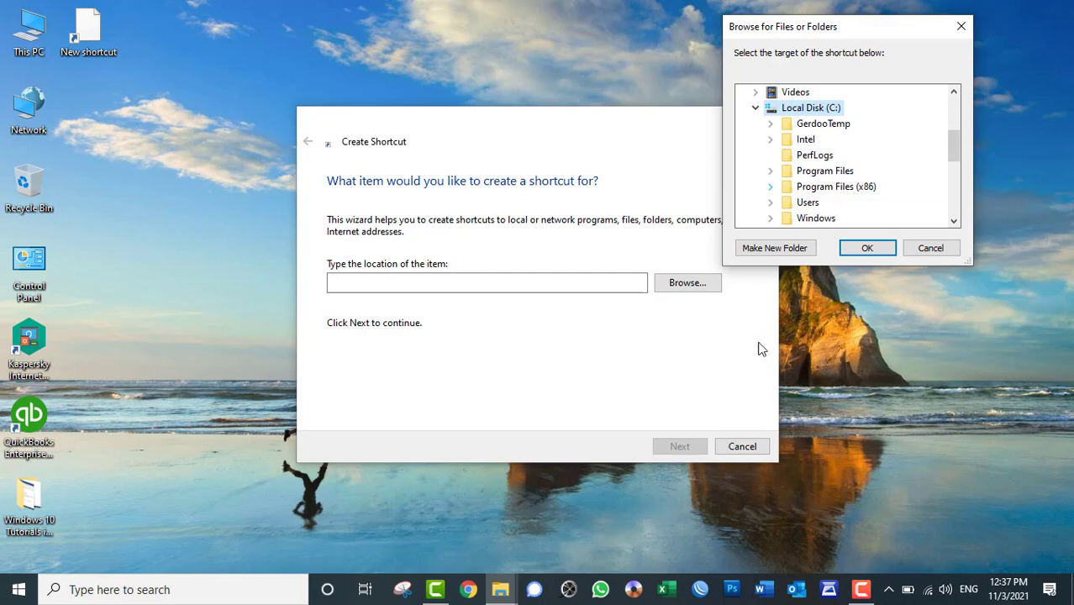
# Check the folder path of the Word shortcut in the Programs window, then minimize that window
pyautogui.click(500, 589)
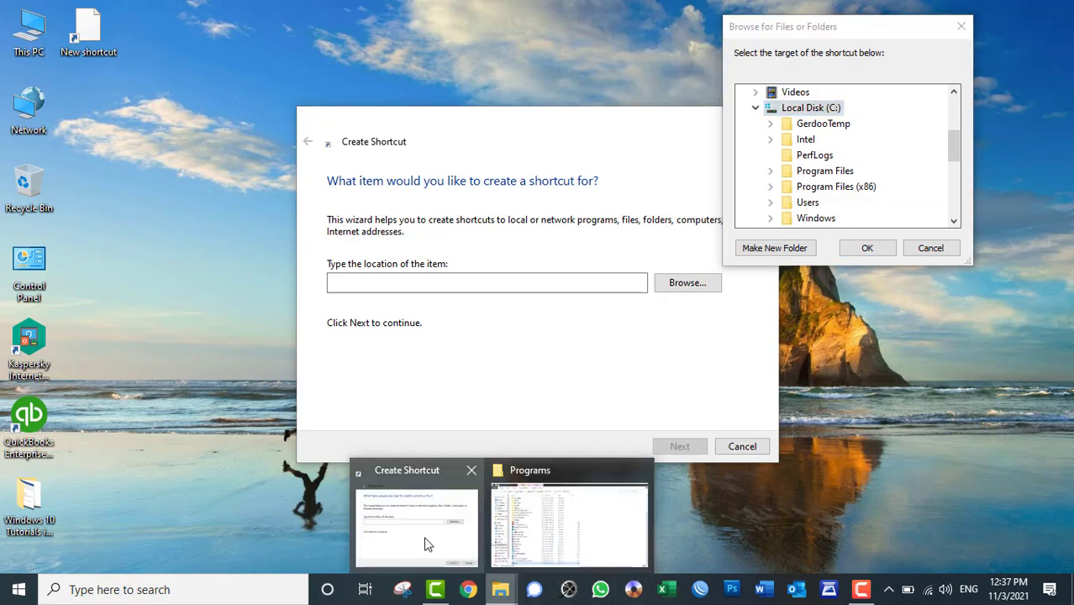
pyautogui.click(536, 520)
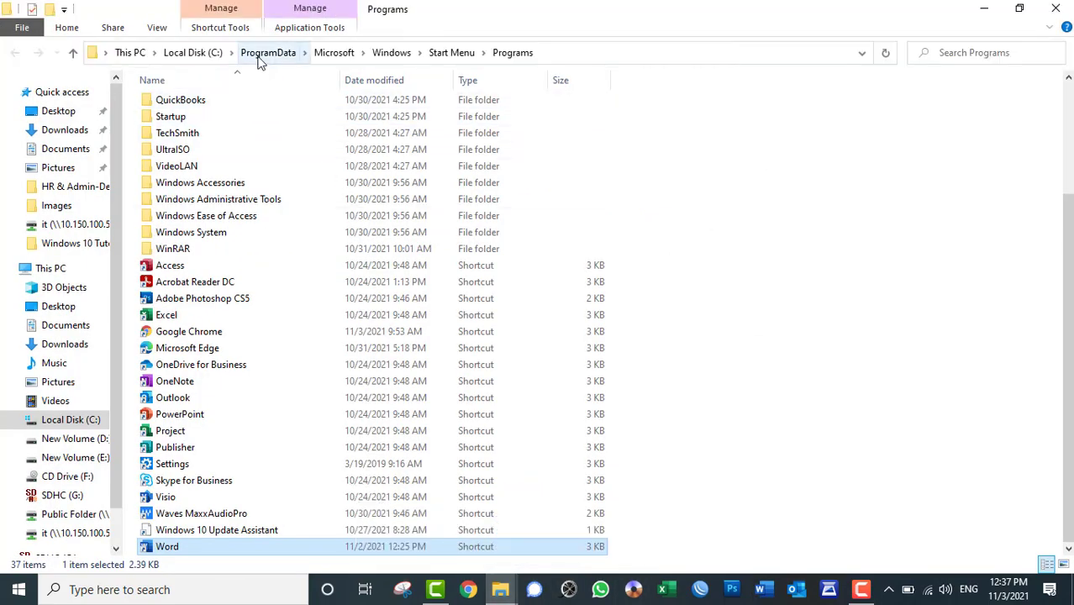
pyautogui.click(984, 8)
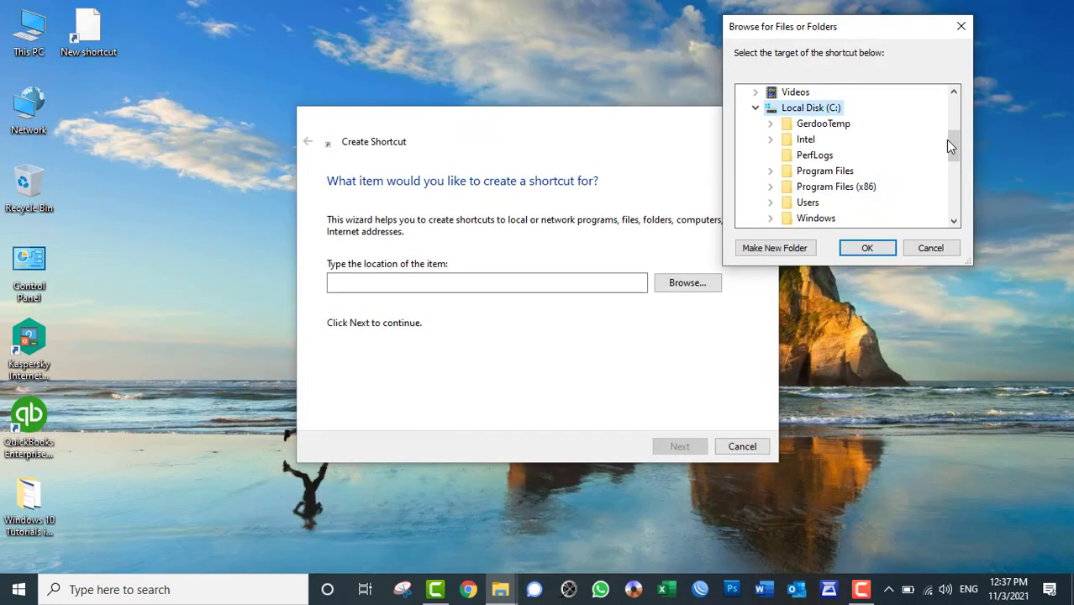
# Browse Program Files in the target tree for a shortcut target, checking and collapsing the Microsoft Office folder
pyautogui.moveTo(947, 140)
pyautogui.mouseDown()
pyautogui.moveTo(954, 161)
pyautogui.moveTo(950, 152)
pyautogui.mouseUp()
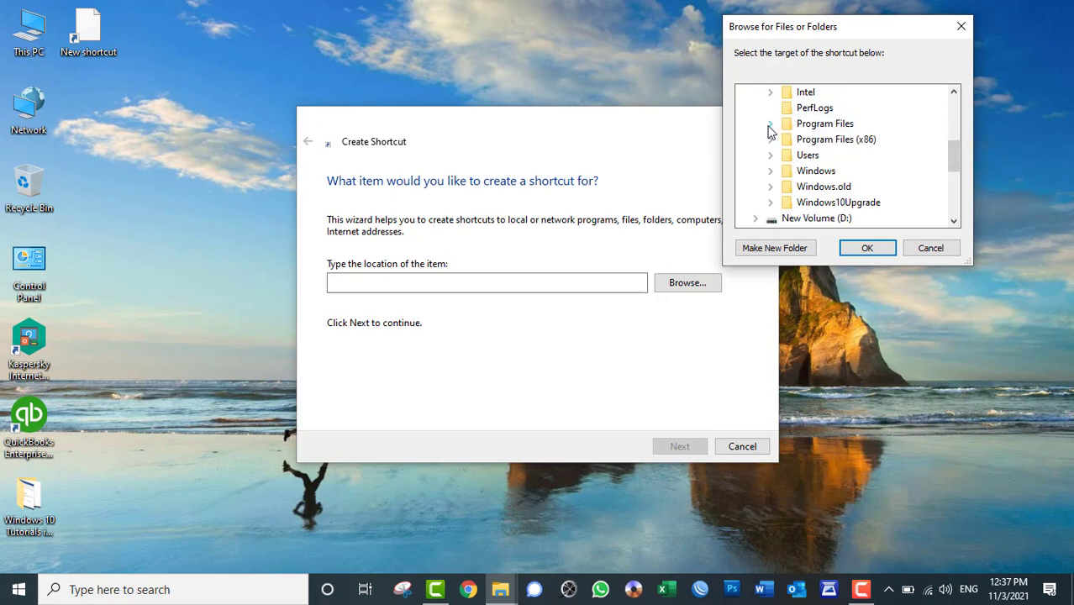
pyautogui.click(769, 130)
pyautogui.doubleClick(912, 156)
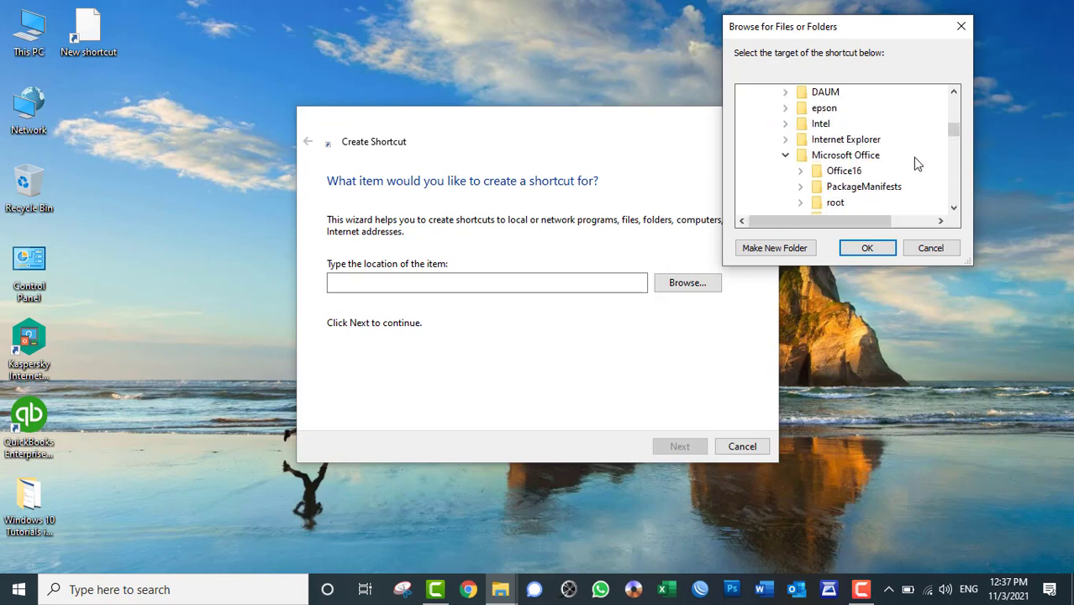
pyautogui.scroll(-2, 912, 157)
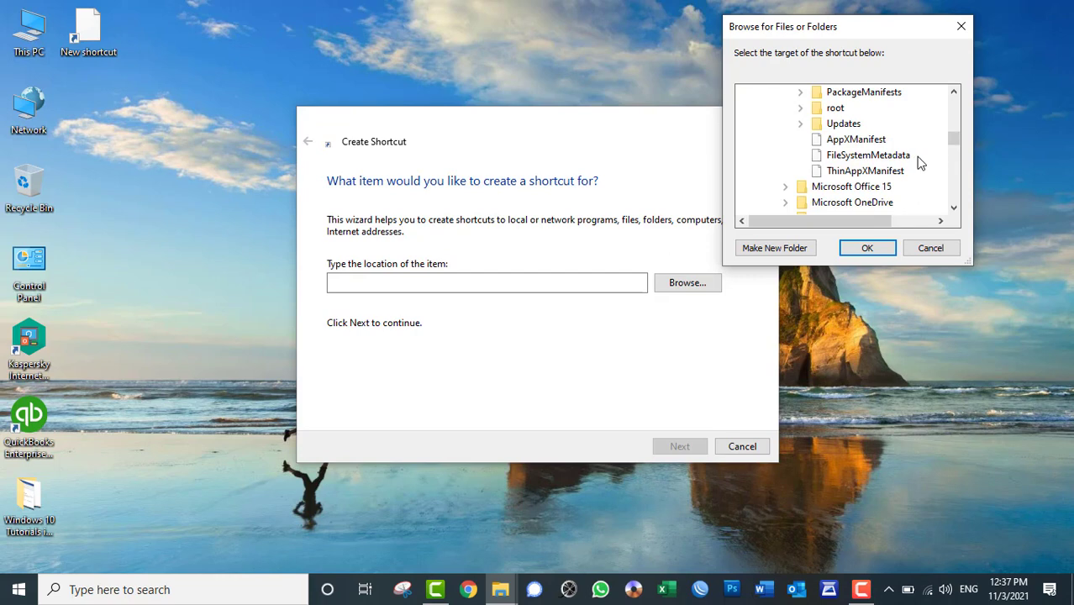
pyautogui.scroll(1, 920, 162)
pyautogui.click(784, 108)
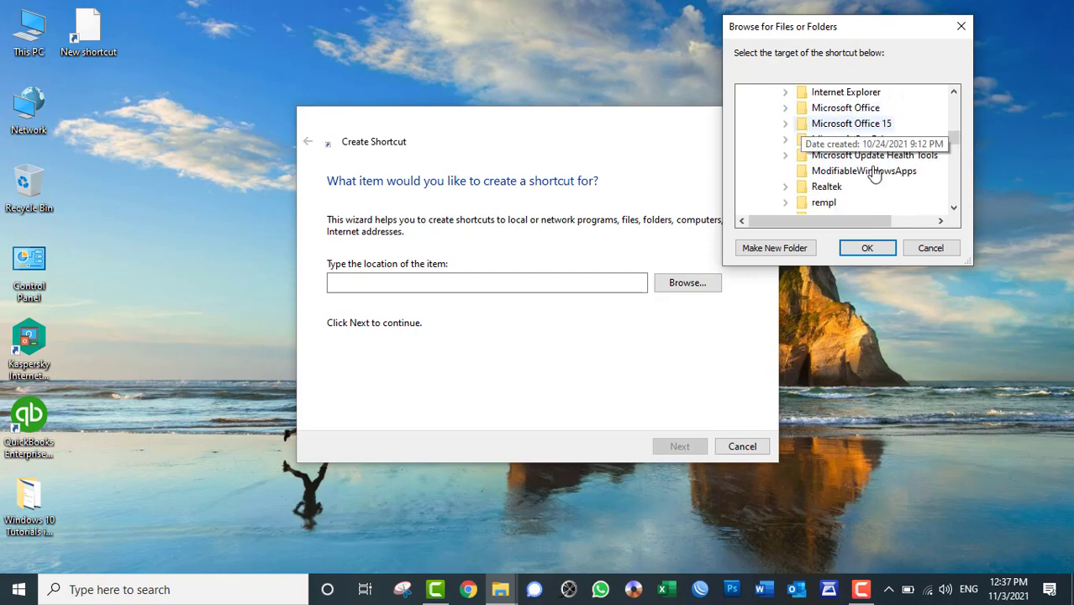
pyautogui.scroll(2, 886, 164)
pyautogui.scroll(-1, 872, 144)
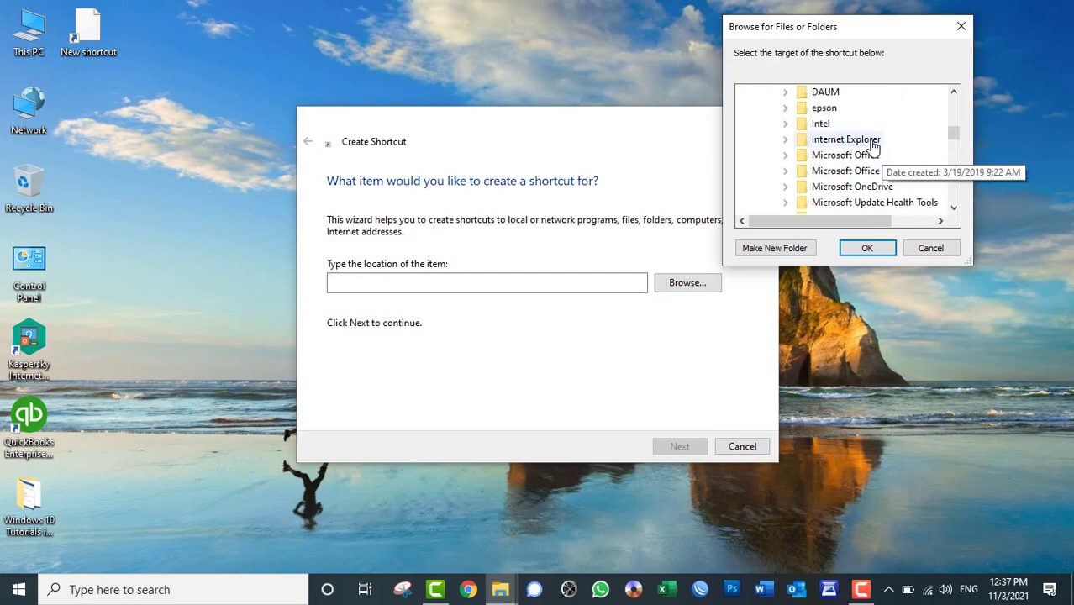
pyautogui.scroll(3, 781, 118)
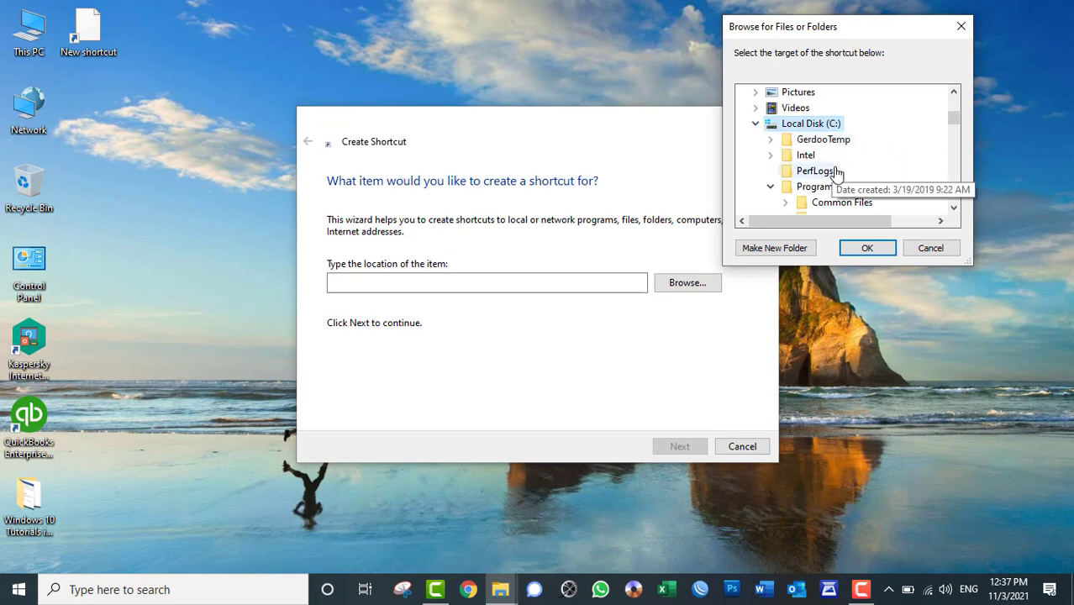
pyautogui.scroll(-3, 827, 173)
pyautogui.scroll(-7, 836, 172)
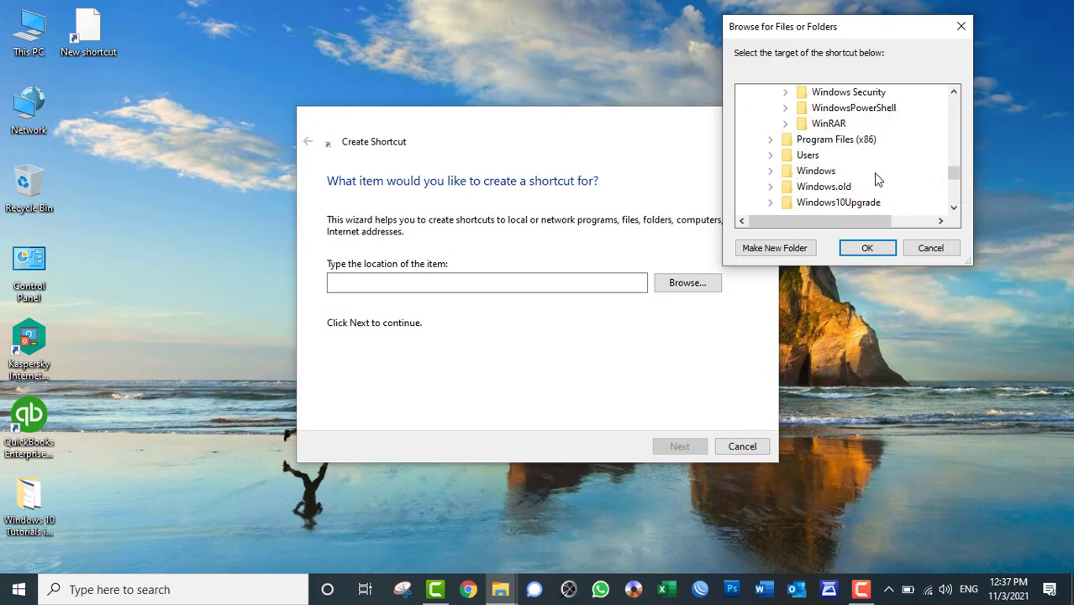
# Expand the Windows folder in the target tree and select the write program as the shortcut target
pyautogui.doubleClick(797, 172)
pyautogui.scroll(-5, 880, 146)
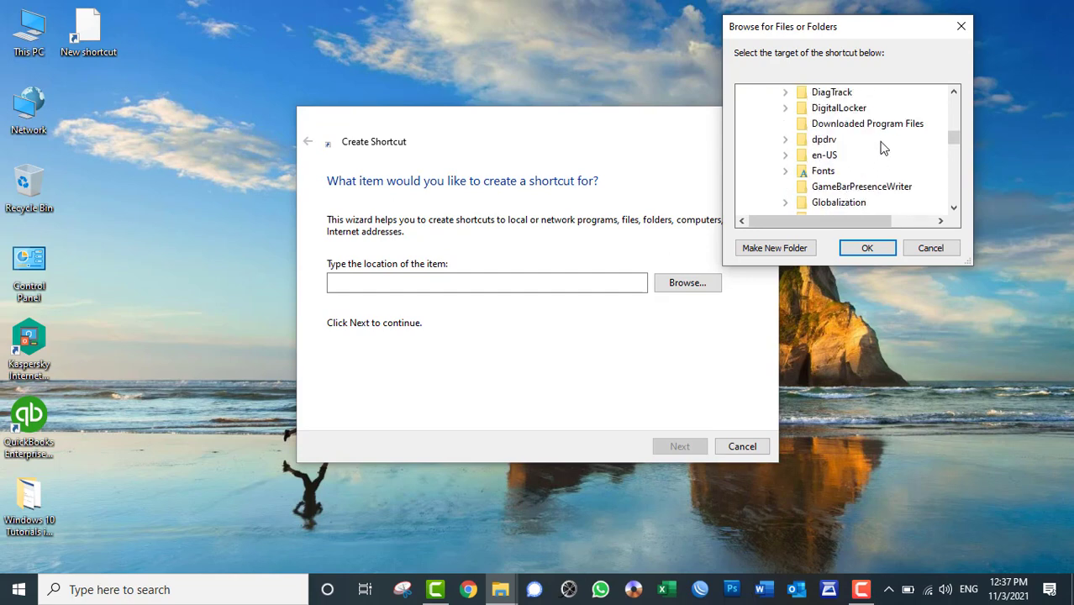
pyautogui.scroll(-12, 882, 148)
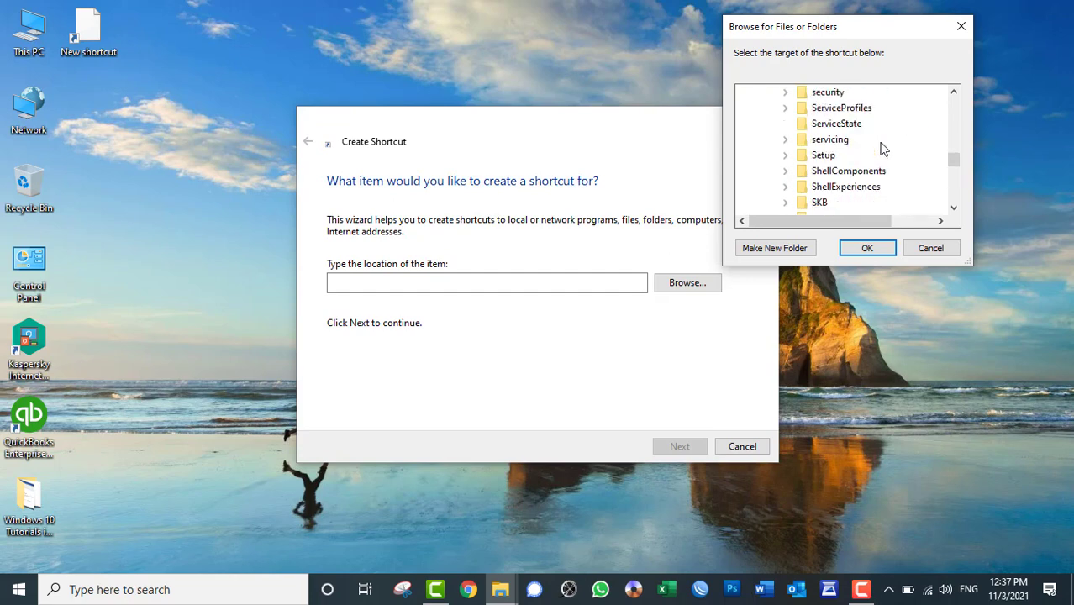
pyautogui.scroll(-10, 882, 148)
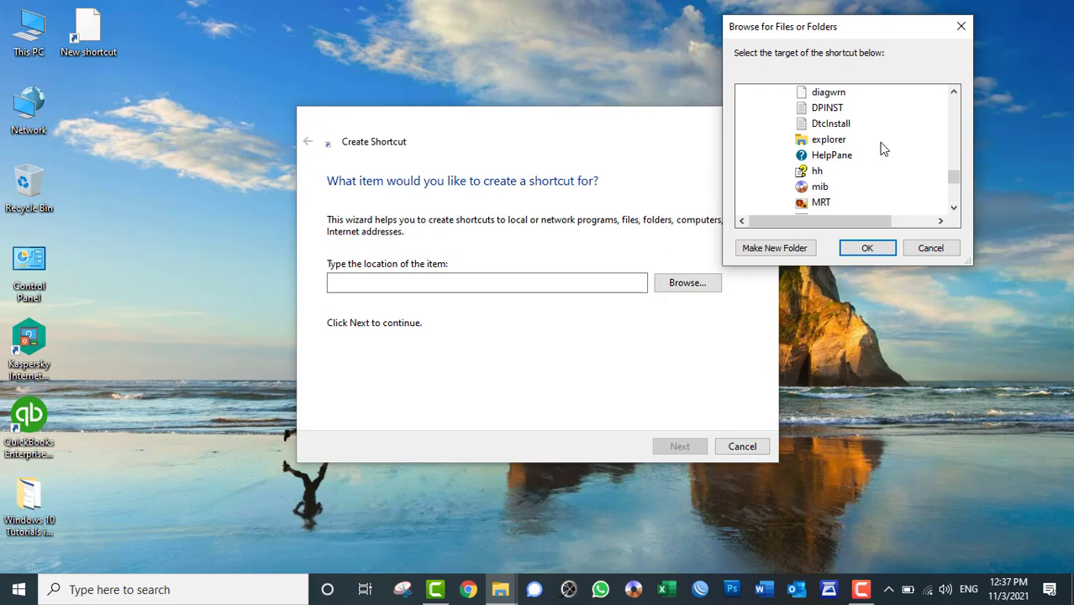
pyautogui.click(832, 126)
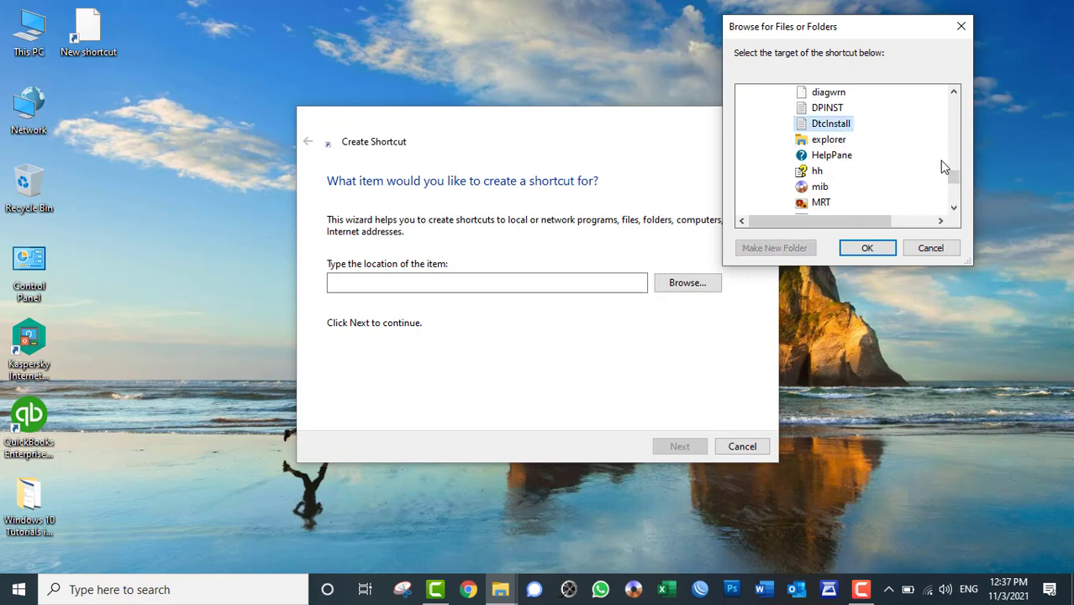
pyautogui.press('n')
pyautogui.press('n')
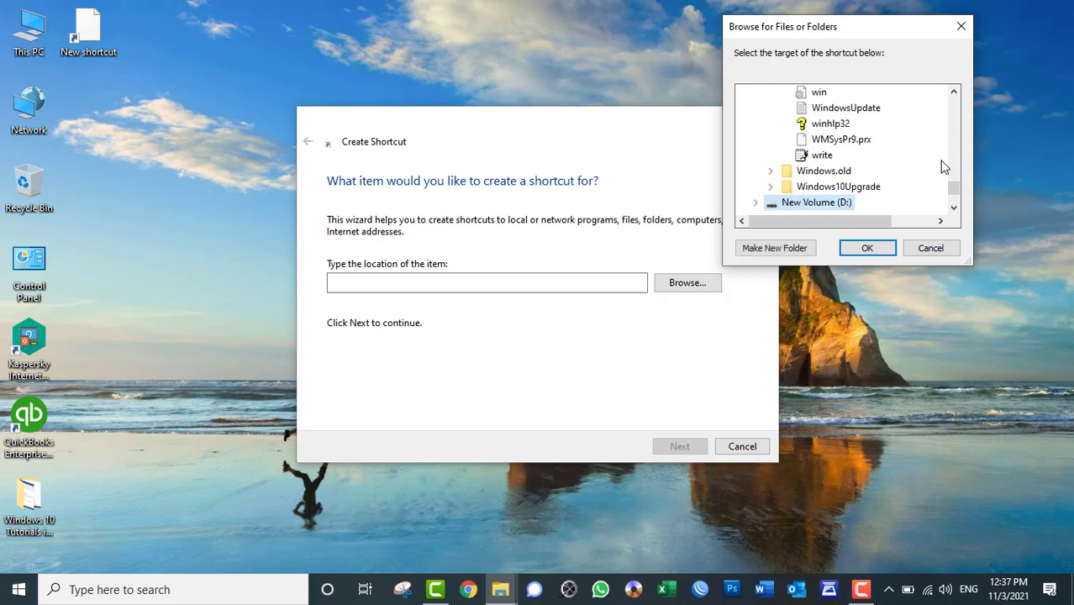
pyautogui.press('Up')
pyautogui.press('Up')
pyautogui.press('Up')
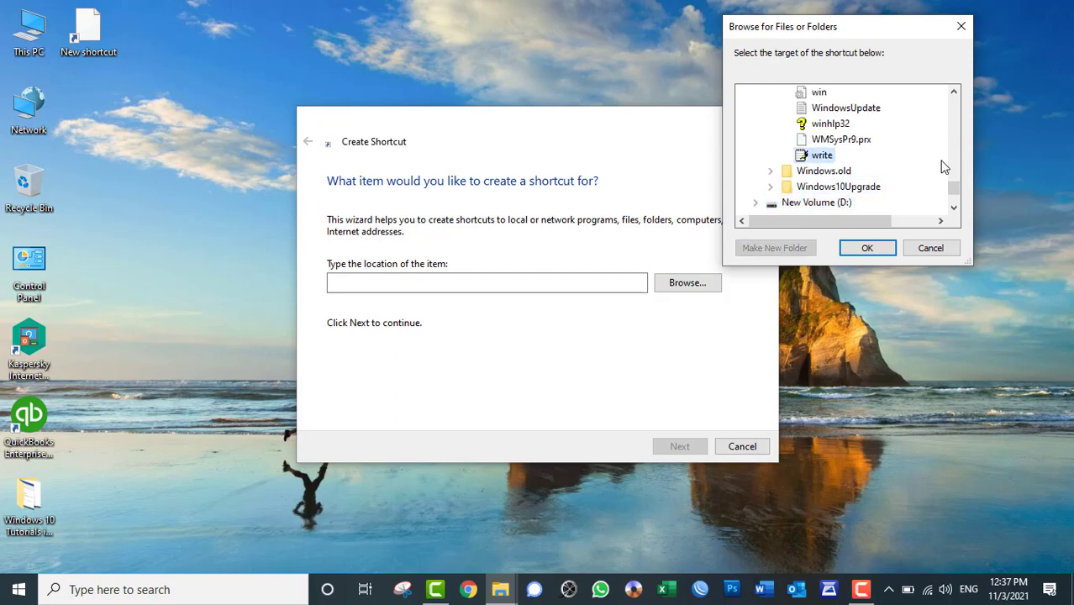
# Create the desktop shortcut to write with its suggested name, and test it by opening and closing WordPad
pyautogui.click(867, 248)
pyautogui.click(680, 446)
pyautogui.click(679, 446)
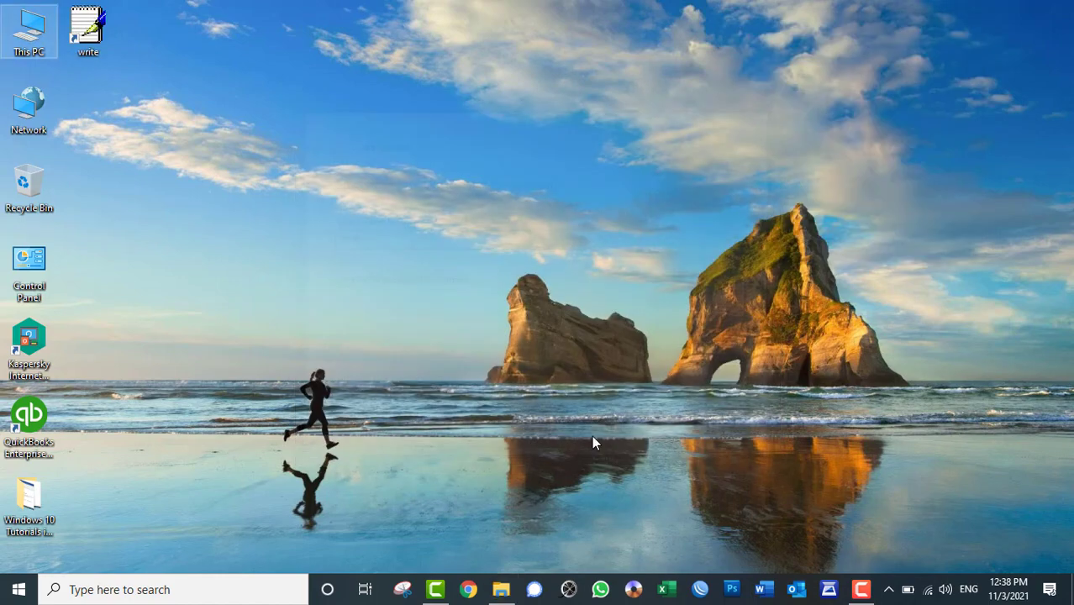
pyautogui.doubleClick(97, 30)
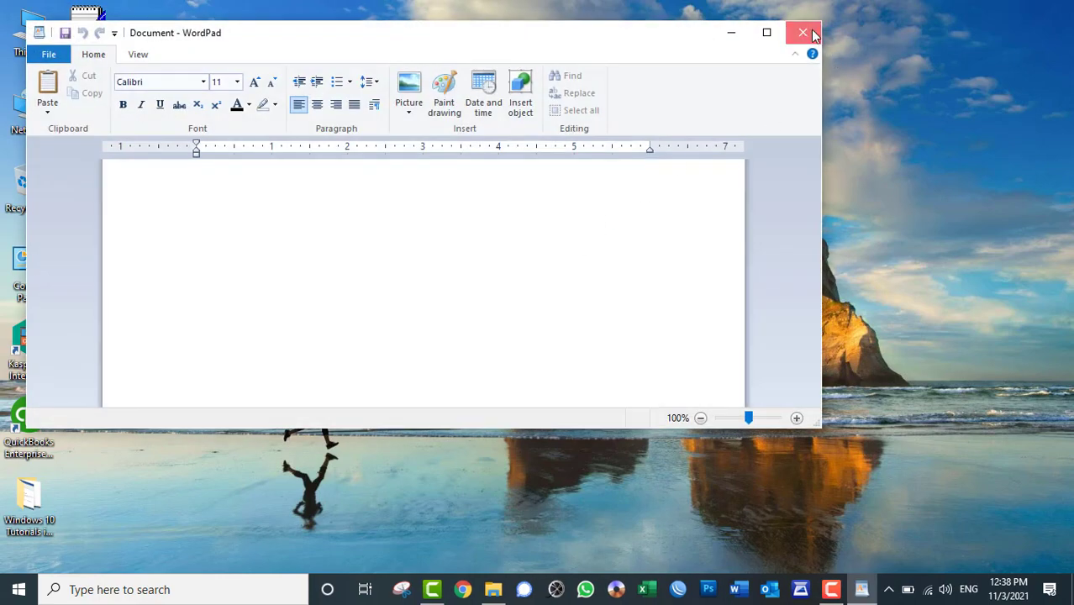
pyautogui.click(802, 33)
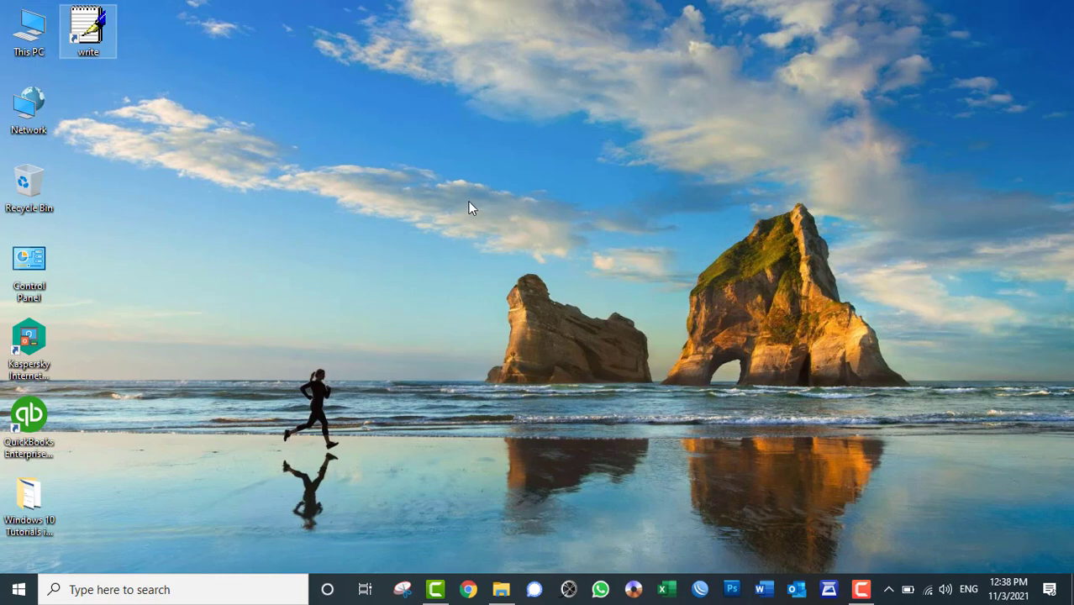
pyautogui.rightClick(480, 150)
pyautogui.moveTo(597, 304)
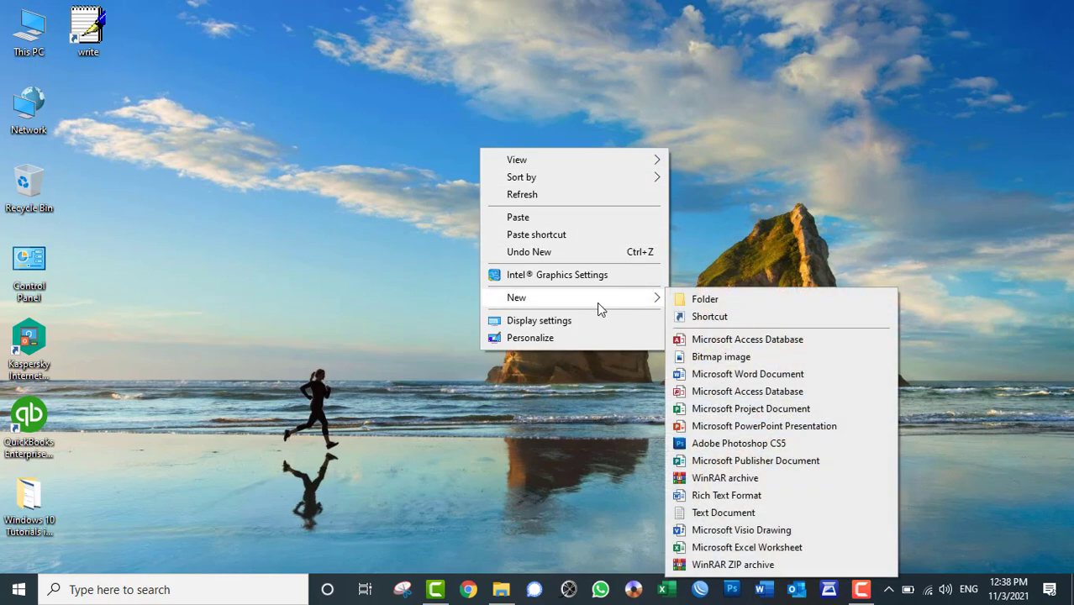
pyautogui.click(702, 316)
pyautogui.click(710, 286)
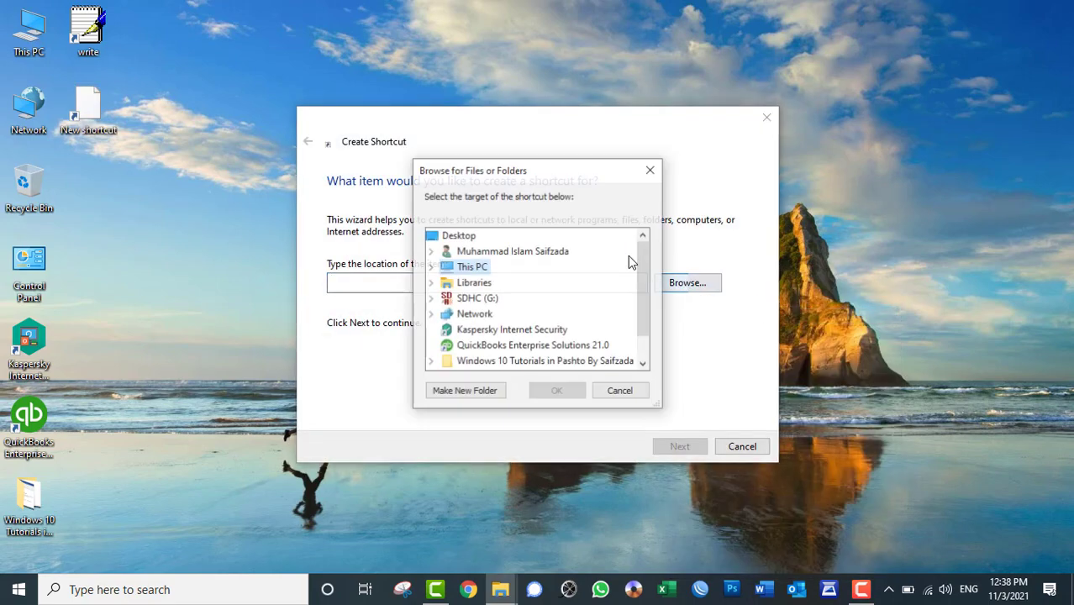
pyautogui.click(433, 269)
pyautogui.click(427, 269)
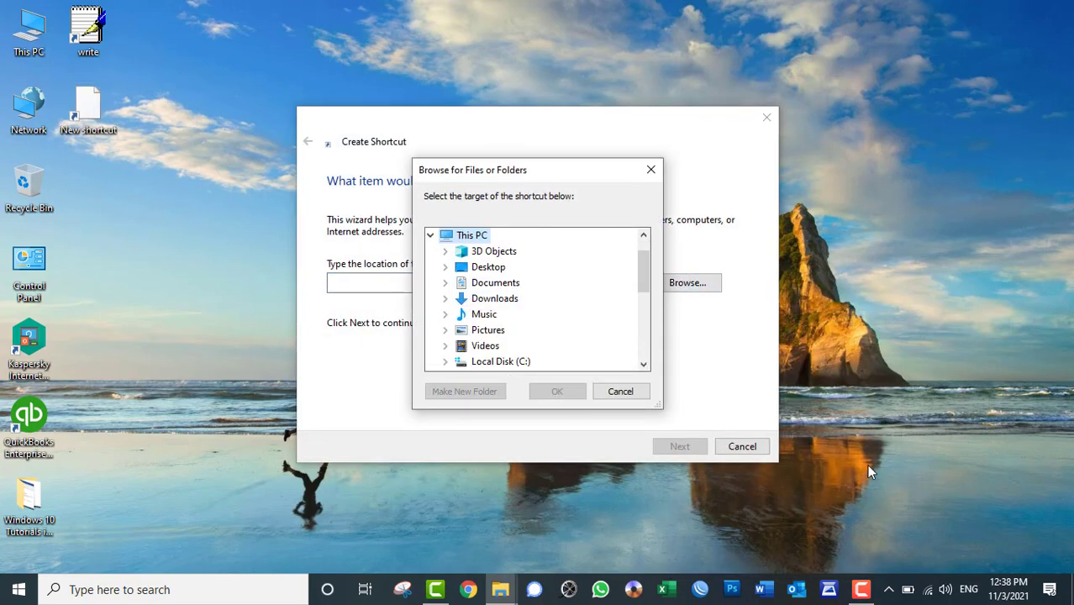
pyautogui.press('Escape')
pyautogui.click(741, 446)
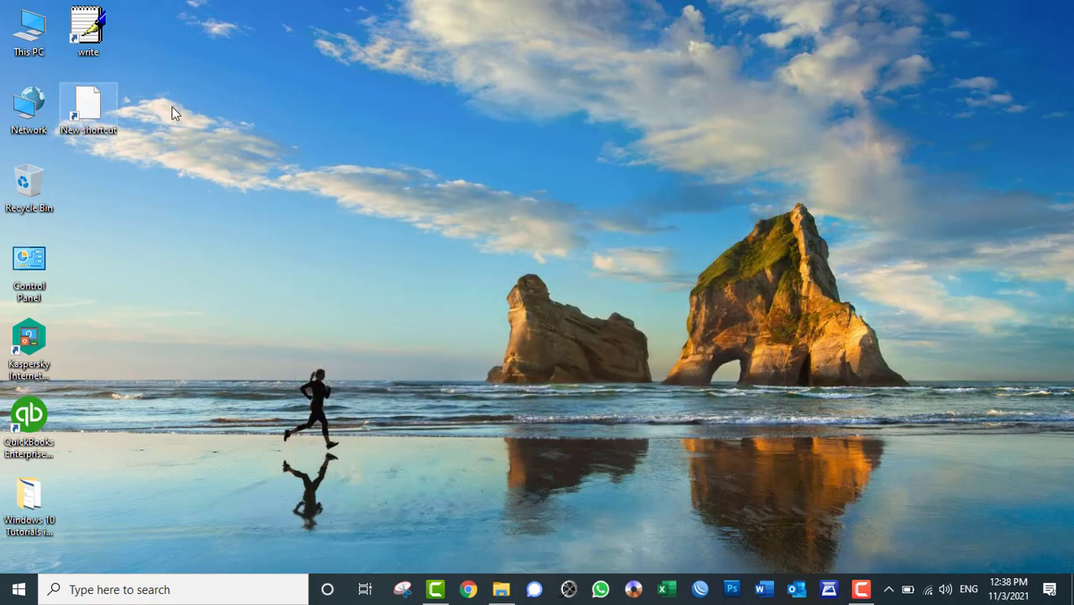
# Open WordPad from the write desktop shortcut, close it, and refresh the desktop
pyautogui.doubleClick(87, 27)
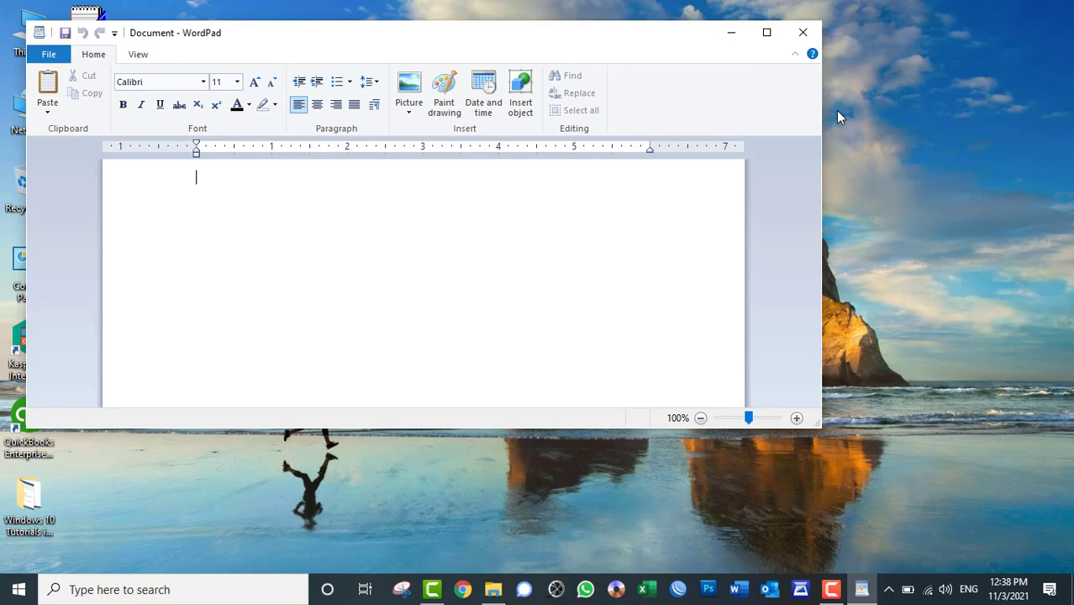
pyautogui.click(802, 31)
pyautogui.rightClick(294, 108)
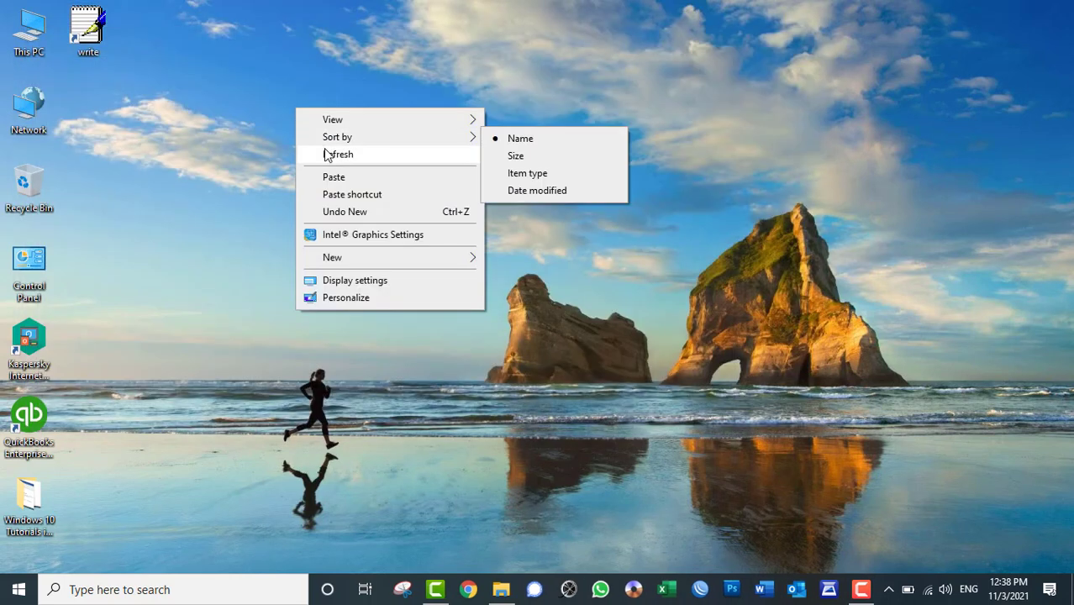
pyautogui.click(323, 154)
pyautogui.moveTo(87, 29); pyautogui.dragTo(179, 64)
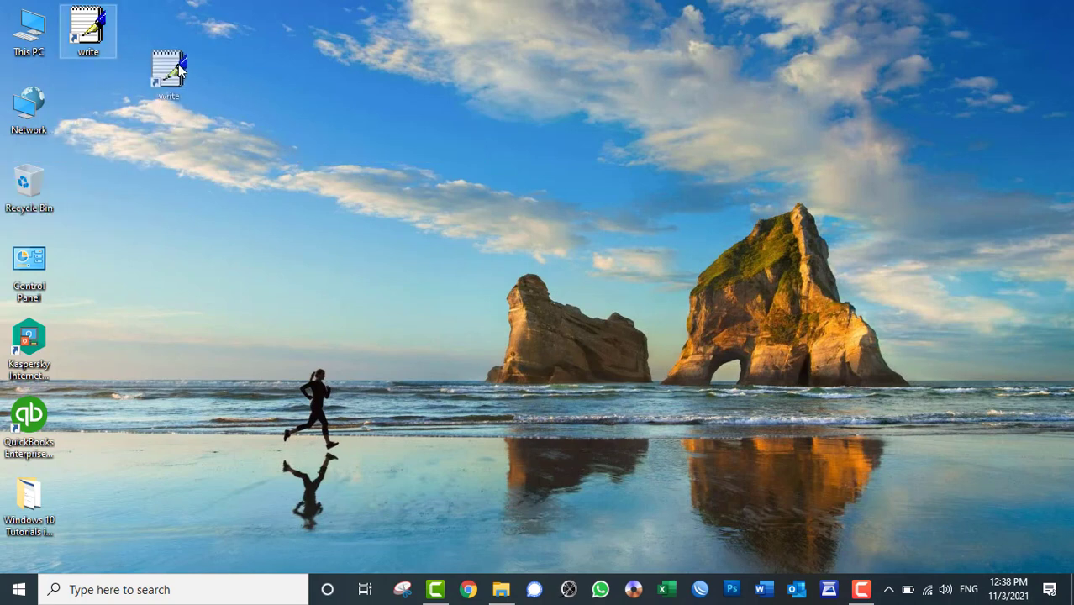
pyautogui.rightClick(270, 91)
pyautogui.click(298, 133)
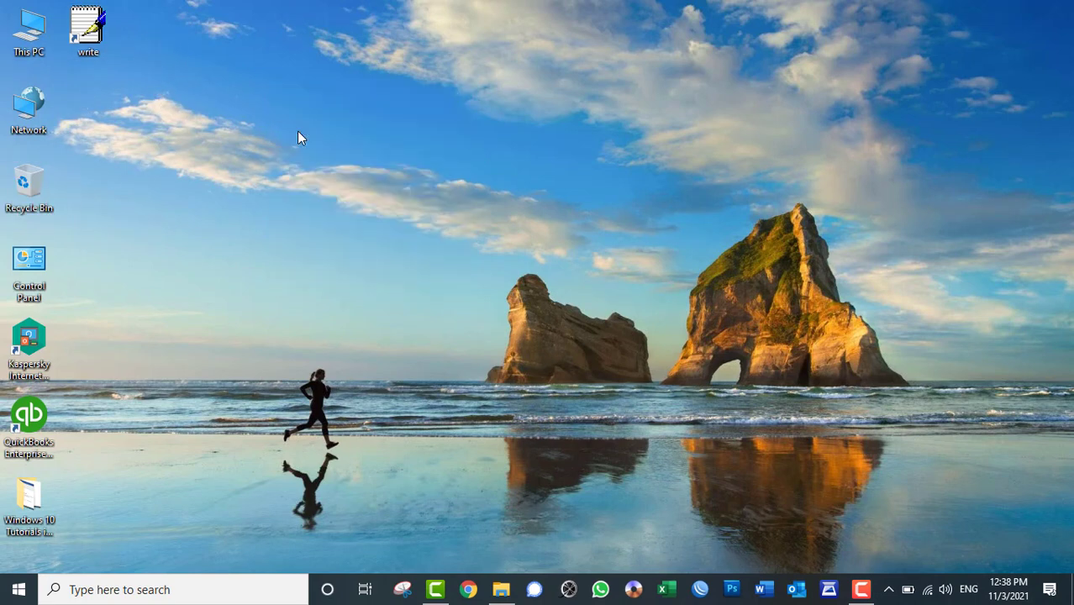
# Assign Ctrl + Shift + P as the write shortcut's key combination, and test it by opening and closing WordPad
pyautogui.rightClick(91, 31)
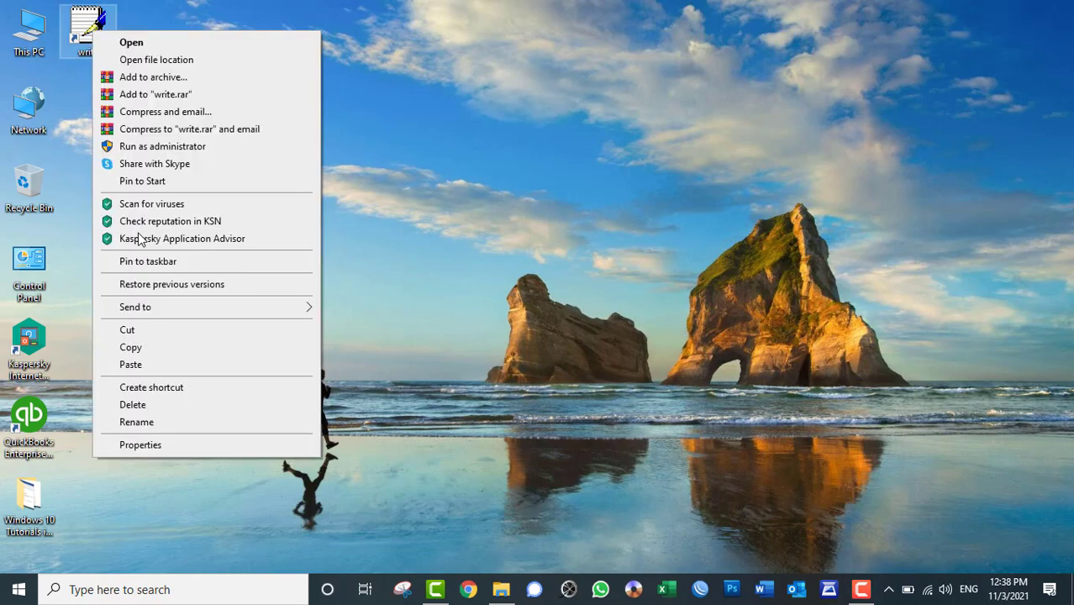
pyautogui.click(148, 448)
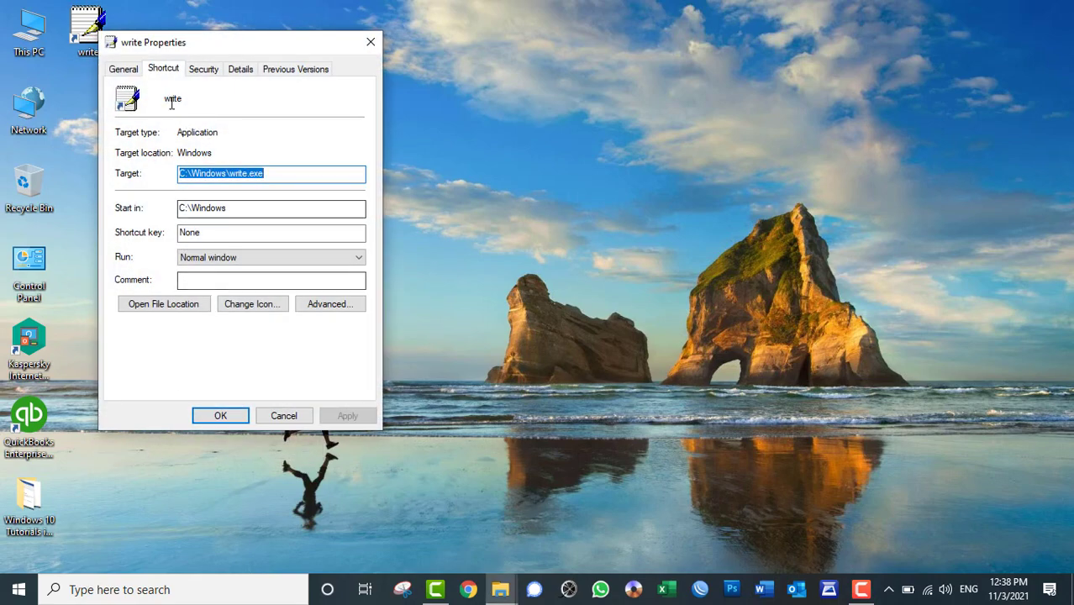
pyautogui.click(210, 235)
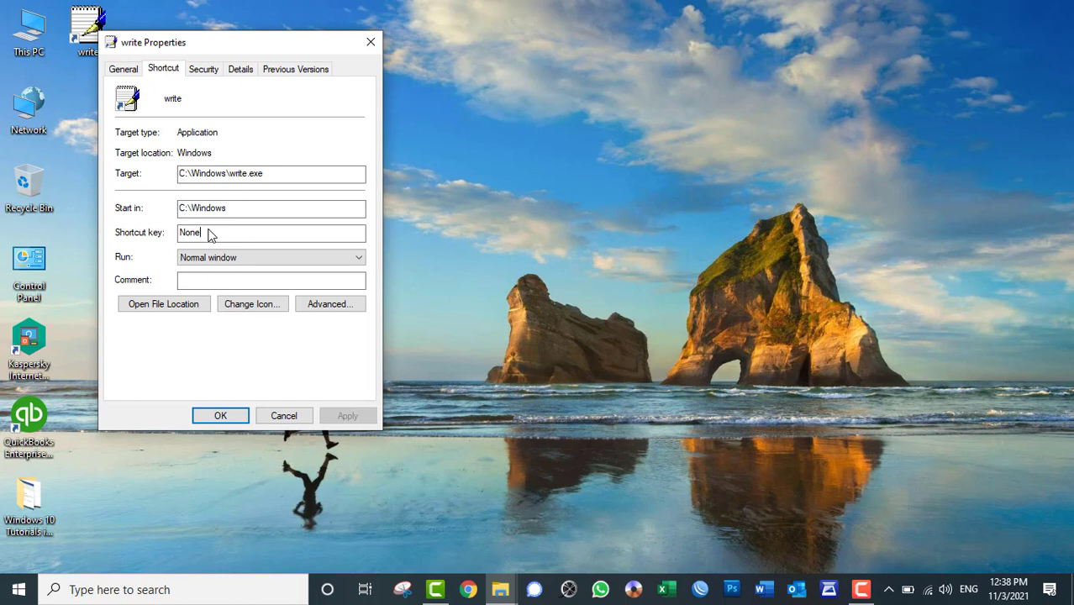
pyautogui.hotkey('ctrl', 'shift')
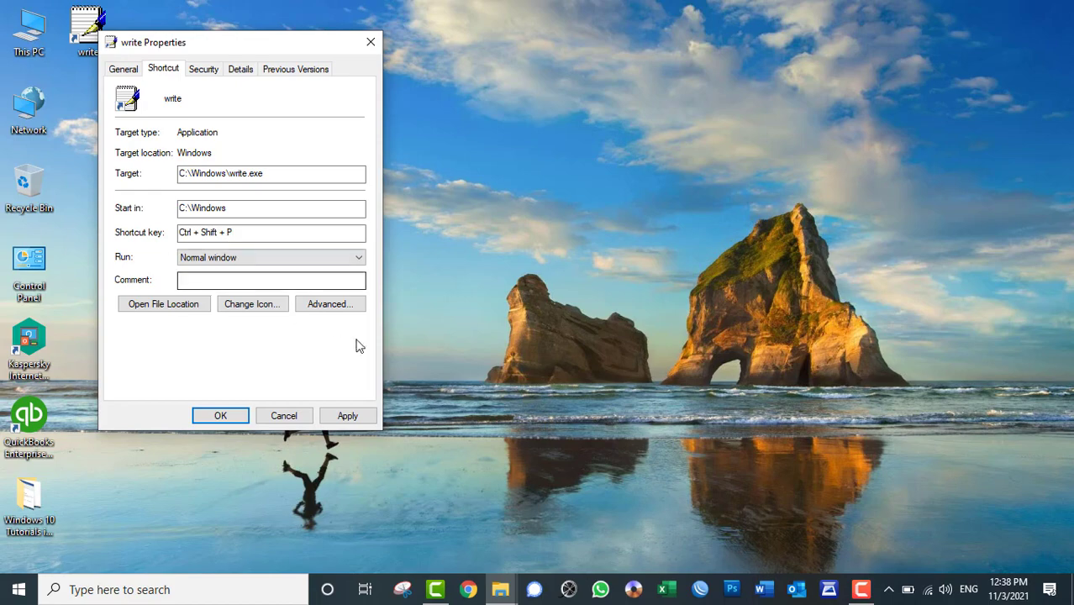
pyautogui.click(328, 426)
pyautogui.click(218, 415)
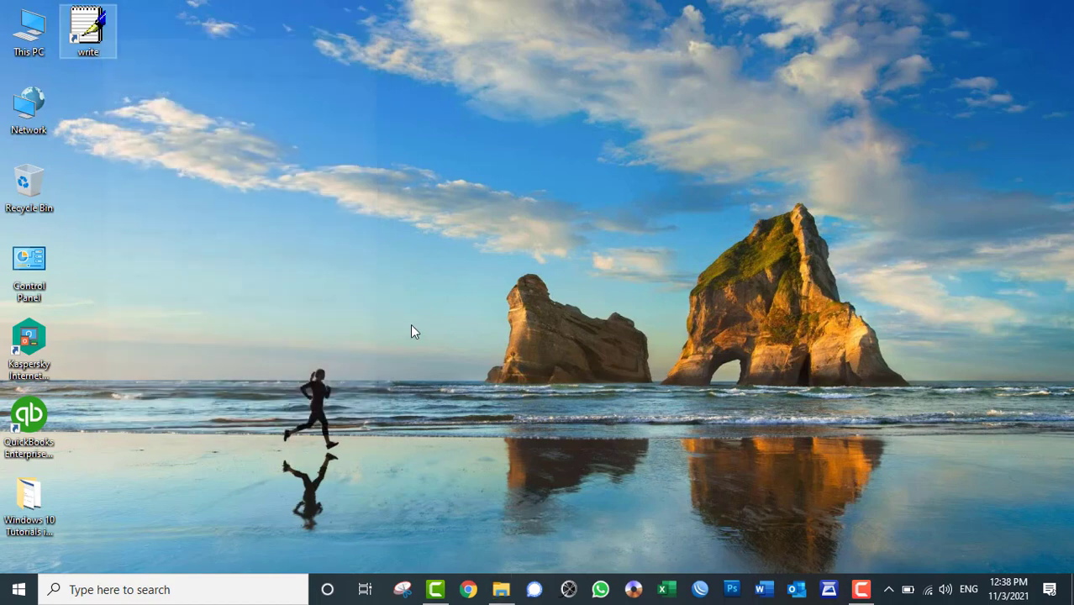
pyautogui.hotkey('ctrl', 'shift', 'p')
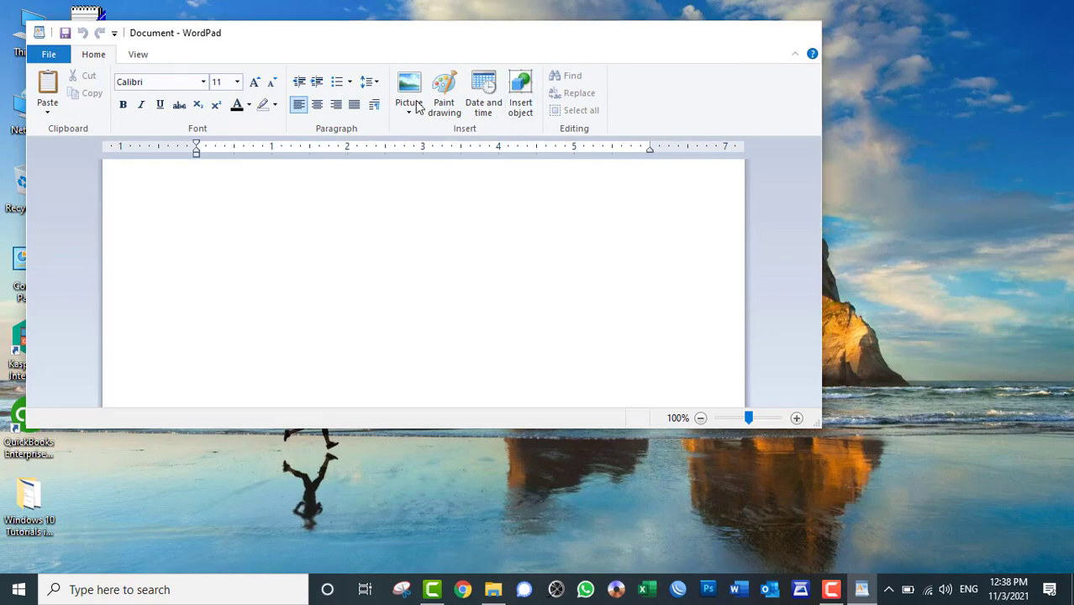
pyautogui.click(802, 32)
# Move the write desktop shortcut to the Recycle Bin and permanently empty the bin
pyautogui.moveTo(87, 52); pyautogui.dragTo(32, 184)
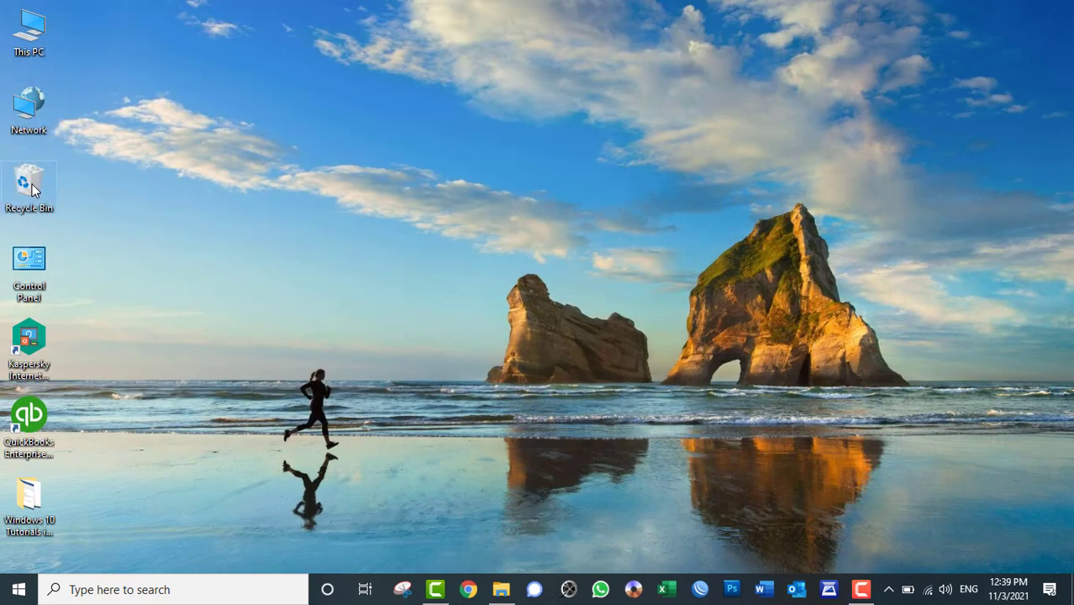
pyautogui.rightClick(32, 184)
pyautogui.click(92, 212)
pyautogui.click(590, 356)
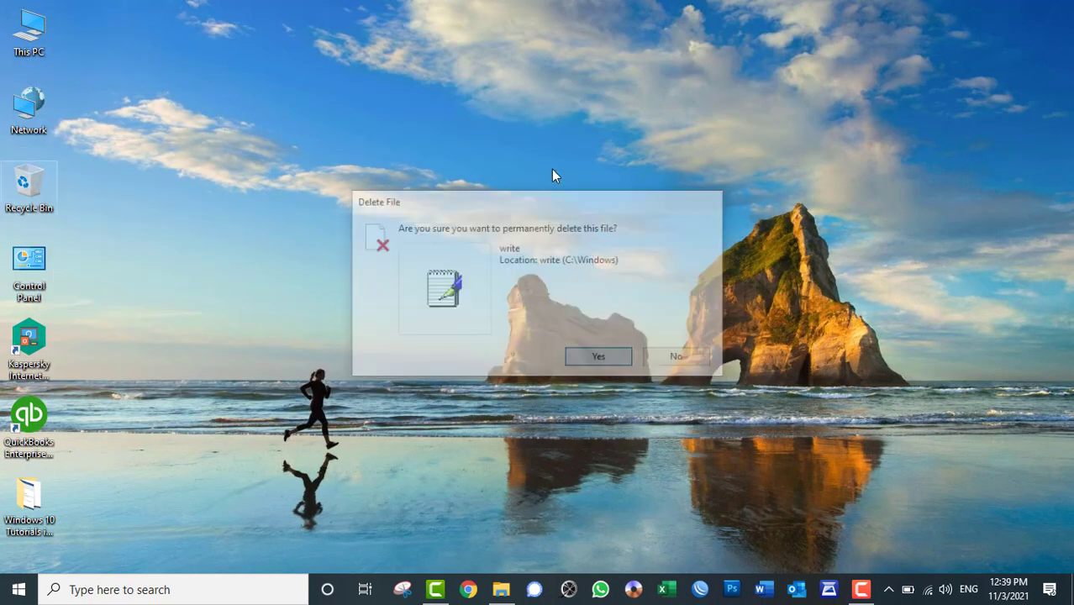
pyautogui.rightClick(495, 30)
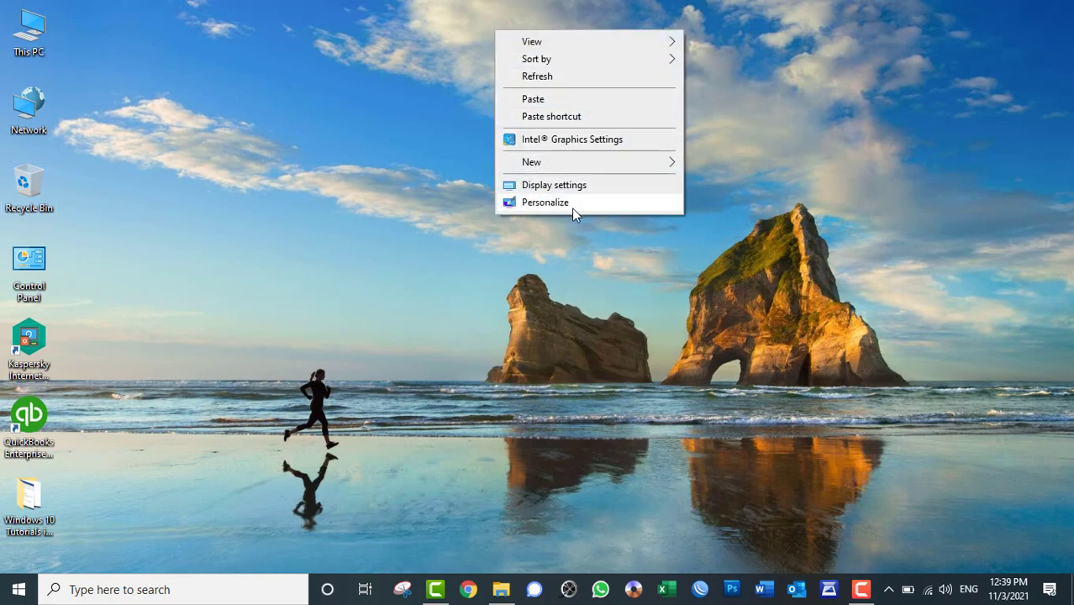
pyautogui.click(246, 334)
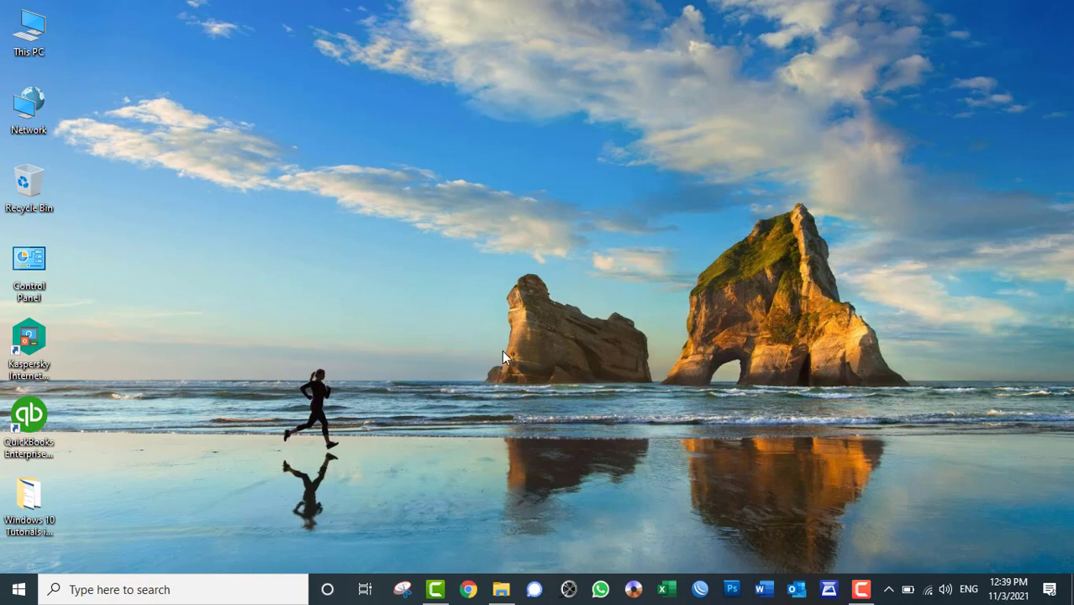
# Launch Control Panel with the Run command control, and close its window
pyautogui.press('super+r')
pyautogui.write('control')
pyautogui.press('Return')
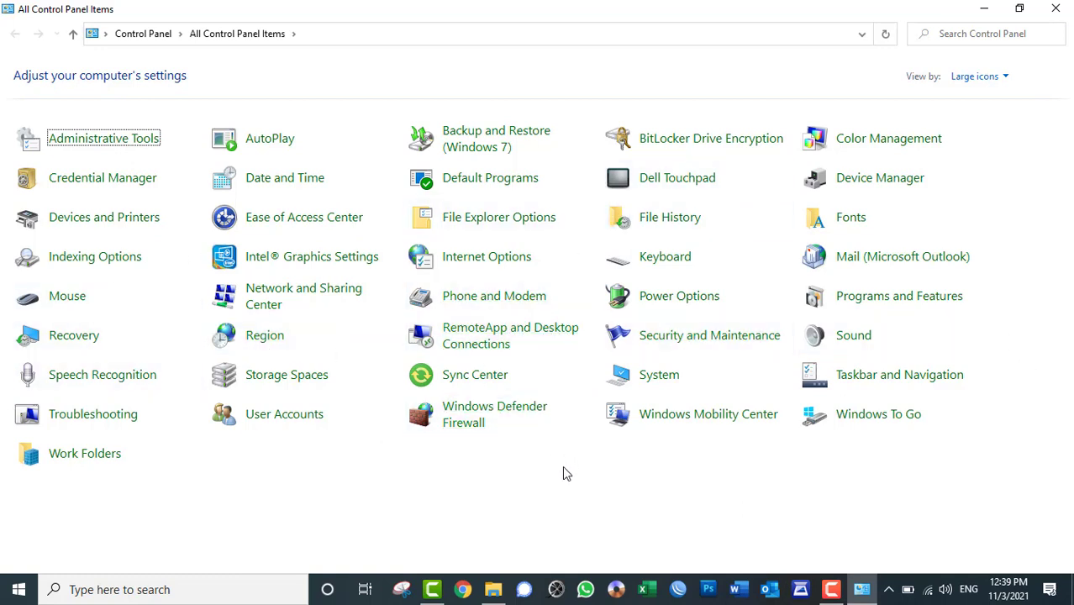
pyautogui.click(979, 6)
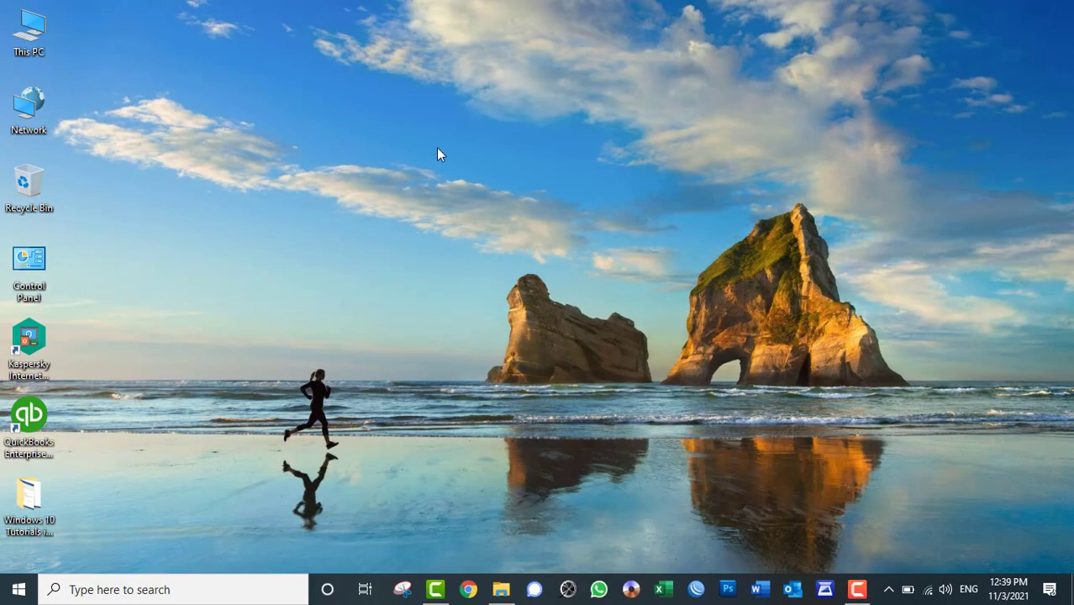
# Refresh the desktop several times in a row
pyautogui.rightClick(397, 82)
pyautogui.click(420, 127)
pyautogui.rightClick(451, 42)
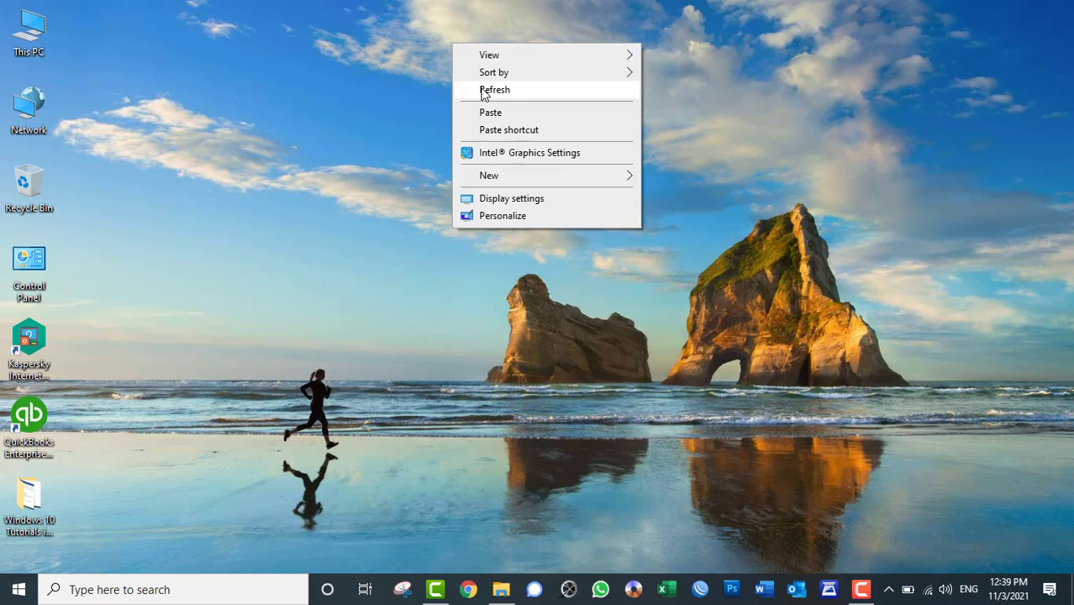
pyautogui.click(483, 91)
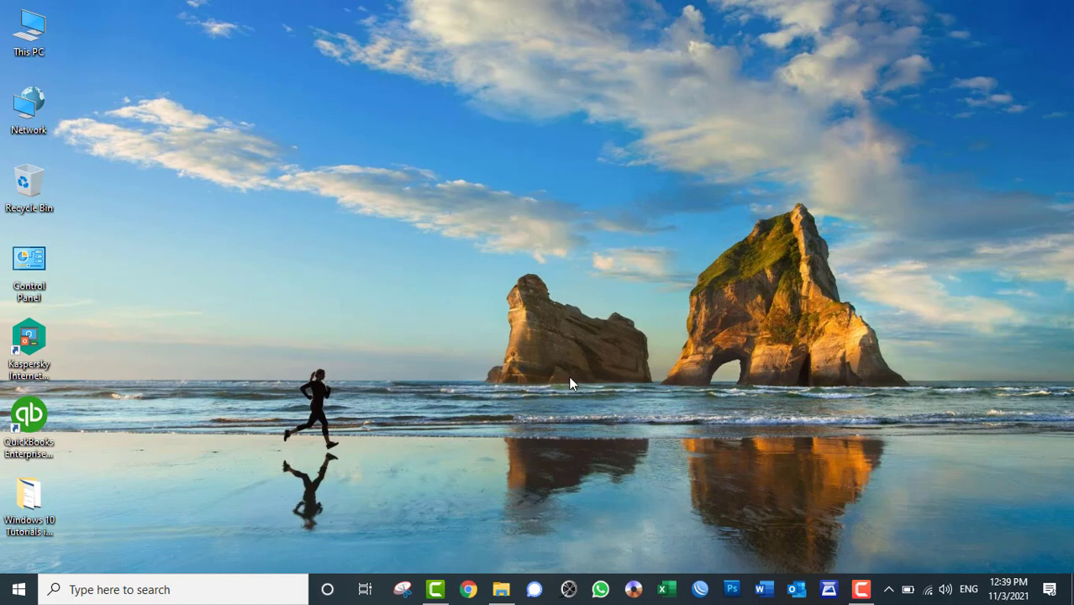
pyautogui.rightClick(373, 241)
pyautogui.click(412, 286)
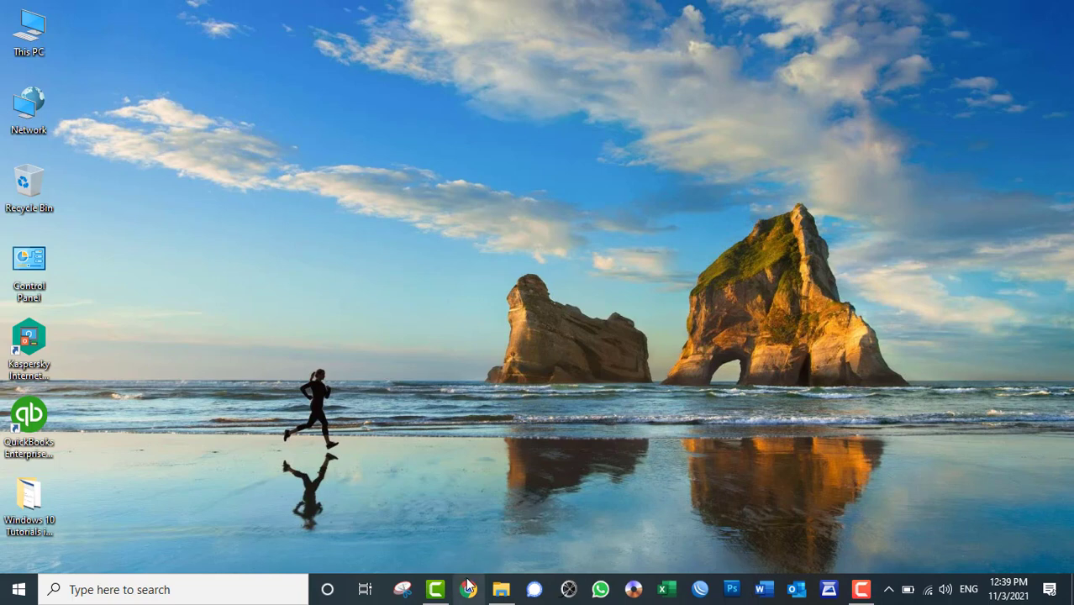
pyautogui.rightClick(350, 224)
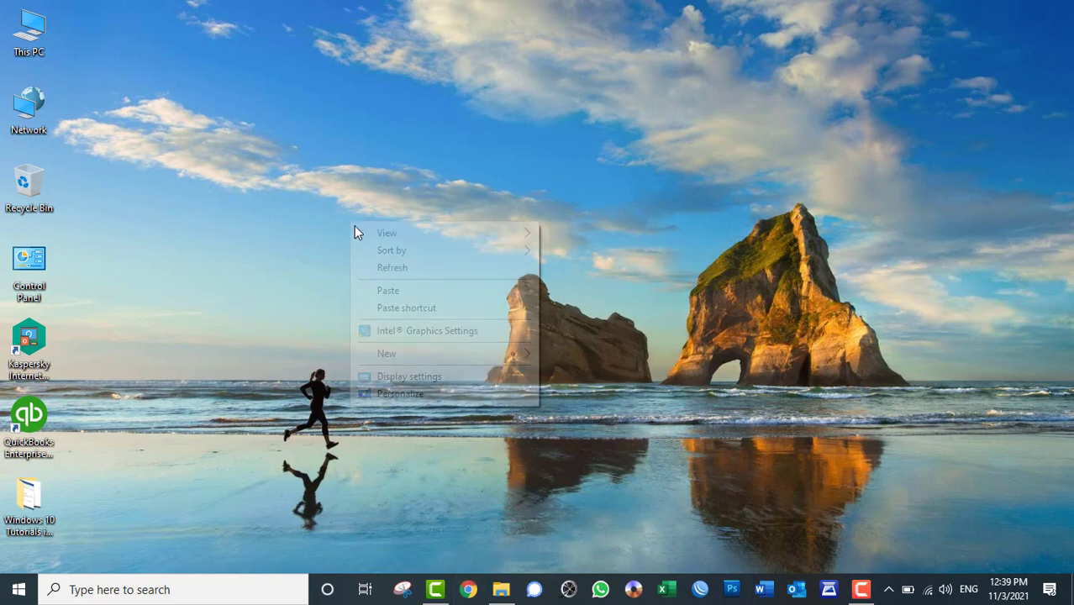
pyautogui.click(400, 269)
# Open the Day2 picture from the Images folder inside the Windows 10 tutorials desktop folder
pyautogui.doubleClick(30, 499)
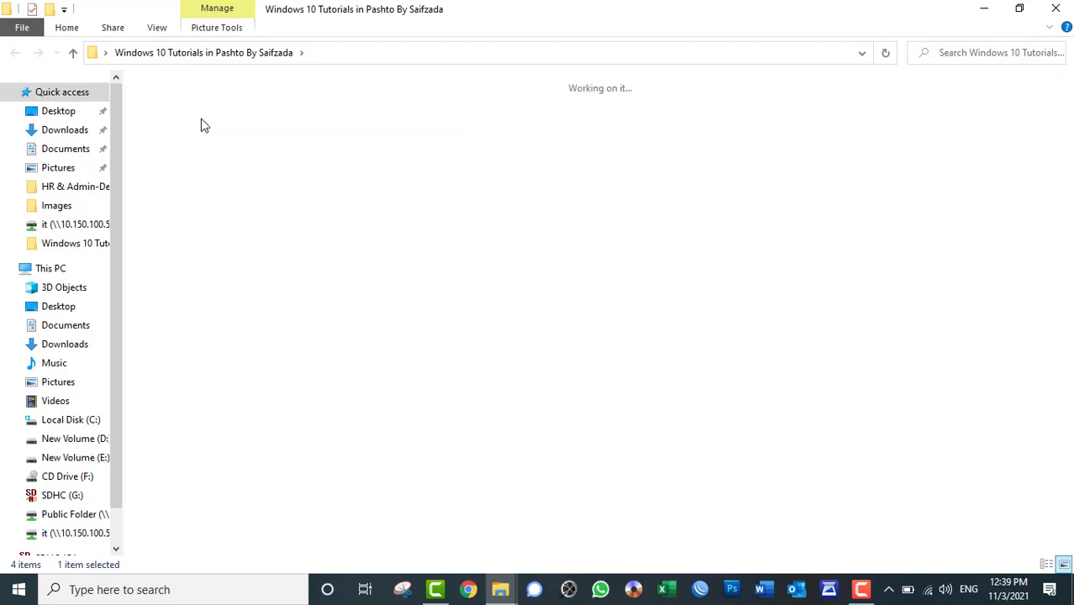
pyautogui.doubleClick(193, 126)
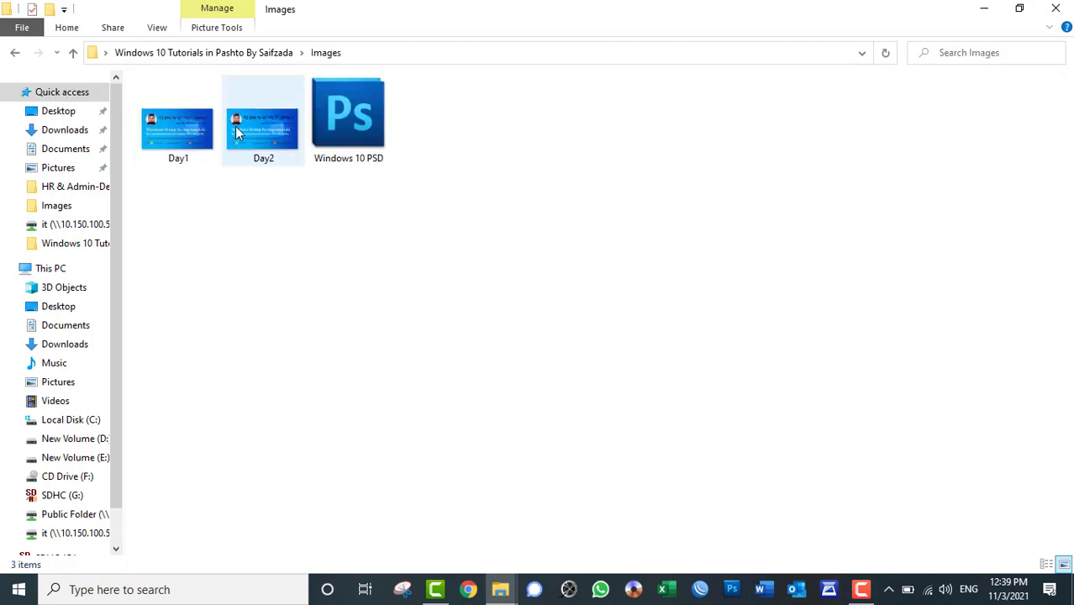
pyautogui.doubleClick(257, 150)
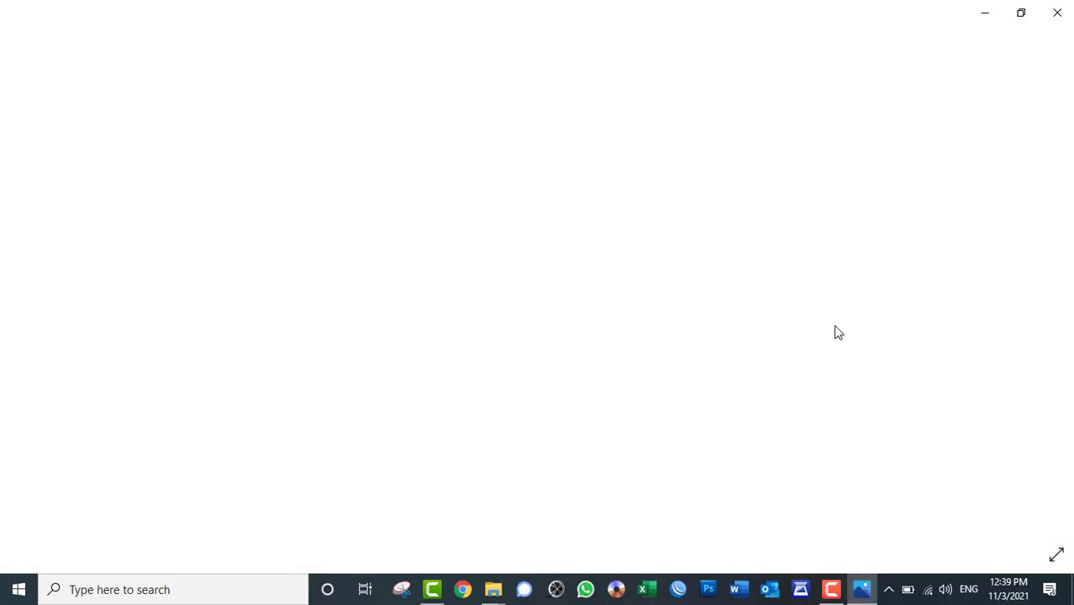
# Examine the phone, e-mail and YouTube channel details on the Day2 picture up close, and close the picture
pyautogui.scroll(3, 767, 490)
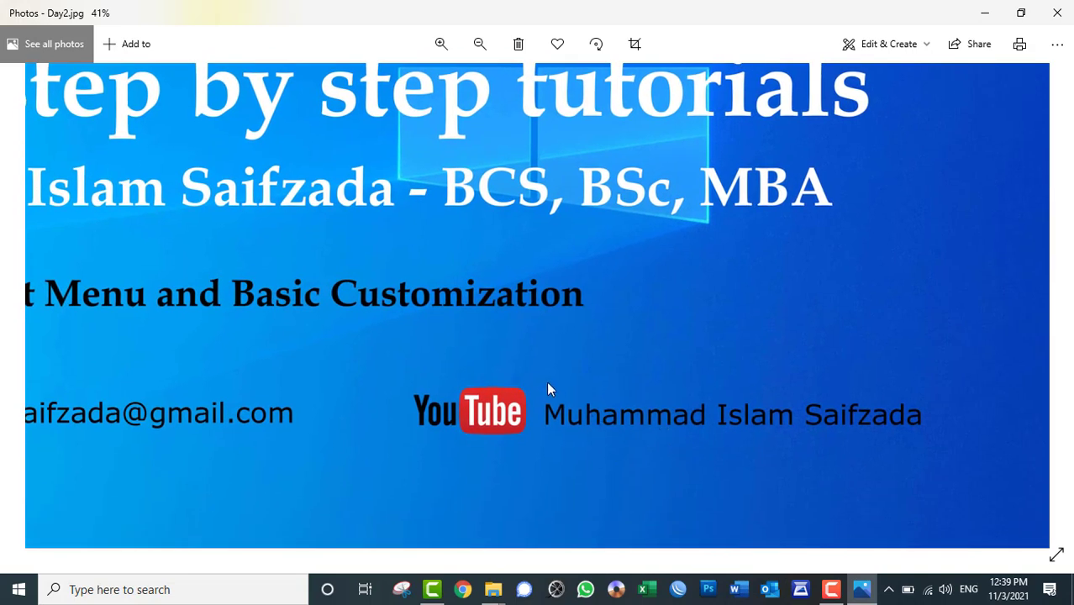
pyautogui.moveTo(750, 395); pyautogui.dragTo(1013, 289)
pyautogui.moveTo(498, 455); pyautogui.dragTo(665, 427)
pyautogui.moveTo(758, 425); pyautogui.dragTo(774, 348)
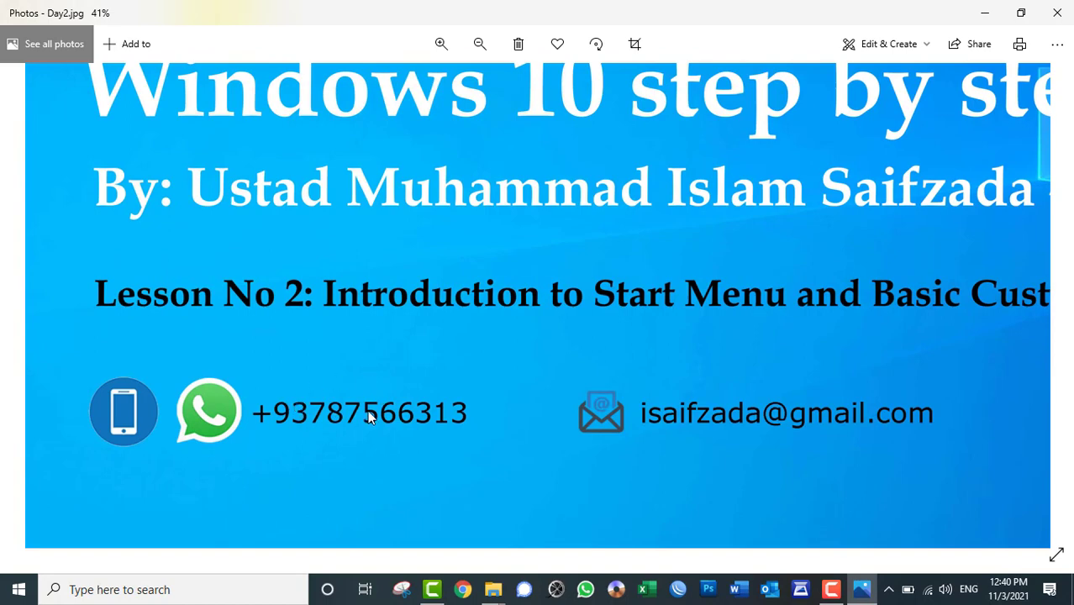
pyautogui.scroll(-3, 367, 416)
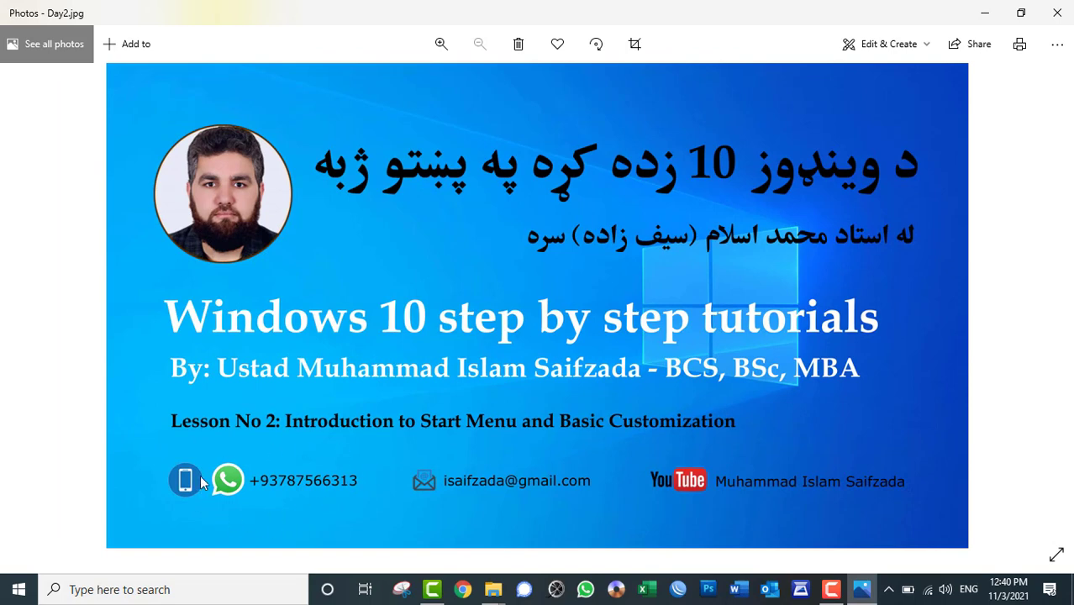
pyautogui.click(1056, 14)
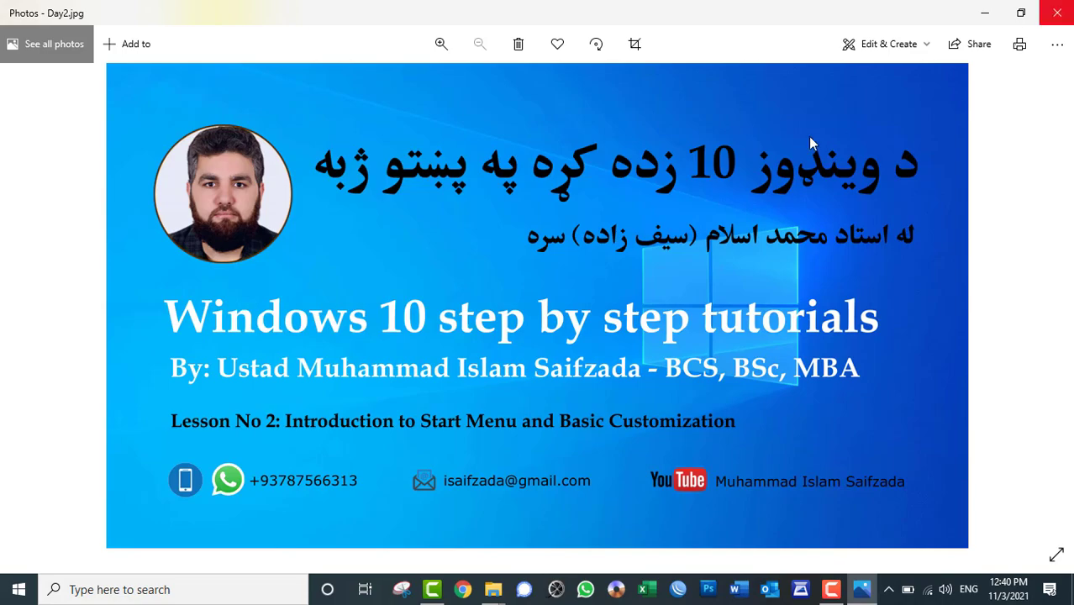